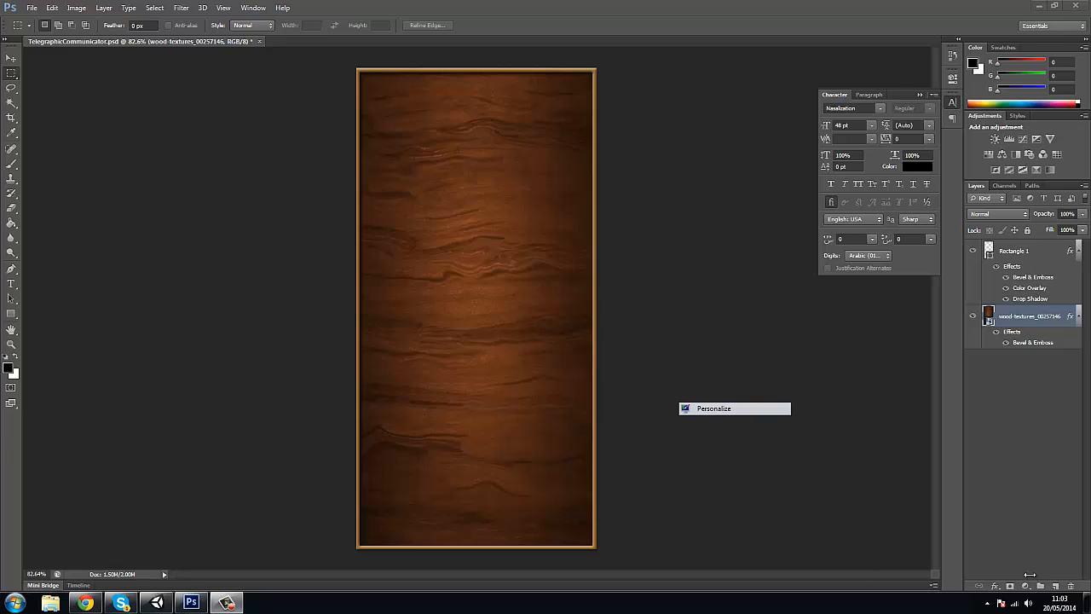
# Place the grey concrete texture image in the document and stretch it to cover the whole wood panel
pyautogui.moveTo(868, 493); pyautogui.dragTo(429, 324)
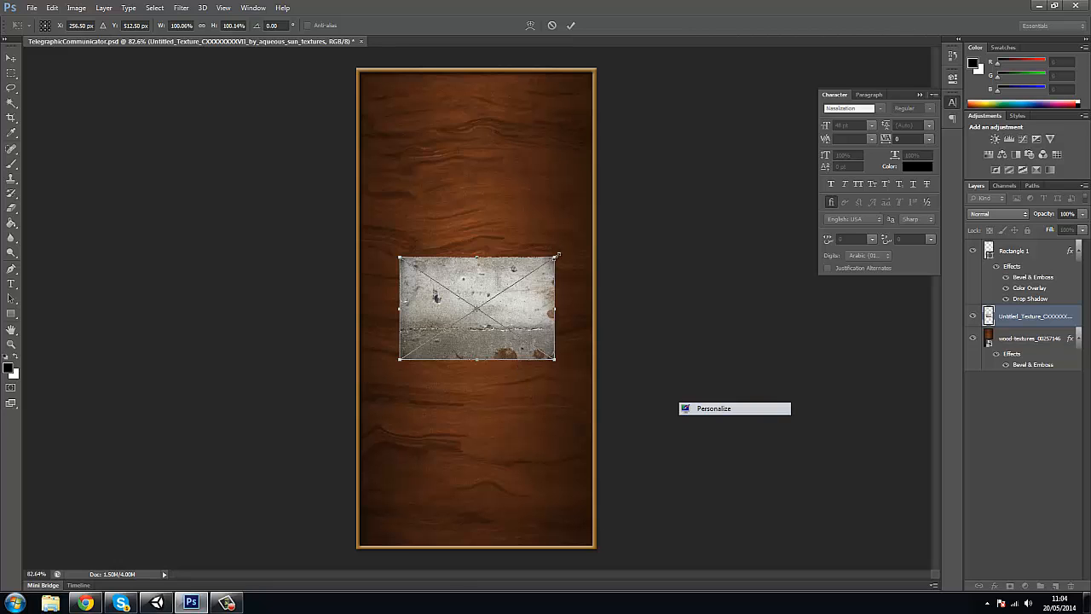
pyautogui.moveTo(555, 256); pyautogui.dragTo(591, 232)
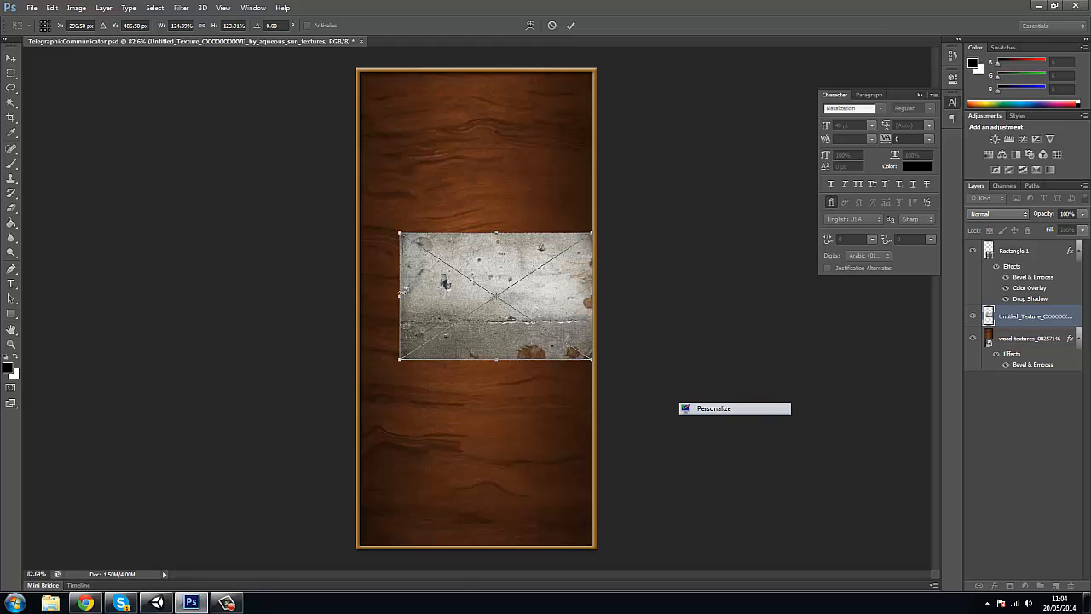
pyautogui.moveTo(382, 296); pyautogui.dragTo(357, 296)
pyautogui.moveTo(474, 360); pyautogui.dragTo(497, 550)
pyautogui.moveTo(474, 232); pyautogui.dragTo(485, 67)
pyautogui.press('Return')
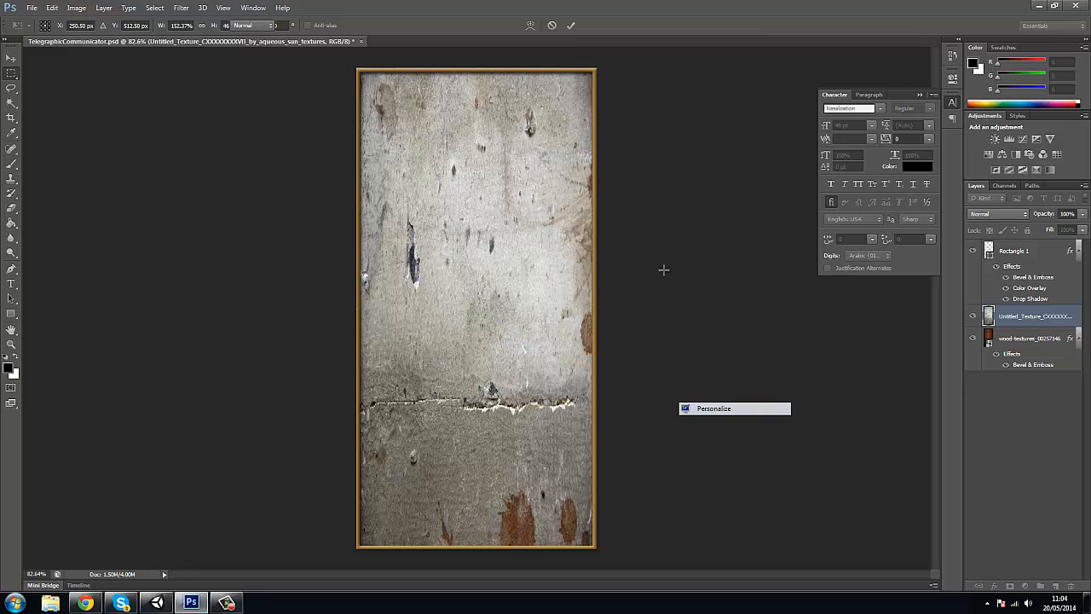
pyautogui.press('m')
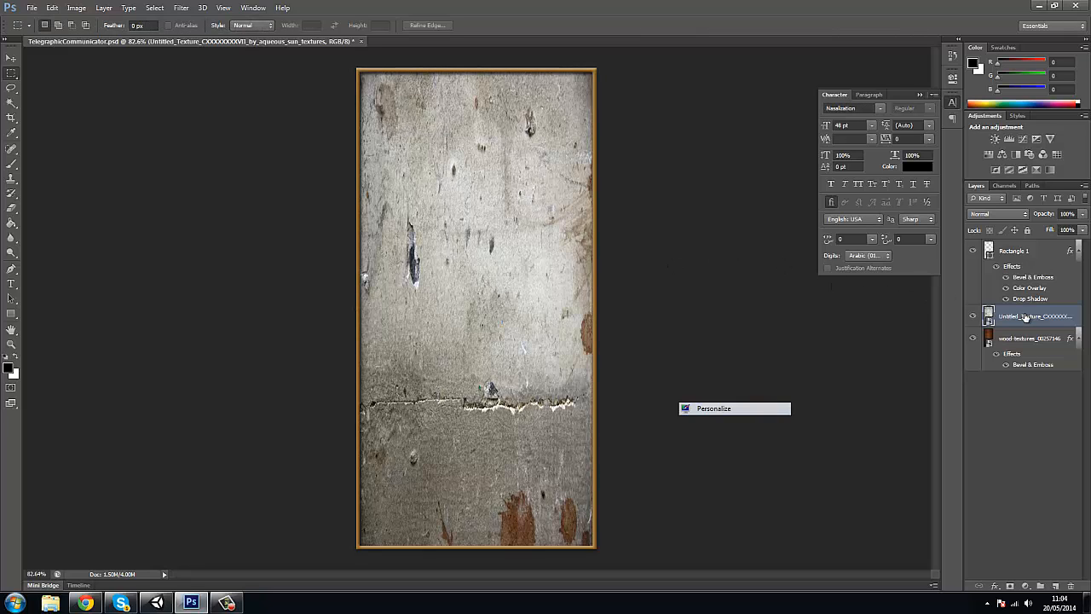
# Move the concrete texture layer above Rectangle 1 and set its blend mode to Overlay
pyautogui.moveTo(1025, 317); pyautogui.dragTo(1022, 241)
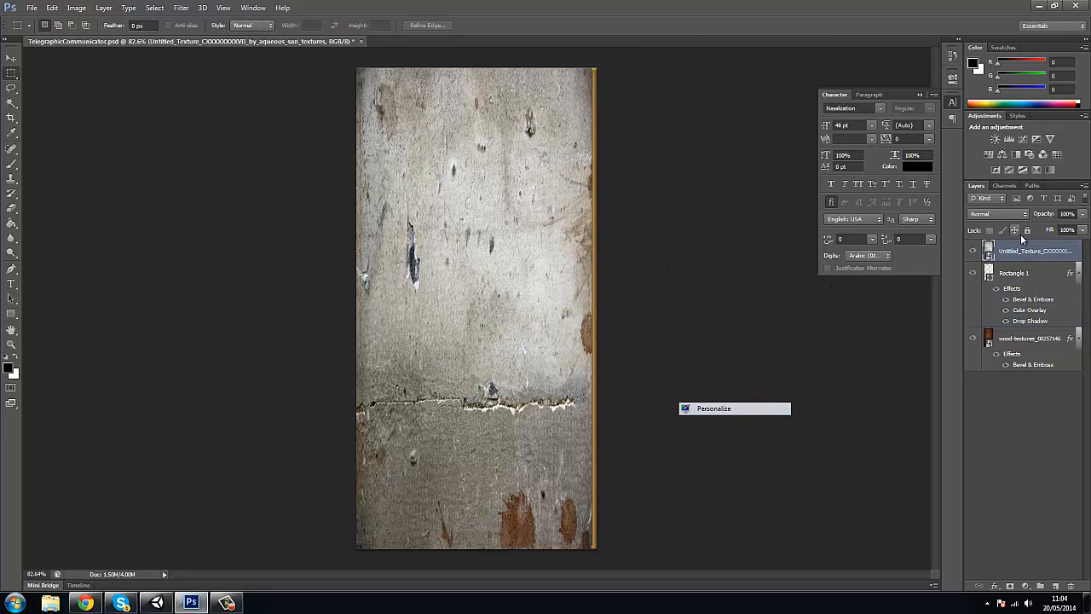
pyautogui.click(1023, 218)
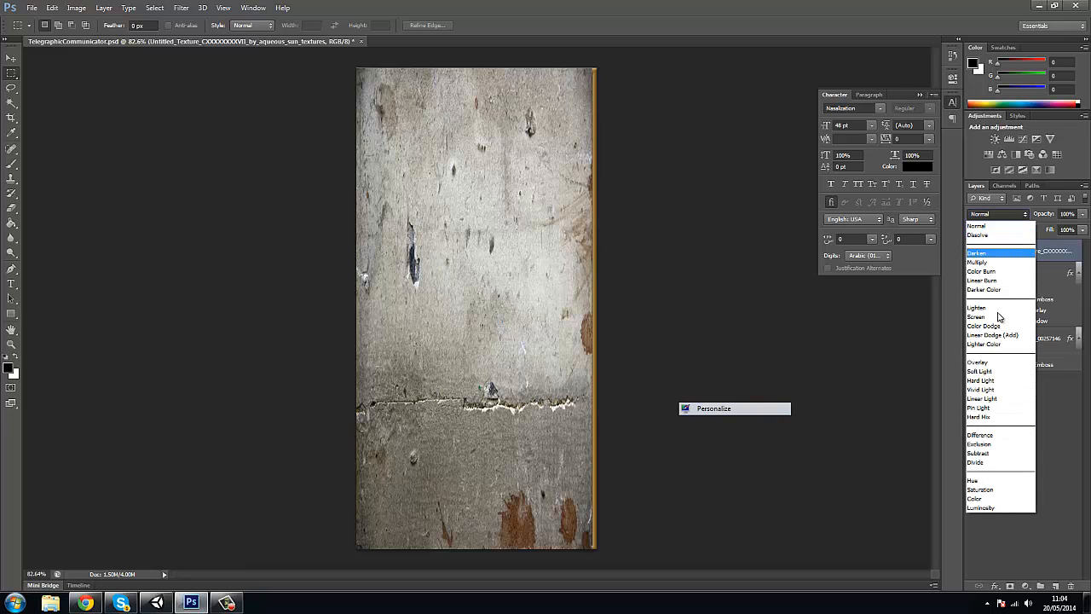
pyautogui.click(987, 367)
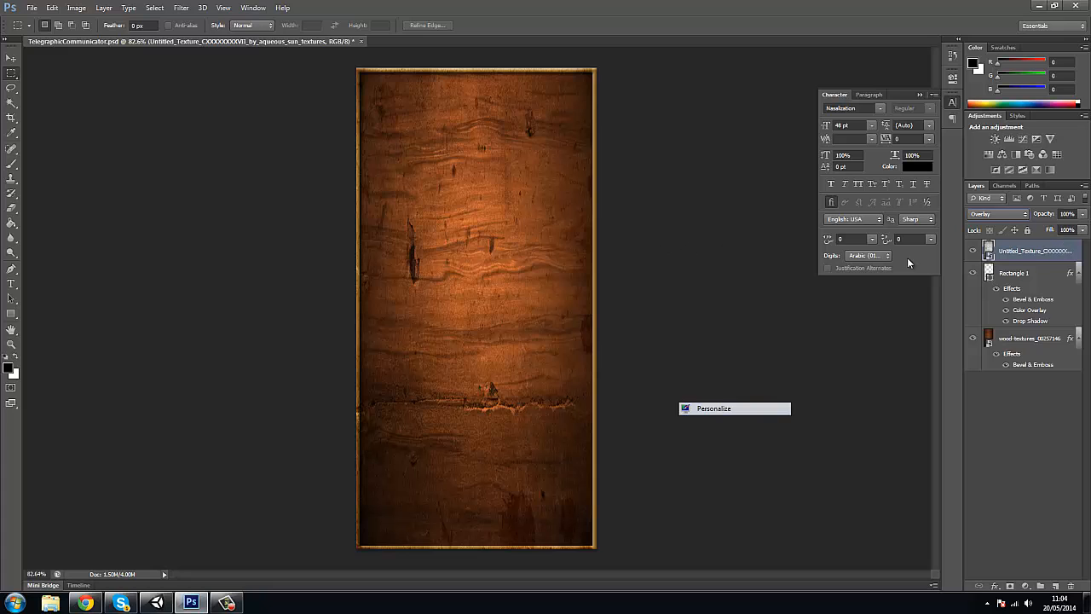
# Open the texture layer's style settings and preview Bevel & Emboss, Stroke, Inner Shadow and Drop Shadow, leaving each switched off
pyautogui.doubleClick(1057, 250)
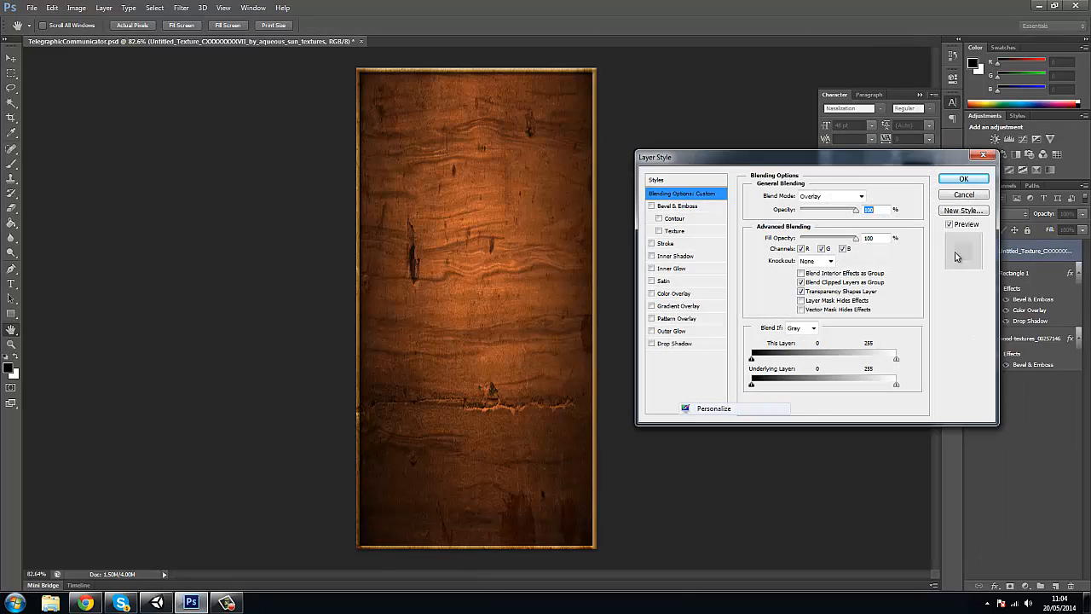
pyautogui.click(678, 206)
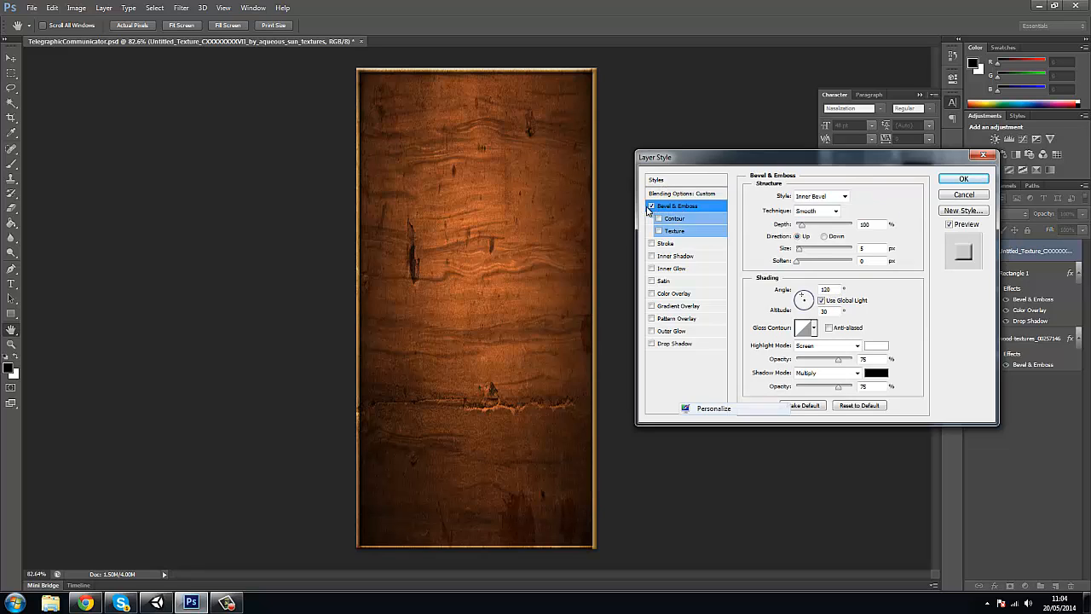
pyautogui.click(651, 206)
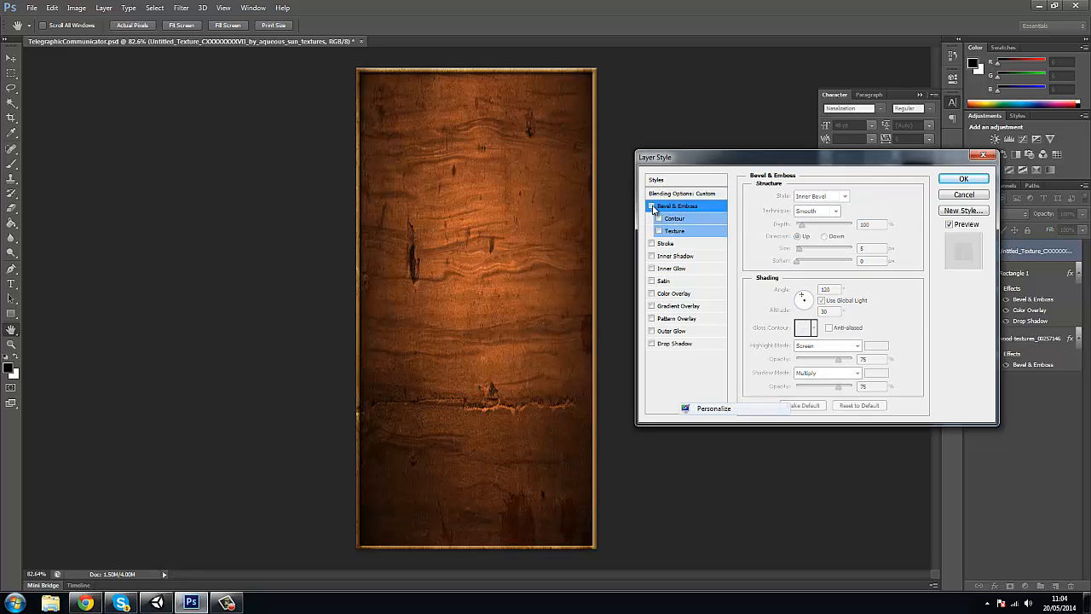
pyautogui.click(652, 244)
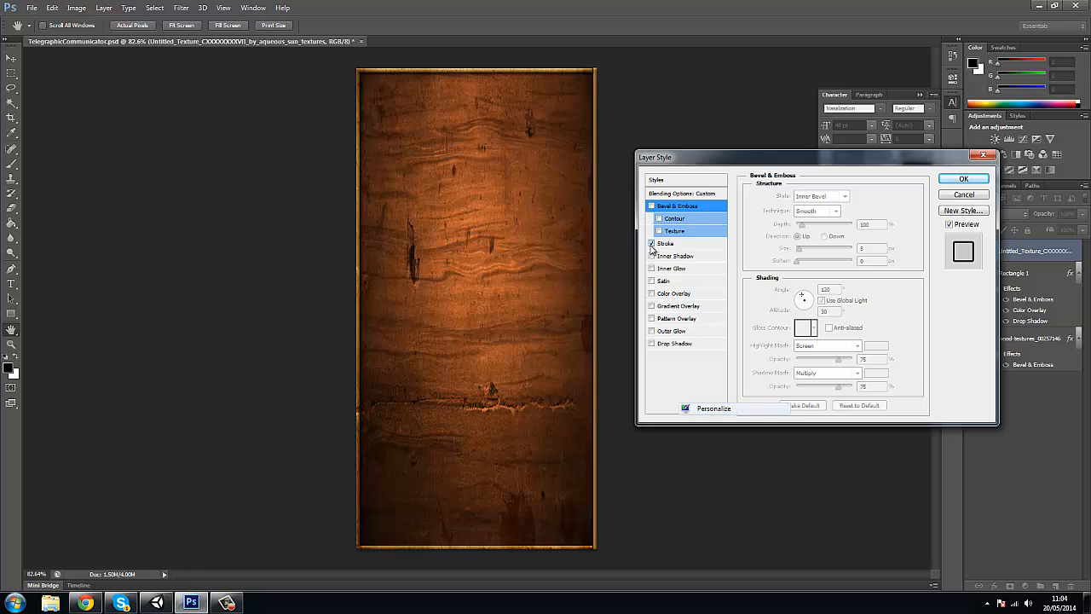
pyautogui.click(652, 245)
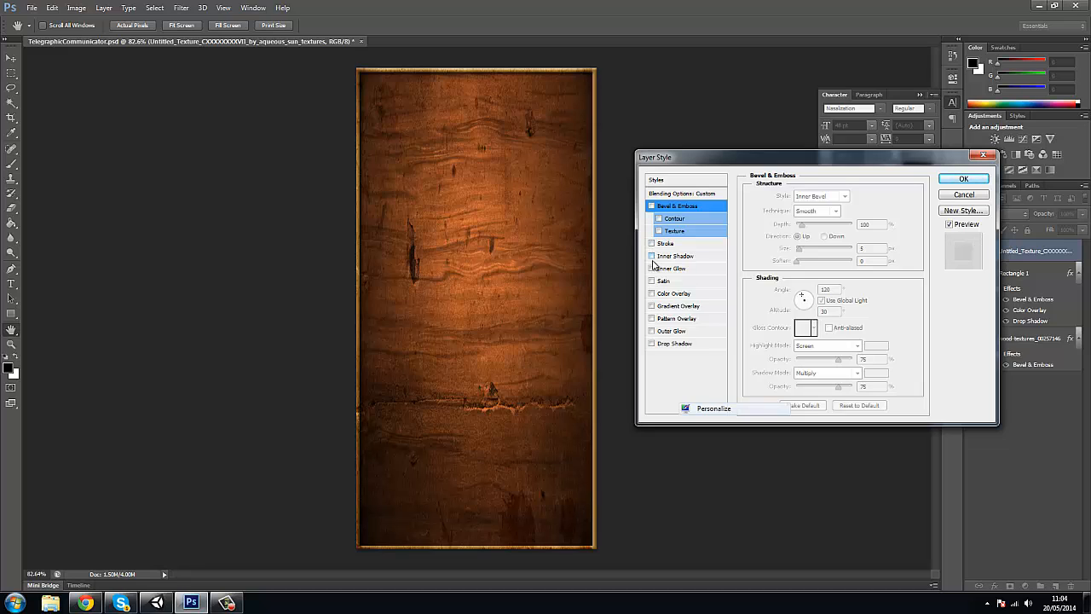
pyautogui.click(651, 256)
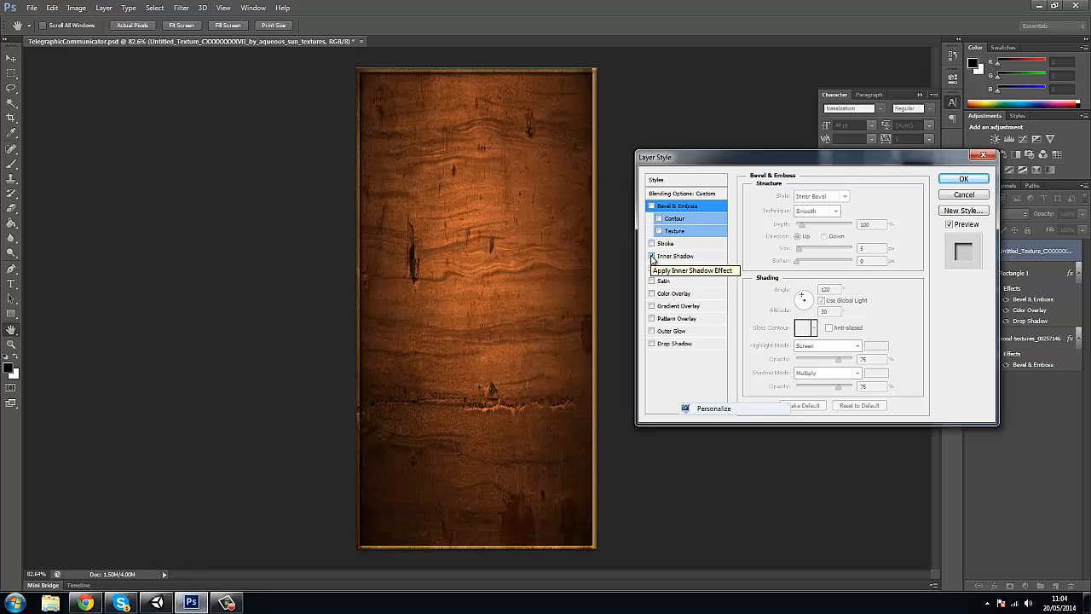
pyautogui.click(652, 256)
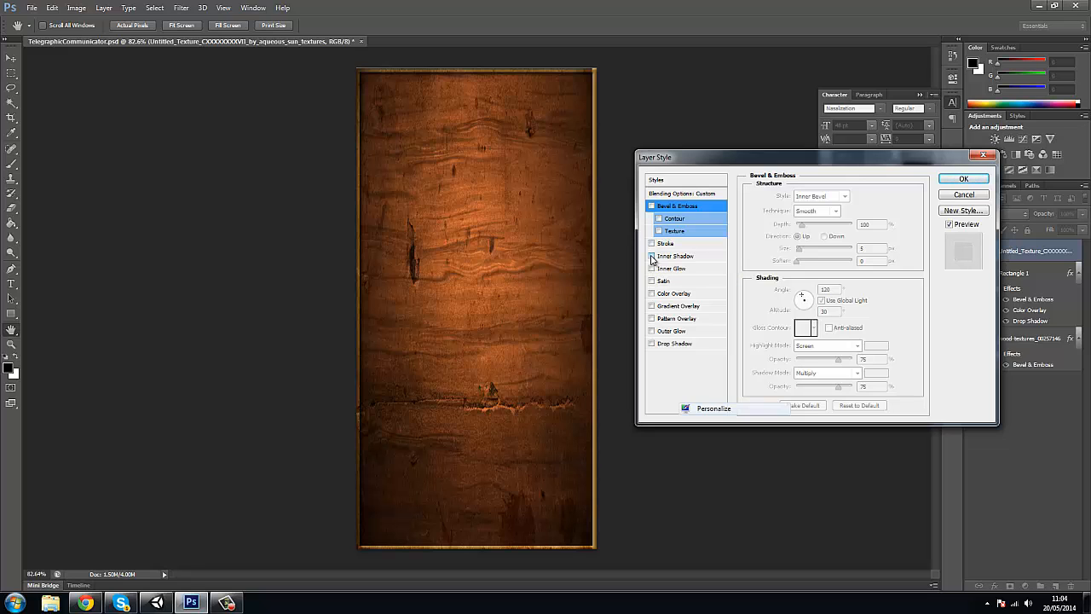
pyautogui.click(654, 345)
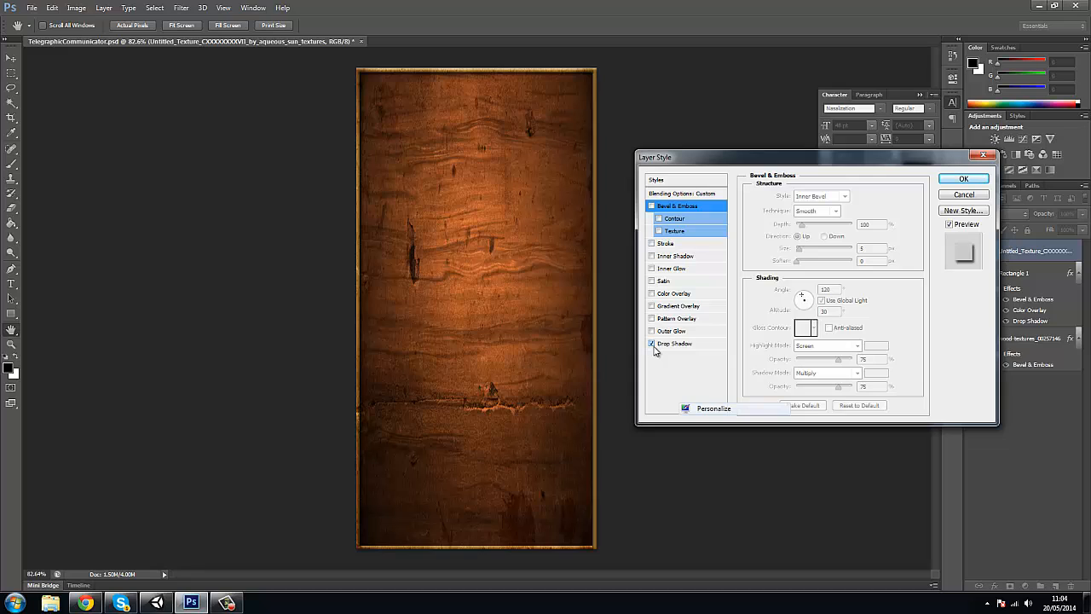
pyautogui.click(654, 345)
pyautogui.click(653, 345)
pyautogui.click(653, 344)
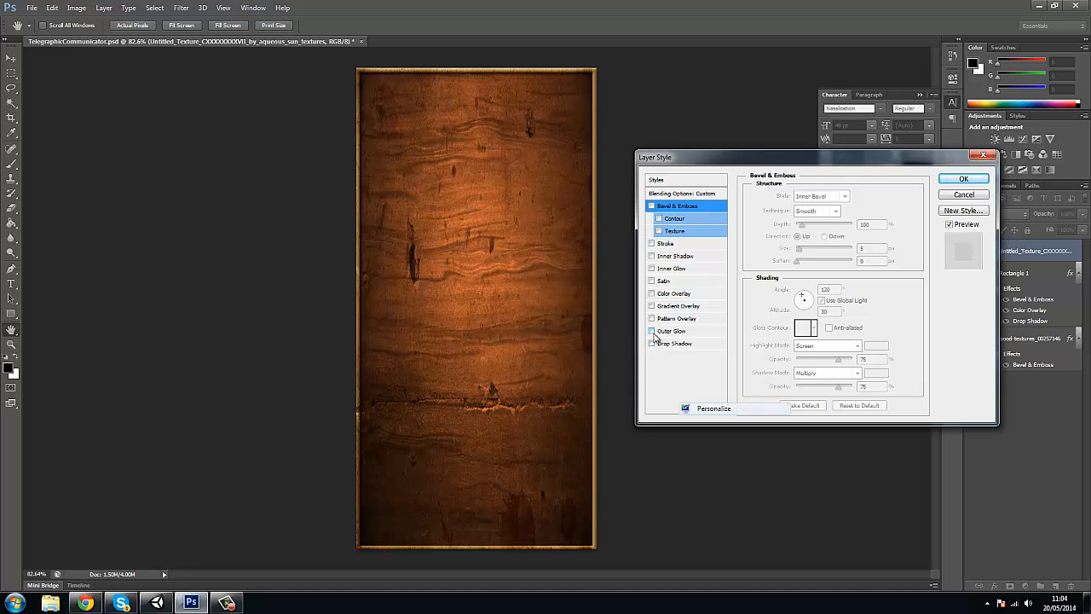
# Preview Outer Glow, Gradient Overlay, Color Overlay, Satin and Inner Glow on the texture layer, leaving each switched off
pyautogui.click(653, 332)
pyautogui.click(652, 333)
pyautogui.click(652, 305)
pyautogui.click(652, 306)
pyautogui.click(652, 293)
pyautogui.click(652, 293)
pyautogui.click(652, 281)
pyautogui.click(652, 281)
pyautogui.click(652, 268)
pyautogui.click(652, 269)
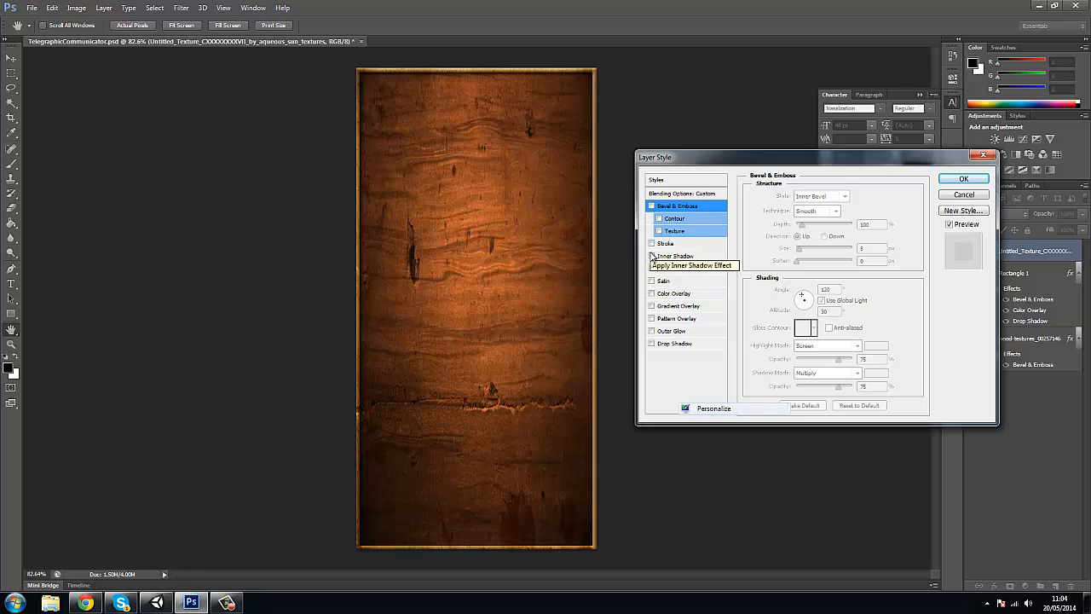
# Apply an Inner Shadow with about 59% opacity to the texture layer and save the document
pyautogui.click(652, 256)
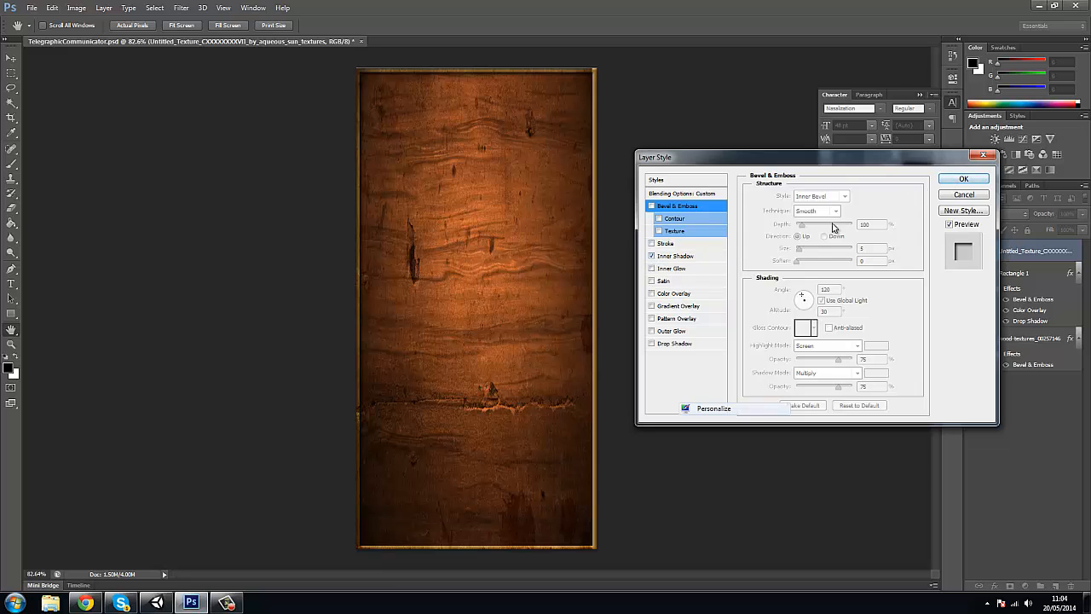
pyautogui.click(672, 260)
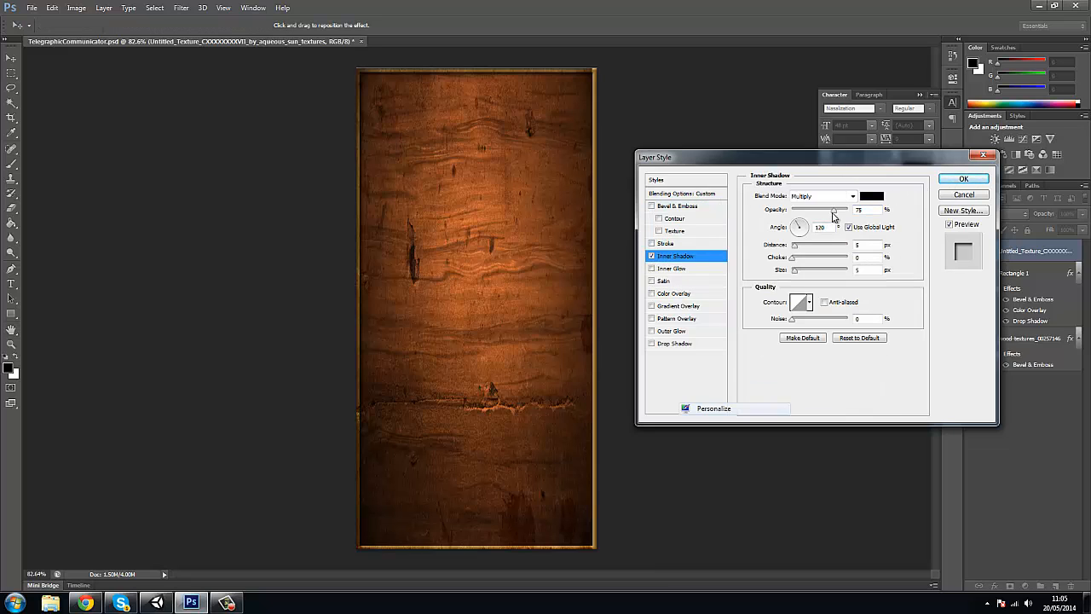
pyautogui.moveTo(838, 218); pyautogui.dragTo(816, 215)
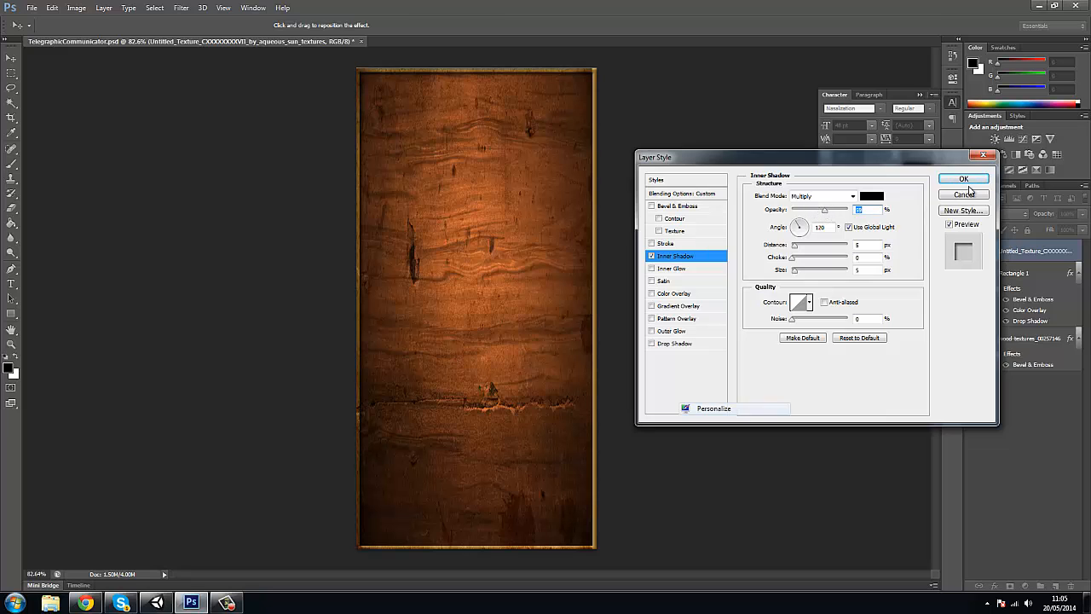
pyautogui.click(963, 178)
pyautogui.hotkey('ctrl', 's')
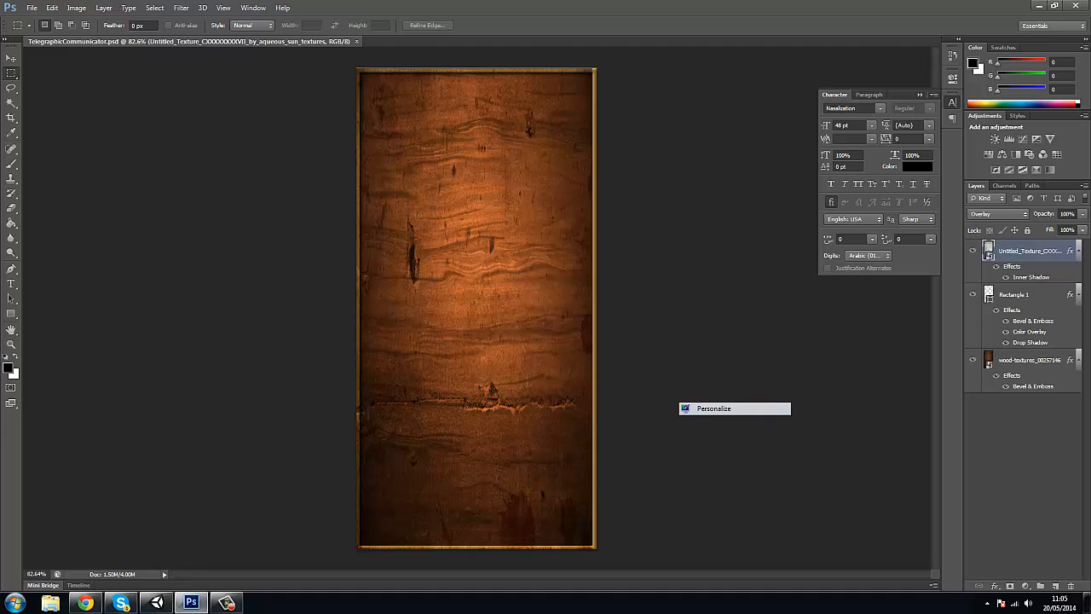
# Rasterize the concrete texture layer and desaturate it
pyautogui.click(85, 603)
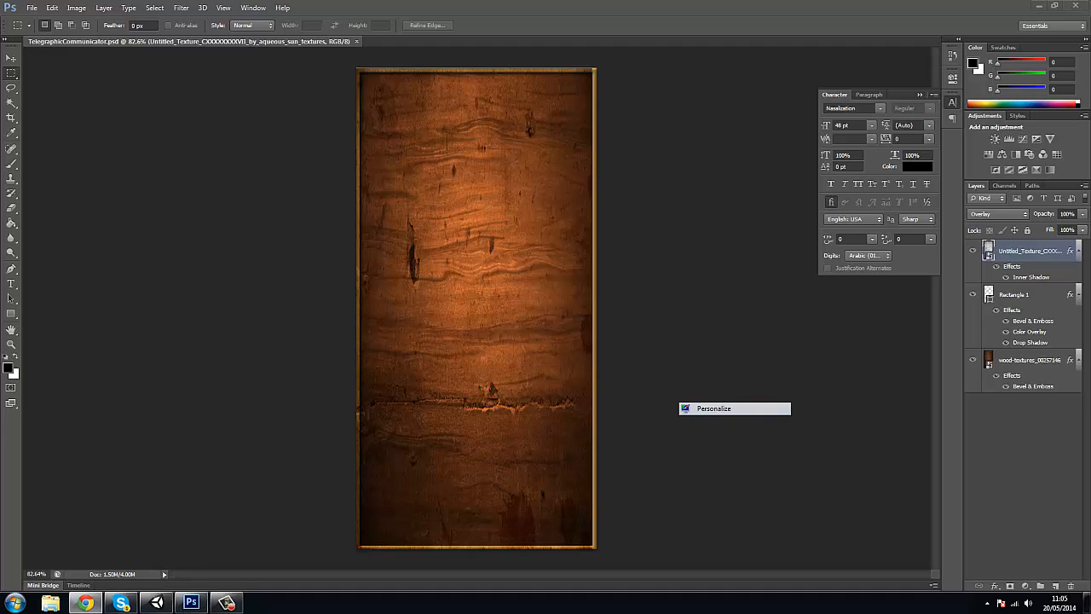
pyautogui.click(77, 8)
pyautogui.moveTo(129, 43)
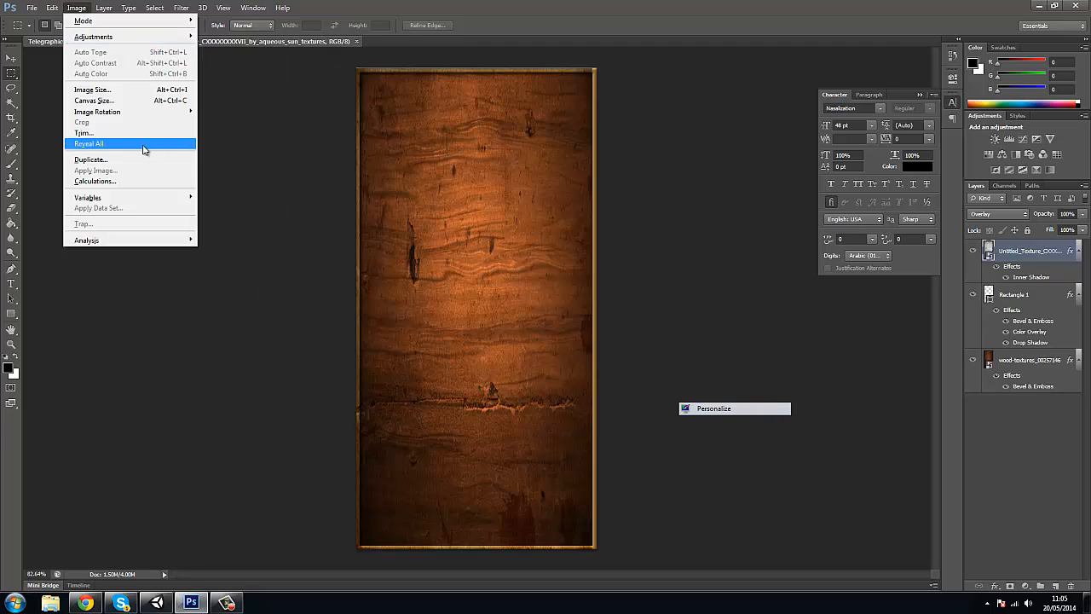
pyautogui.rightClick(1043, 247)
pyautogui.click(923, 268)
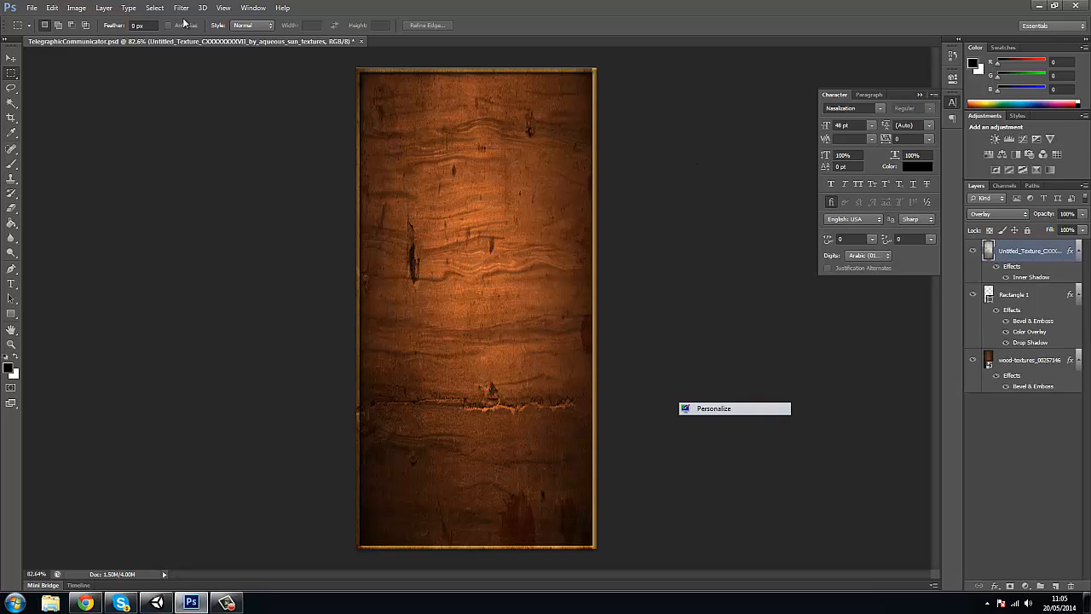
pyautogui.click(77, 8)
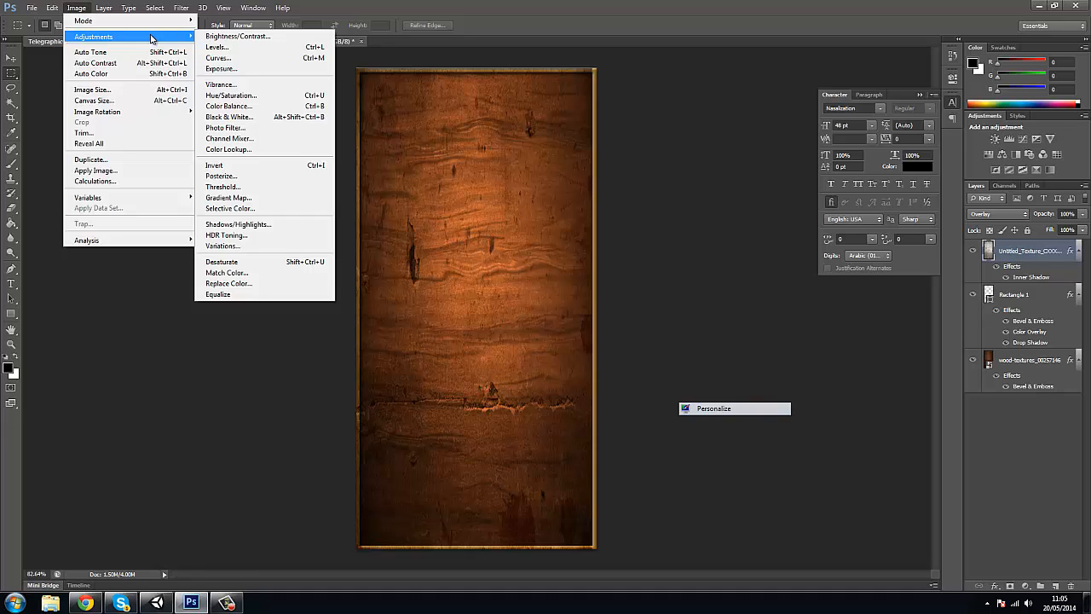
pyautogui.click(260, 261)
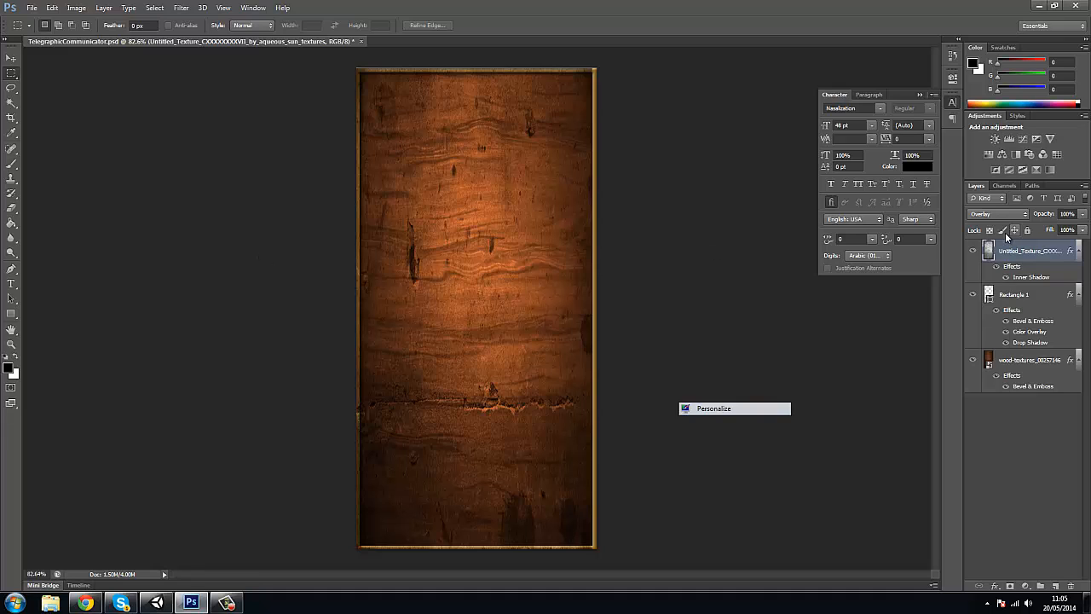
pyautogui.hotkey('alt', 'Tab')
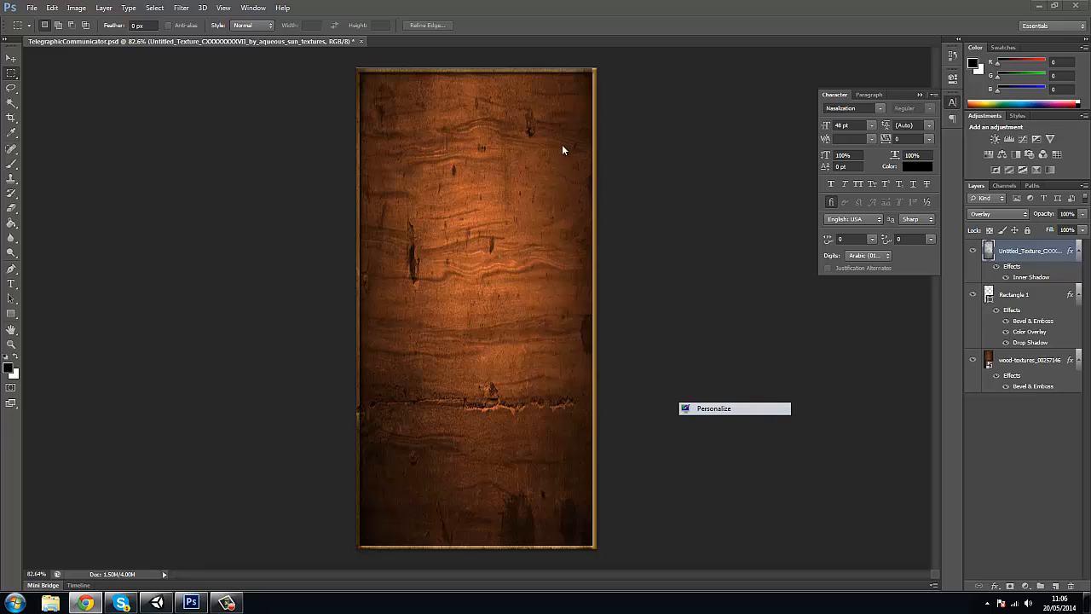
# Draw a small closed corner-ornament path with curved edges near the panel's upper-left corner using the Pen tool
pyautogui.click(12, 271)
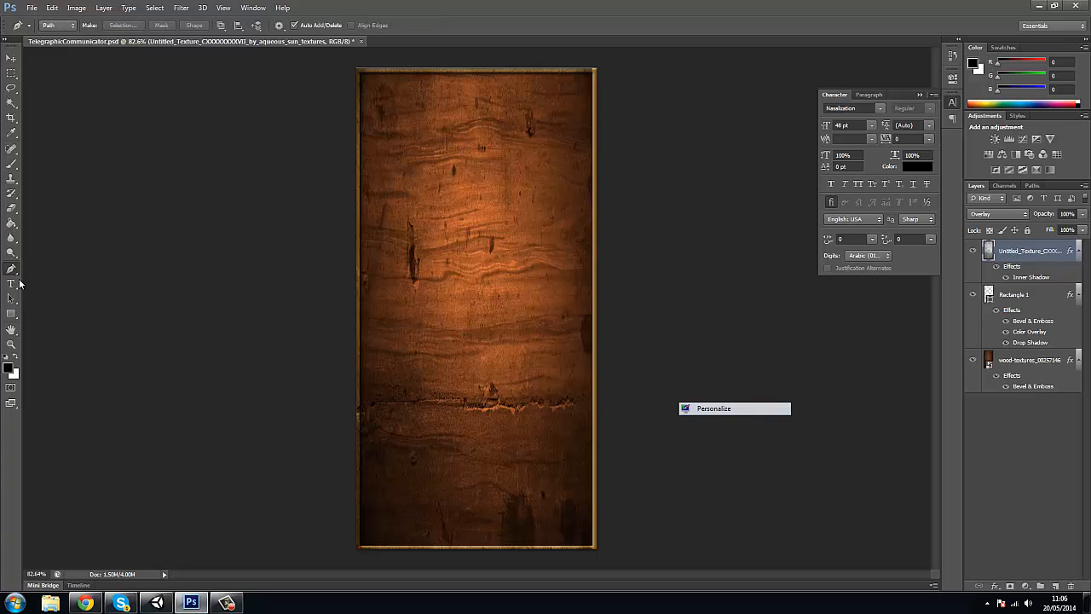
pyautogui.click(396, 89)
pyautogui.moveTo(402, 120); pyautogui.dragTo(423, 137)
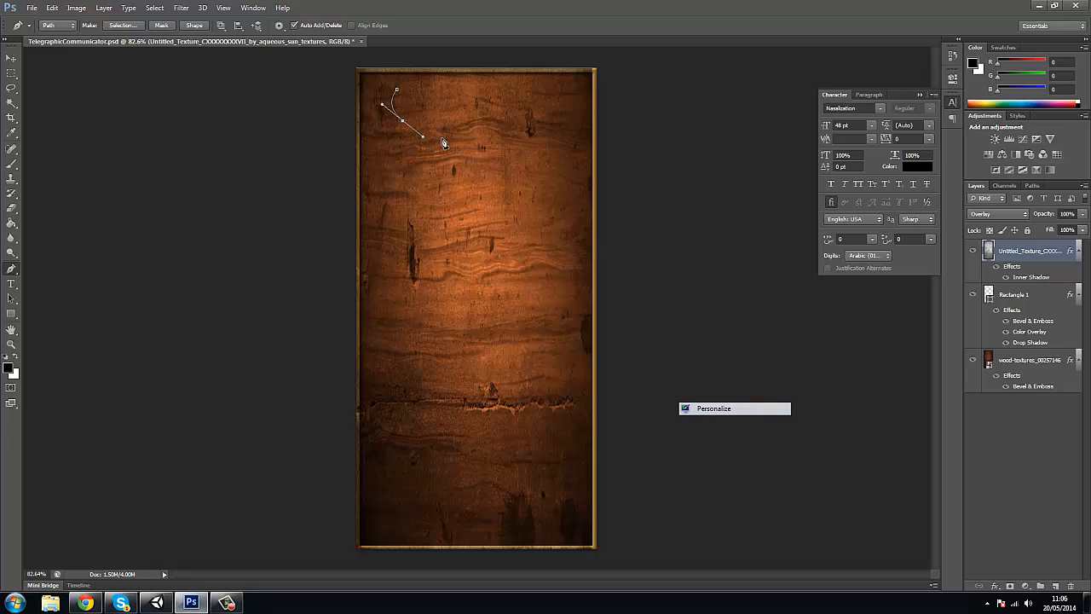
pyautogui.click(446, 121)
pyautogui.click(452, 146)
pyautogui.hotkey('ctrl', 'z')
pyautogui.hotkey('ctrl', 'z')
pyautogui.moveTo(397, 125); pyautogui.dragTo(417, 143)
pyautogui.click(453, 135)
pyautogui.click(435, 135)
pyautogui.click(435, 114)
pyautogui.moveTo(414, 99); pyautogui.dragTo(414, 109)
pyautogui.click(404, 91)
# Fill the corner-ornament path with black on the texture layer
pyautogui.rightClick(406, 102)
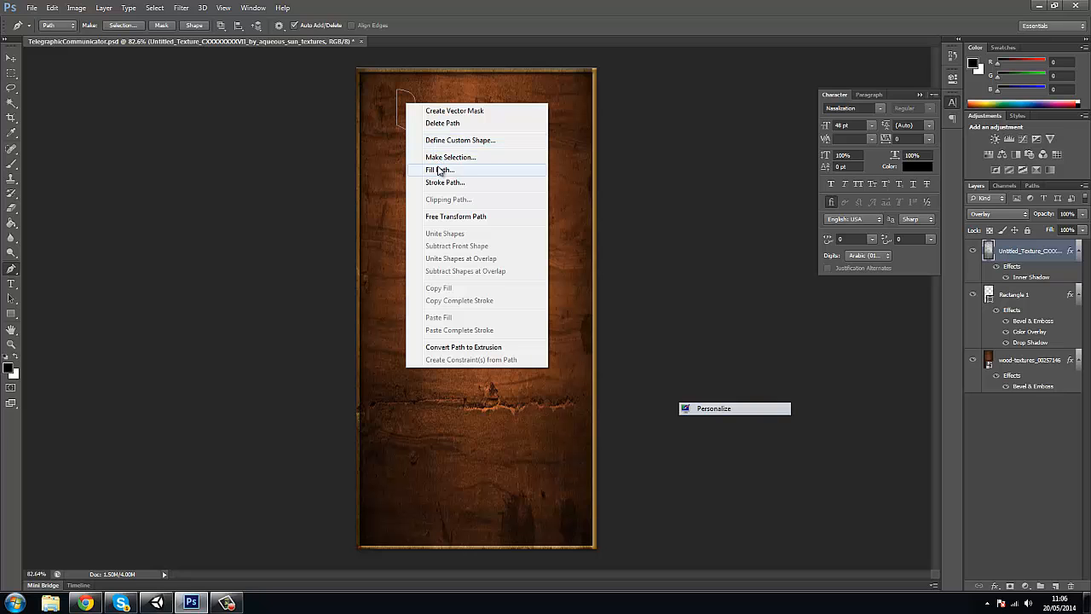
pyautogui.click(439, 170)
pyautogui.click(621, 164)
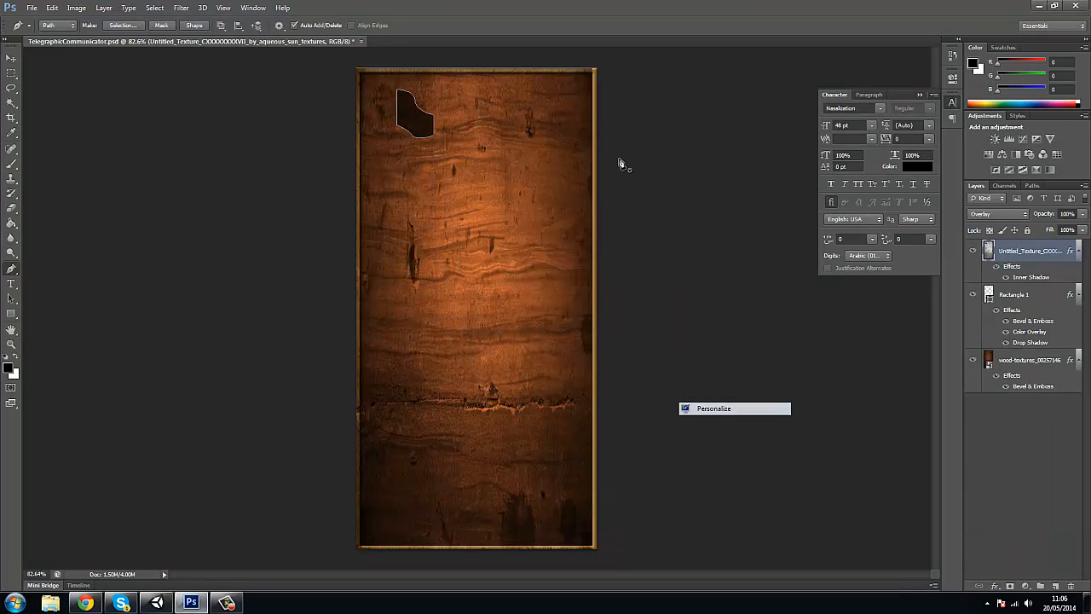
# Try to move the filled corner shape lower on the panel, and undo the move
pyautogui.click(11, 57)
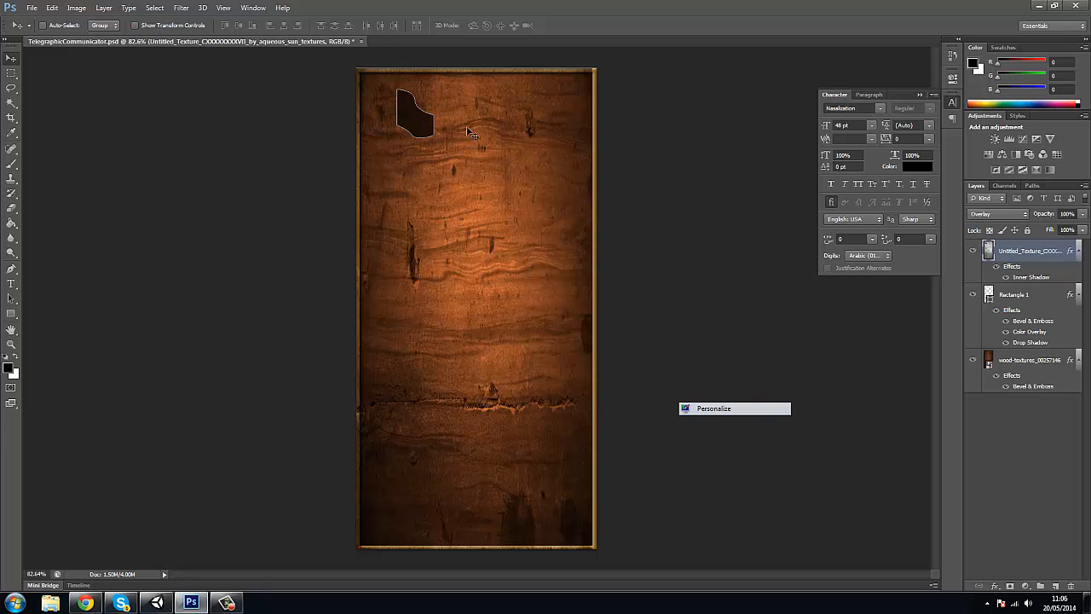
pyautogui.moveTo(418, 130); pyautogui.dragTo(424, 161)
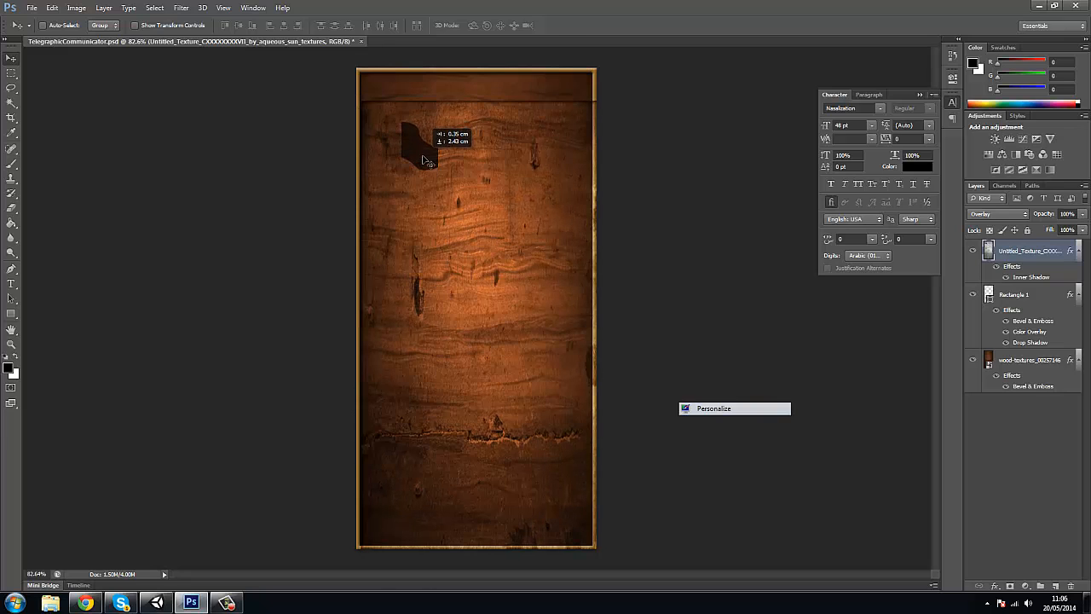
pyautogui.hotkey('ctrl', 'z')
pyautogui.hotkey('ctrl', 'z')
pyautogui.hotkey('ctrl', 'z')
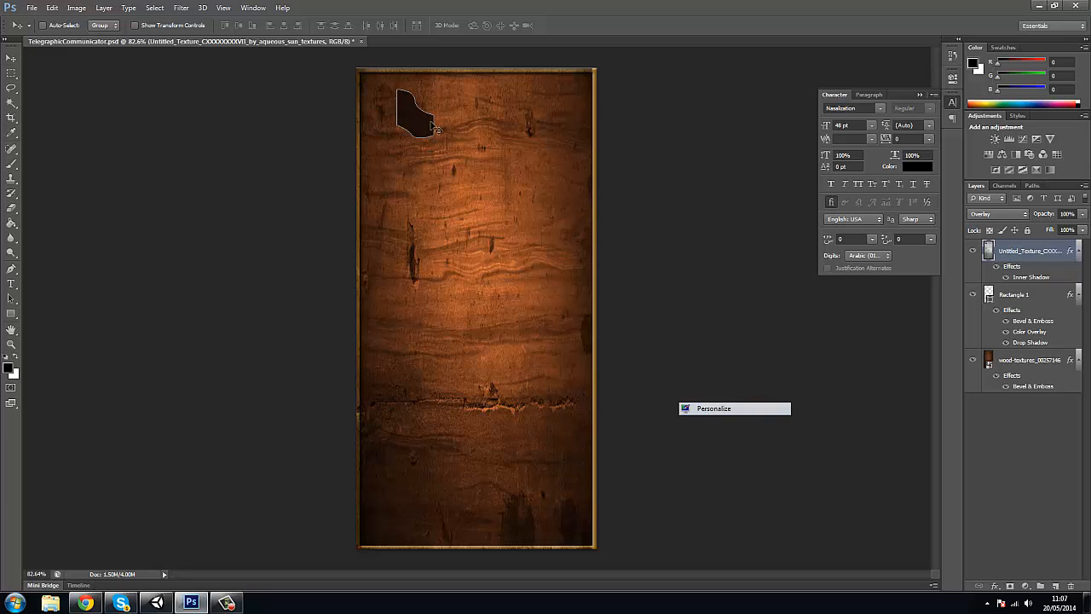
# Try to scale the corner-ornament path to about 192% and move it lower along the panel's inner left side
pyautogui.hotkey('ctrl', 't')
pyautogui.moveTo(434, 90); pyautogui.dragTo(485, 61)
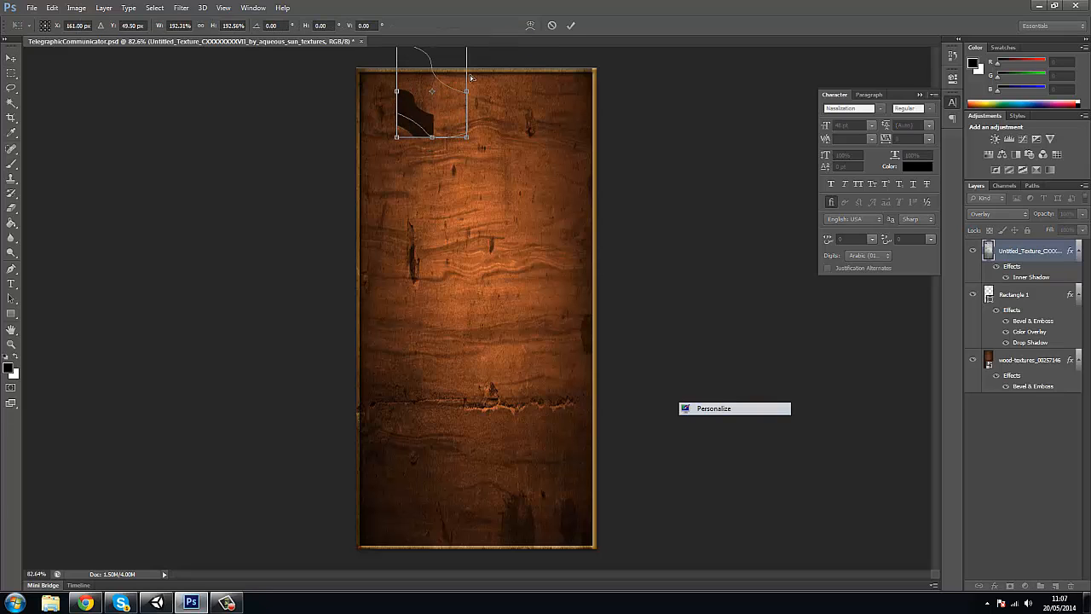
pyautogui.moveTo(436, 107); pyautogui.dragTo(393, 271)
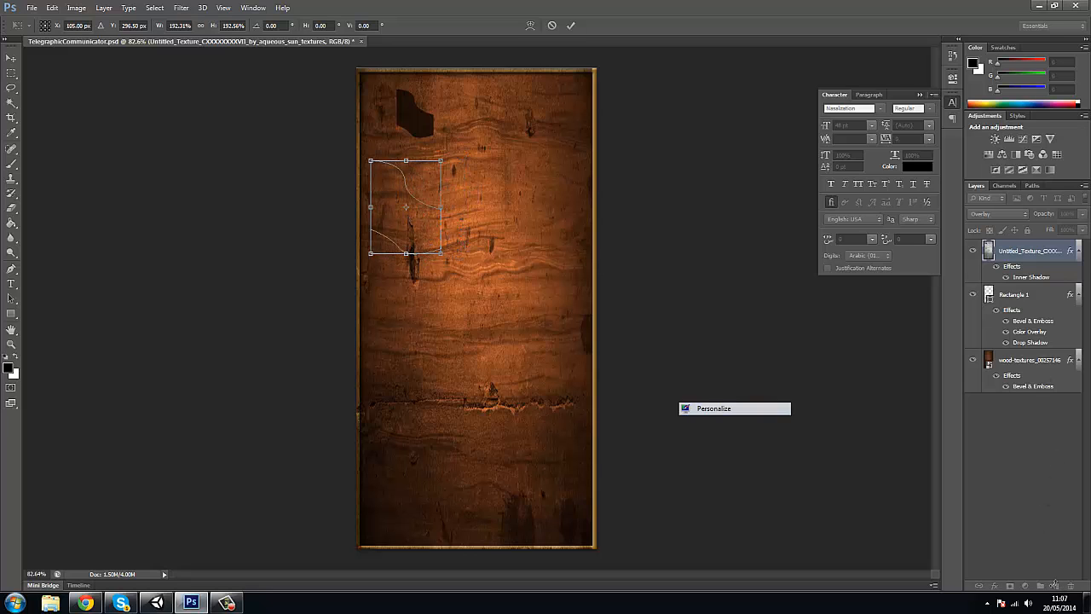
pyautogui.press('Return')
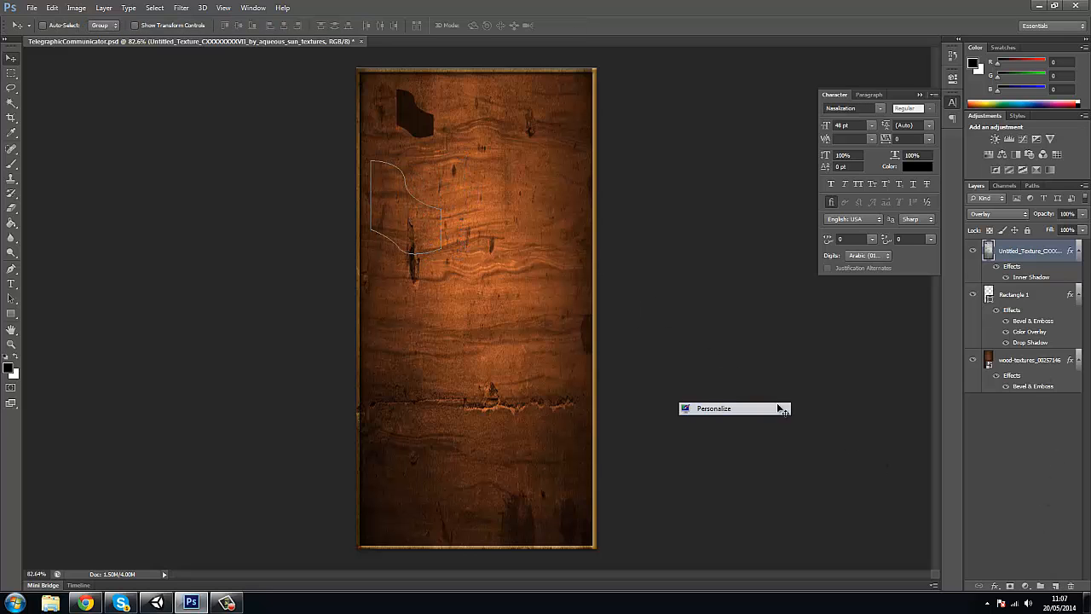
# Add an empty layer, and delete the enlarged ornament path and the new layer
pyautogui.click(1055, 586)
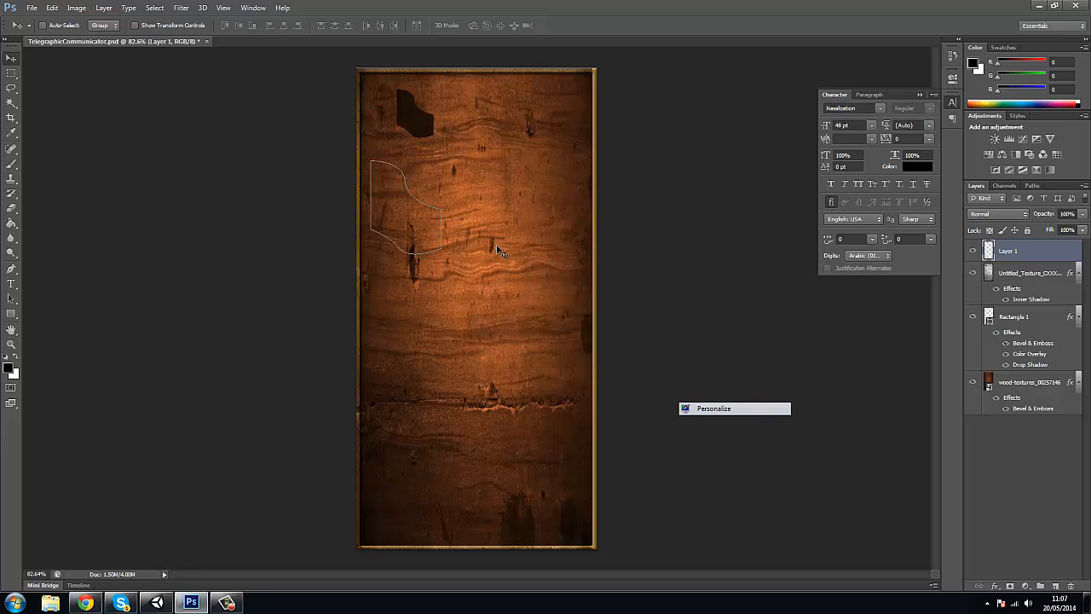
pyautogui.click(428, 216)
pyautogui.press('Delete')
pyautogui.press('Delete')
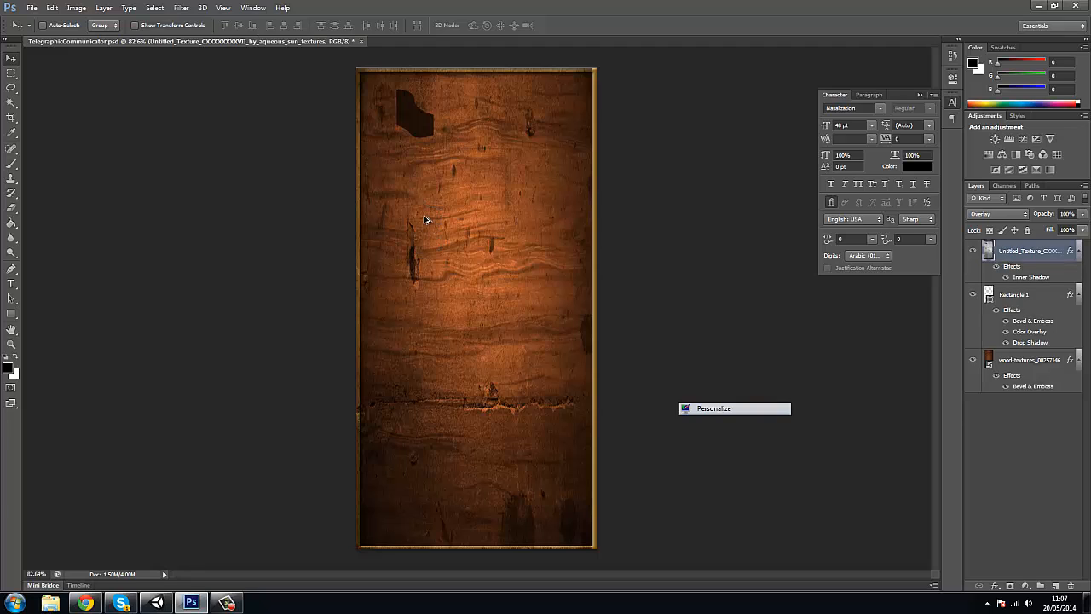
# Step back through the history until the black corner shape is removed from the texture layer, and save the document
pyautogui.hotkey('ctrl', 'z')
pyautogui.hotkey('ctrl', 'z')
pyautogui.hotkey('ctrl', 'alt', 'z')
pyautogui.hotkey('ctrl', 'alt', 'z')
pyautogui.hotkey('ctrl', 'alt', 'z')
pyautogui.click(52, 8)
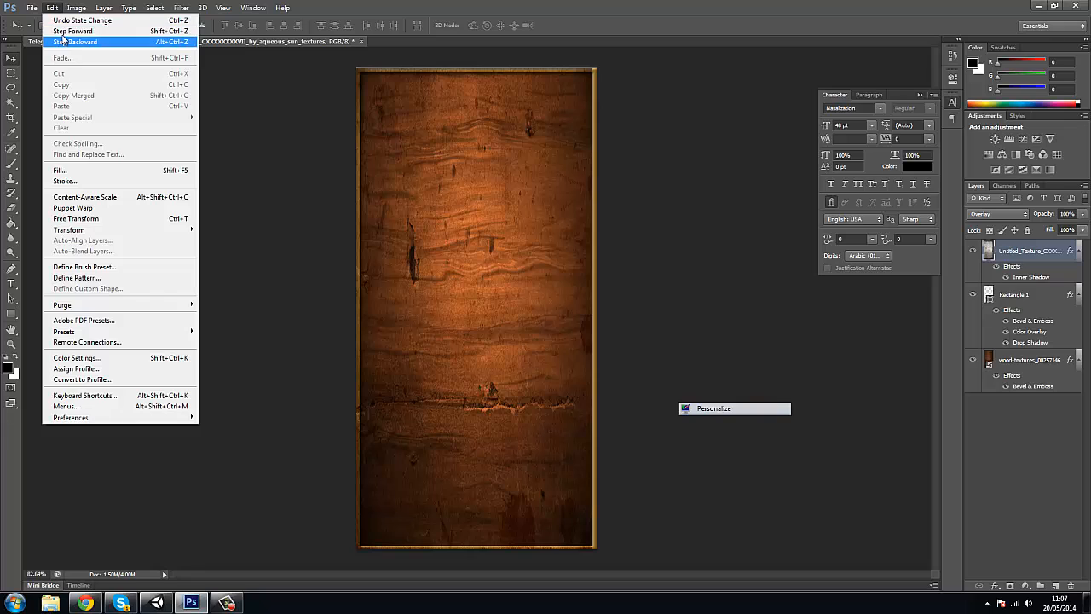
pyautogui.click(58, 42)
pyautogui.hotkey('ctrl', 's')
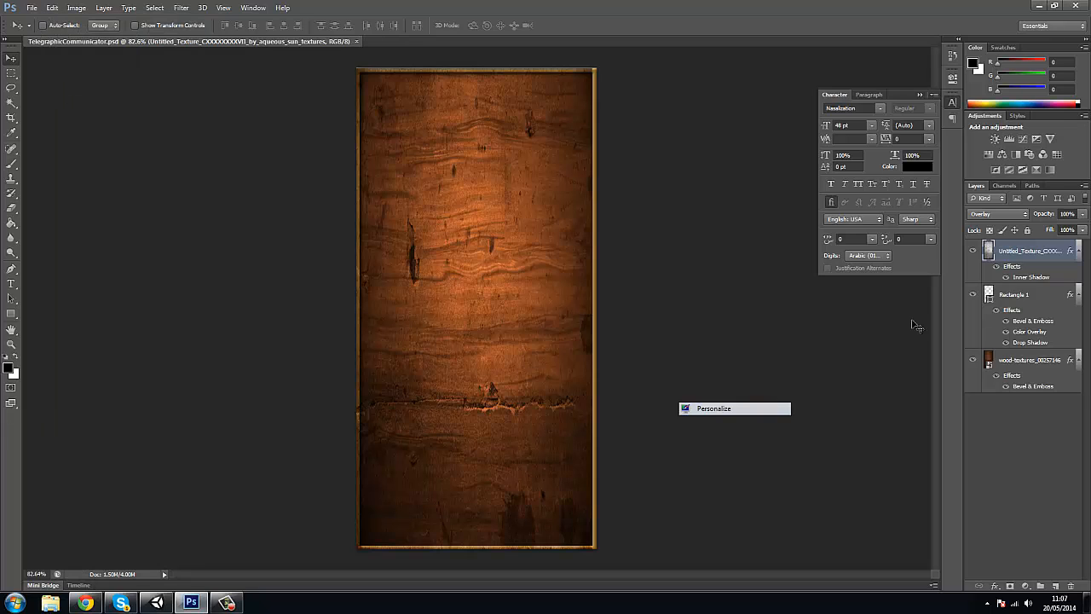
# Add a new layer and draw a closed ornament path with a curved lower edge near the panel's upper-left corner using the Pen tool
pyautogui.click(1057, 588)
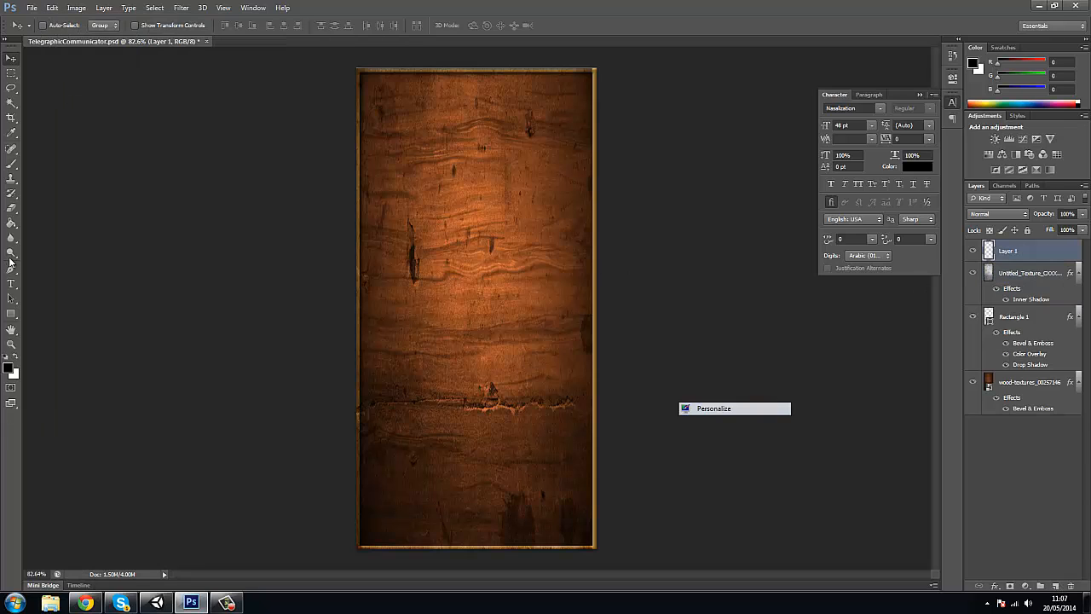
pyautogui.click(12, 269)
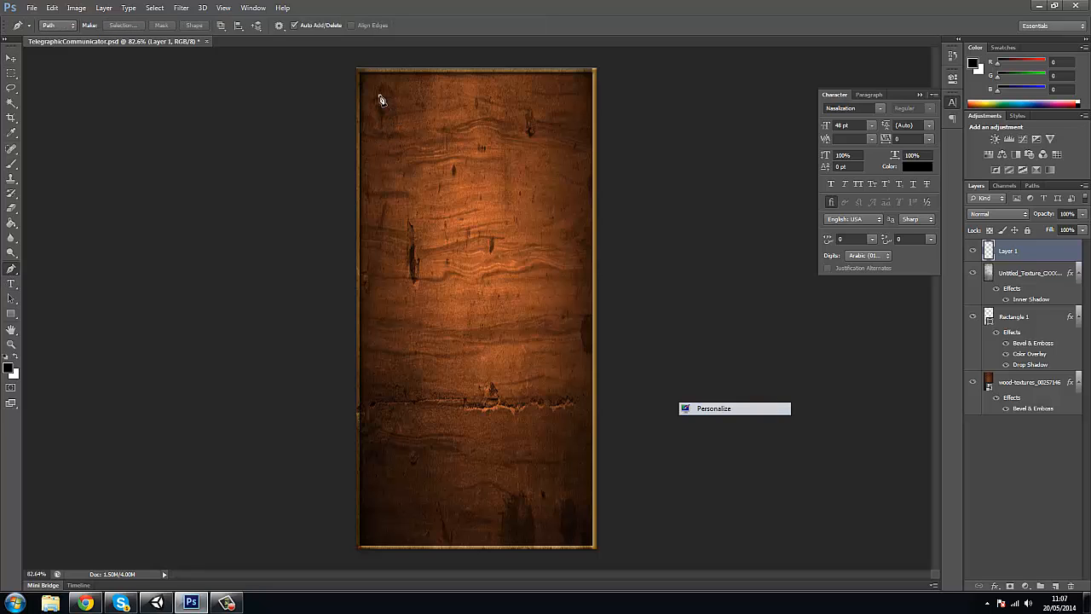
pyautogui.click(379, 95)
pyautogui.click(379, 146)
pyautogui.moveTo(416, 164); pyautogui.dragTo(423, 190)
pyautogui.click(458, 162)
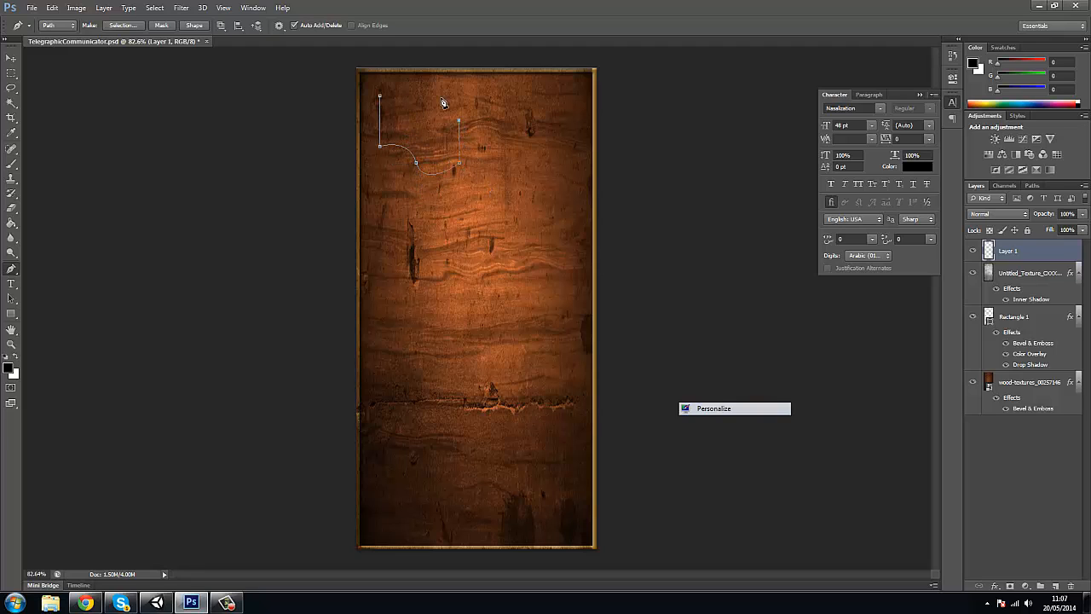
pyautogui.moveTo(438, 105); pyautogui.dragTo(432, 103)
pyautogui.click(381, 99)
pyautogui.click(11, 58)
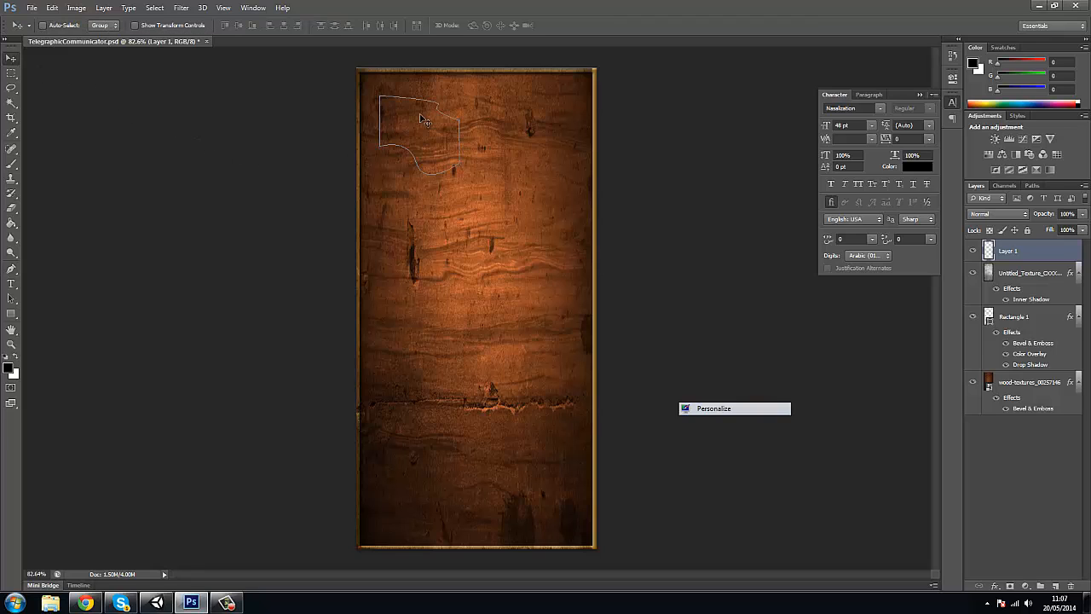
pyautogui.rightClick(420, 116)
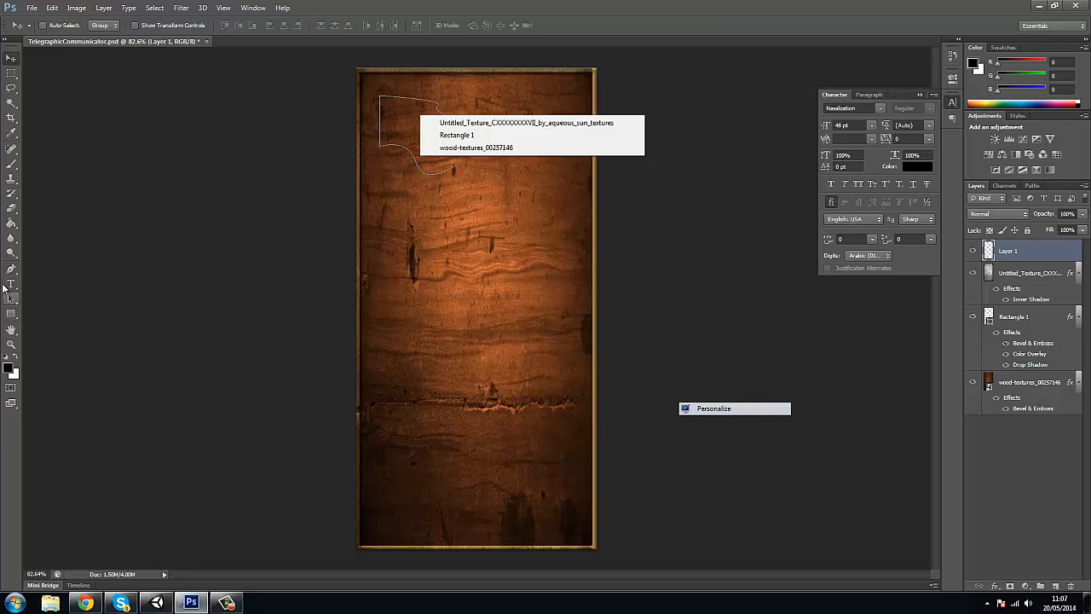
pyautogui.press('Escape')
pyautogui.rightClick(403, 122)
pyautogui.press('Escape')
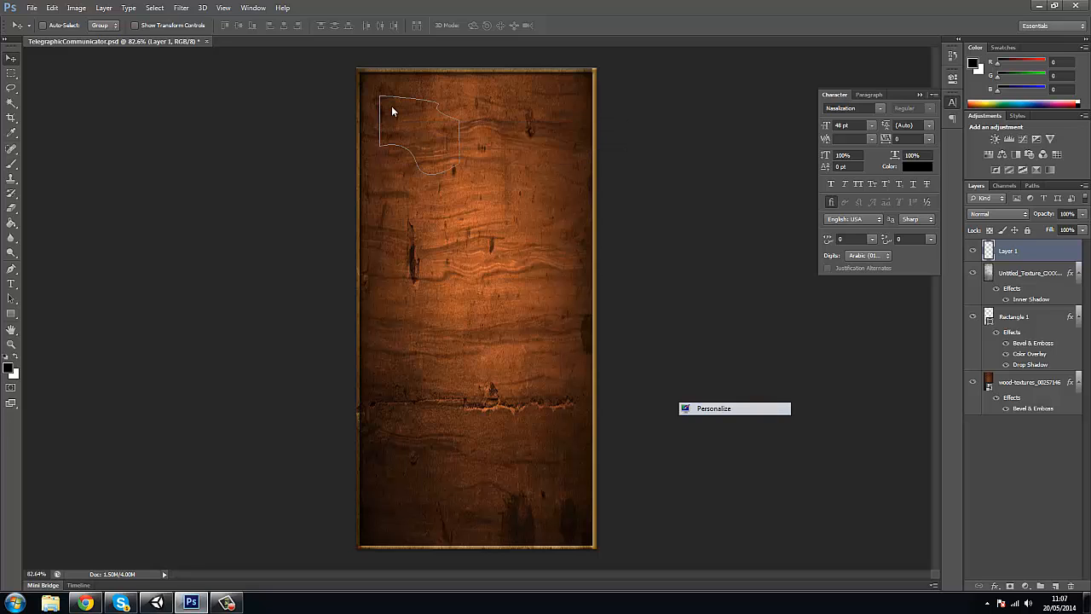
pyautogui.rightClick(392, 105)
pyautogui.press('Escape')
# Undo the path's last segments and redraw its upper-right corner with straight edges, closing the path
pyautogui.hotkey('ctrl', 'alt', 'z')
pyautogui.hotkey('ctrl', 'alt', 'z')
pyautogui.press('p')
pyautogui.click(458, 109)
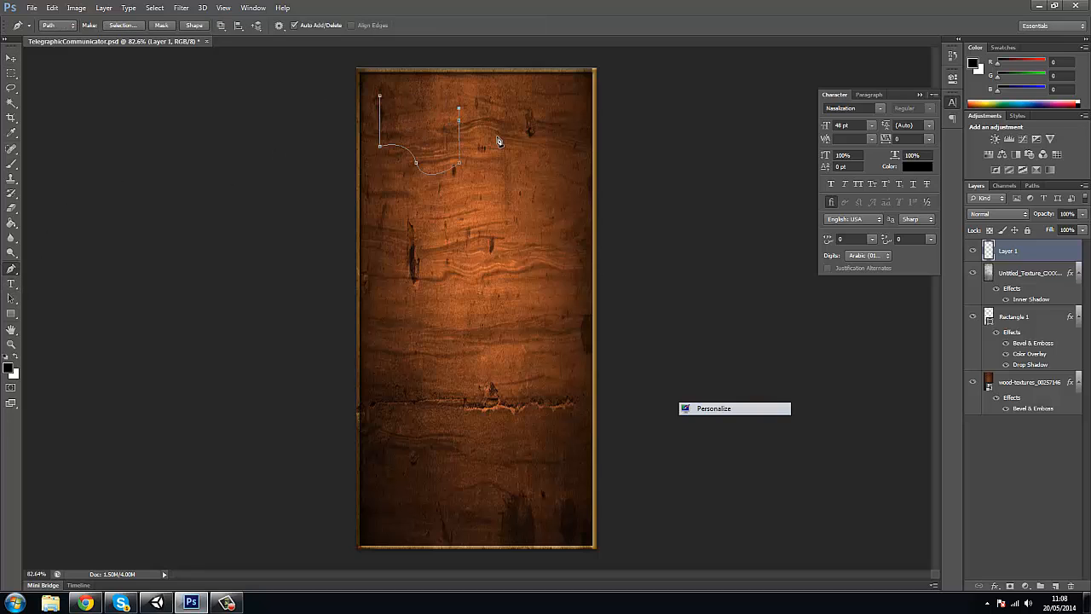
pyautogui.click(458, 98)
pyautogui.click(380, 100)
# Fill the closed ornament path with a dark grey color in Normal mode at 100% opacity on the new layer
pyautogui.rightClick(434, 122)
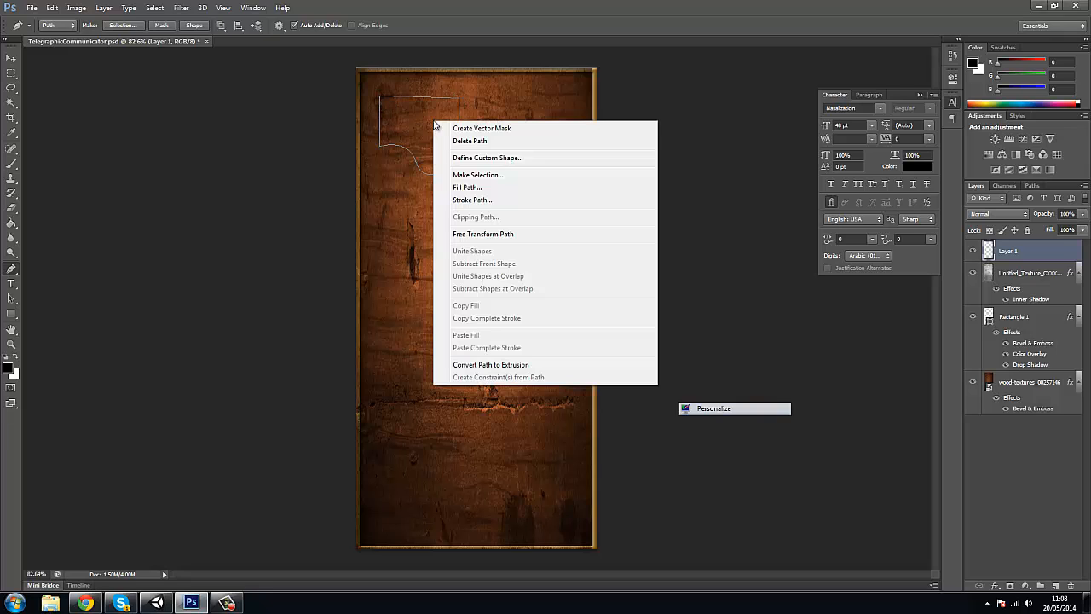
pyautogui.click(469, 188)
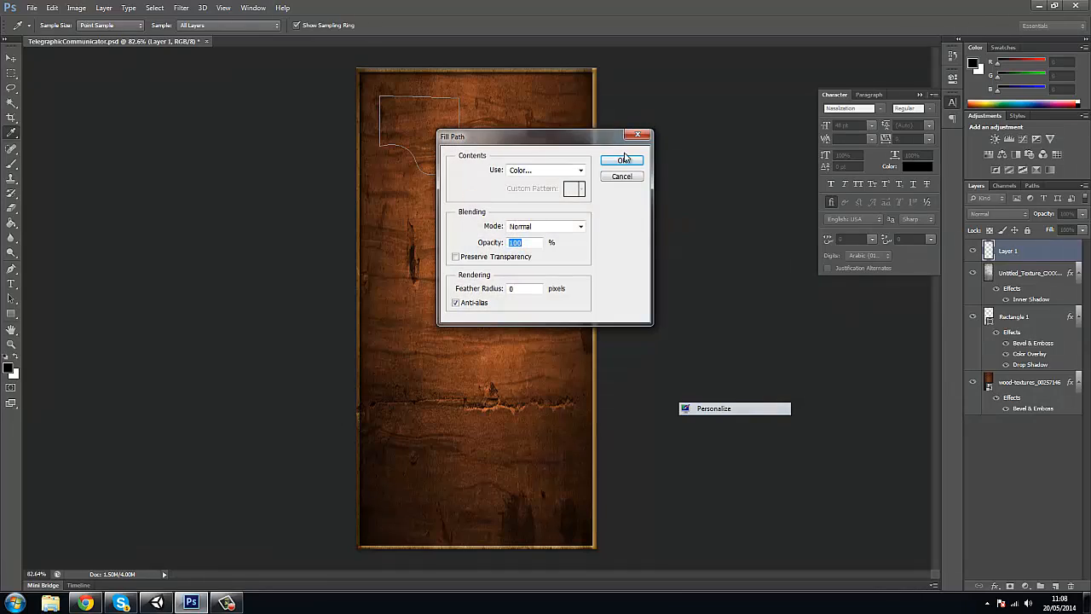
pyautogui.press('Return')
# Try to scale the path to about 151% and fit it into the frame's upper-left corner, cancel the transform and undo the fill
pyautogui.press('v')
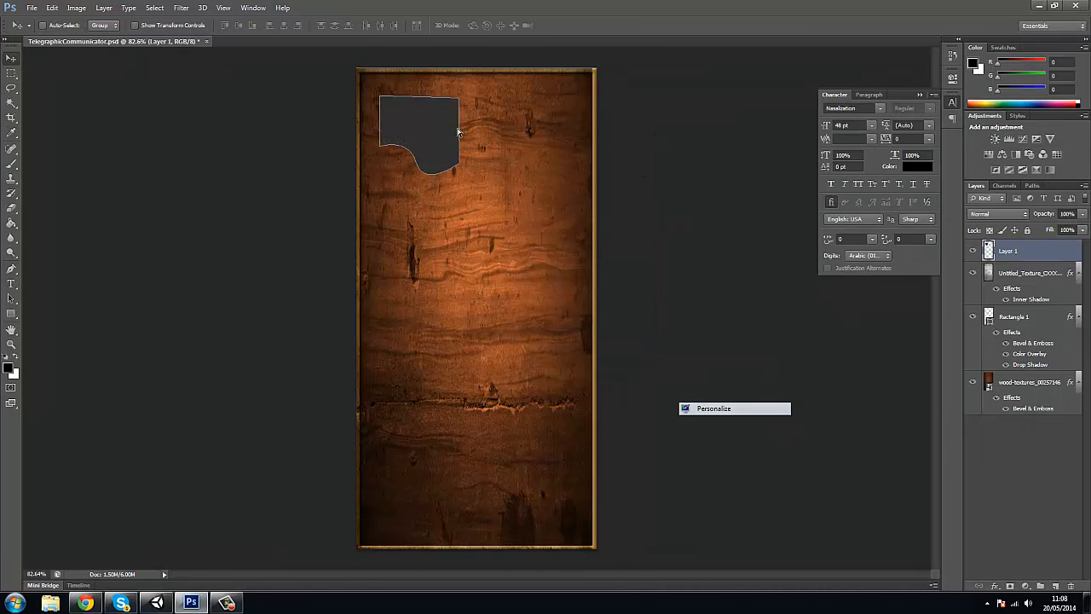
pyautogui.hotkey('ctrl', 't')
pyautogui.moveTo(461, 95); pyautogui.dragTo(499, 55)
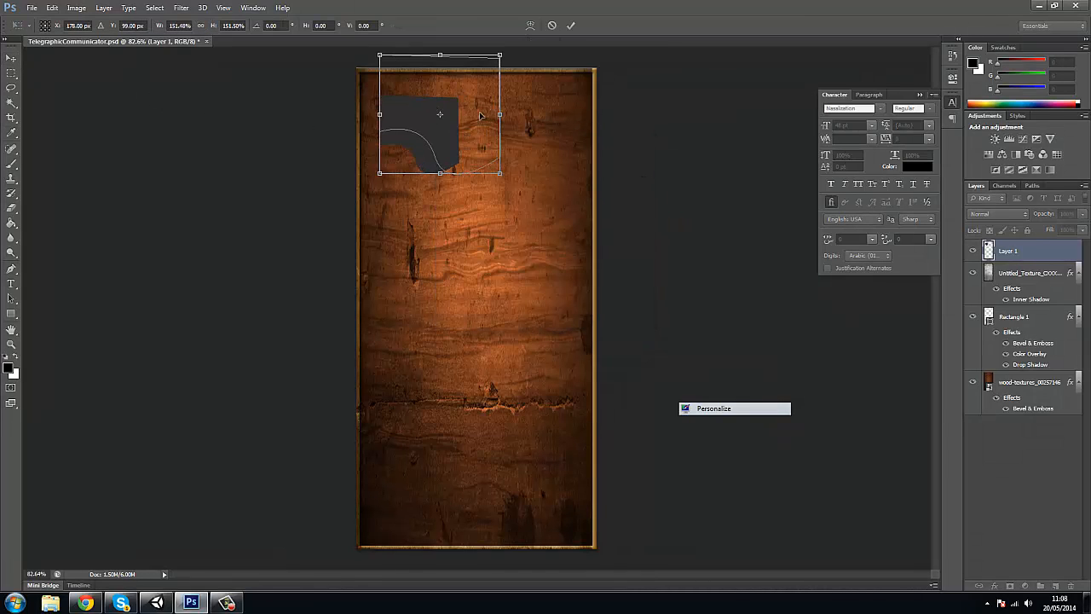
pyautogui.moveTo(490, 137)
pyautogui.mouseDown()
pyautogui.moveTo(470, 142)
pyautogui.moveTo(471, 130)
pyautogui.mouseUp()
pyautogui.hotkey('ctrl', 'z')
pyautogui.hotkey('ctrl', 'z')
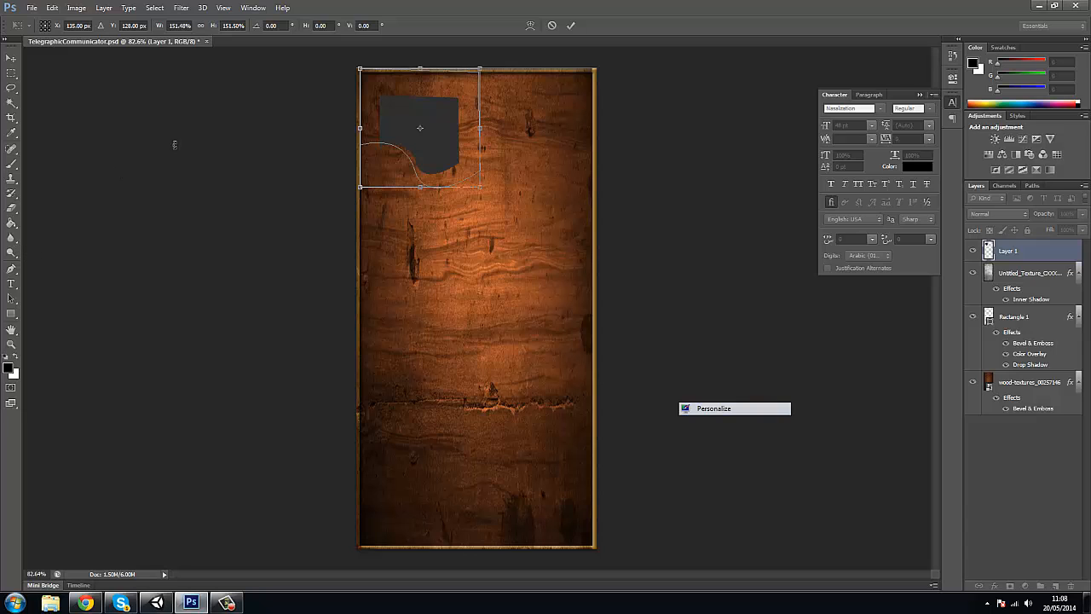
pyautogui.press('Escape')
pyautogui.hotkey('ctrl', 'z')
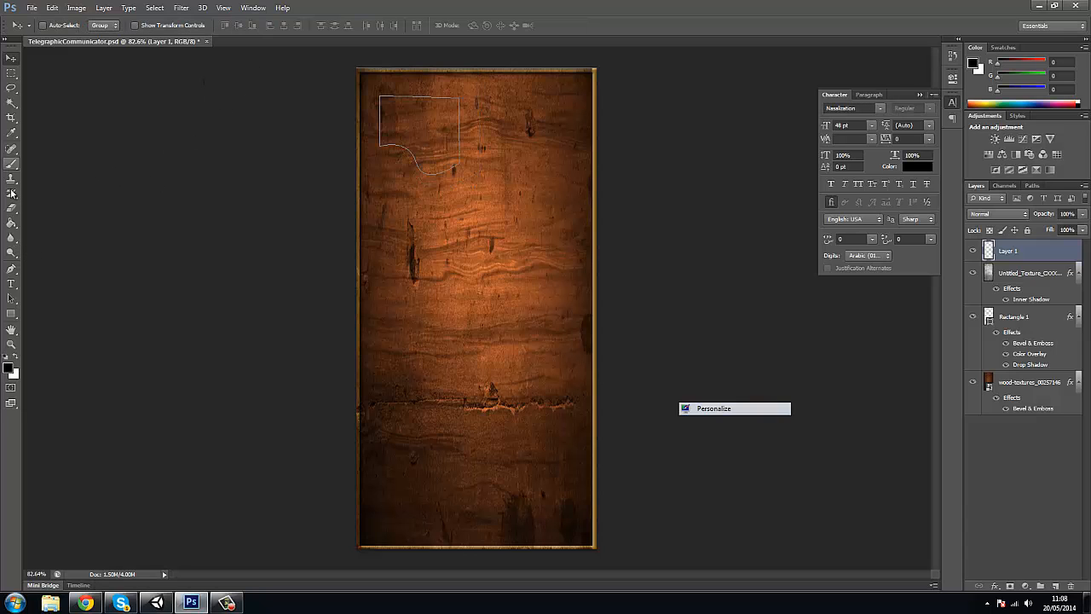
# Fill the ornament path with dark grey on the new layer and remove the path outline
pyautogui.click(11, 268)
pyautogui.rightClick(411, 119)
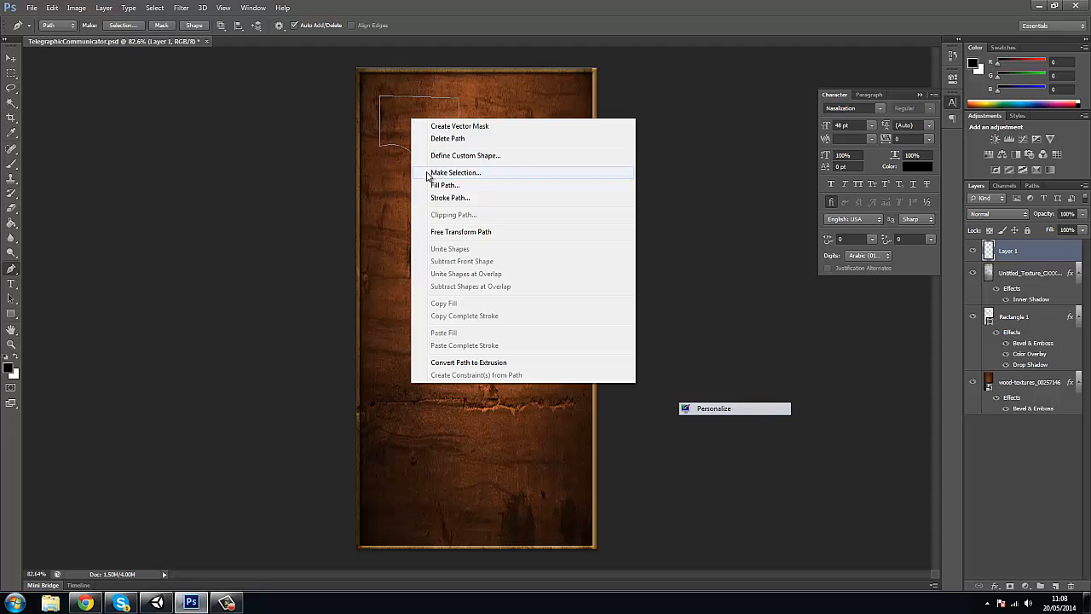
pyautogui.click(428, 174)
pyautogui.click(622, 159)
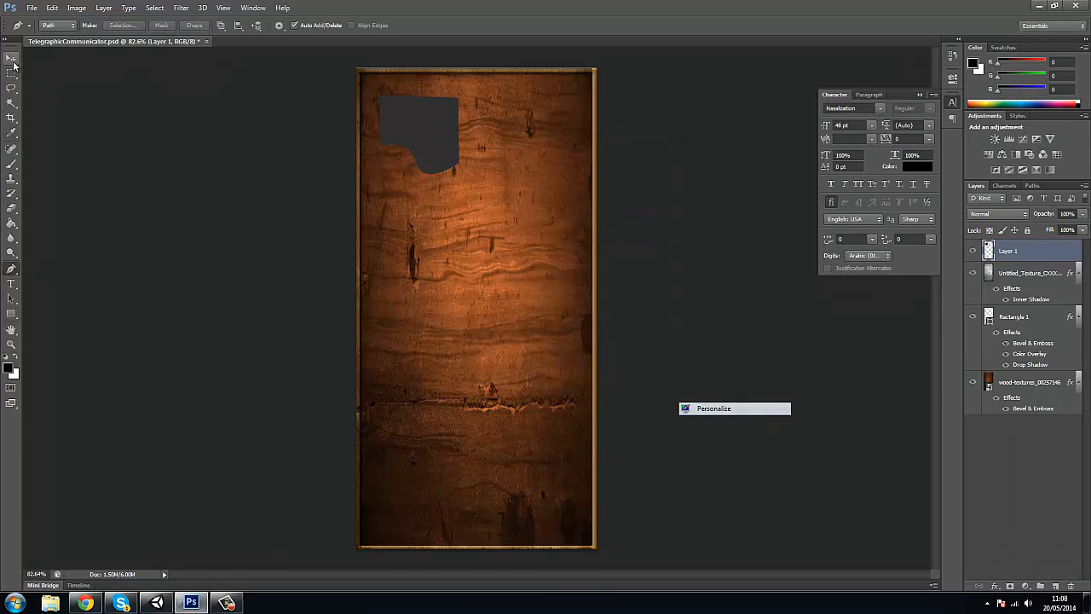
# Enlarge the grey ornament shape to about 135% and move it down against the panel's left edge
pyautogui.click(12, 58)
pyautogui.hotkey('ctrl', 't')
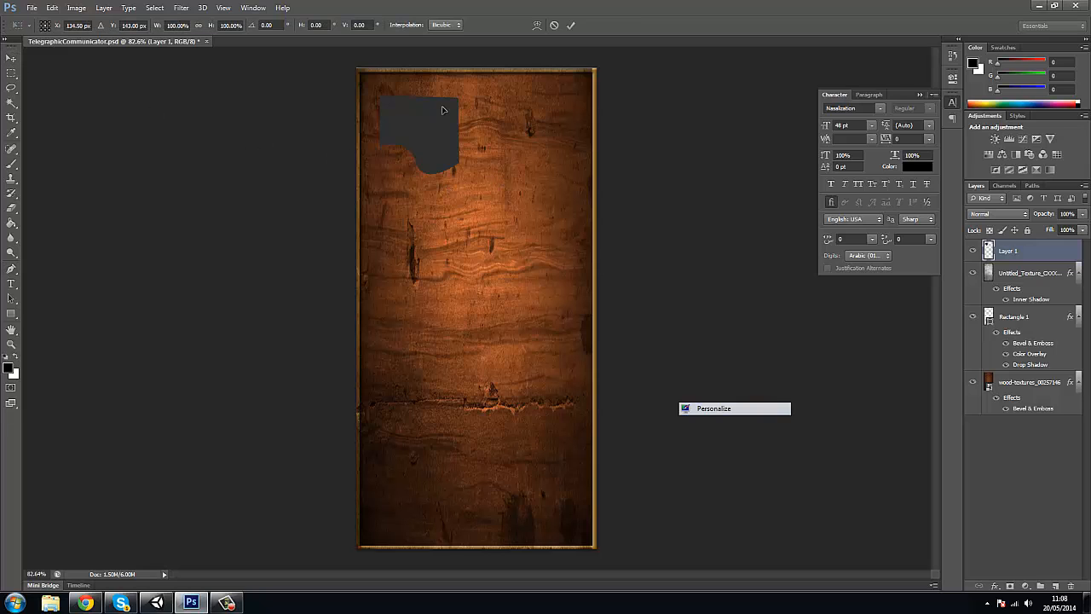
pyautogui.moveTo(463, 98); pyautogui.dragTo(485, 68)
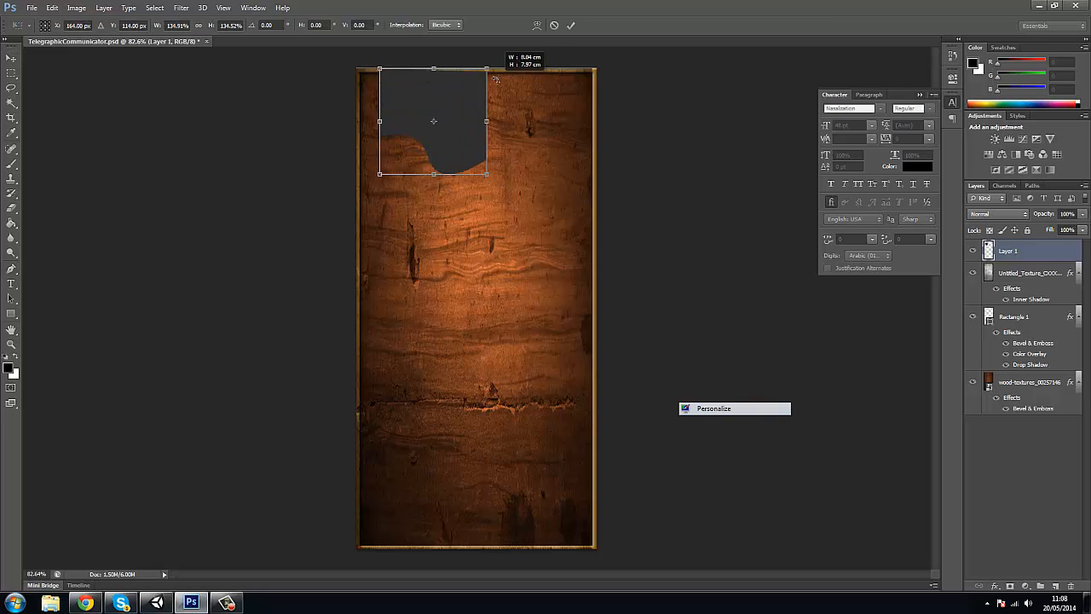
pyautogui.moveTo(452, 114); pyautogui.dragTo(428, 238)
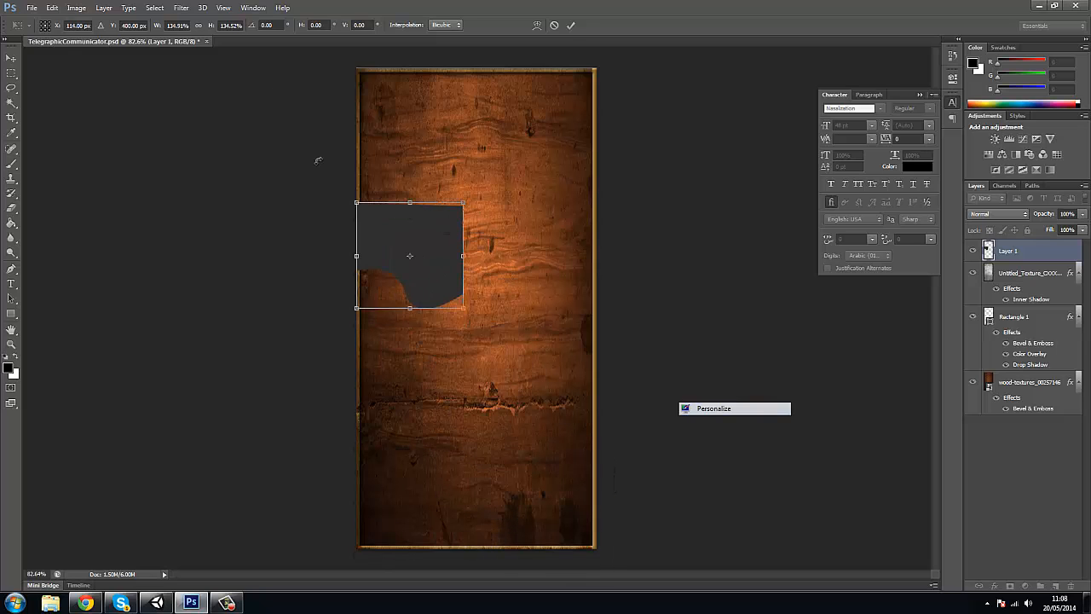
pyautogui.click(80, 9)
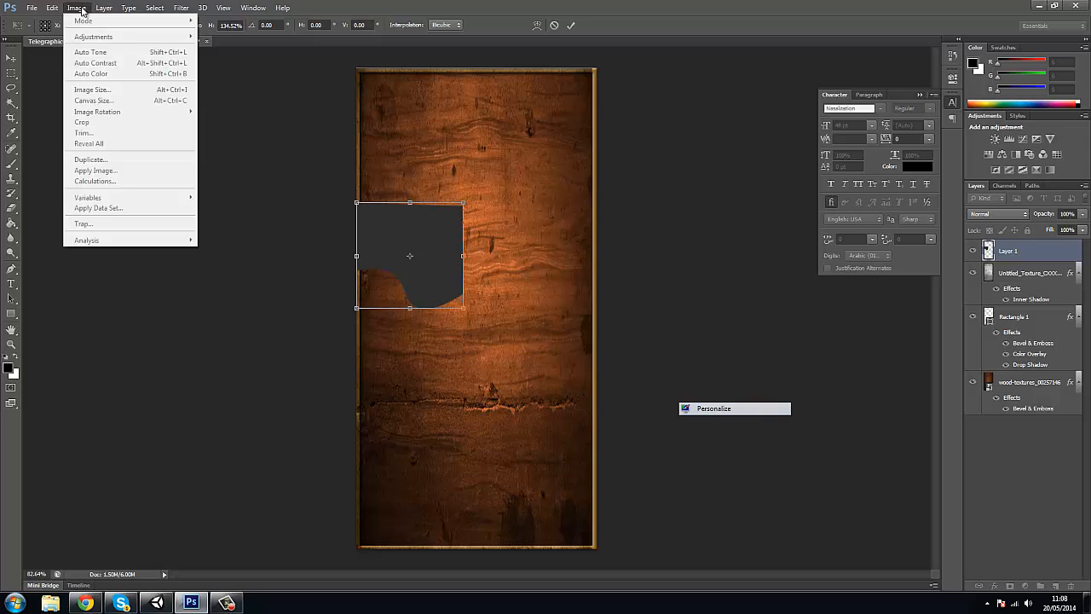
pyautogui.moveTo(99, 12)
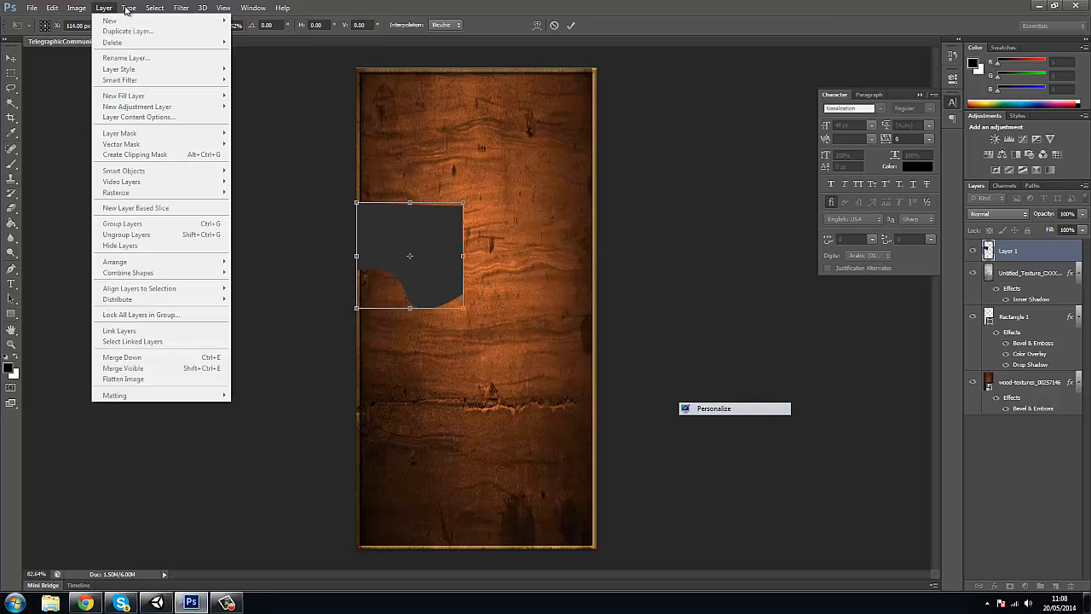
pyautogui.moveTo(131, 16)
pyautogui.click(420, 226)
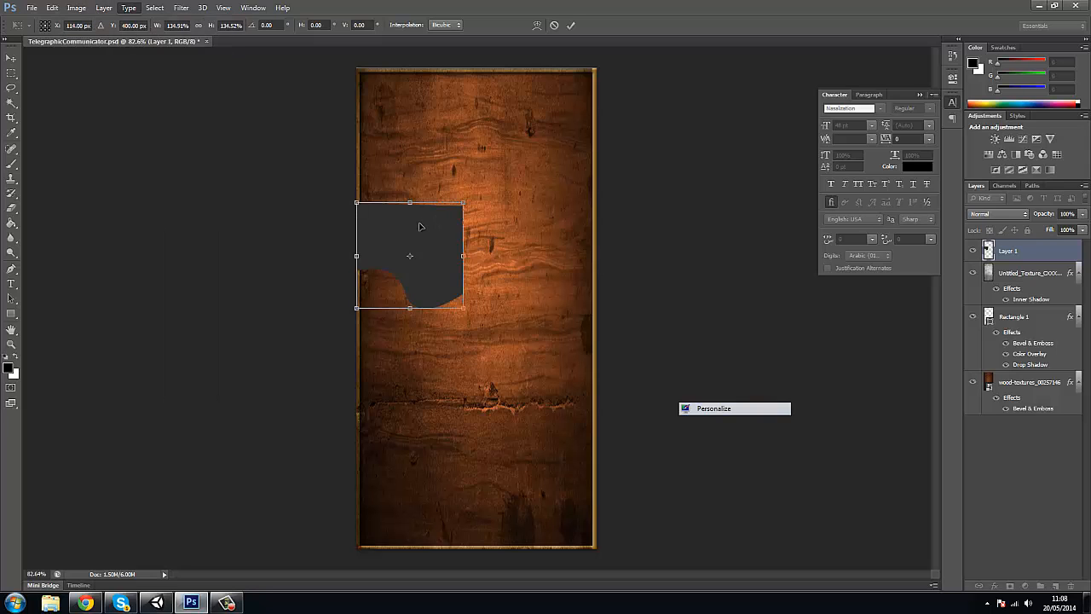
pyautogui.doubleClick(420, 226)
pyautogui.click(86, 11)
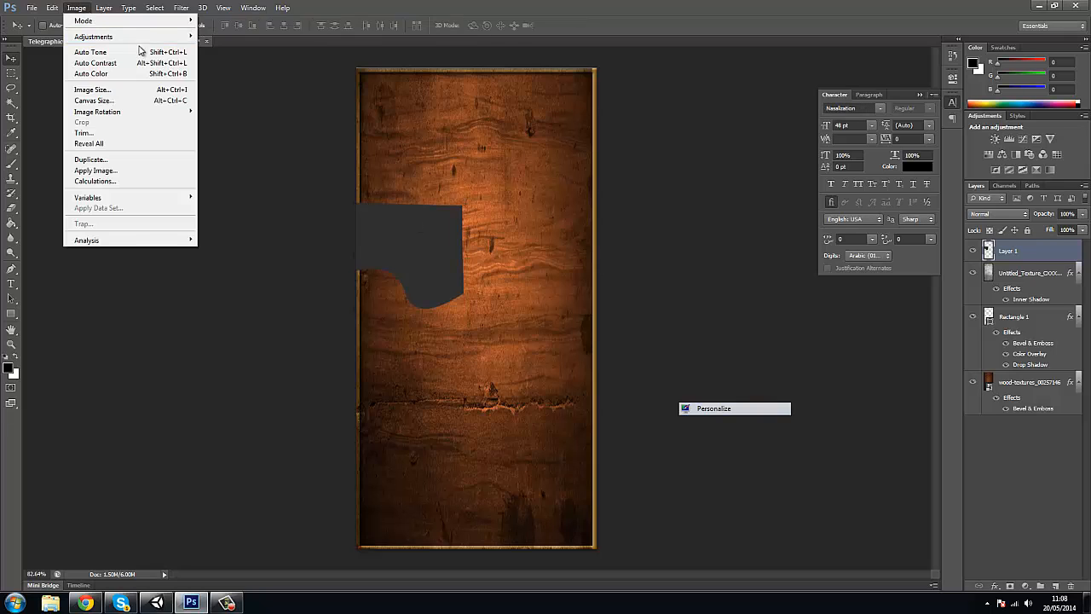
pyautogui.moveTo(154, 43)
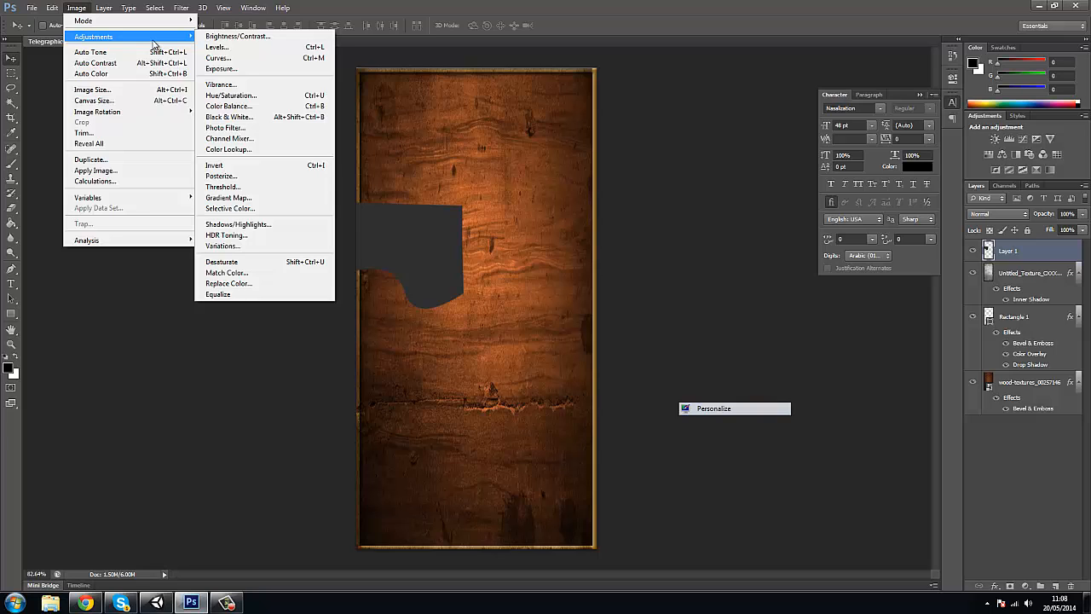
pyautogui.moveTo(54, 12)
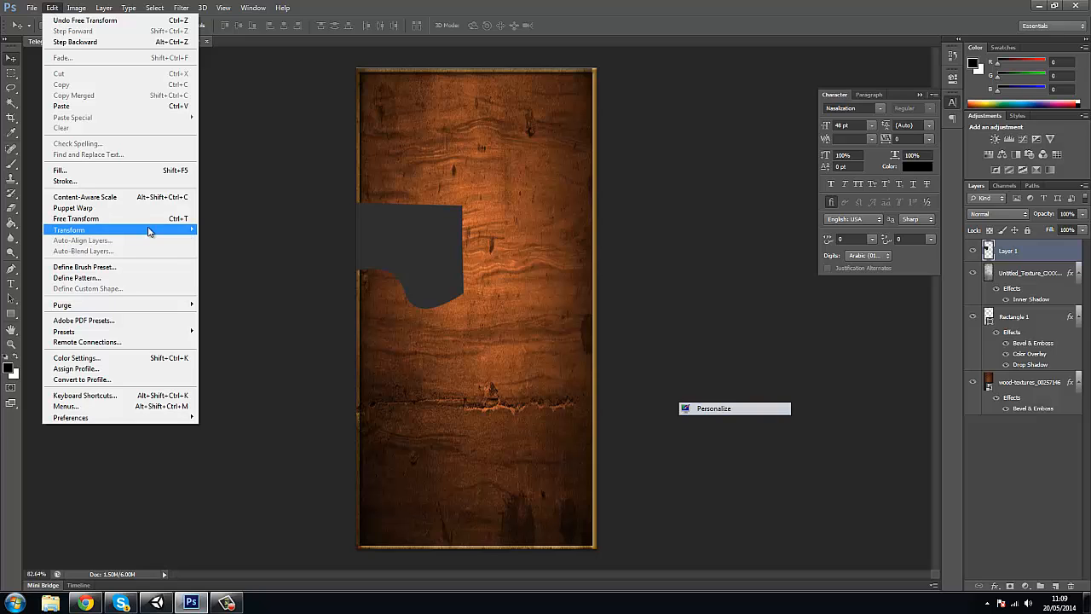
pyautogui.moveTo(150, 232)
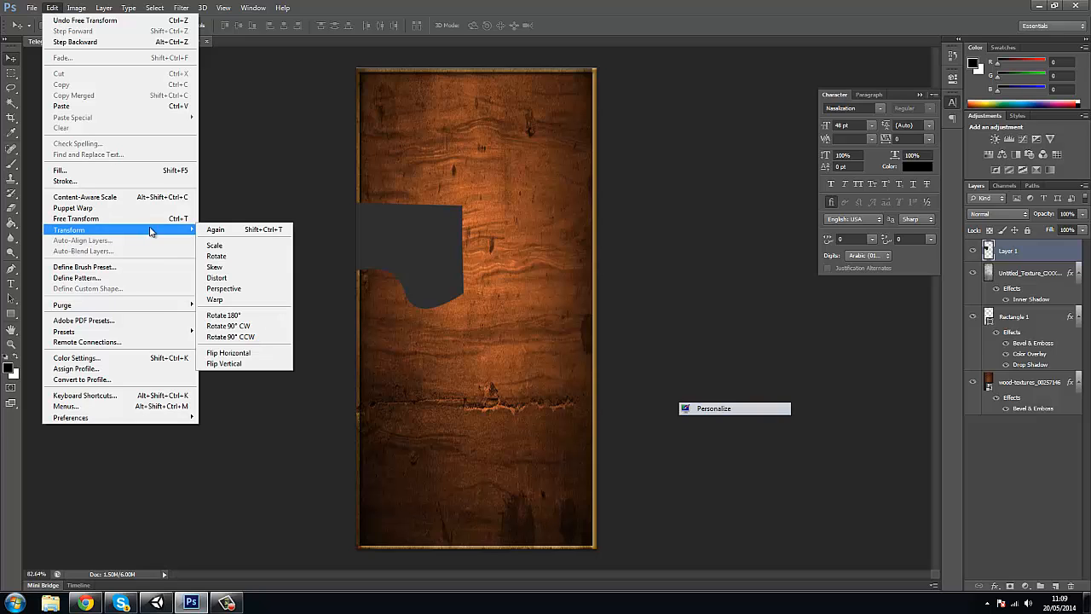
pyautogui.click(461, 248)
# Duplicate the grey ornament shape's layer
pyautogui.rightClick(1033, 248)
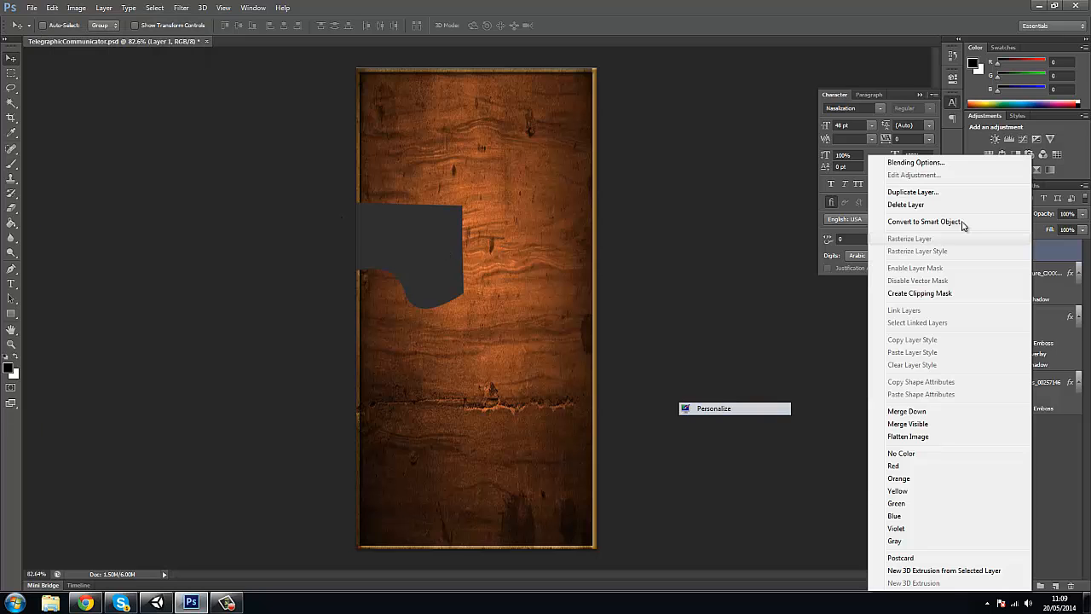
pyautogui.click(935, 199)
pyautogui.click(643, 187)
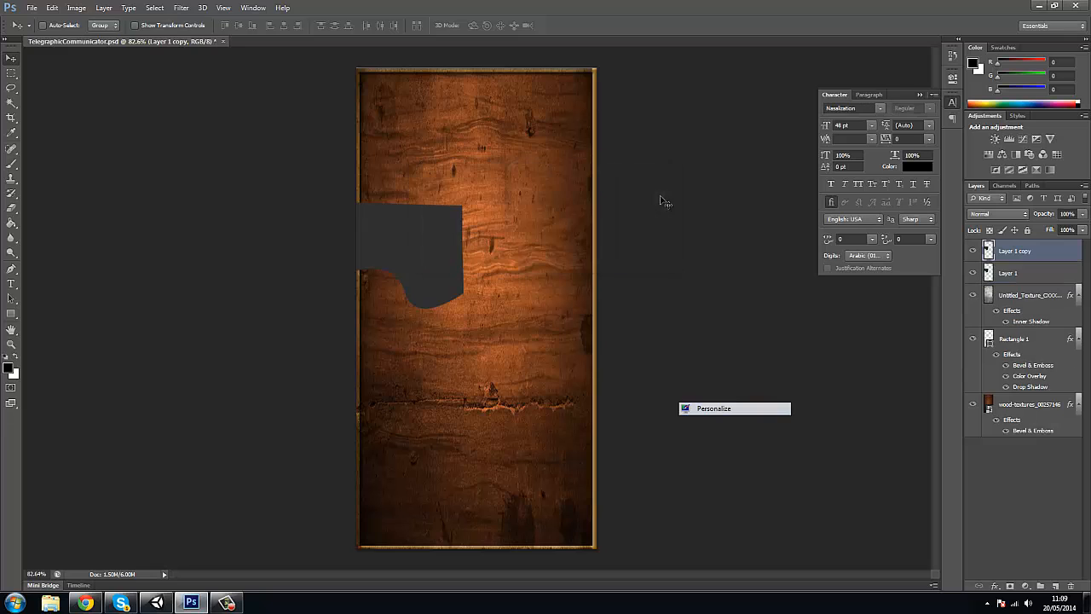
# Try to move the duplicated shape toward the panel's right side, and undo the move
pyautogui.moveTo(426, 227); pyautogui.dragTo(522, 239)
pyautogui.hotkey('ctrl', 'z')
pyautogui.click(76, 8)
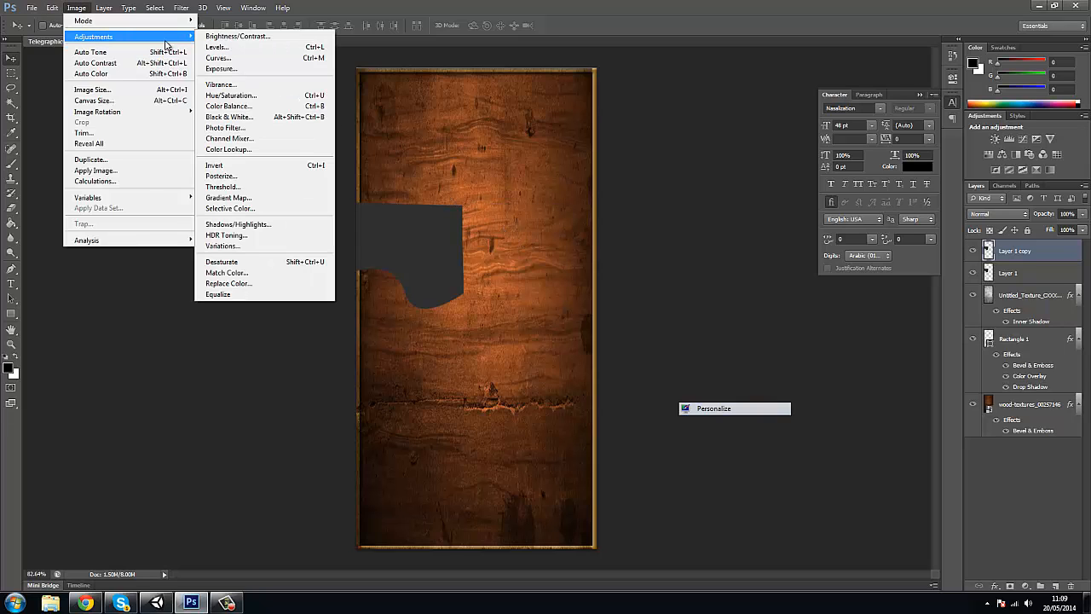
# Try to rotate the duplicated grey shape 180°, and undo the rotation
pyautogui.moveTo(52, 8)
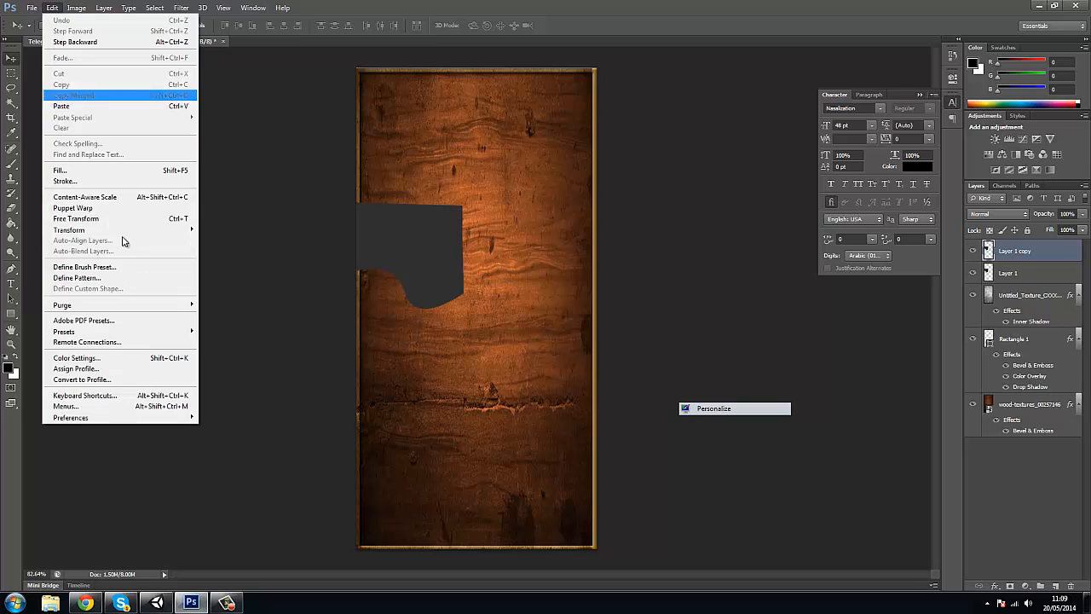
pyautogui.moveTo(189, 231)
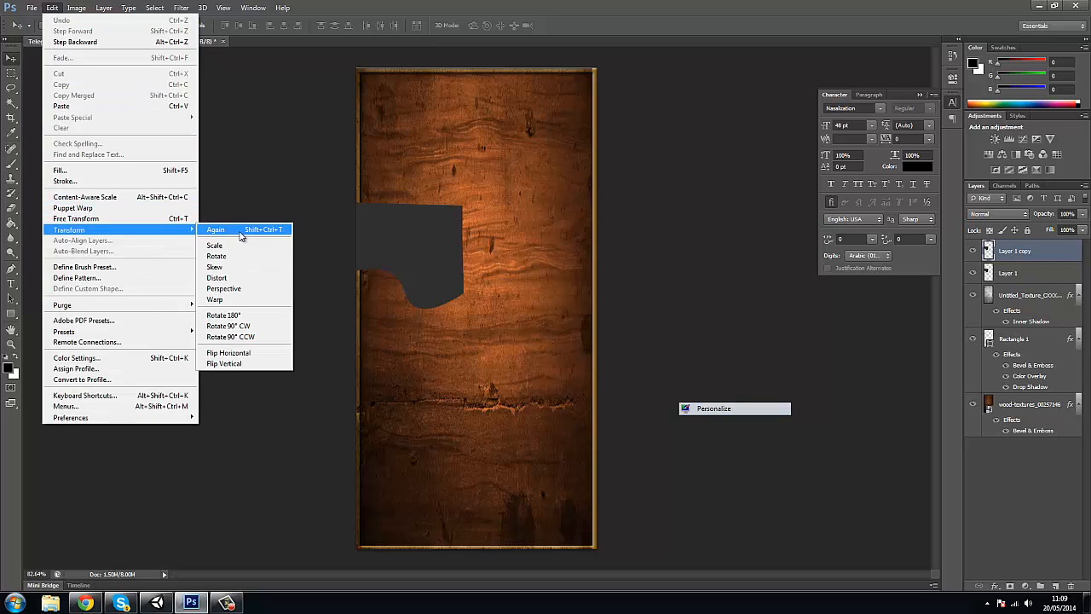
pyautogui.click(263, 316)
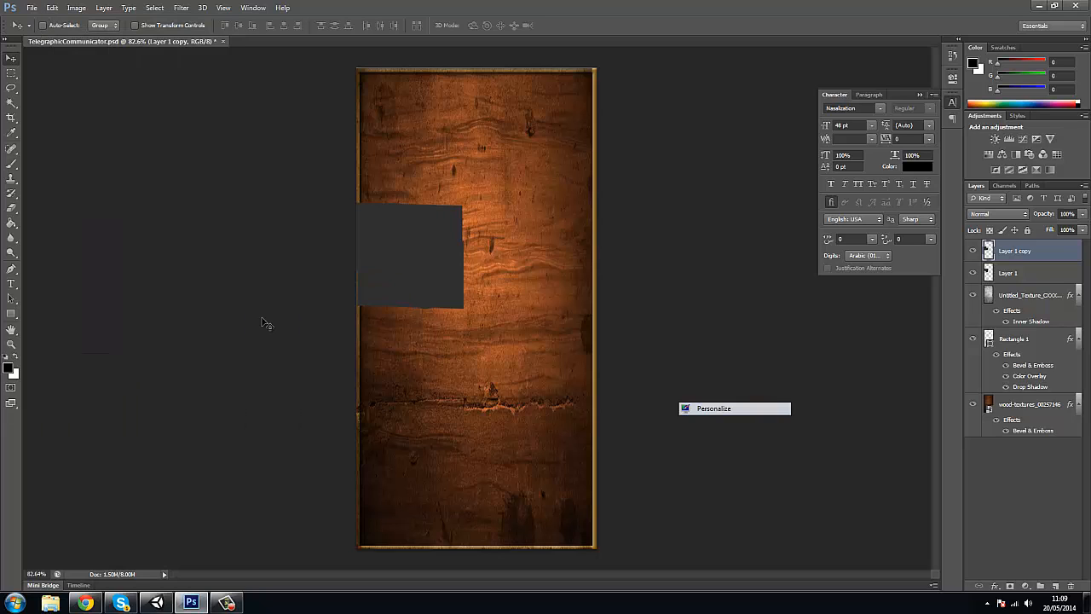
pyautogui.hotkey('ctrl', 'z')
# Flip the duplicated grey shape horizontally and move it right, against the original's inner edge, as a mirrored pair
pyautogui.click(52, 7)
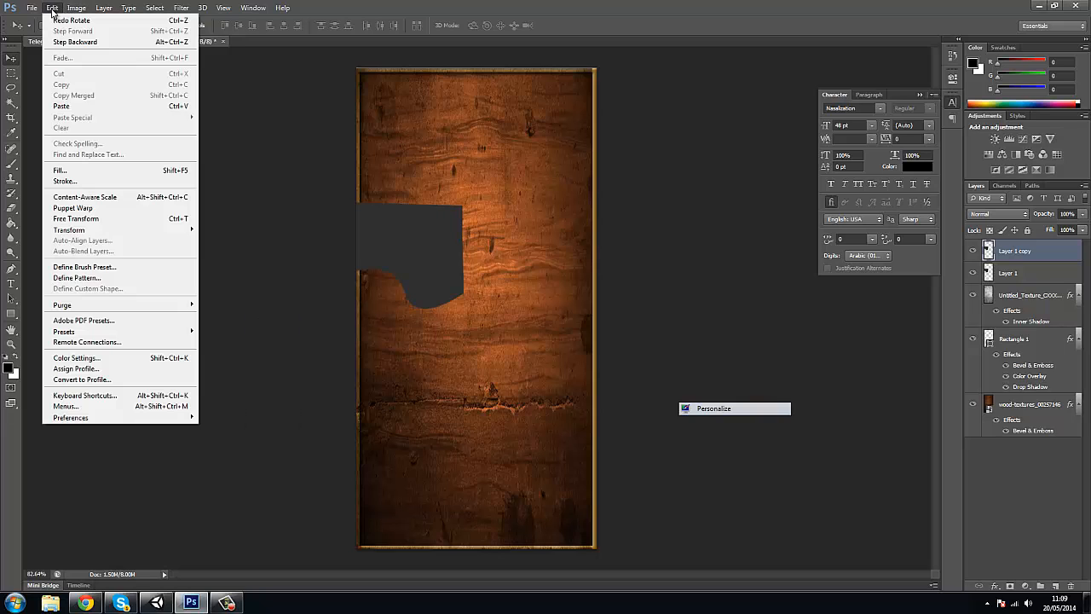
pyautogui.moveTo(191, 234)
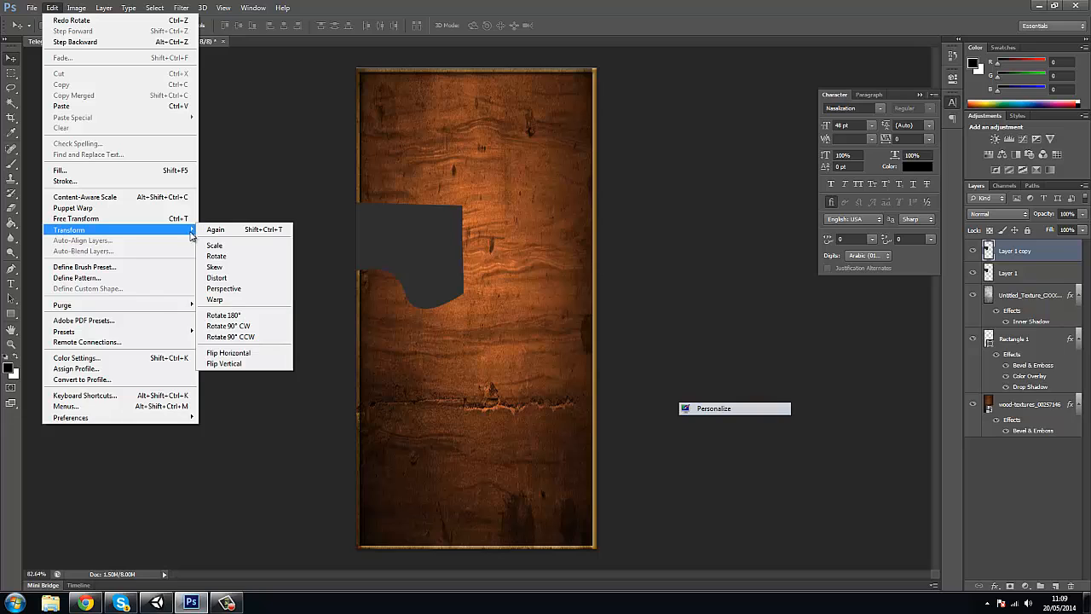
pyautogui.click(262, 354)
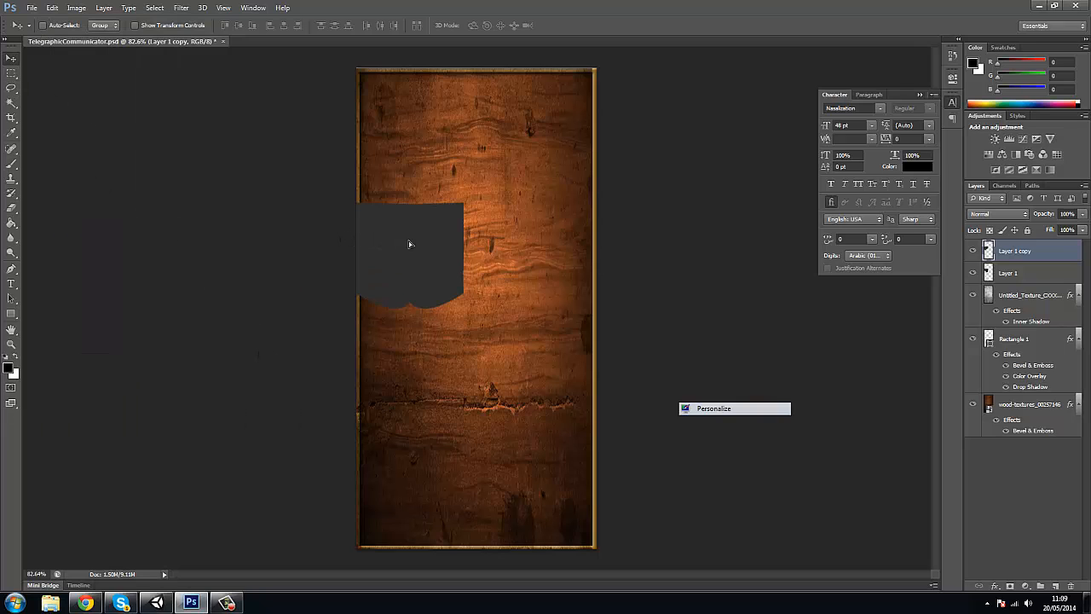
pyautogui.moveTo(409, 245); pyautogui.dragTo(477, 248)
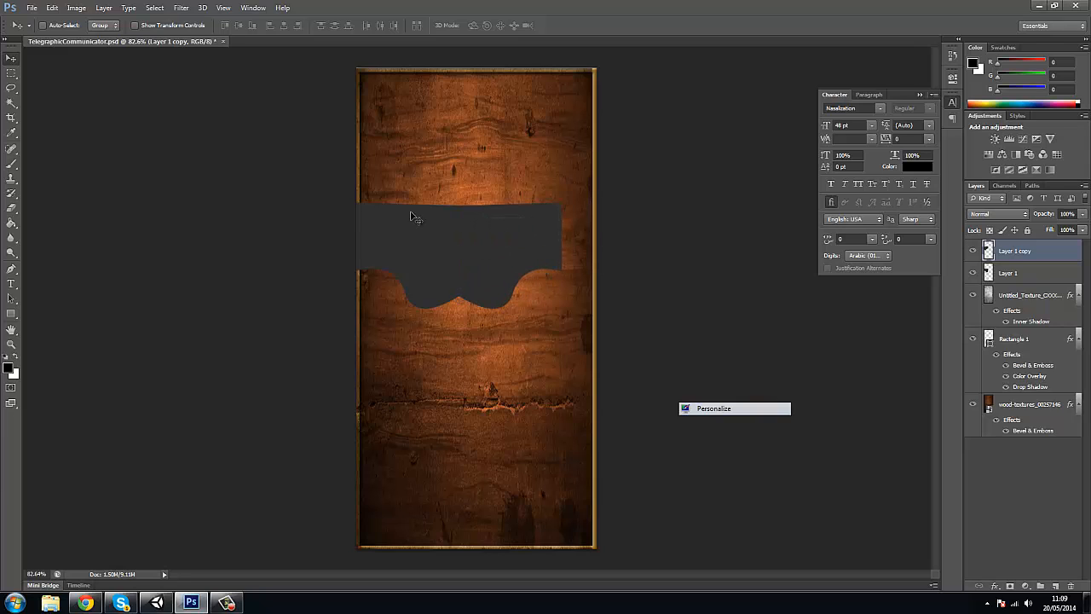
# Apply a default Bevel & Emboss and an olive-gold Color Overlay of about #89711e to the original ornament shape on Layer 1
pyautogui.doubleClick(1029, 273)
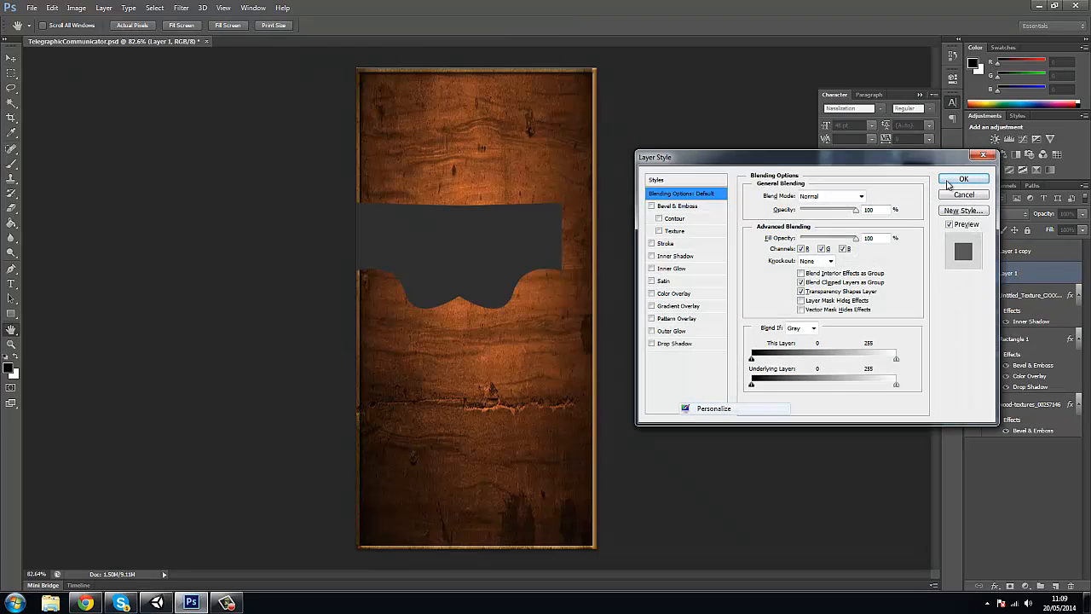
pyautogui.click(668, 207)
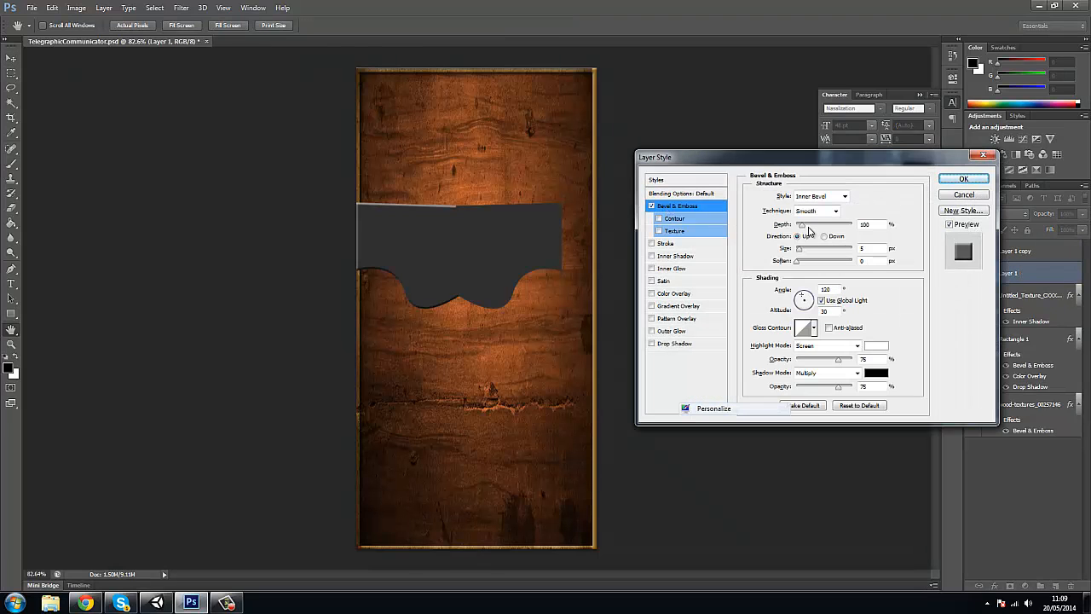
pyautogui.click(682, 294)
pyautogui.click(871, 196)
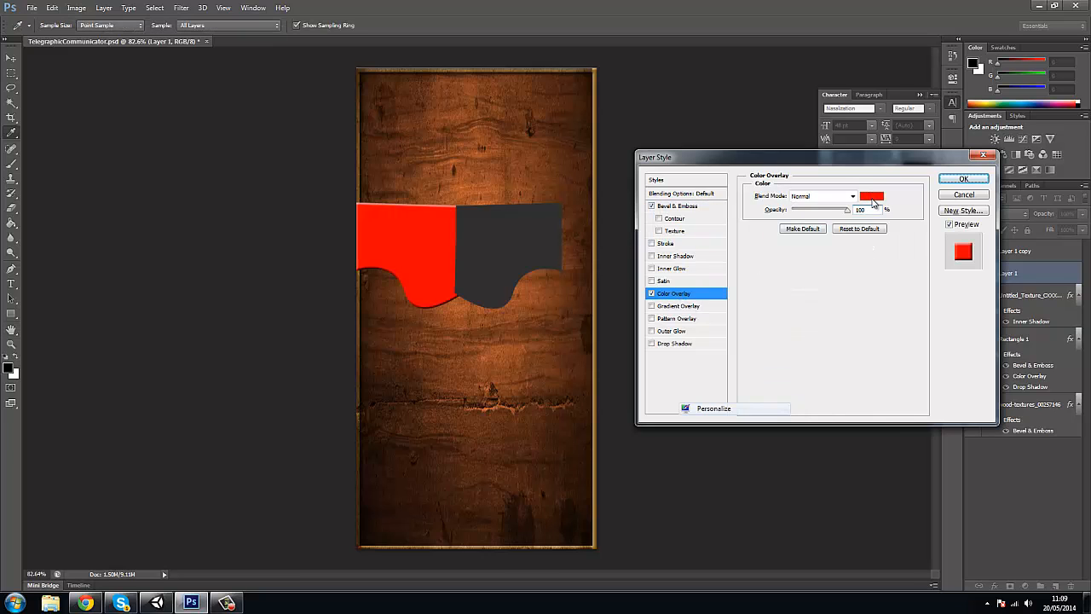
pyautogui.moveTo(211, 343); pyautogui.dragTo(211, 347)
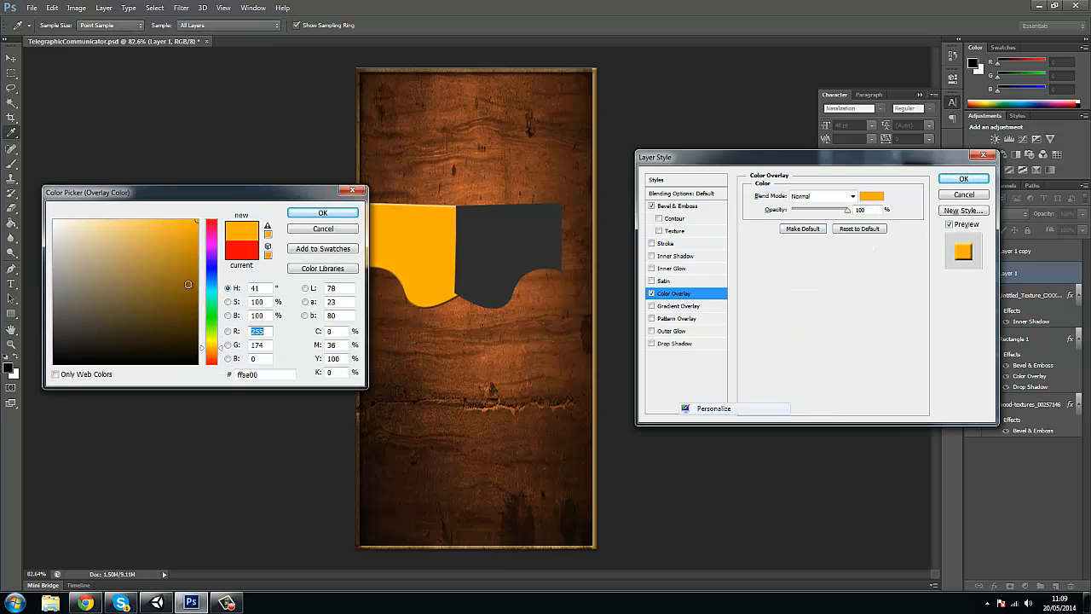
pyautogui.click(177, 277)
pyautogui.click(155, 258)
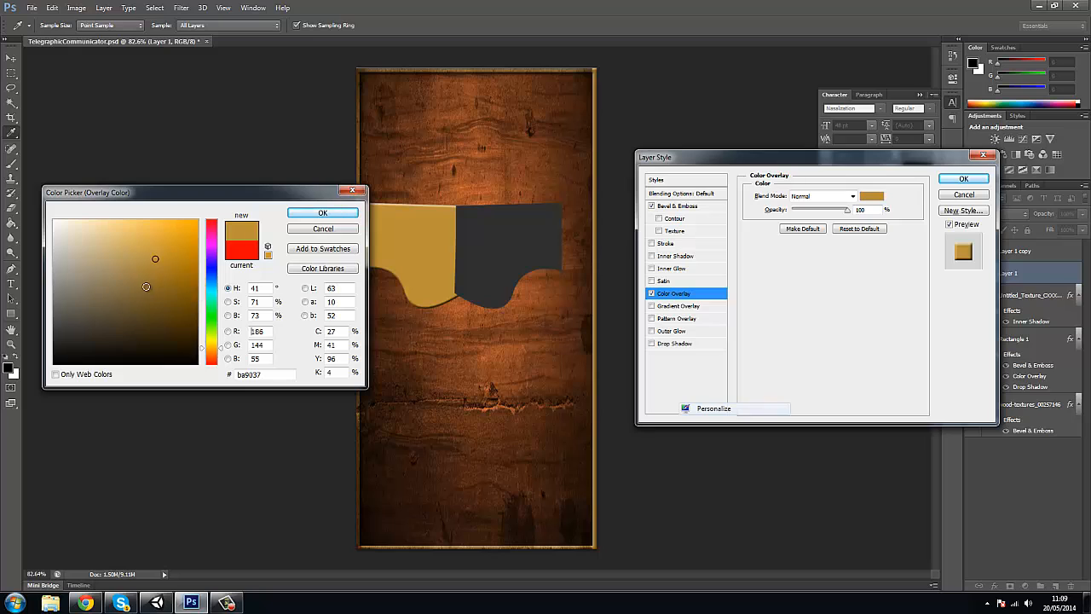
pyautogui.click(166, 286)
pyautogui.moveTo(212, 342); pyautogui.dragTo(227, 349)
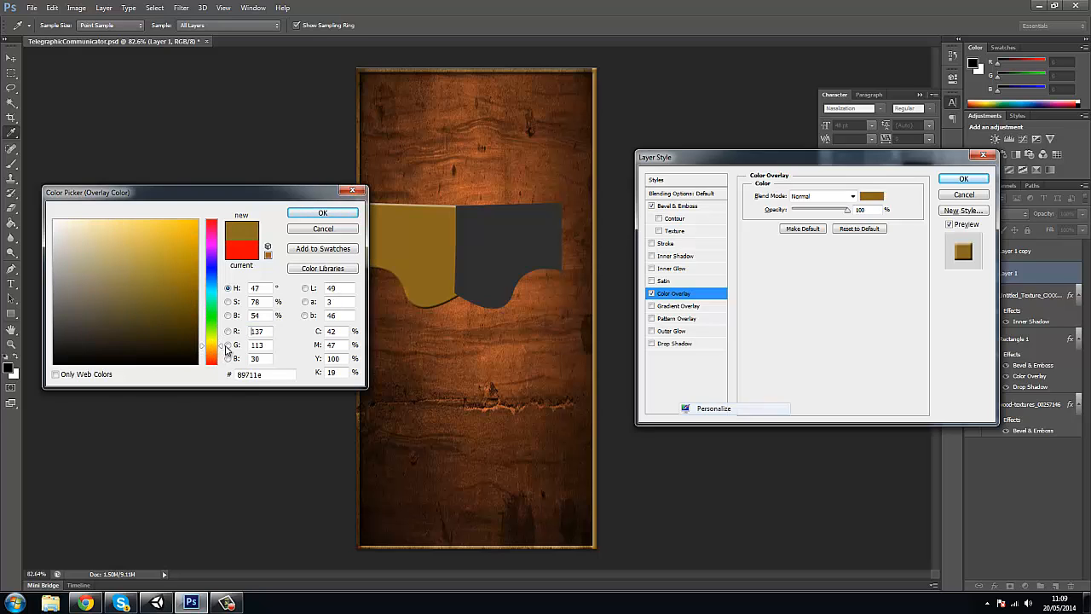
pyautogui.click(322, 214)
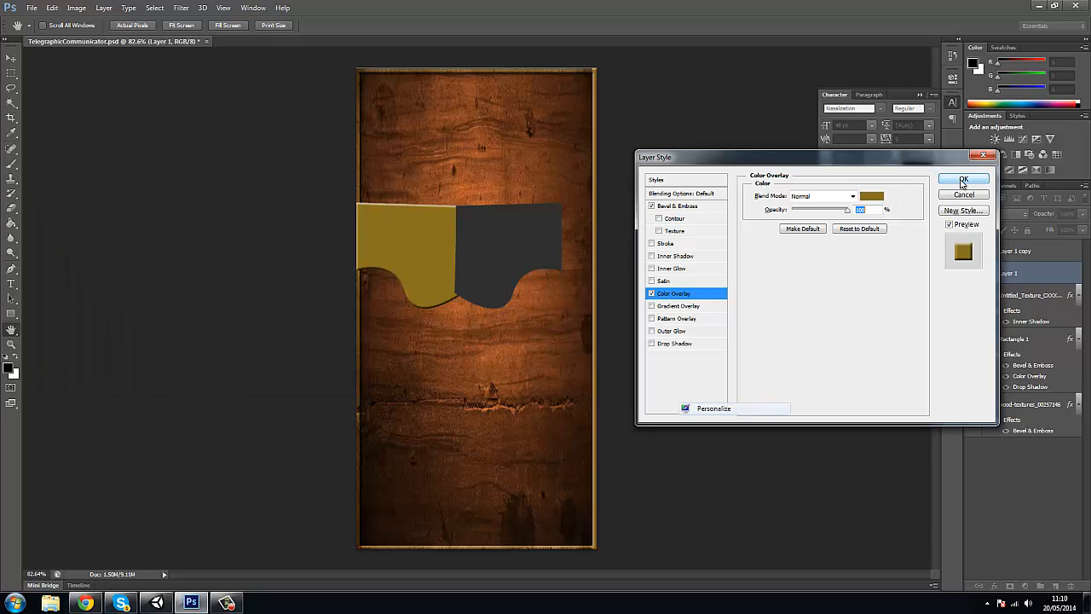
pyautogui.click(963, 180)
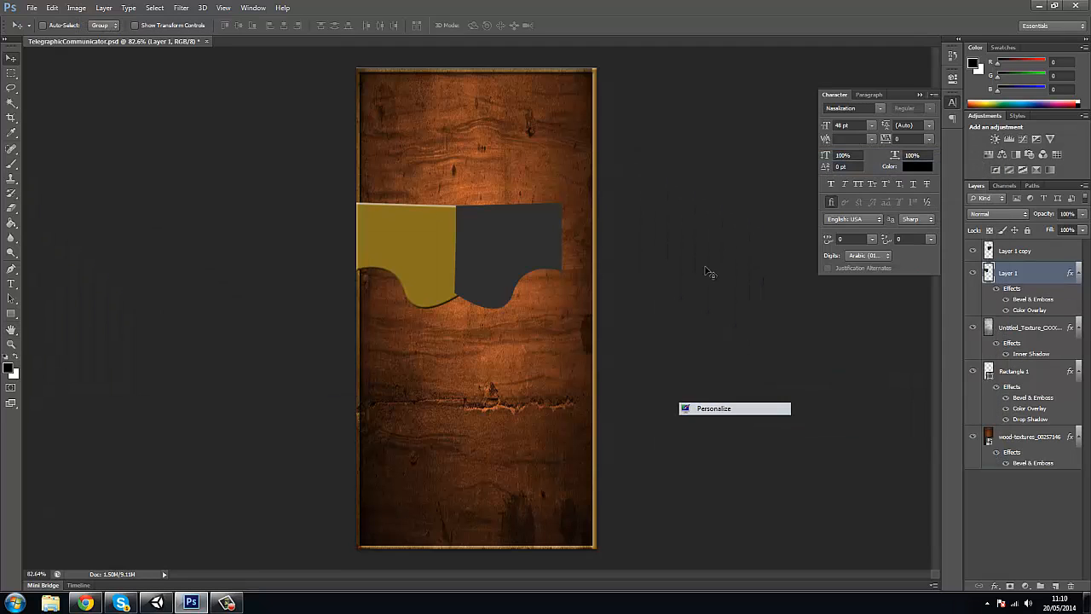
# Delete the grey duplicate's layer and move the gold shape into the panel's upper-left corner
pyautogui.click(1023, 253)
pyautogui.press('Delete')
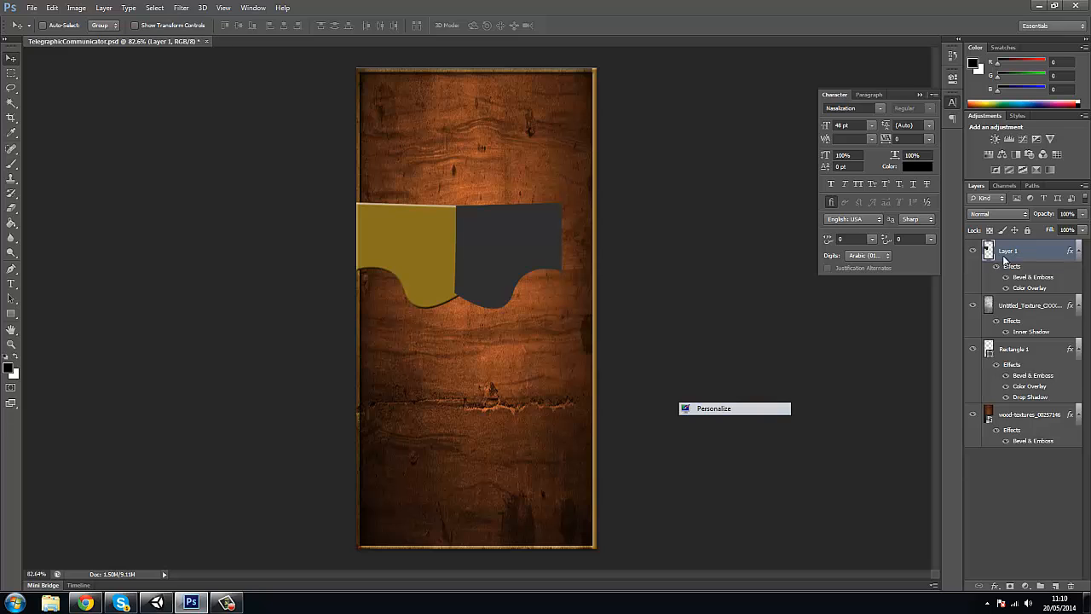
pyautogui.moveTo(428, 233); pyautogui.dragTo(391, 95)
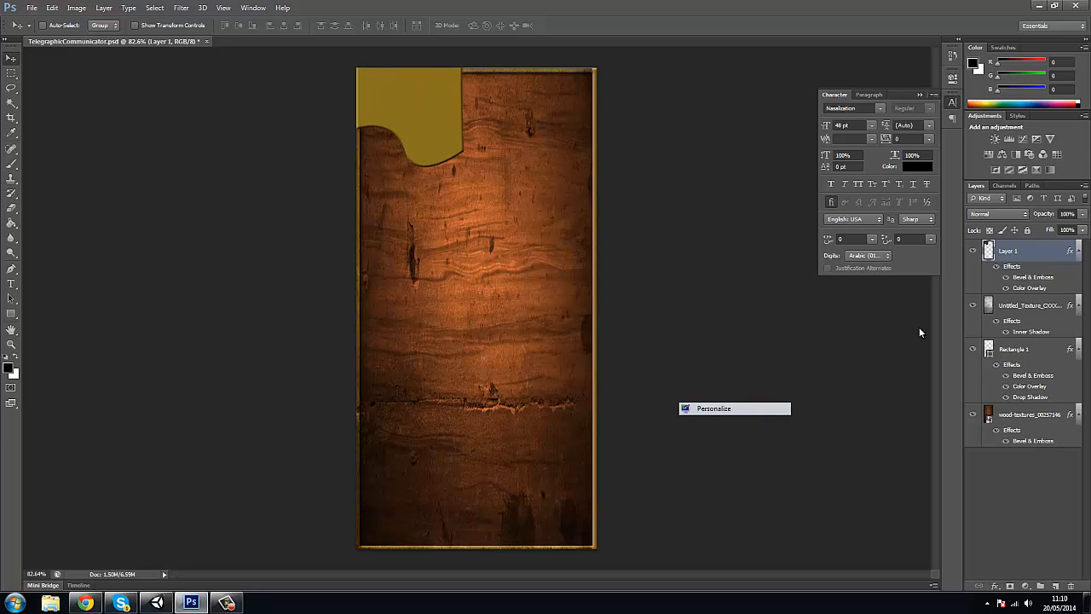
# Place the gold shape's layer beneath the grunge texture layer and nudge the shape slightly upward
pyautogui.moveTo(1027, 250); pyautogui.dragTo(1043, 340)
pyautogui.moveTo(448, 135); pyautogui.dragTo(459, 127)
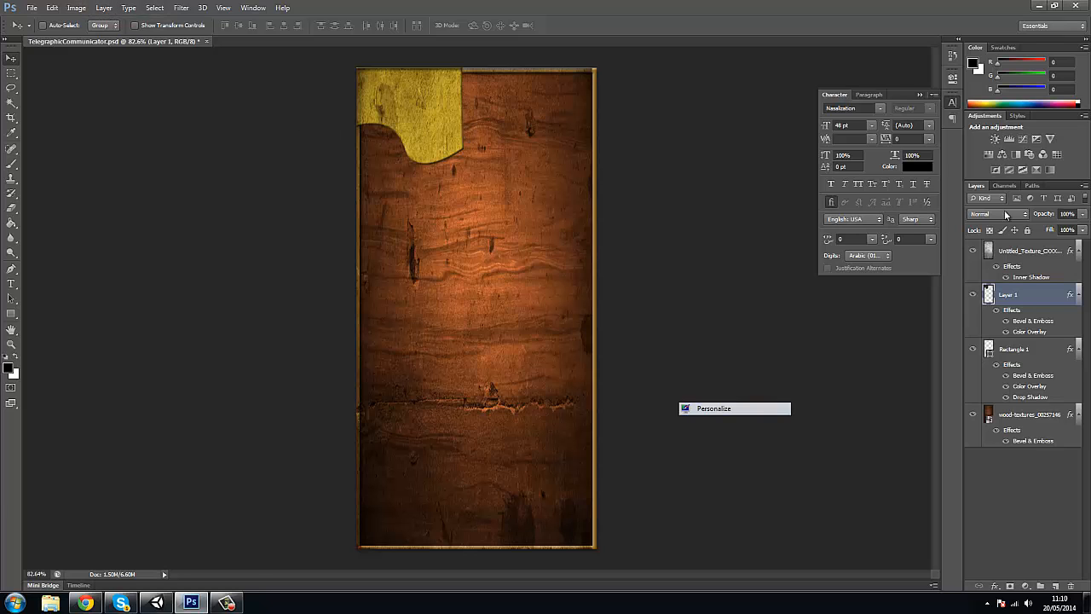
# Duplicate the gold shape, flip the copy horizontally and move it into the panel's upper-right corner
pyautogui.rightClick(1037, 301)
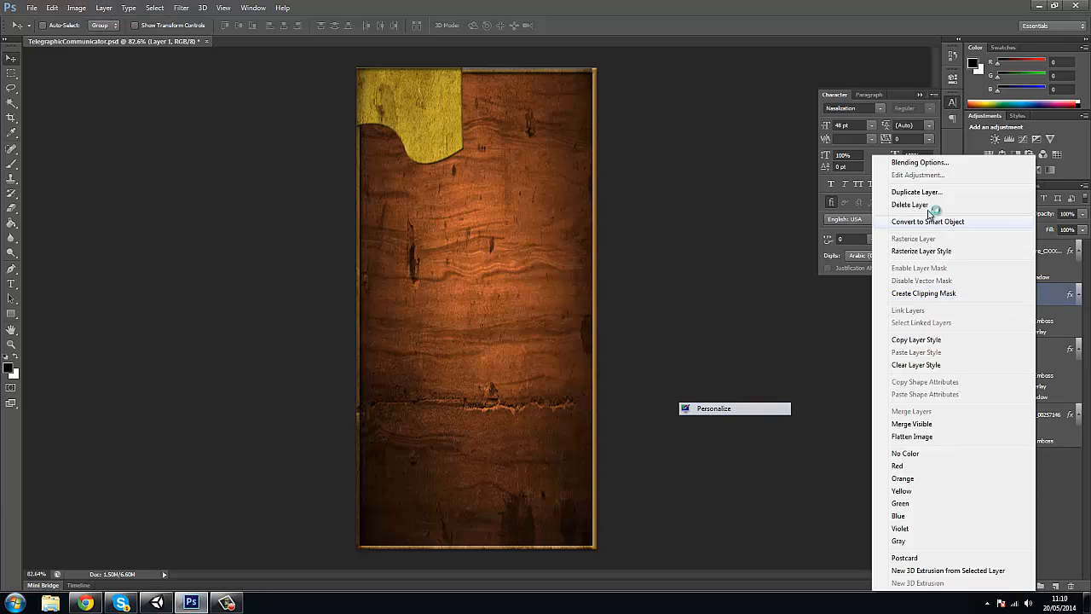
pyautogui.click(961, 198)
pyautogui.click(644, 186)
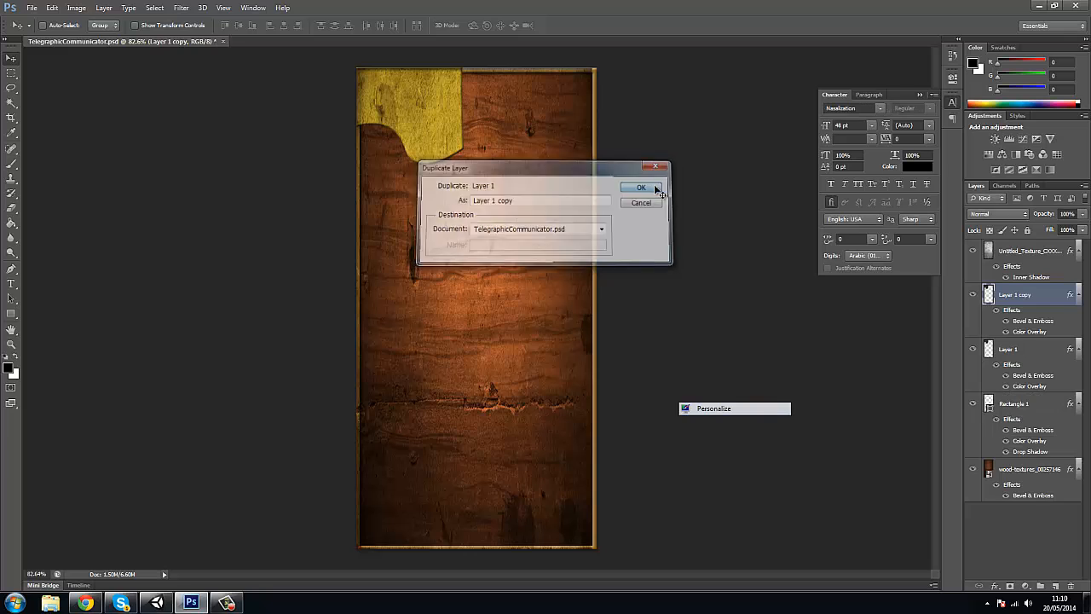
pyautogui.click(60, 8)
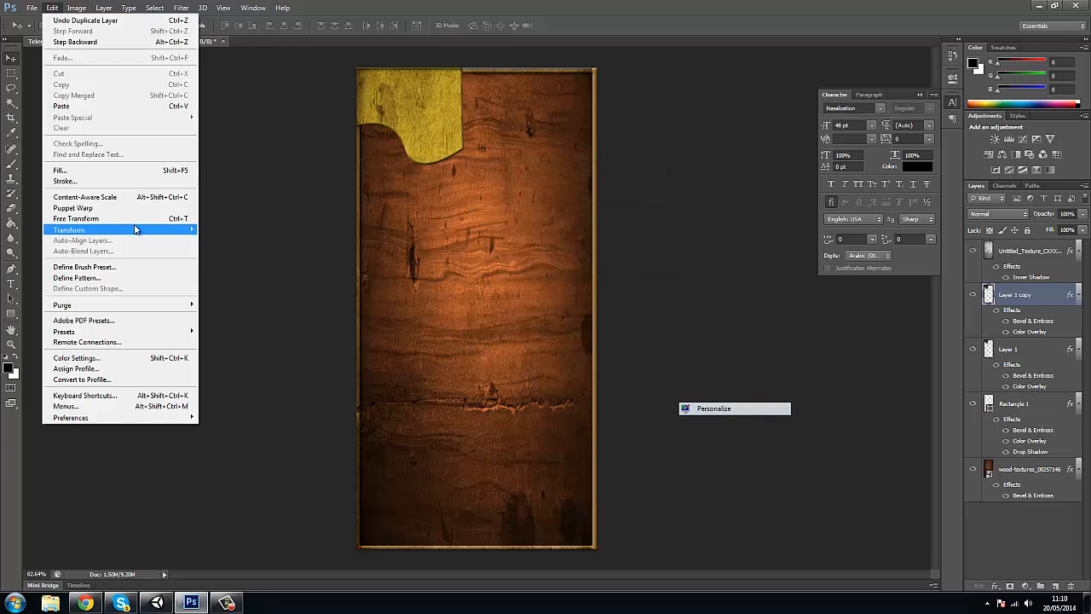
pyautogui.moveTo(186, 235)
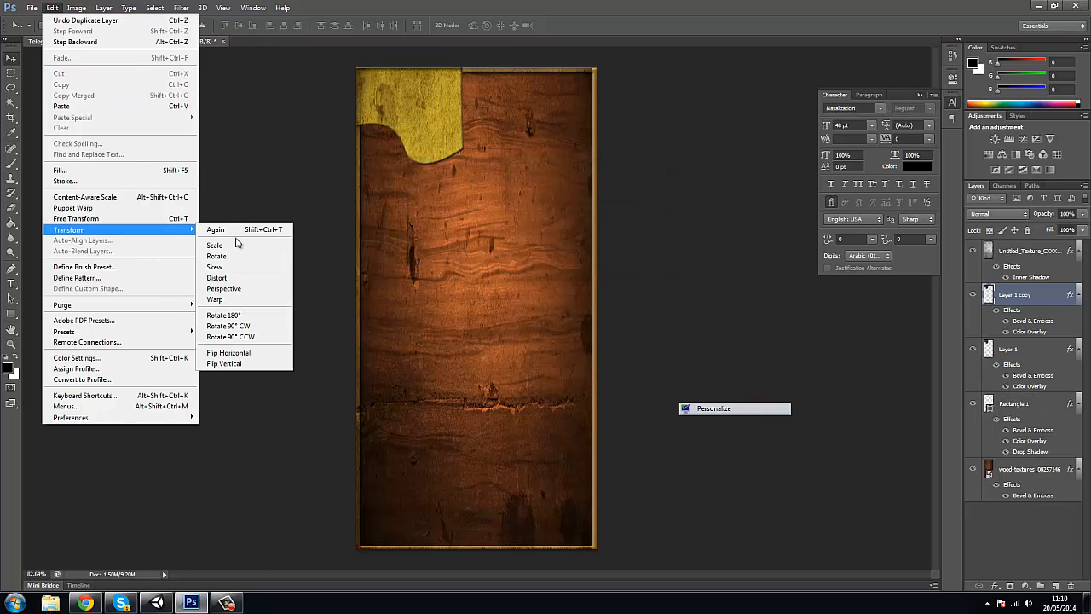
pyautogui.click(241, 349)
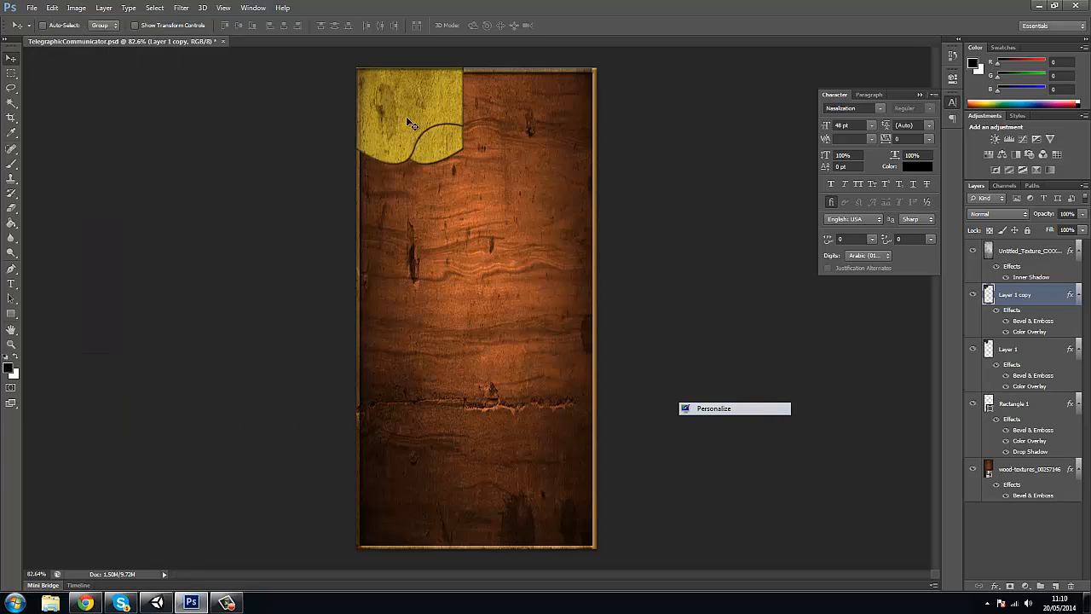
pyautogui.moveTo(413, 125); pyautogui.dragTo(541, 123)
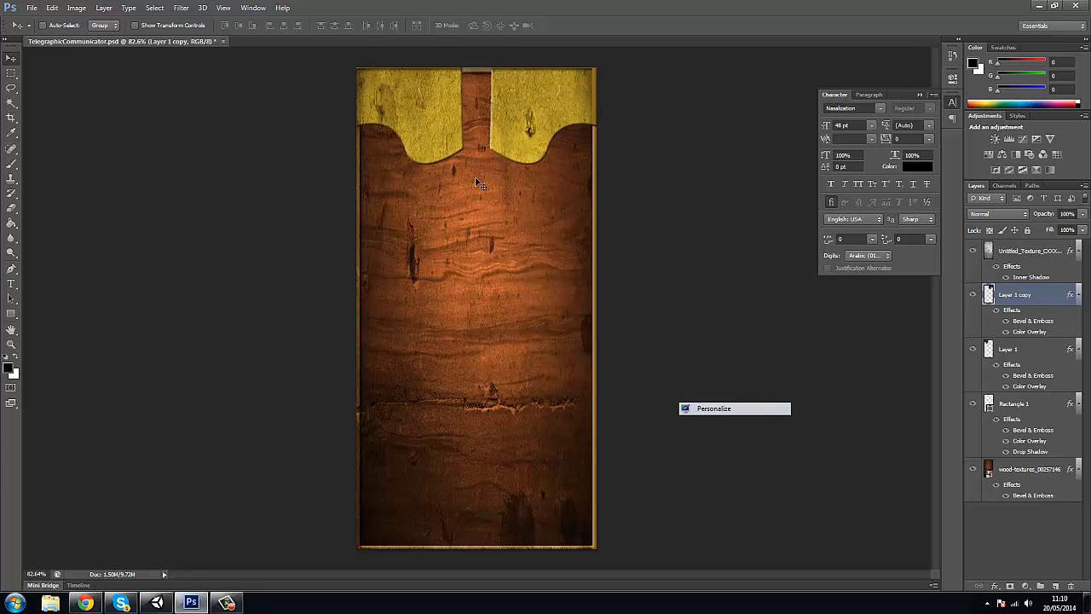
# Move both gold ornament layers beneath the brass frame's Rectangle 1 layer
pyautogui.moveTo(1044, 298); pyautogui.dragTo(1041, 388)
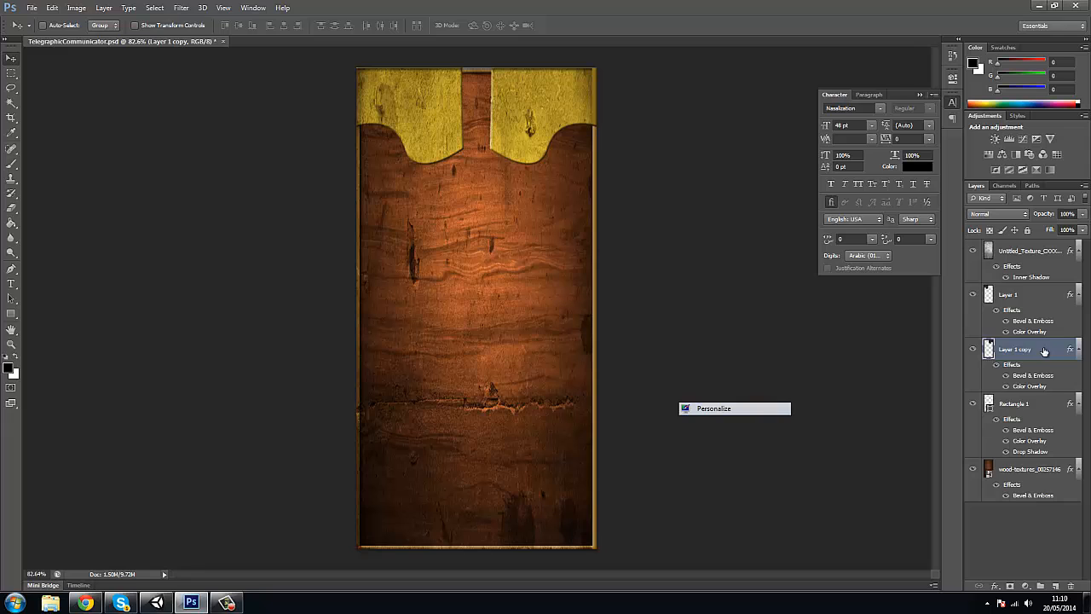
pyautogui.moveTo(1044, 352); pyautogui.dragTo(1045, 443)
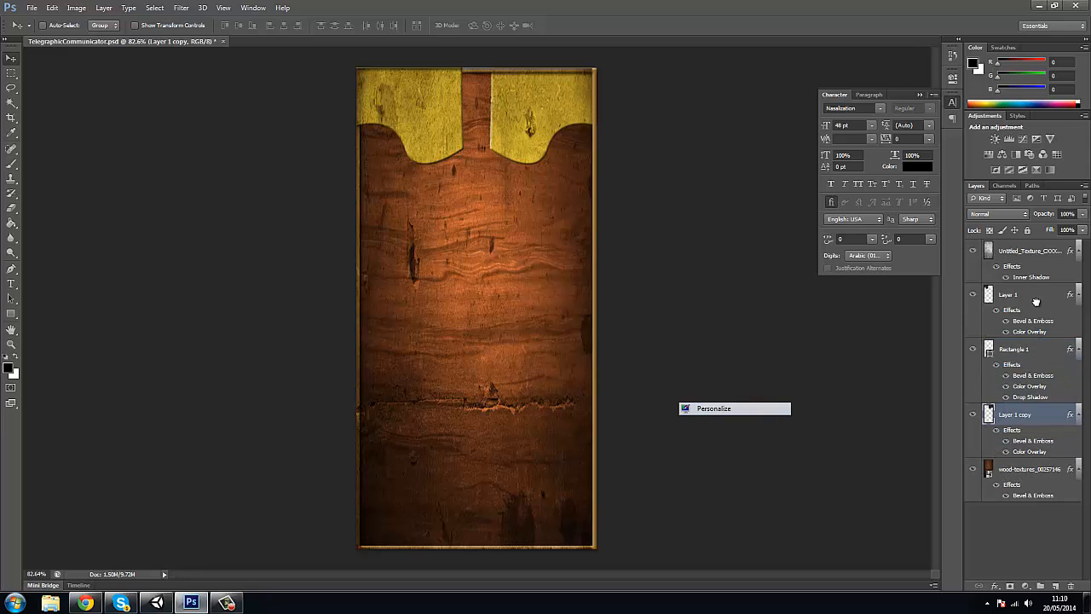
pyautogui.moveTo(1038, 298); pyautogui.dragTo(1045, 461)
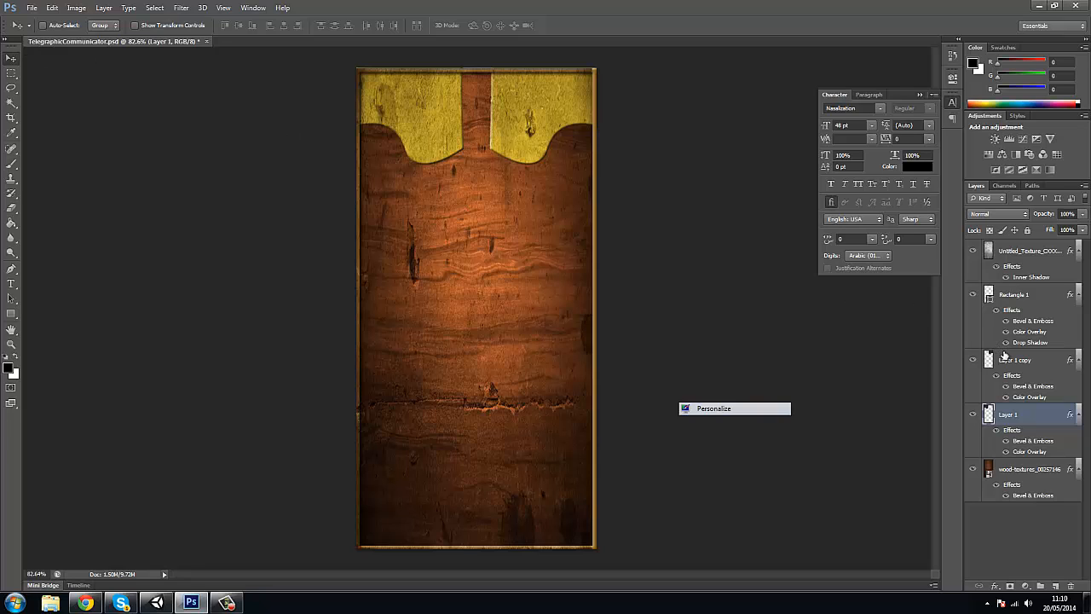
# Delete the brass frame's Rectangle 1 layer
pyautogui.click(1039, 358)
pyautogui.click(1039, 412)
pyautogui.click(1046, 296)
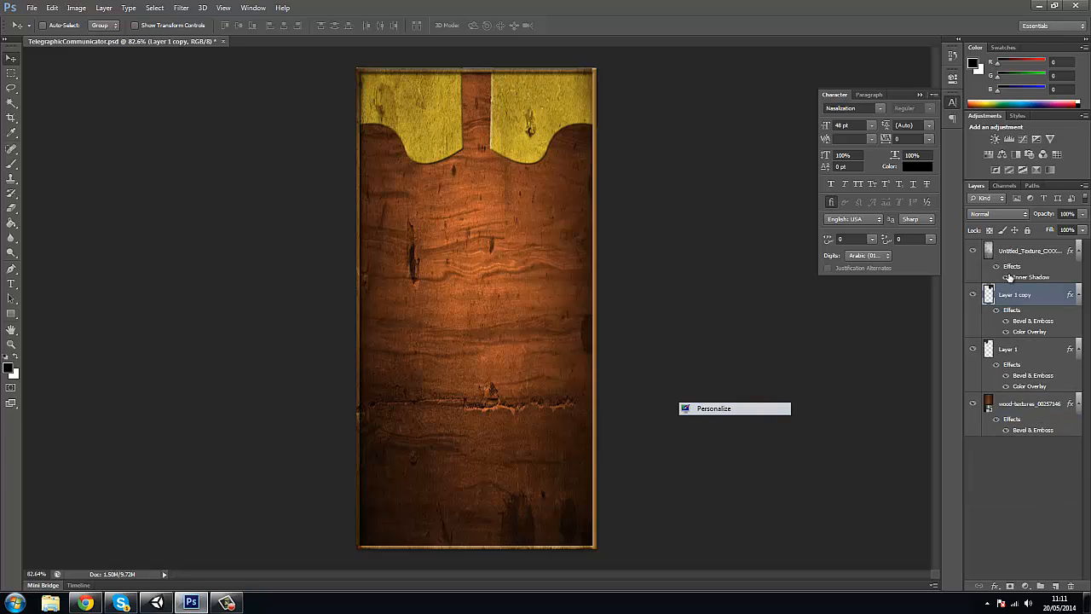
pyautogui.press('Delete')
# Step back through the edit history to restore the frame layer and remove the ornament shapes and their path
pyautogui.hotkey('ctrl', 'alt', 'z')
pyautogui.hotkey('ctrl', 'alt', 'z')
pyautogui.hotkey('ctrl', 'alt', 'z')
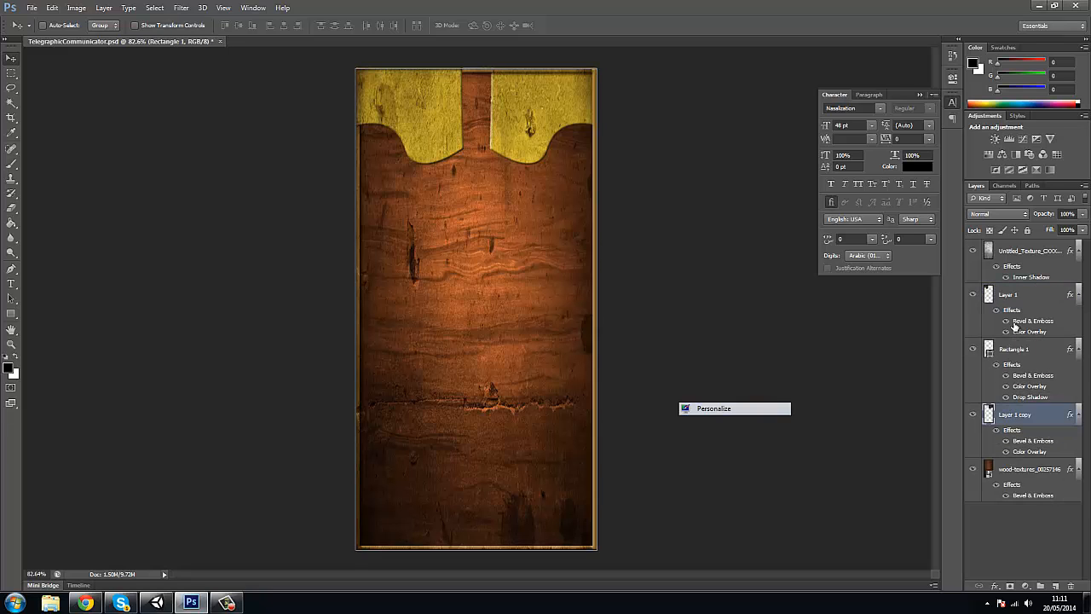
pyautogui.hotkey('ctrl', 'alt', 'z')
pyautogui.hotkey('ctrl', 'alt', 'z')
pyautogui.hotkey('ctrl', 'alt', 'z')
pyautogui.hotkey('ctrl', 'alt', 'z')
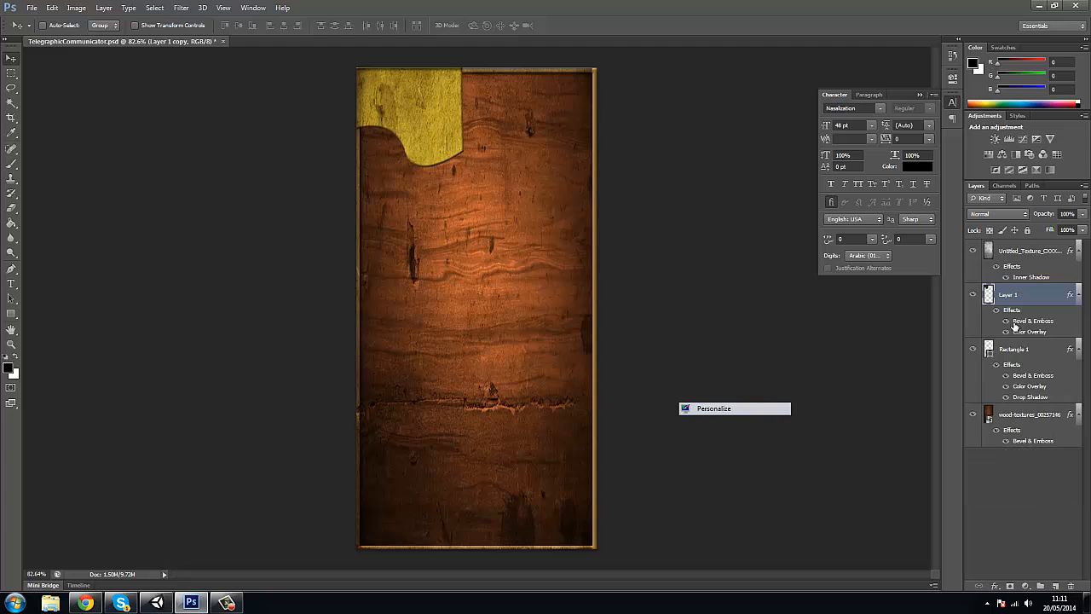
pyautogui.hotkey('ctrl', 'alt', 'z')
pyautogui.hotkey('ctrl', 'alt', 'z')
pyautogui.hotkey('ctrl', 'alt', 'z')
pyautogui.hotkey('ctrl', 'alt', 'z')
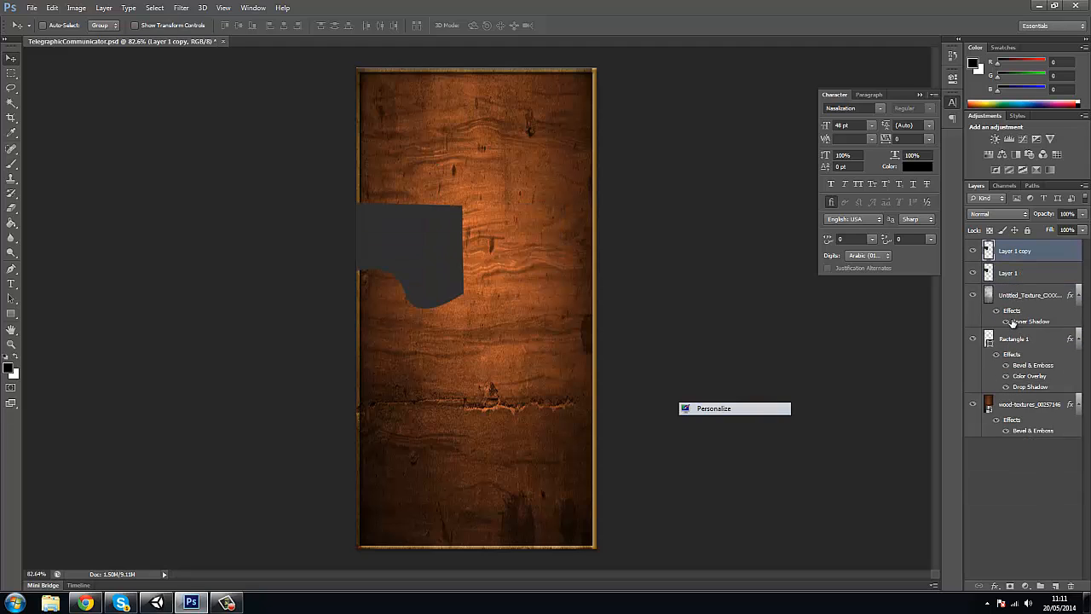
pyautogui.hotkey('ctrl', 'alt', 'z')
pyautogui.hotkey('ctrl', 'alt', 'z')
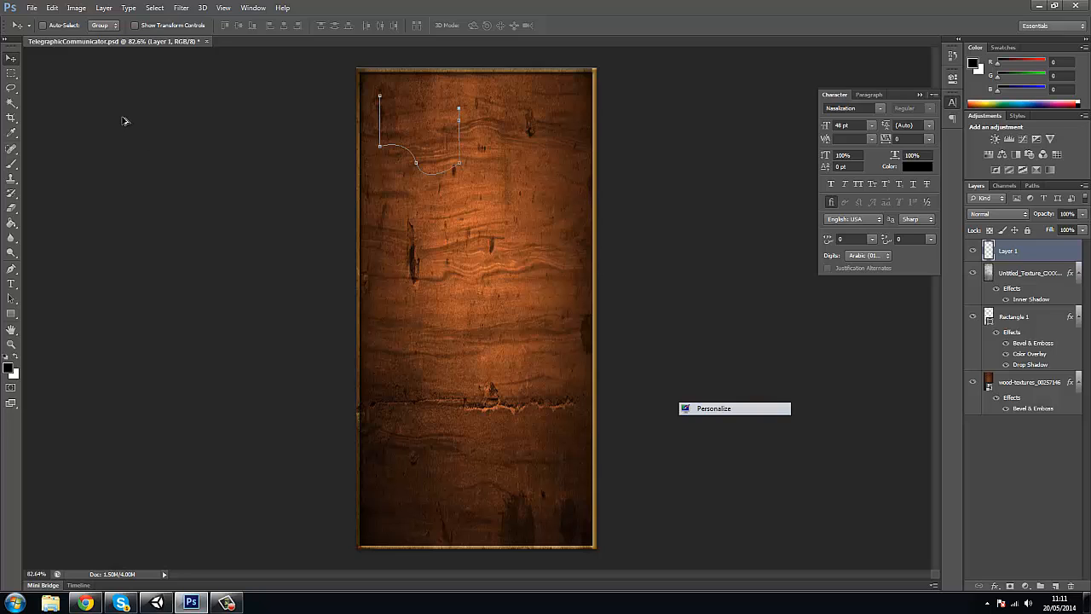
pyautogui.hotkey('ctrl', 'alt', 'z')
# Switch to the source window and place the steampunk gear with clock image into the TelegraphicCommunicator document
pyautogui.click(12, 75)
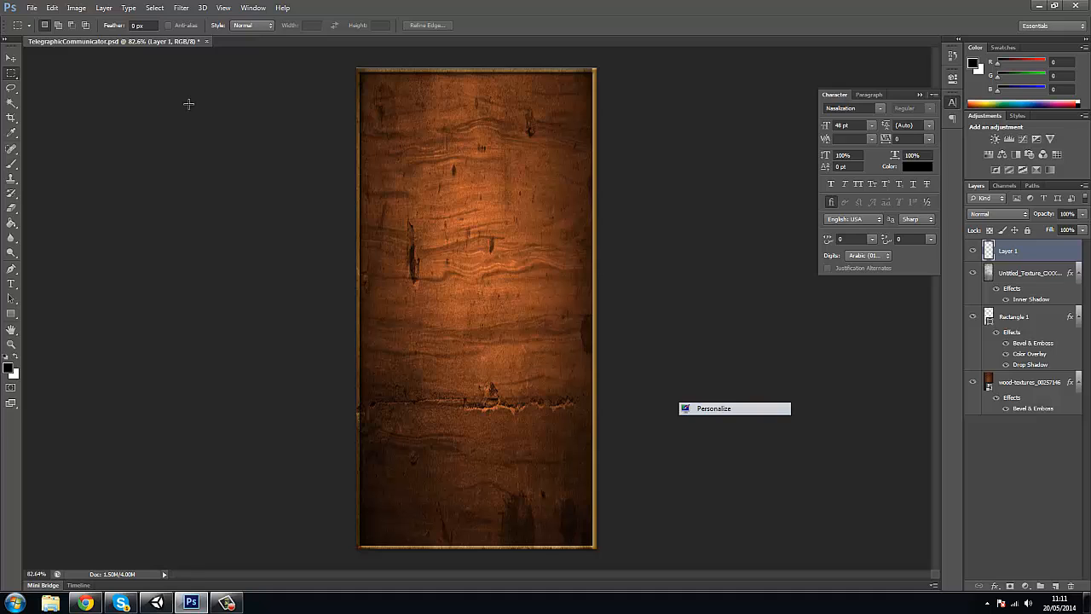
pyautogui.hotkey('alt', 'Tab')
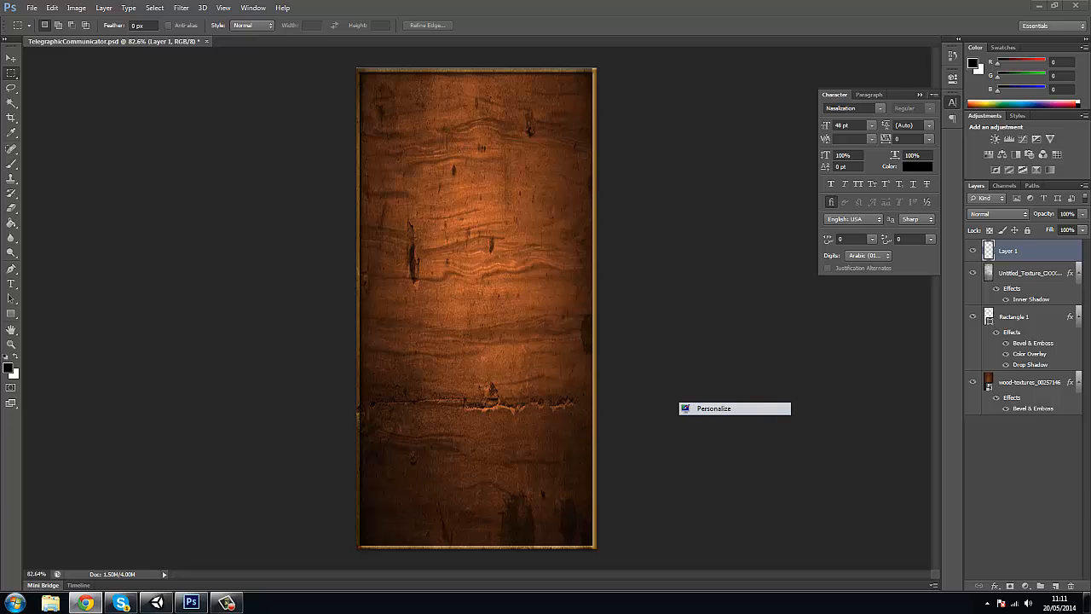
pyautogui.moveTo(227, 603); pyautogui.dragTo(470, 359)
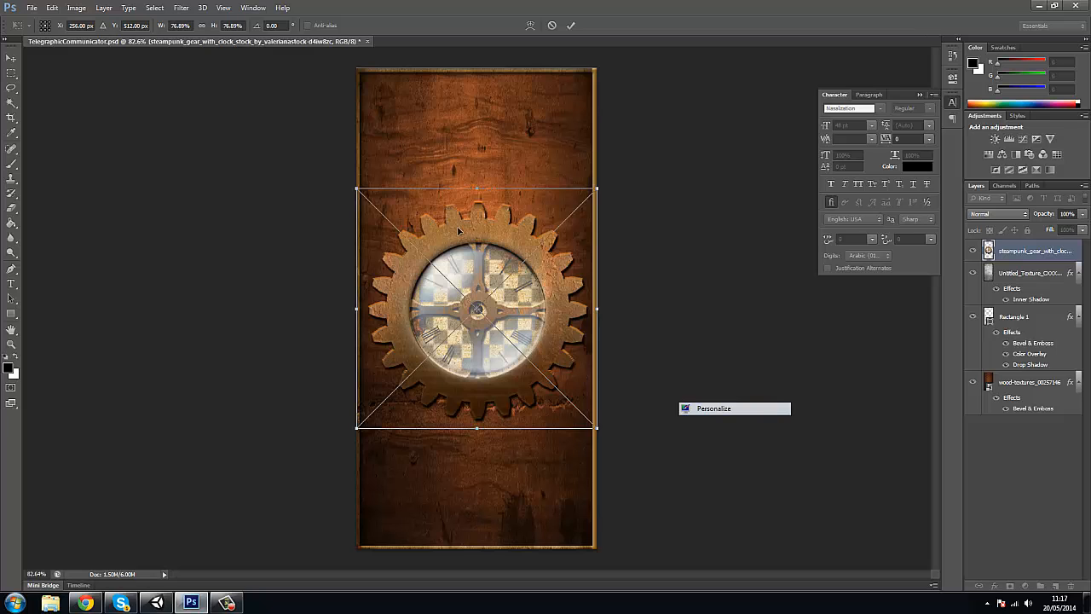
# Scale the placed gear clock proportionally to about 49.5% and position it in the panel's lower-right corner
pyautogui.moveTo(458, 230); pyautogui.dragTo(503, 387)
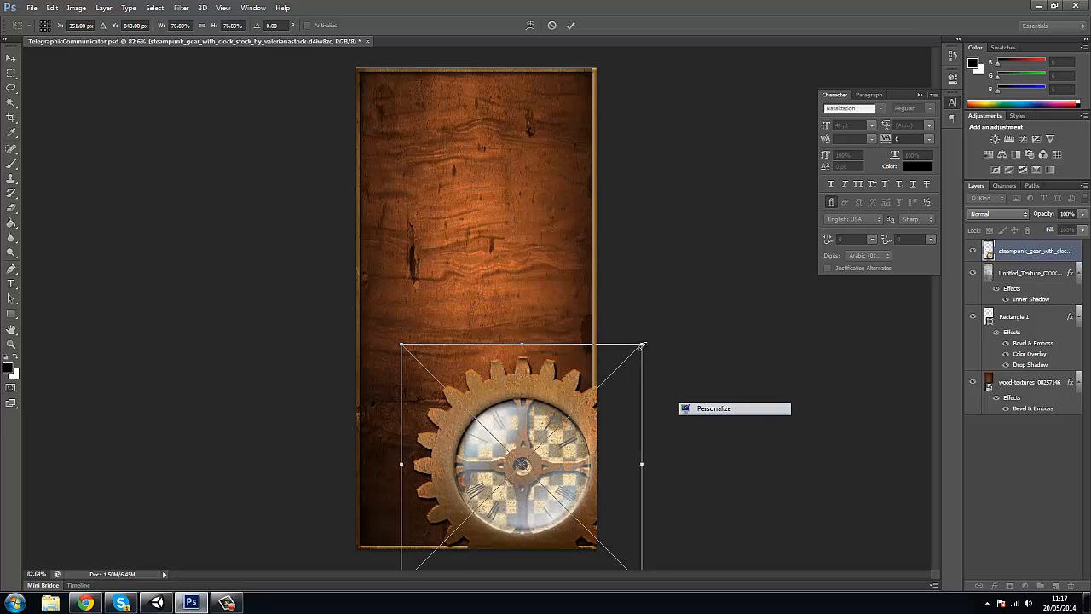
pyautogui.moveTo(643, 345); pyautogui.dragTo(597, 410)
pyautogui.moveTo(506, 461); pyautogui.dragTo(599, 474)
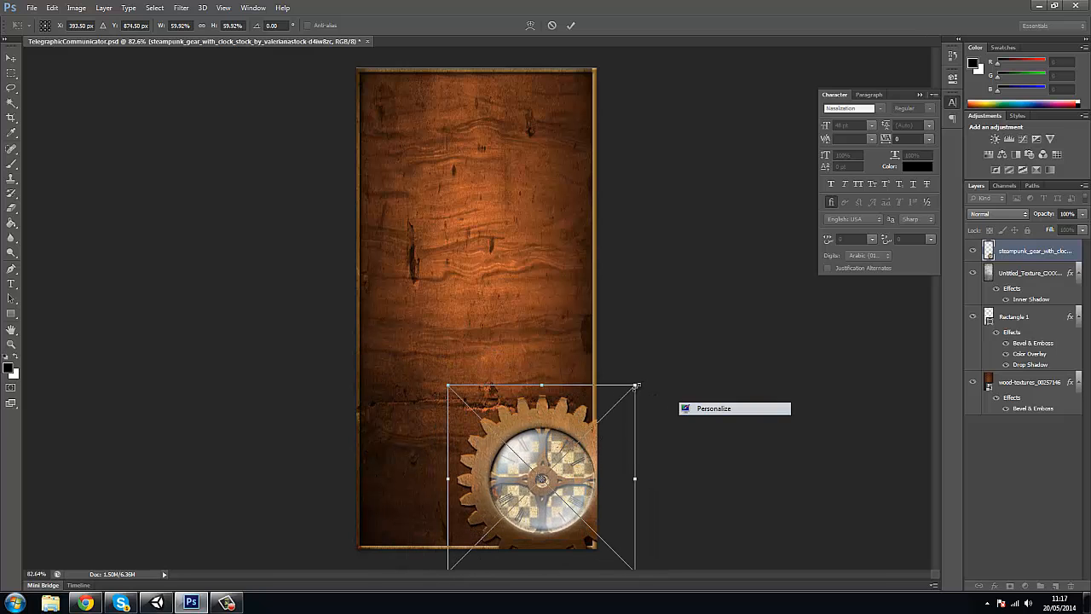
pyautogui.moveTo(635, 386); pyautogui.dragTo(582, 454)
pyautogui.moveTo(537, 517); pyautogui.dragTo(580, 490)
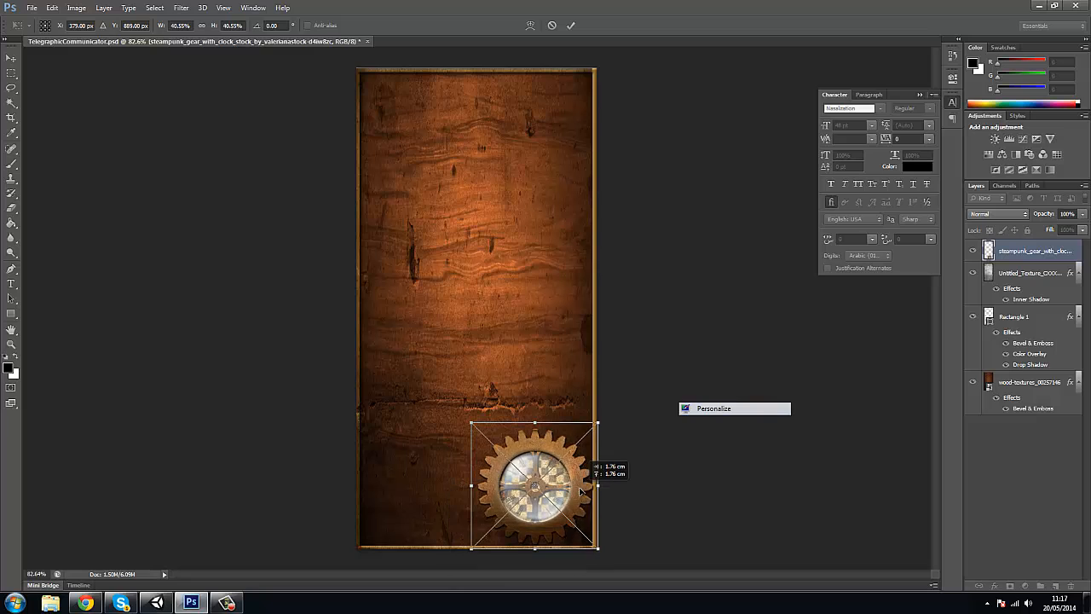
pyautogui.moveTo(599, 422); pyautogui.dragTo(626, 394)
pyautogui.moveTo(586, 448); pyautogui.dragTo(592, 502)
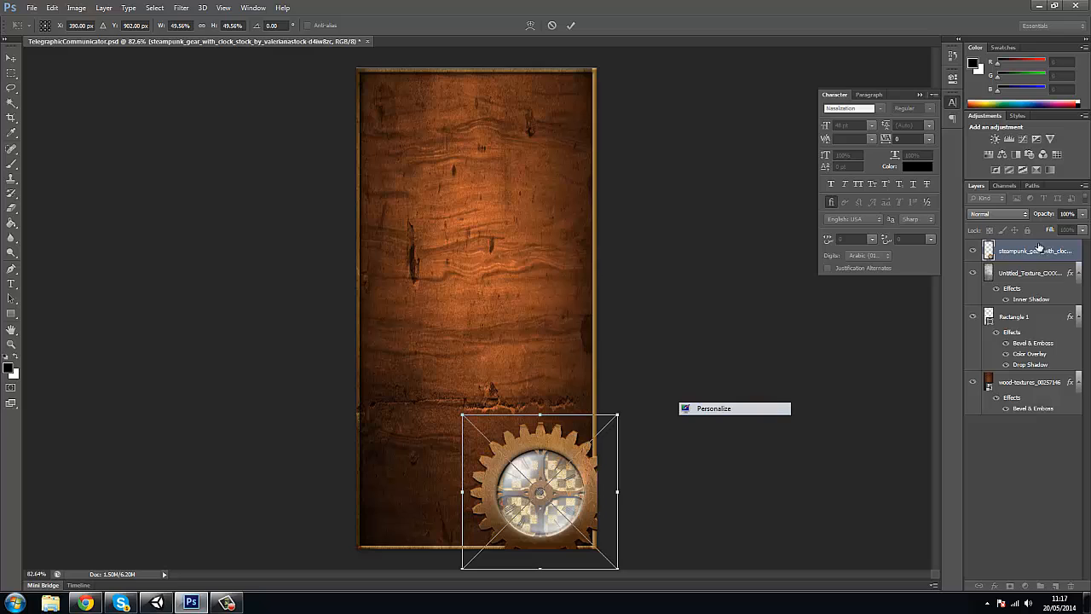
pyautogui.press('Return')
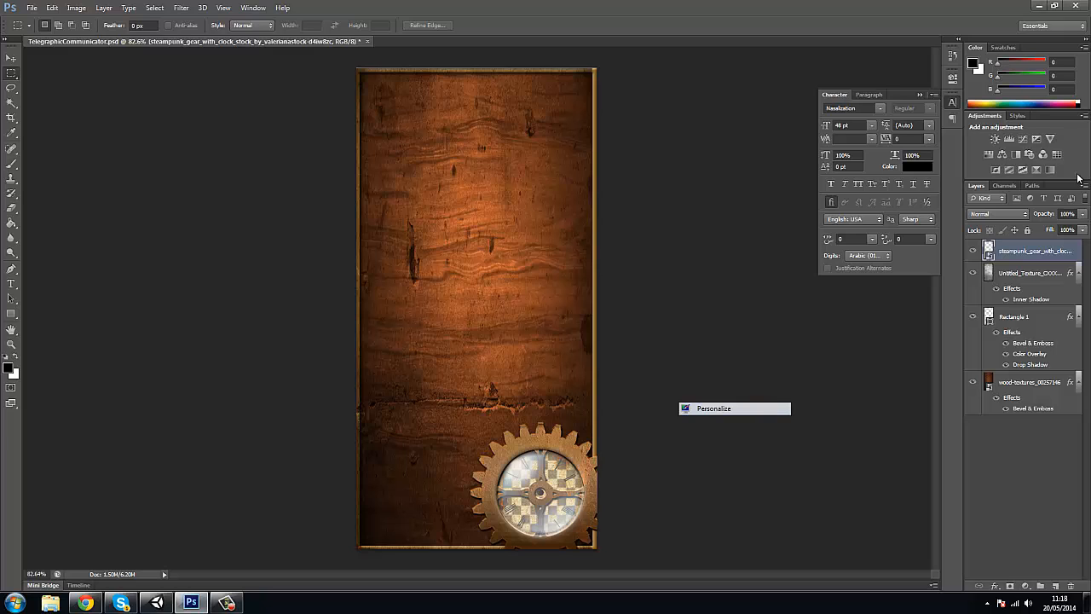
# Move the gear clock layer beneath the grunge texture layer, then resize the gear to about 45.5% and position it toward the panel's lower-right
pyautogui.moveTo(1016, 247); pyautogui.dragTo(1023, 291)
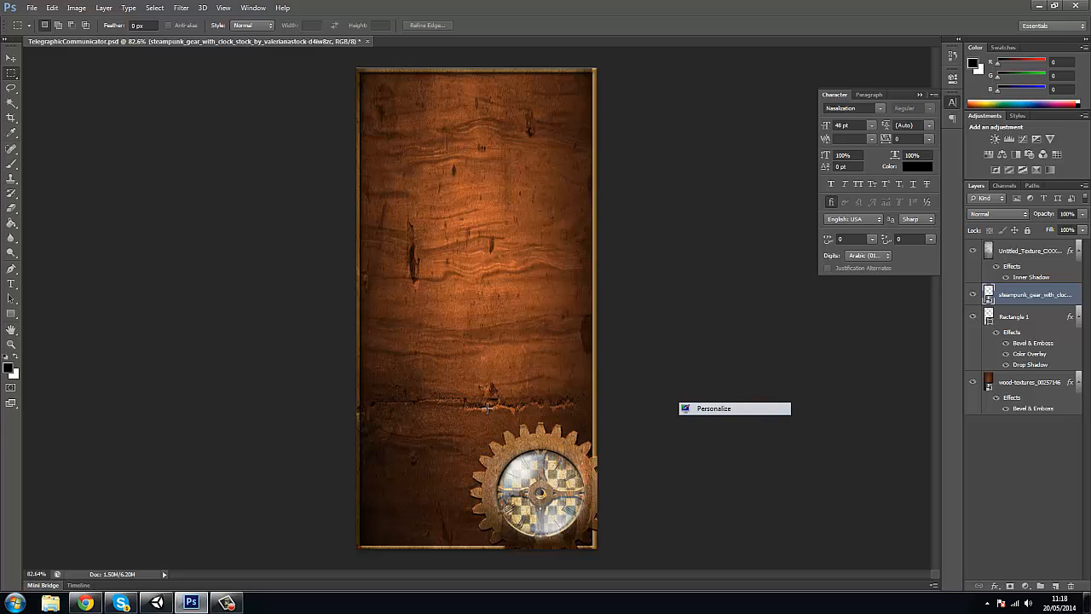
pyautogui.hotkey('ctrl', 't')
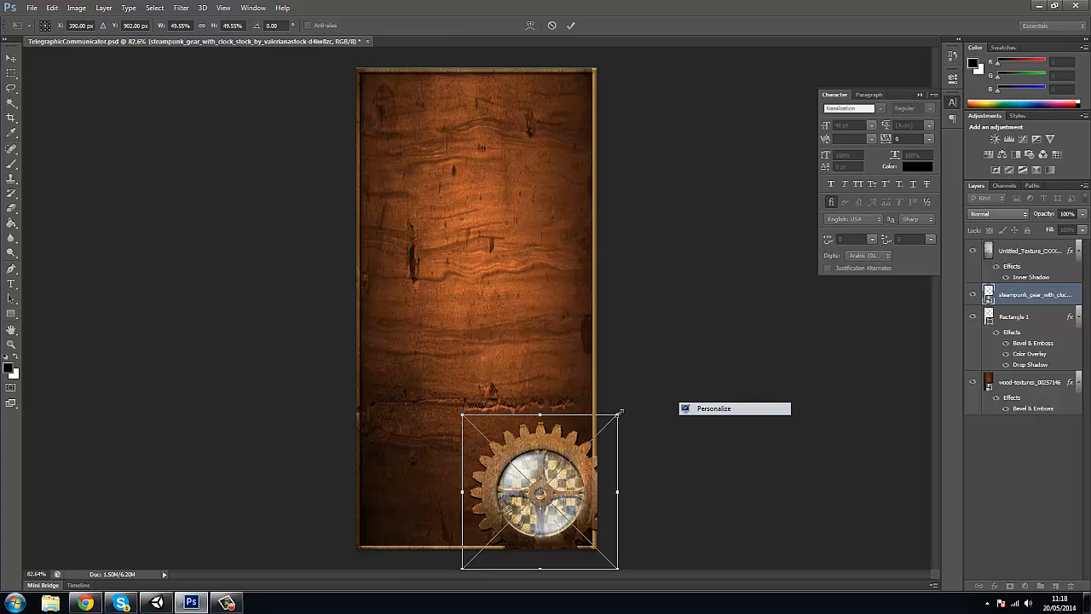
pyautogui.moveTo(620, 413); pyautogui.dragTo(672, 366)
pyautogui.moveTo(566, 466); pyautogui.dragTo(477, 466)
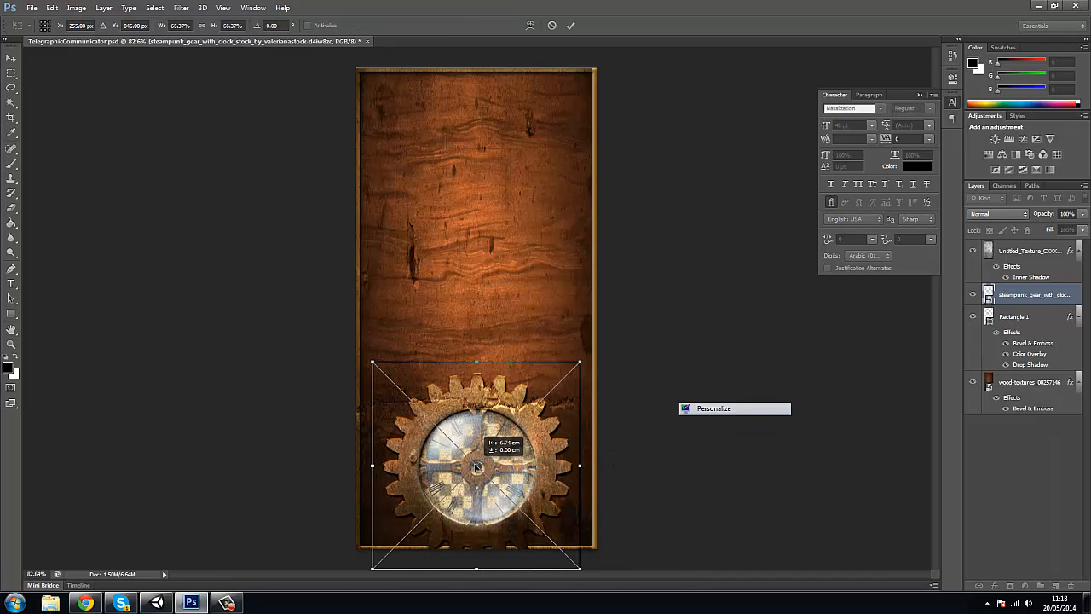
pyautogui.moveTo(579, 362); pyautogui.dragTo(549, 393)
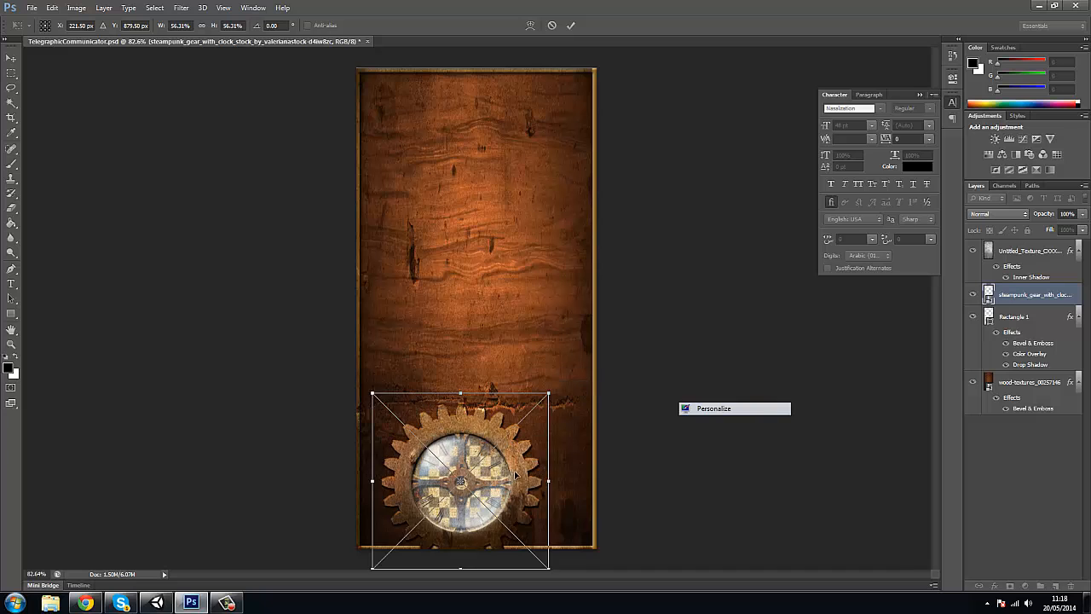
pyautogui.moveTo(504, 458); pyautogui.dragTo(474, 448)
pyautogui.moveTo(518, 388); pyautogui.dragTo(499, 392)
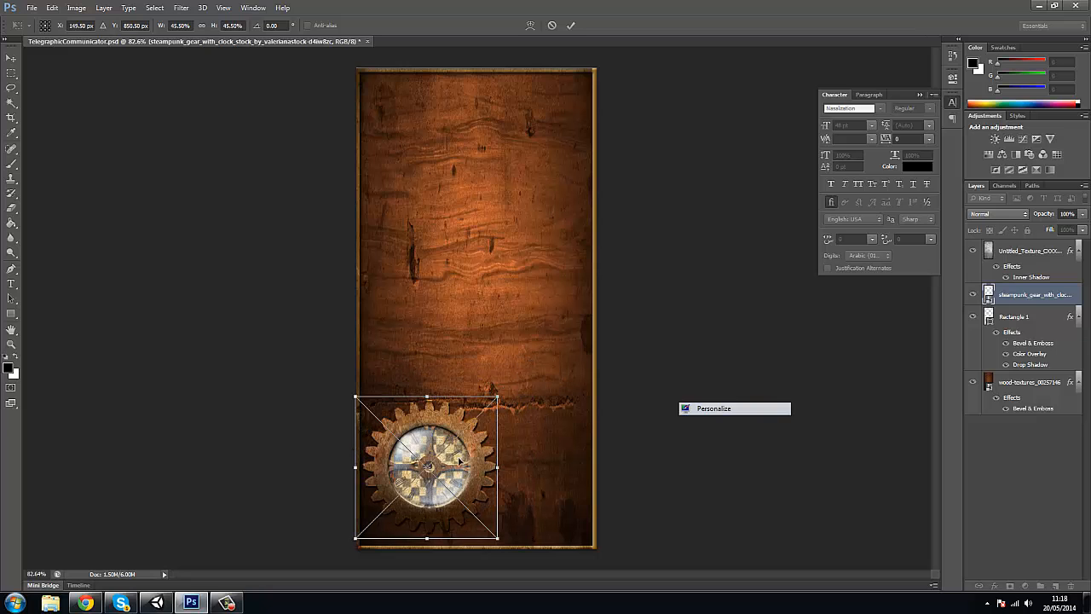
pyautogui.moveTo(463, 460); pyautogui.dragTo(516, 482)
pyautogui.press('Return')
pyautogui.press('m')
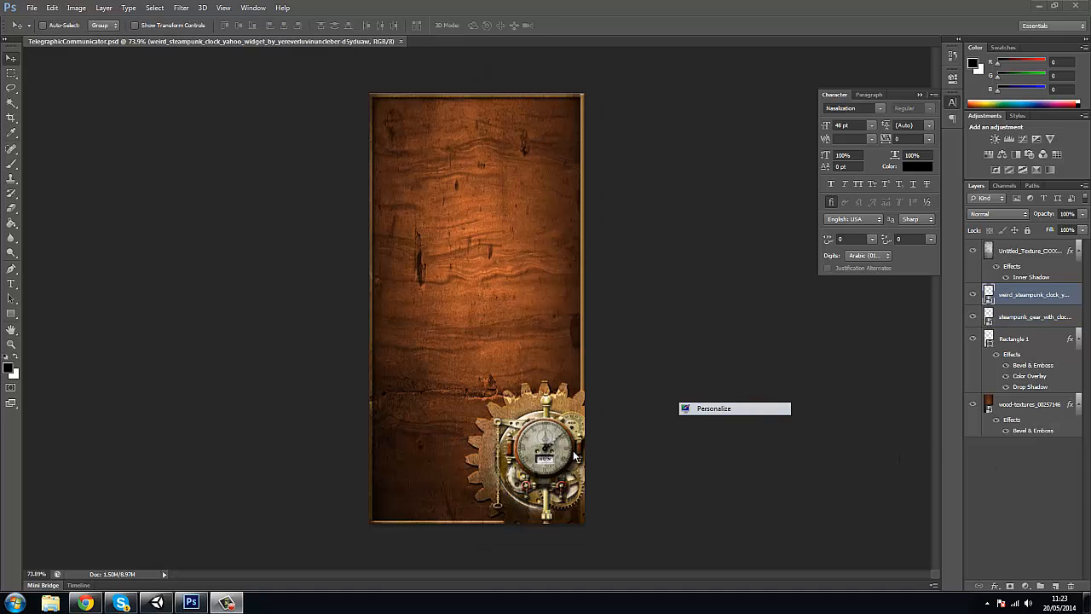
# Nudge the weird steampunk clock slightly down and right over the large gear
pyautogui.click(539, 436)
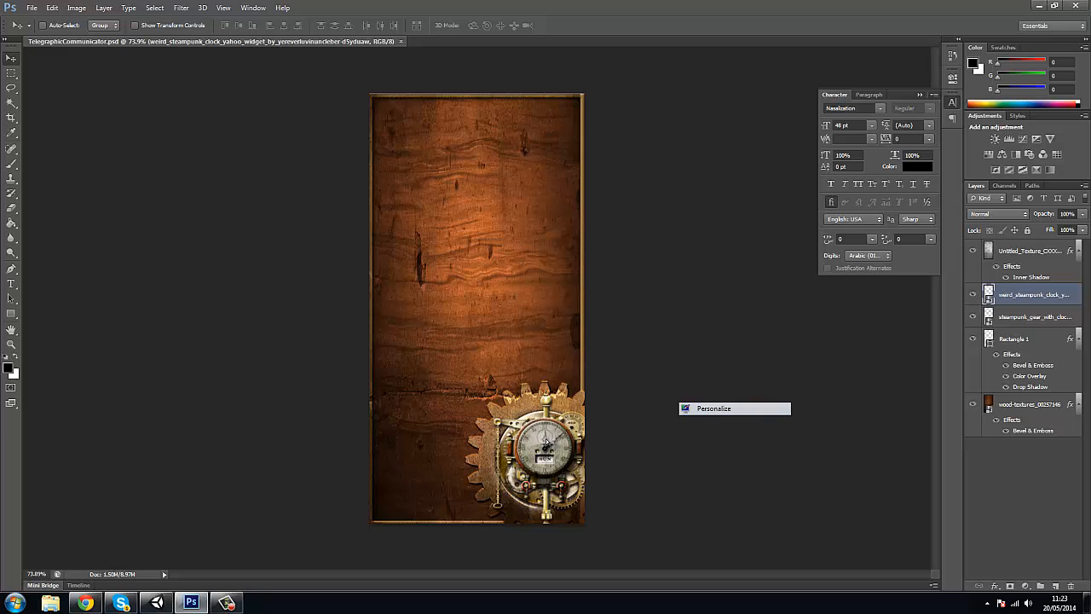
pyautogui.moveTo(545, 440)
pyautogui.mouseDown()
pyautogui.moveTo(535, 425)
pyautogui.moveTo(548, 444)
pyautogui.mouseUp()
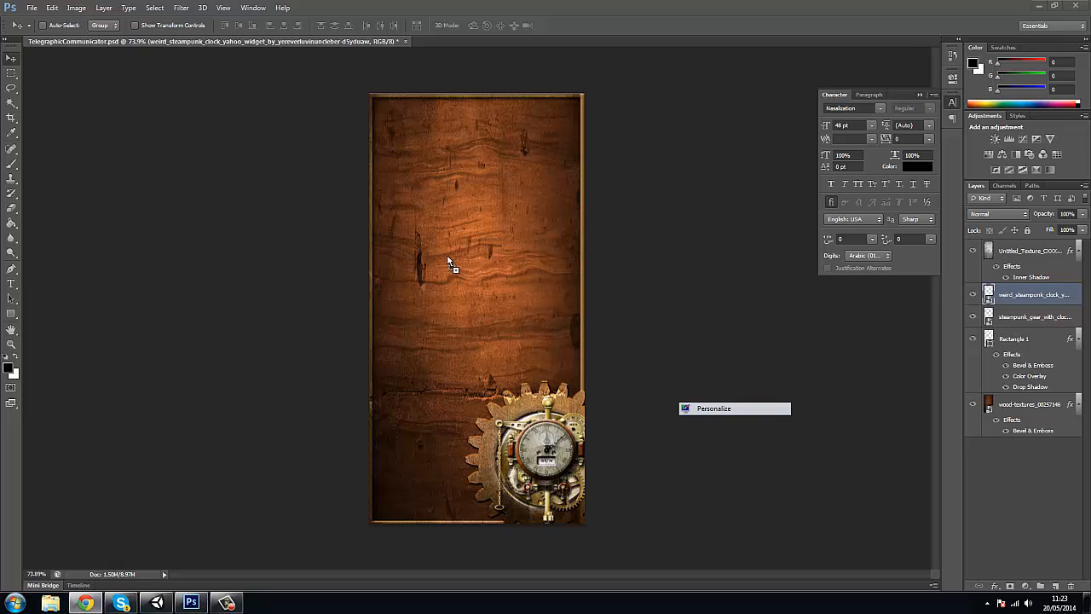
# Place the black-and-white gear line drawing above the clock layers and stretch it to cover the whole panel
pyautogui.moveTo(451, 265); pyautogui.dragTo(452, 266)
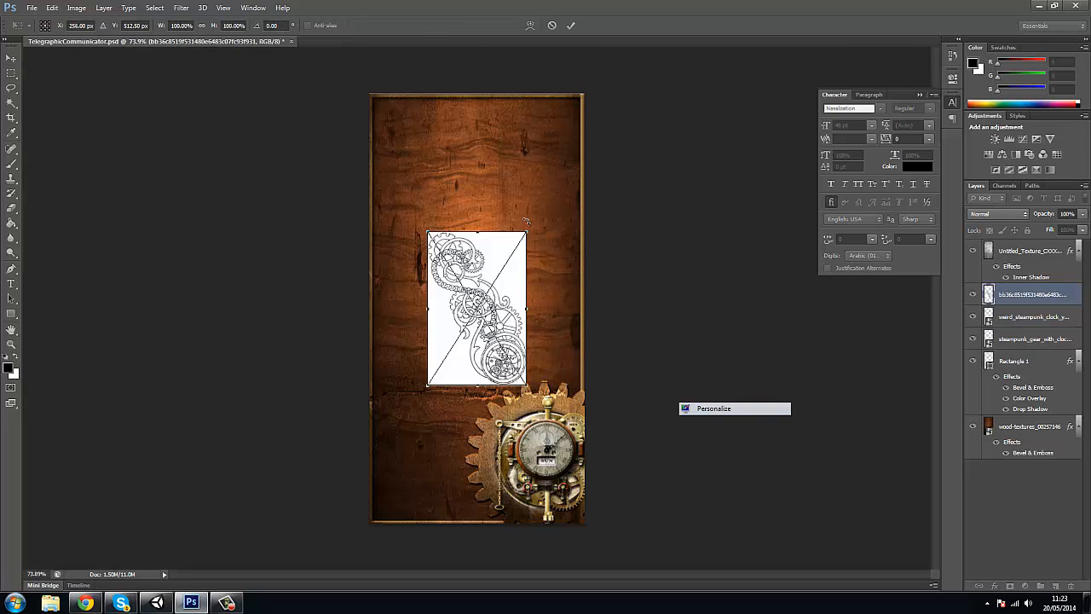
pyautogui.moveTo(530, 231); pyautogui.dragTo(670, 117)
pyautogui.moveTo(554, 306)
pyautogui.mouseDown()
pyautogui.moveTo(492, 369)
pyautogui.moveTo(495, 388)
pyautogui.moveTo(463, 392)
pyautogui.moveTo(469, 411)
pyautogui.moveTo(516, 364)
pyautogui.mouseUp()
pyautogui.moveTo(560, 231)
pyautogui.mouseDown()
pyautogui.moveTo(588, 118)
pyautogui.moveTo(589, 94)
pyautogui.moveTo(580, 97)
pyautogui.moveTo(590, 100)
pyautogui.mouseUp()
pyautogui.press('Return')
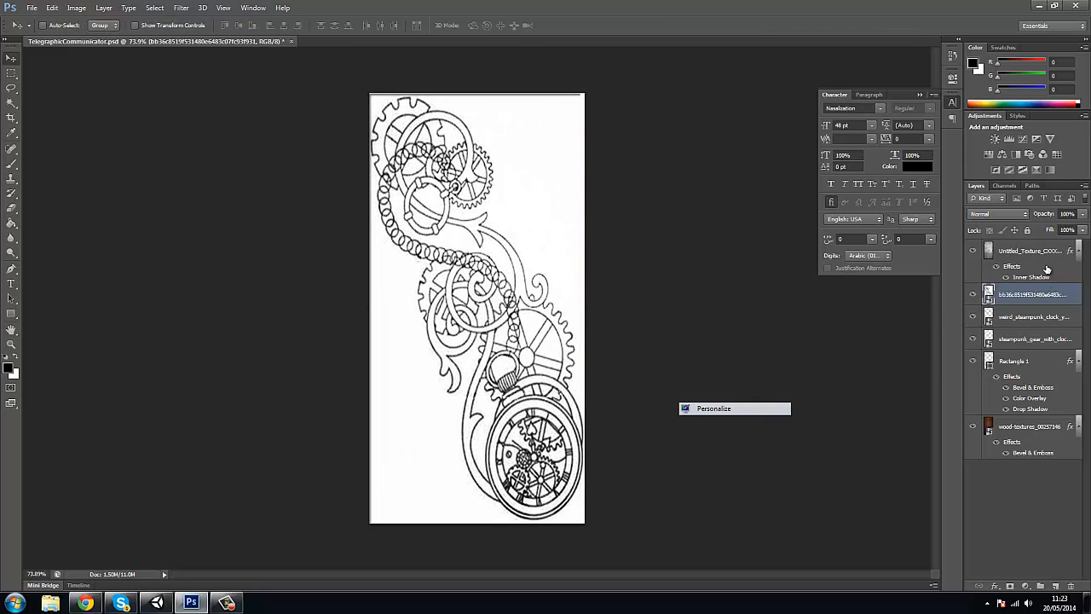
# Set the gear line drawing's blend mode to Overlay and shrink it to about 182% in the panel's upper-left corner
pyautogui.click(997, 214)
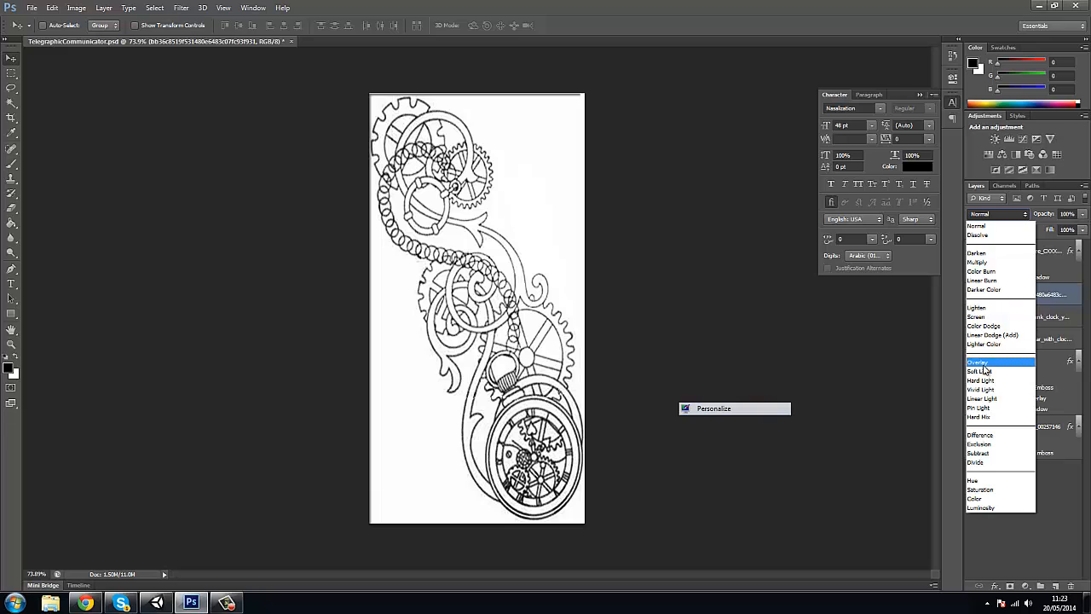
pyautogui.click(983, 364)
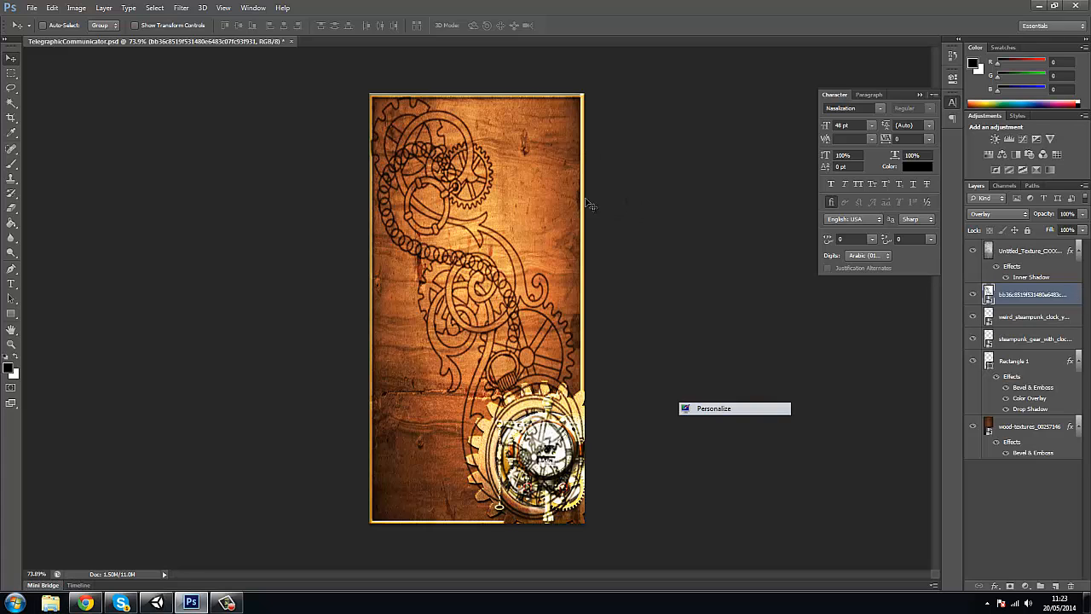
pyautogui.hotkey('ctrl', 't')
pyautogui.moveTo(583, 95); pyautogui.dragTo(550, 245)
pyautogui.moveTo(501, 300); pyautogui.dragTo(509, 148)
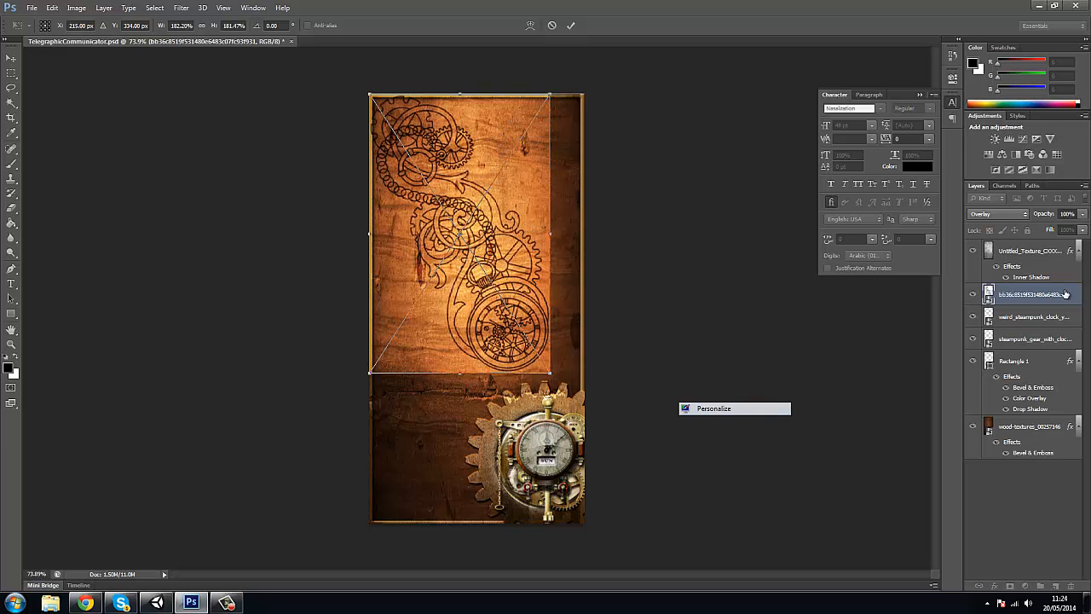
pyautogui.press('Return')
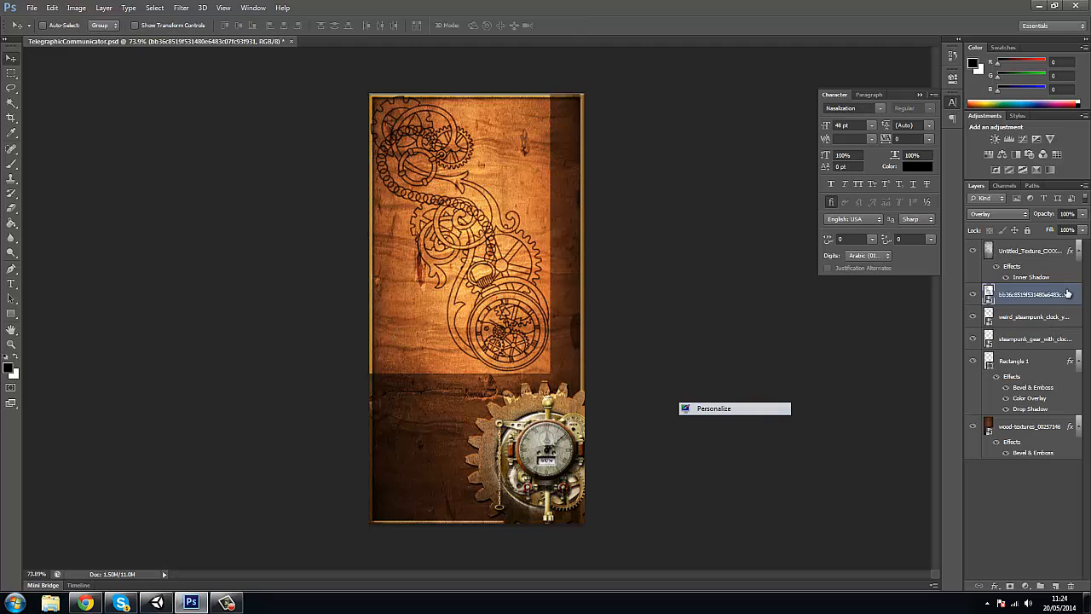
# Move the line drawing layer beneath the frame's Rectangle 1 layer and set its fill opacity to 16%
pyautogui.moveTo(1063, 295); pyautogui.dragTo(1041, 399)
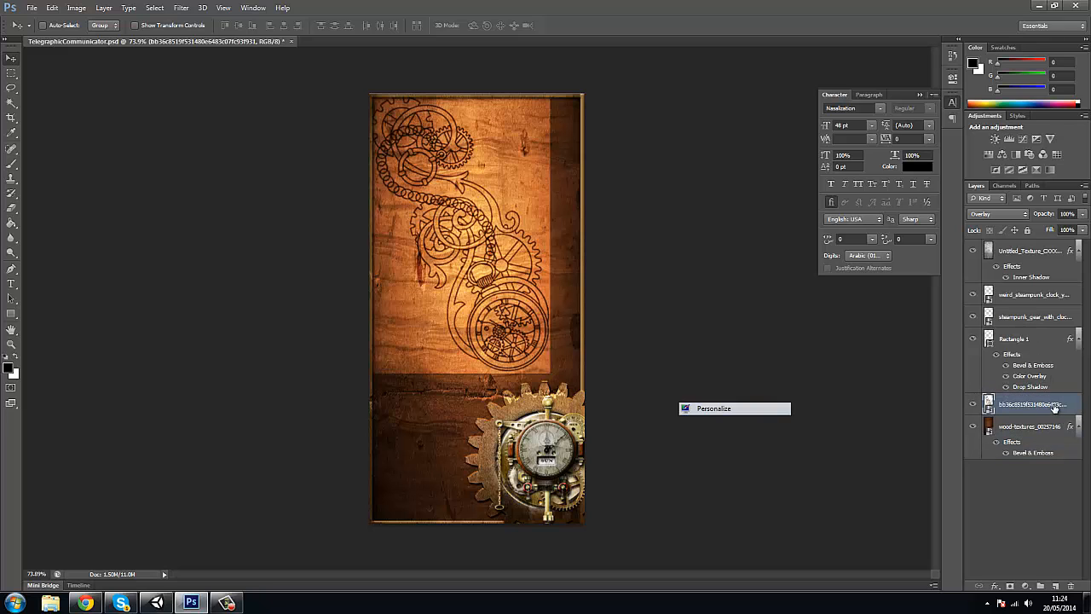
pyautogui.doubleClick(1071, 402)
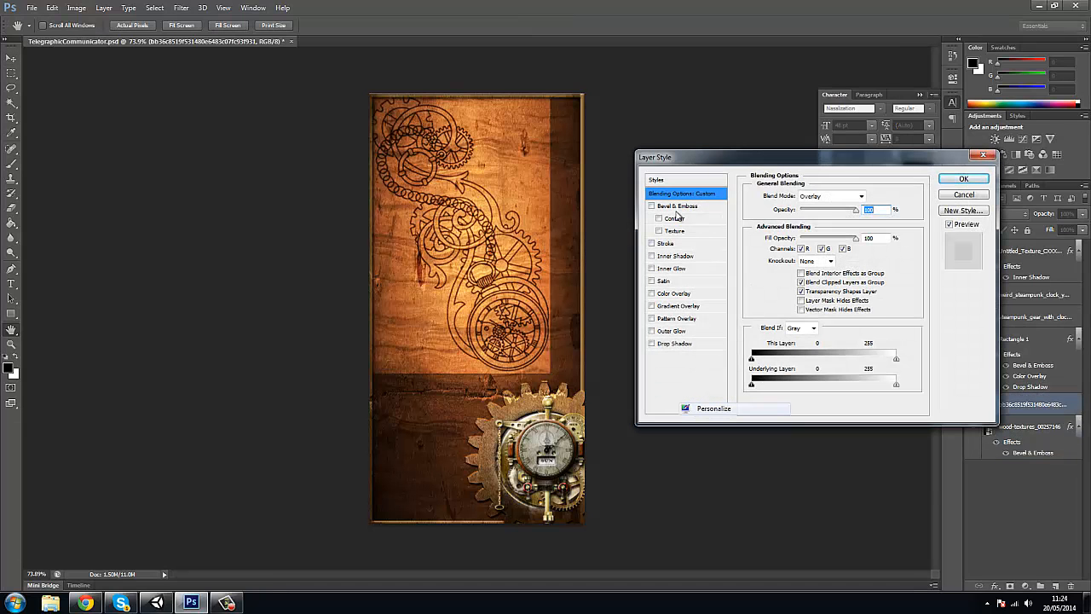
pyautogui.moveTo(839, 214); pyautogui.dragTo(921, 233)
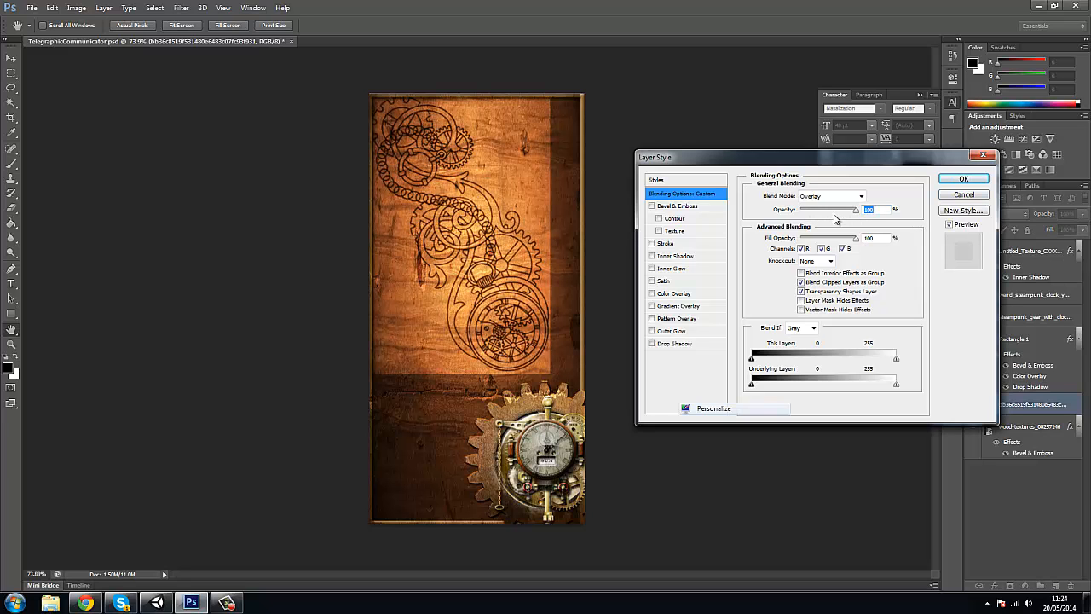
pyautogui.moveTo(854, 241); pyautogui.dragTo(814, 252)
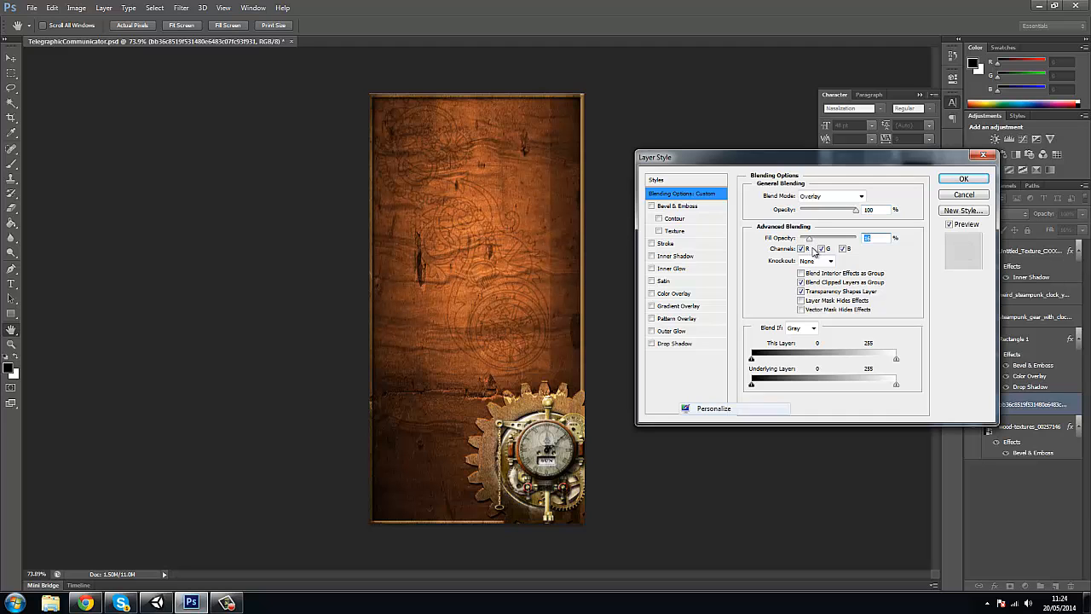
pyautogui.click(963, 179)
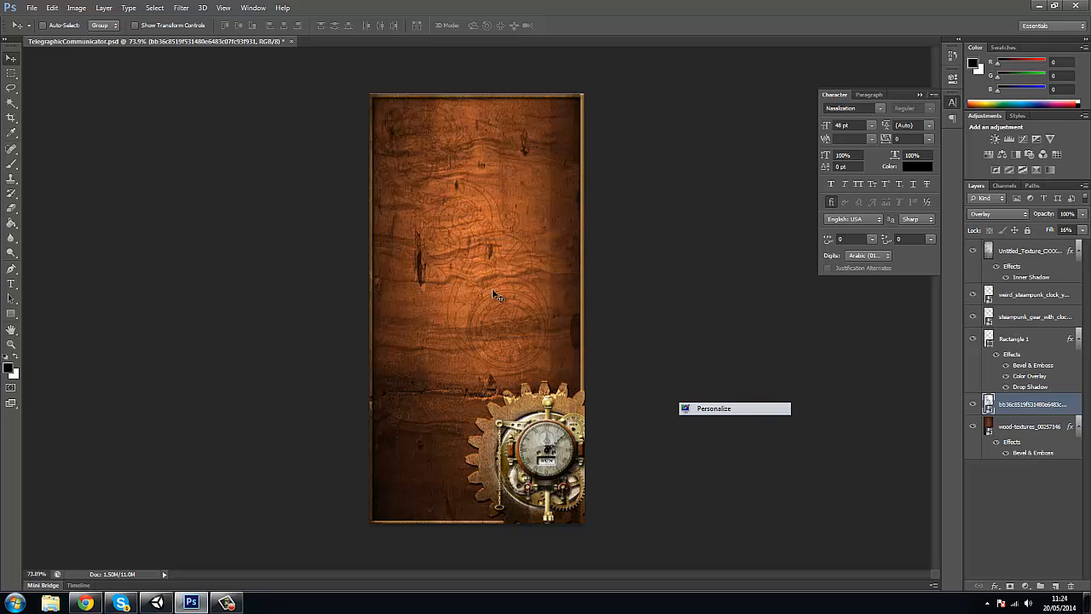
# Stretch the faint line drawing to about 212% wide and 243% high so it spans the panel's width
pyautogui.hotkey('ctrl', 't')
pyautogui.moveTo(580, 389); pyautogui.dragTo(574, 465)
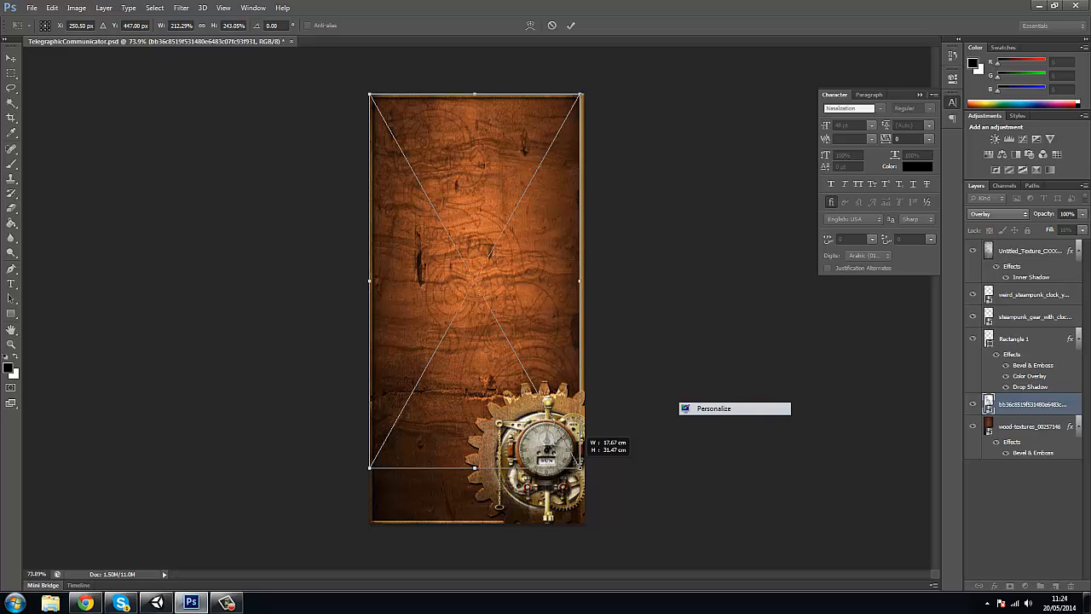
pyautogui.moveTo(580, 463); pyautogui.dragTo(580, 463)
pyautogui.moveTo(367, 283); pyautogui.dragTo(362, 281)
pyautogui.press('Return')
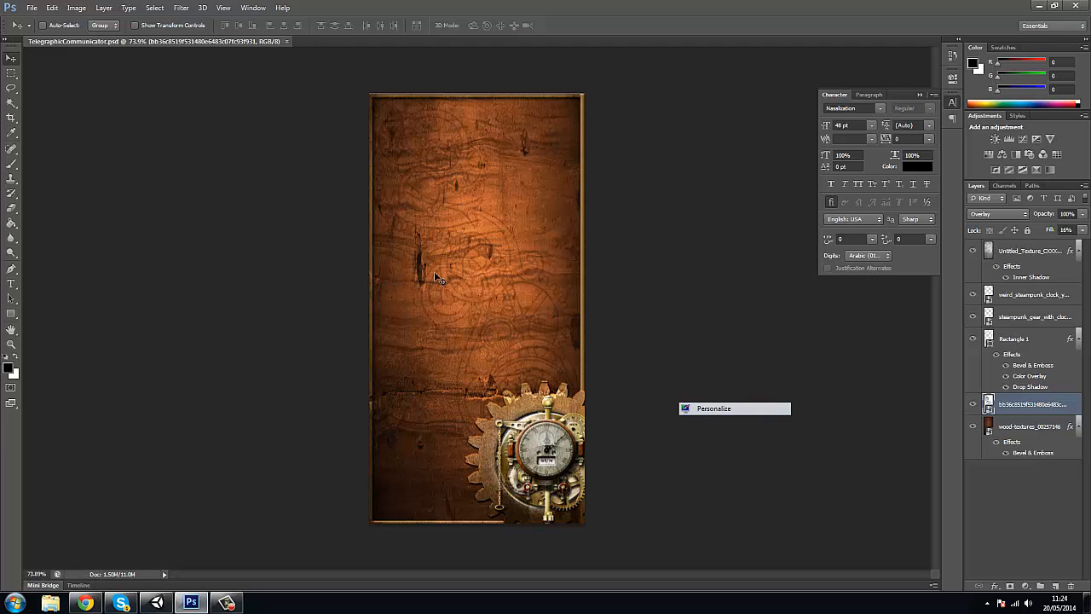
pyautogui.doubleClick(1076, 400)
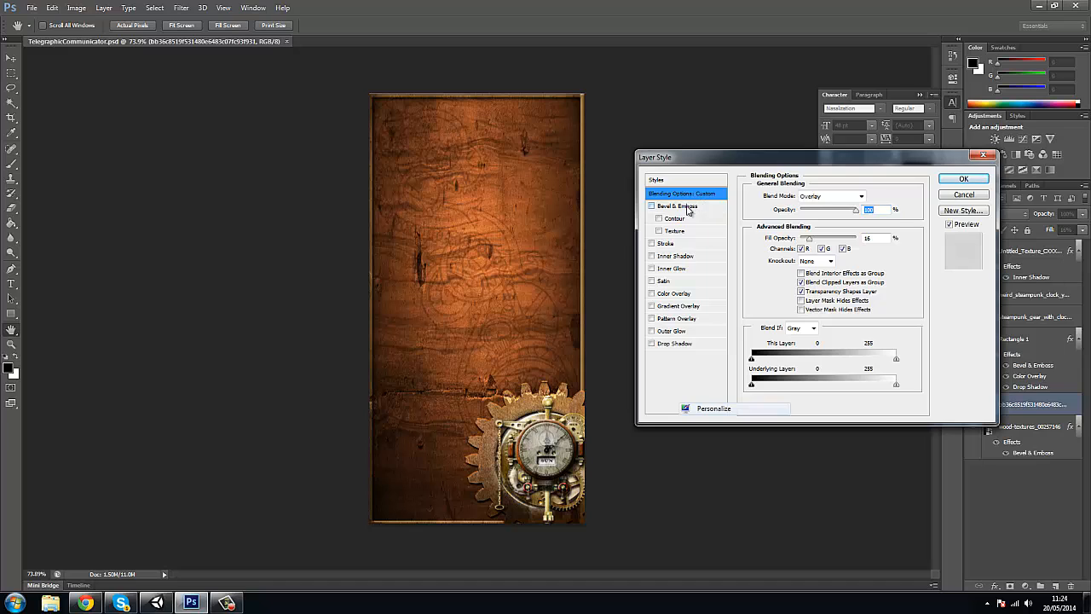
pyautogui.click(689, 206)
pyautogui.click(651, 207)
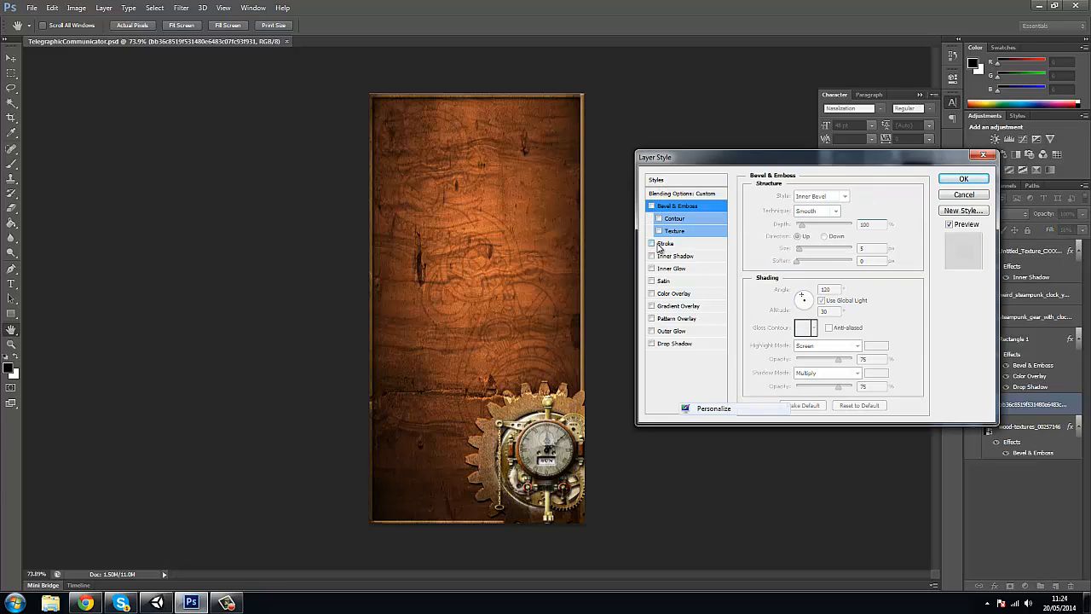
pyautogui.click(664, 244)
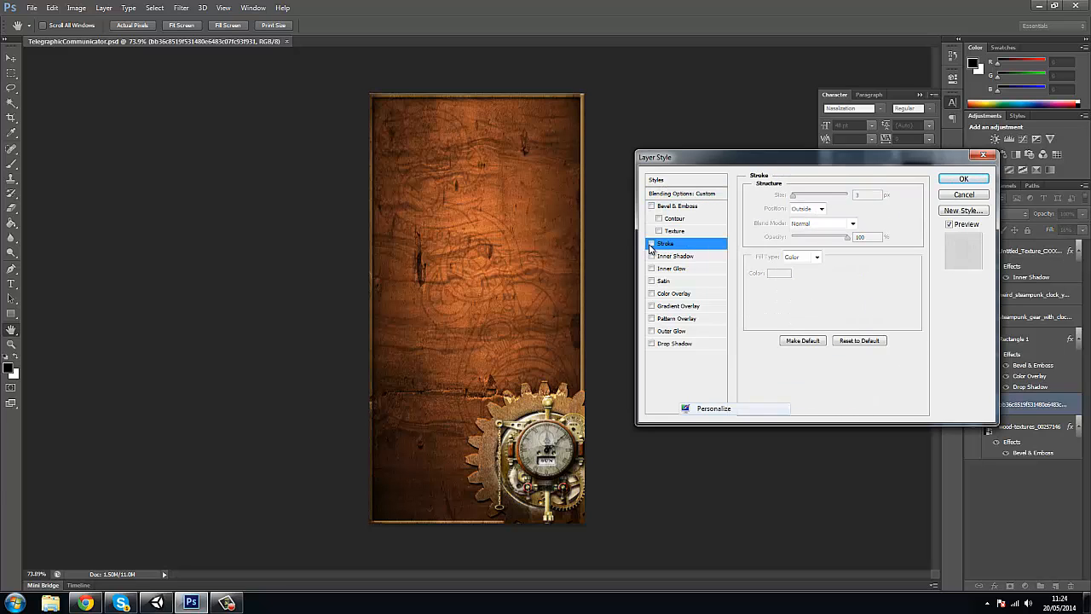
pyautogui.write('1')
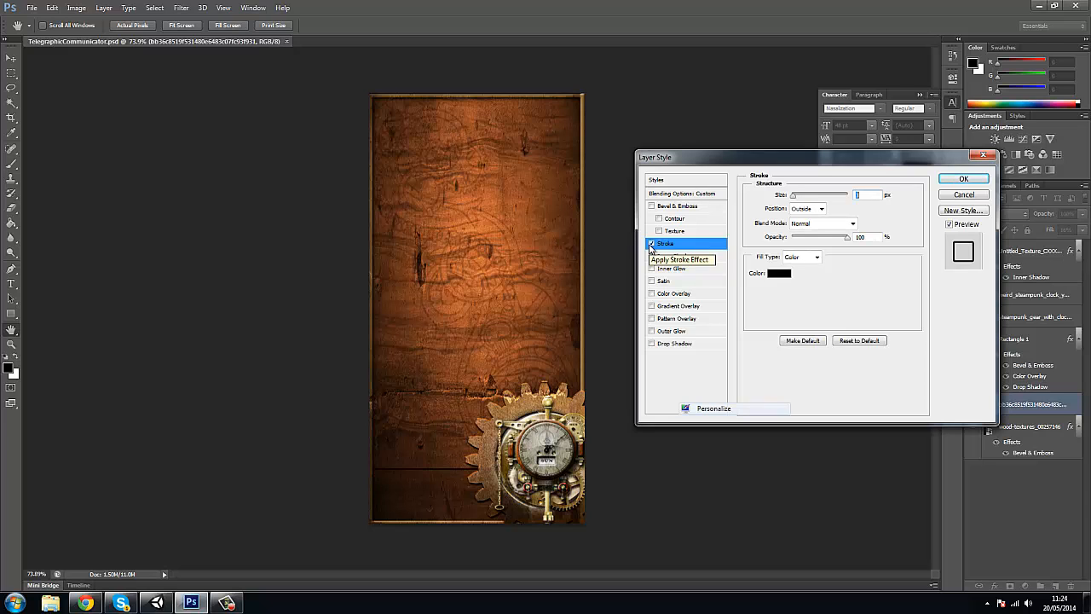
pyautogui.click(651, 245)
pyautogui.click(968, 196)
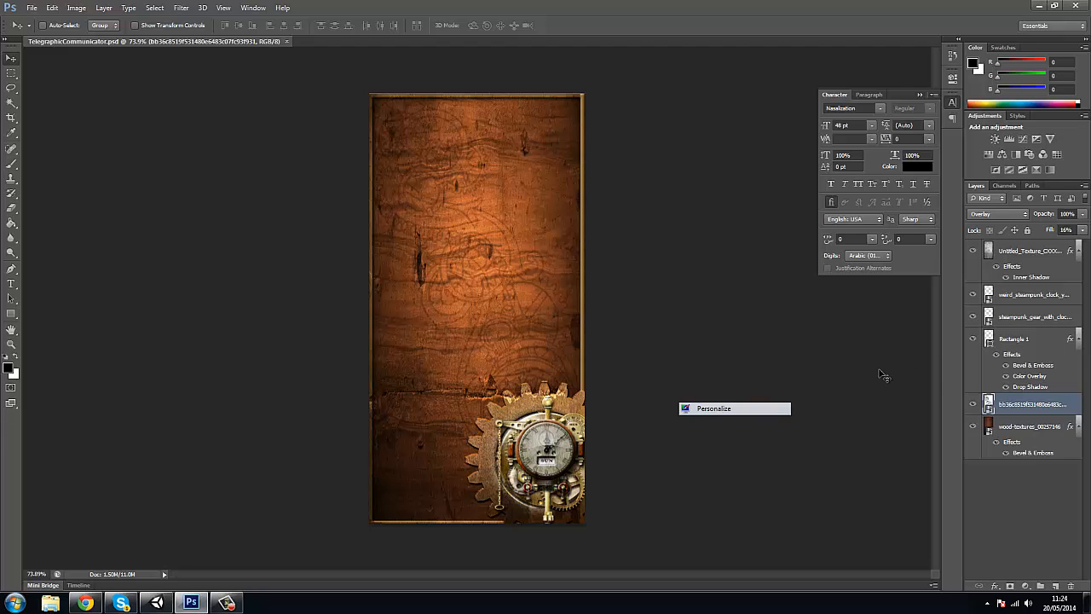
# Give the gear flourish layer a Bevel & Emboss with Contour, depth 72% and size 8 px, and enable its Color Overlay
pyautogui.hotkey('alt', 'Tab')
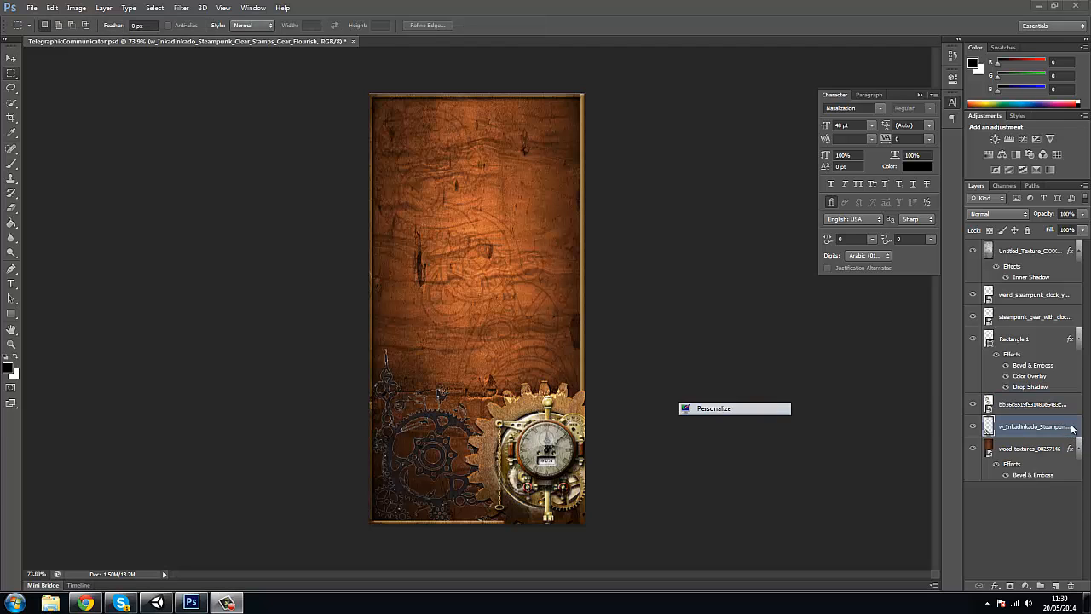
pyautogui.click(1075, 424)
pyautogui.doubleClick(1072, 424)
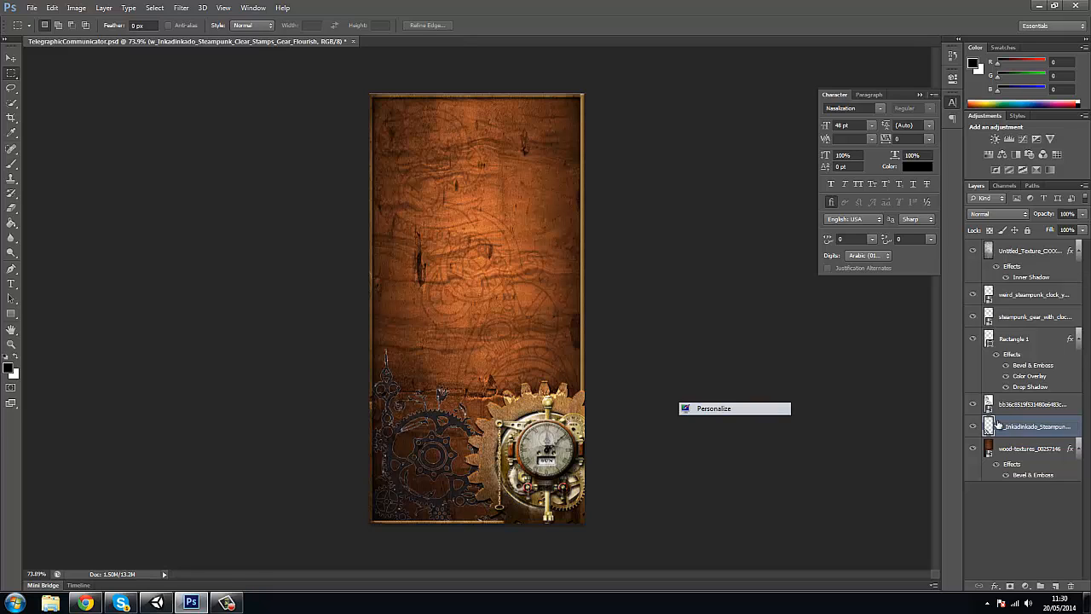
pyautogui.press('Return')
pyautogui.doubleClick(1076, 425)
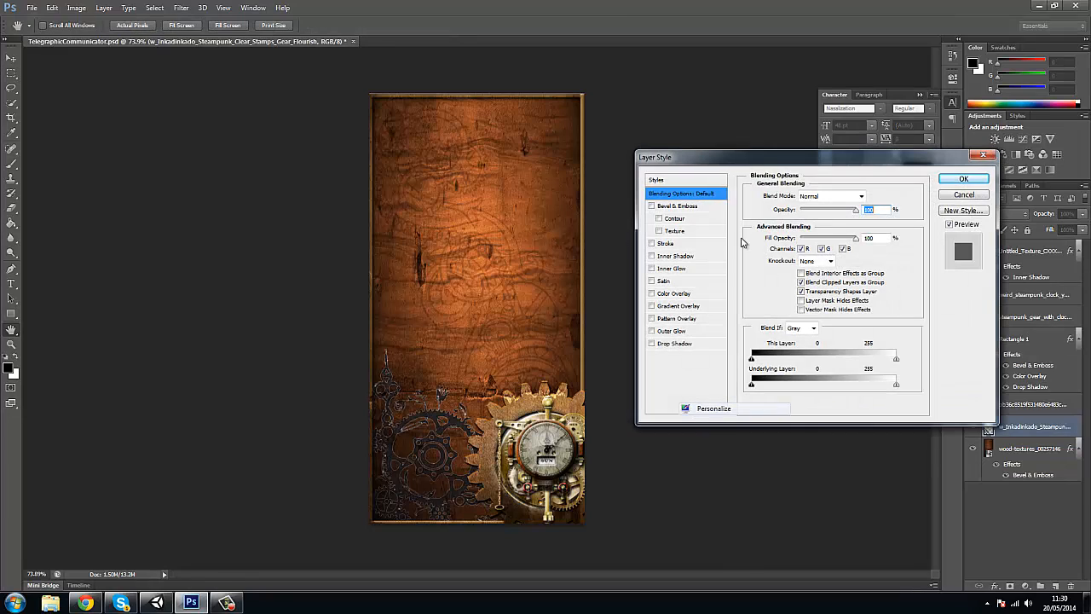
pyautogui.click(675, 207)
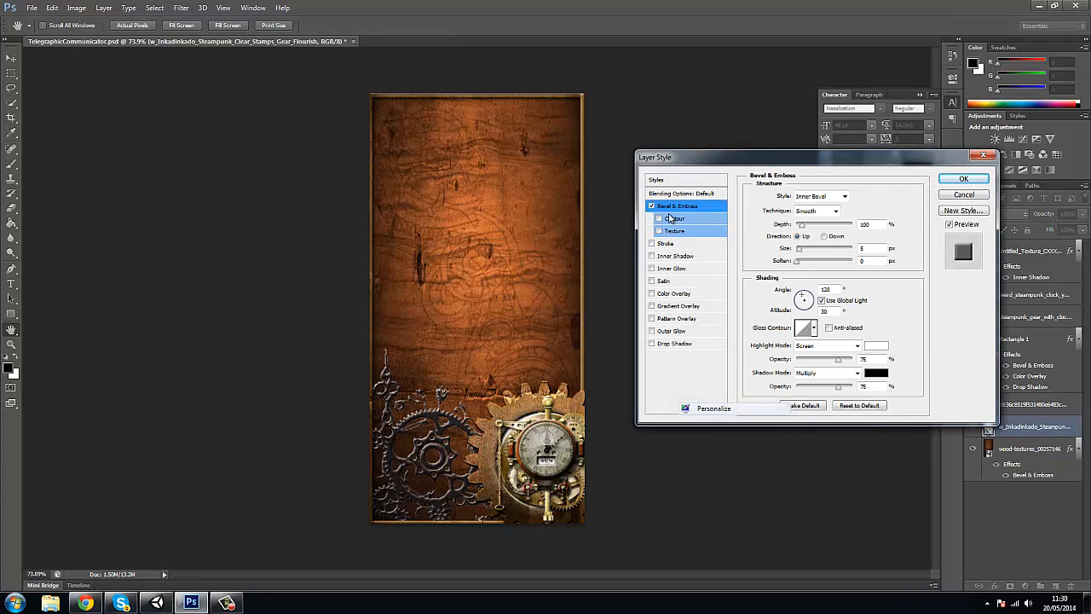
pyautogui.click(658, 219)
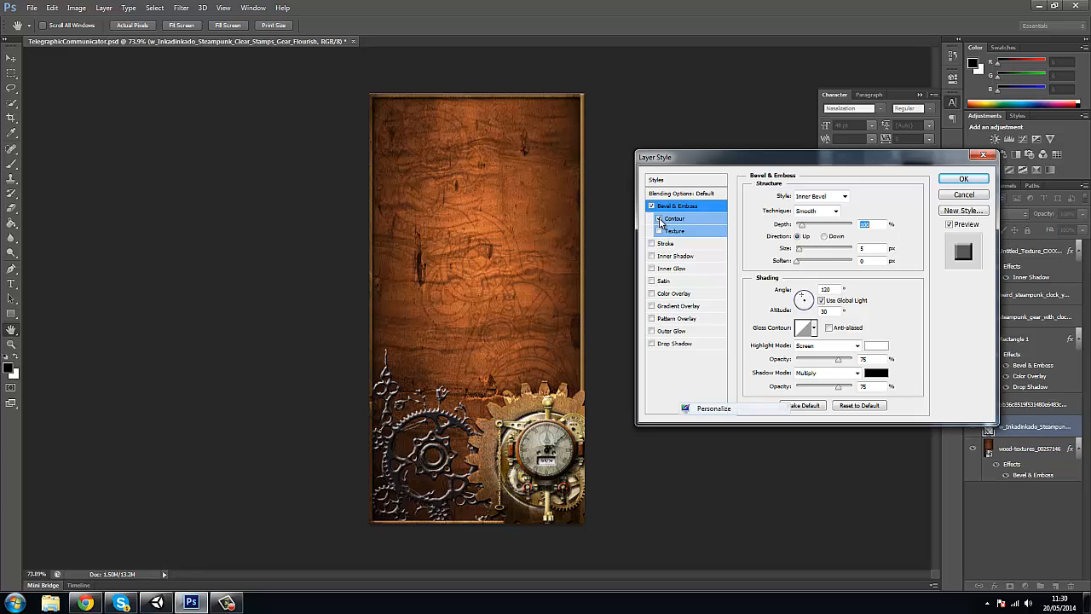
pyautogui.moveTo(802, 225); pyautogui.dragTo(801, 255)
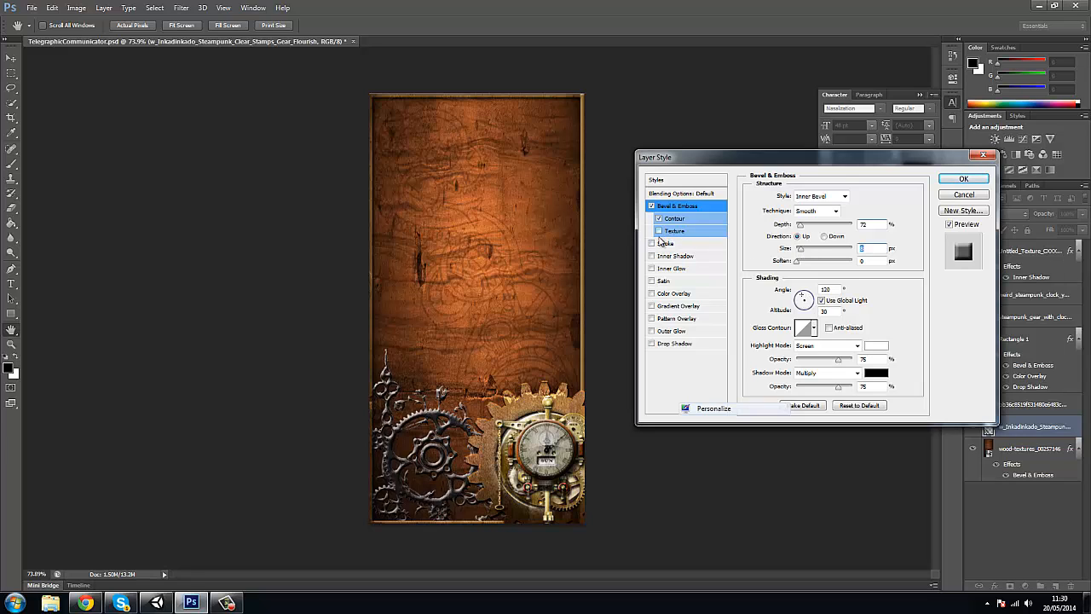
pyautogui.click(652, 293)
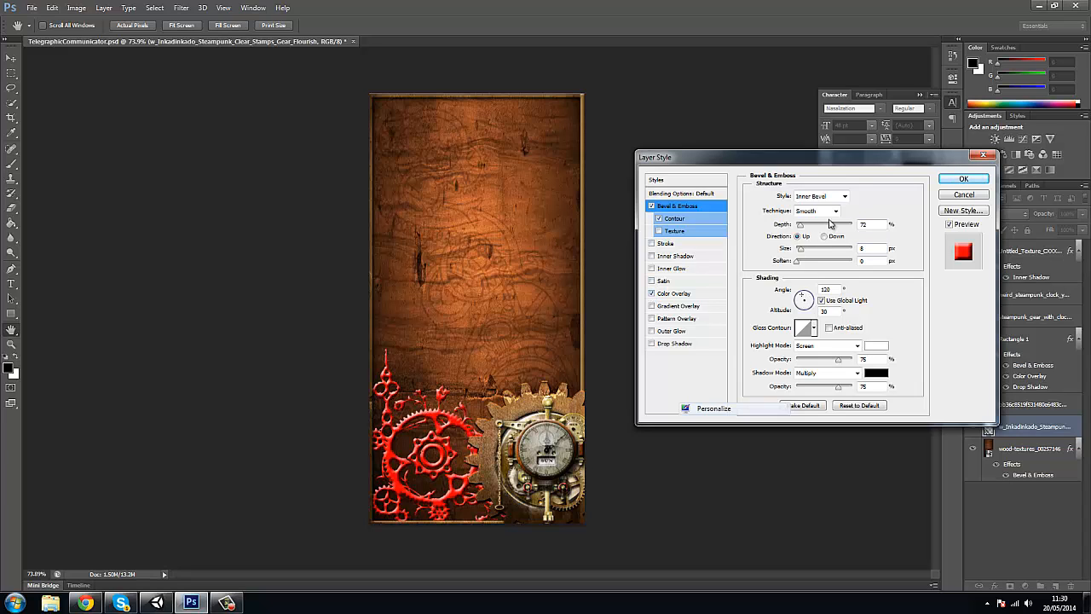
pyautogui.click(676, 293)
pyautogui.click(871, 196)
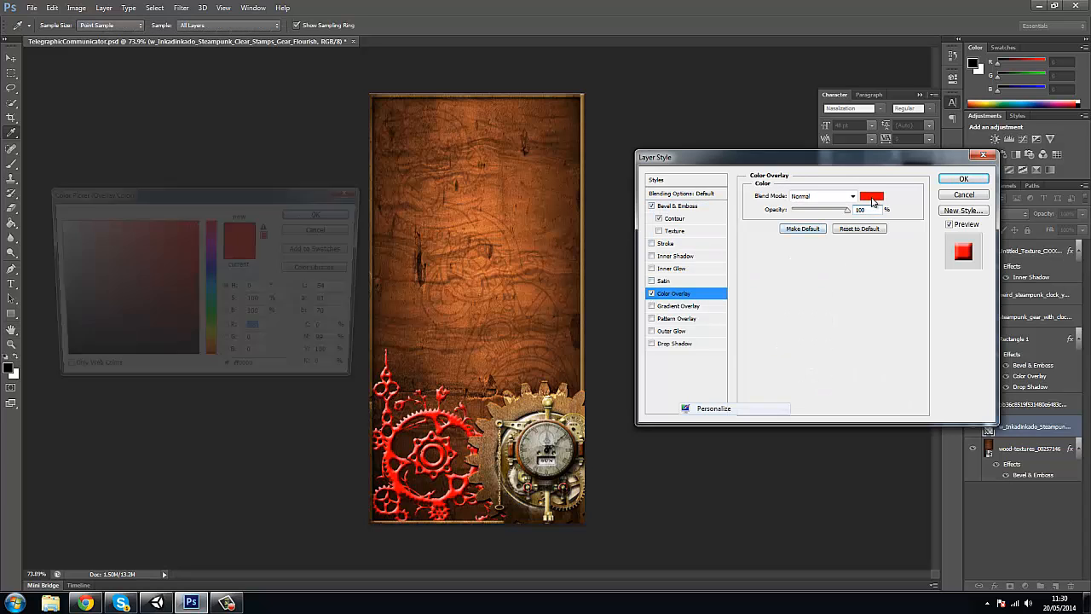
pyautogui.click(586, 178)
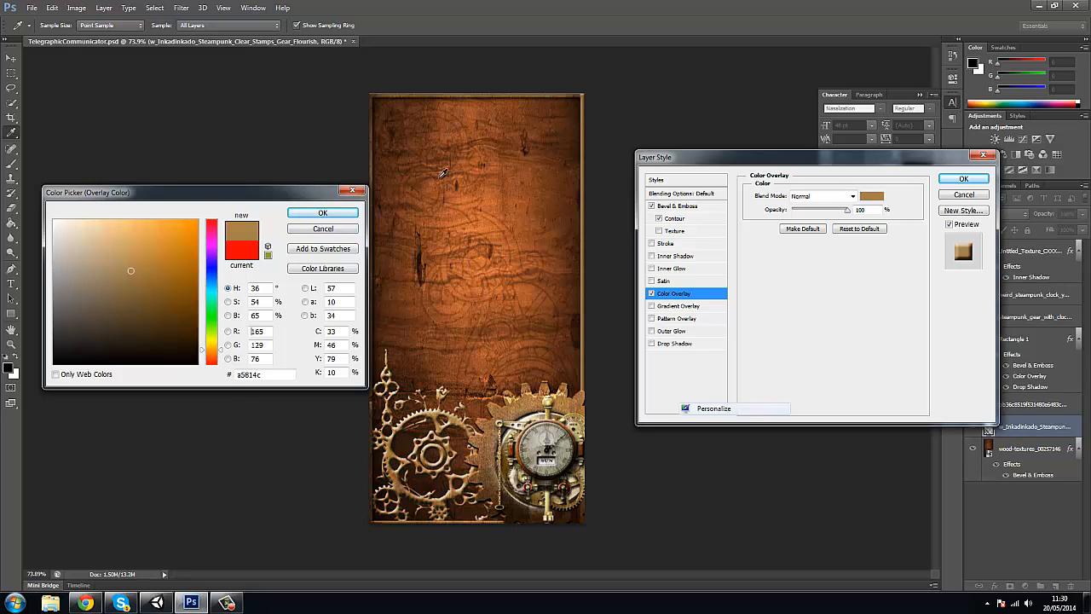
pyautogui.click(584, 178)
pyautogui.click(584, 181)
pyautogui.click(353, 190)
# Set the overlay colour to the brass tone a5814c sampled from the panel's frame and apply the layer style
pyautogui.click(871, 196)
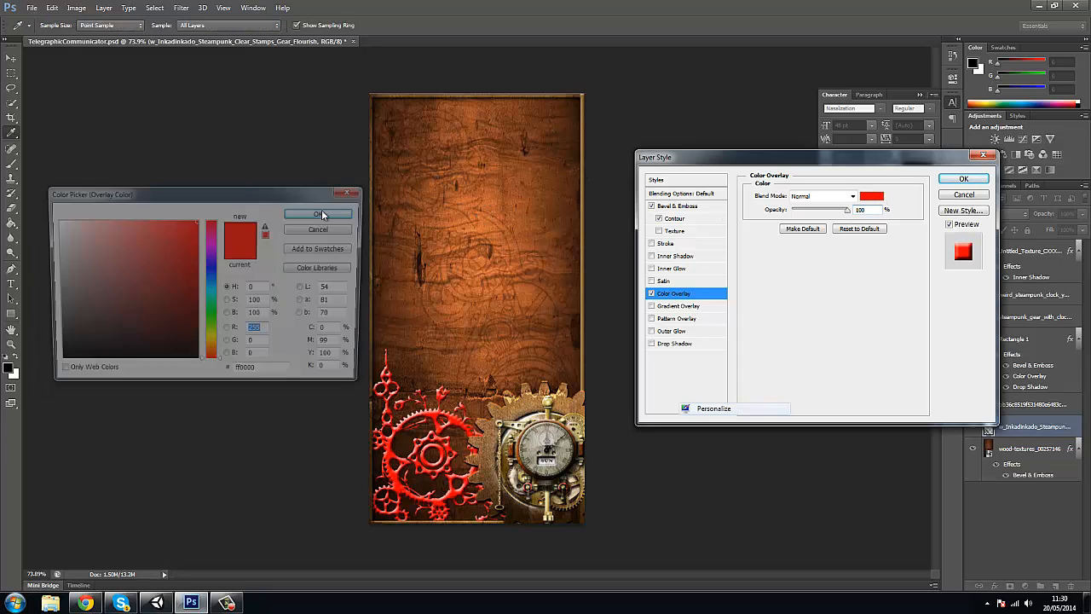
pyautogui.click(583, 212)
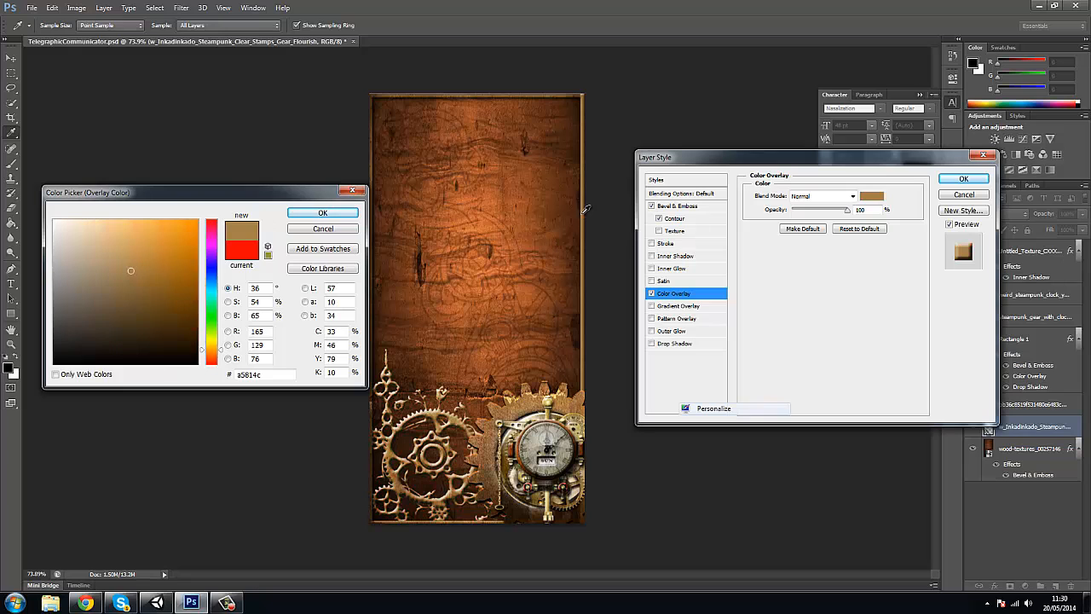
pyautogui.click(335, 213)
pyautogui.click(963, 179)
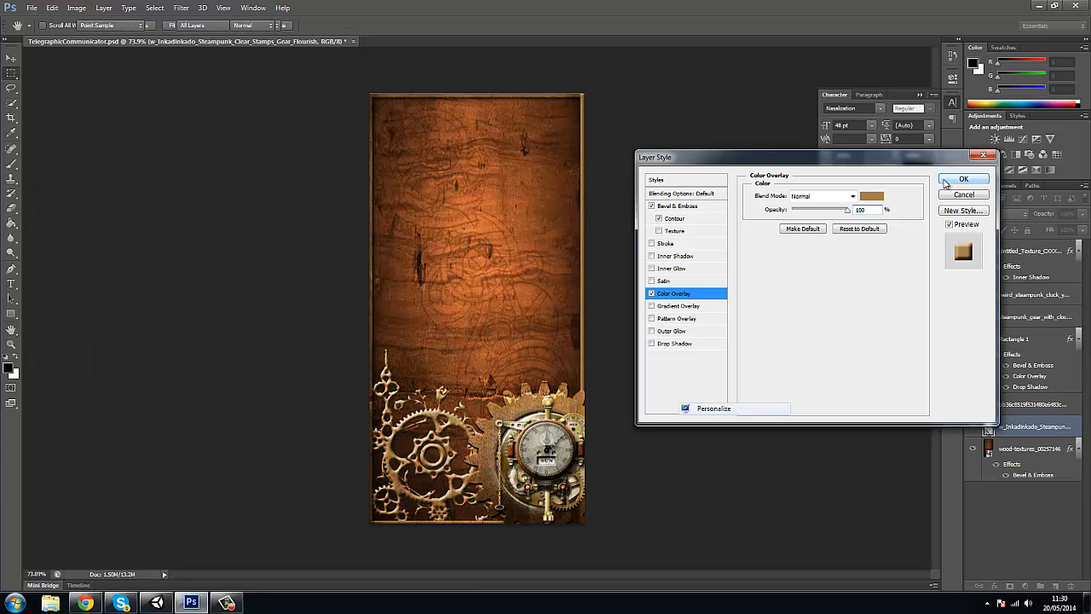
# Scale the gear flourish to about 100.56% by 101.59%, turn it 180°, and place it along the panel's upper edge
pyautogui.hotkey('ctrl', 't')
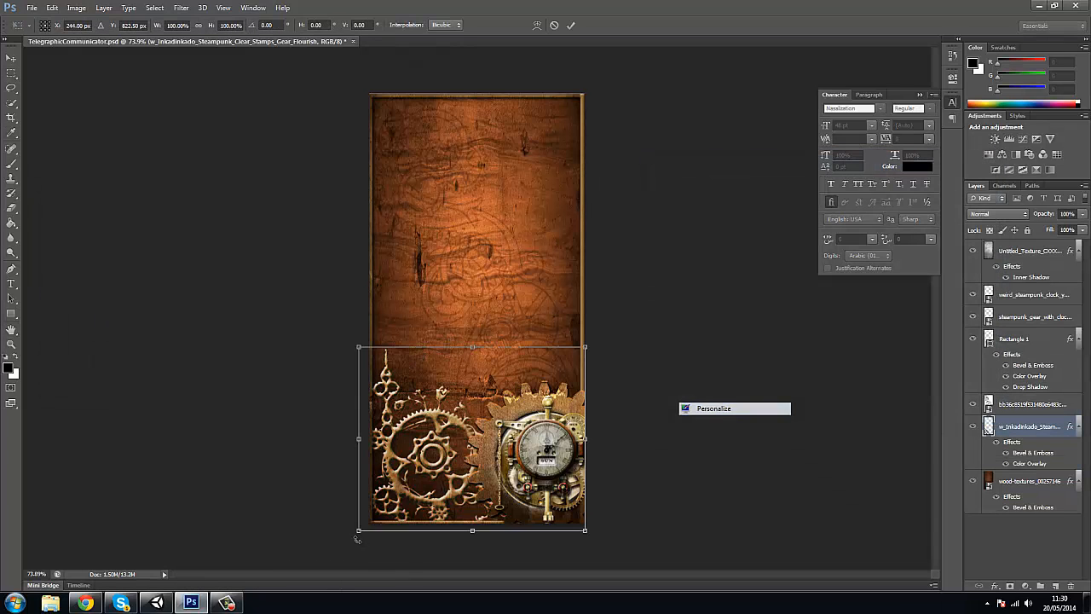
pyautogui.moveTo(354, 534); pyautogui.dragTo(353, 536)
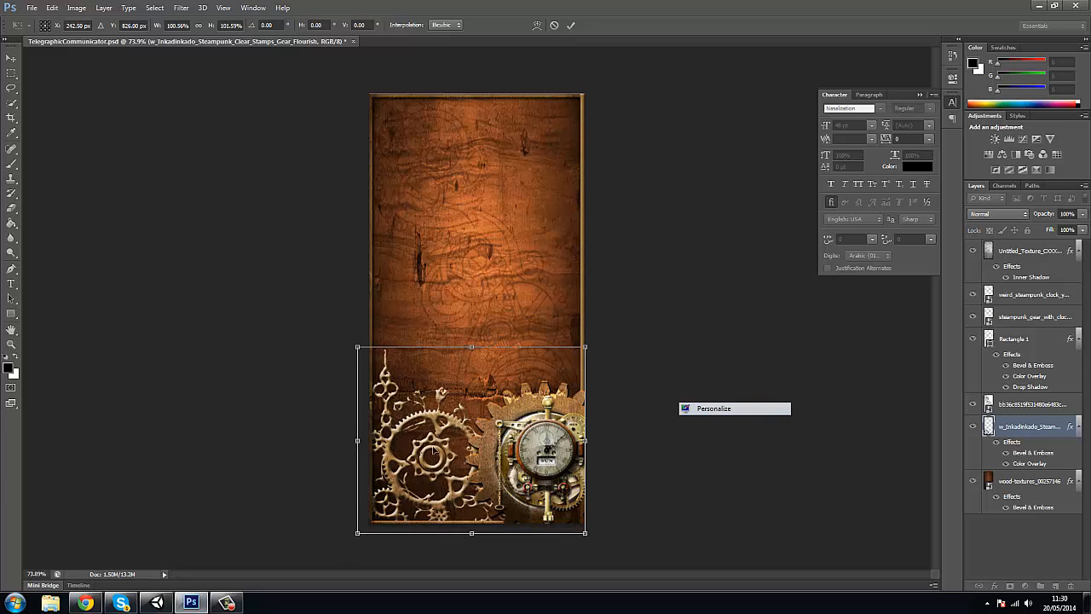
pyautogui.moveTo(436, 450); pyautogui.dragTo(430, 282)
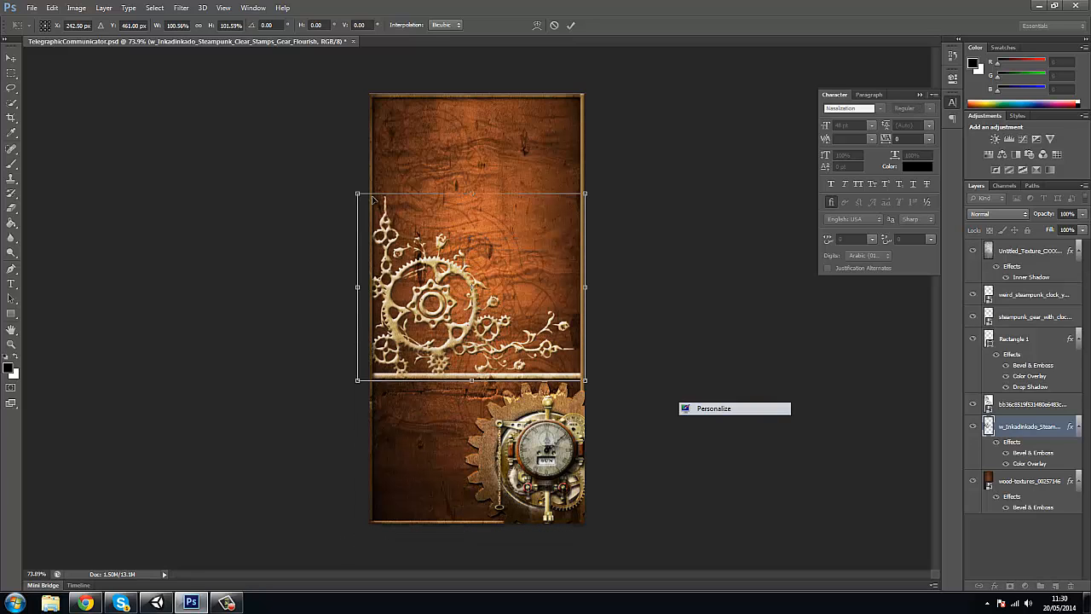
pyautogui.moveTo(347, 181); pyautogui.dragTo(878, 586)
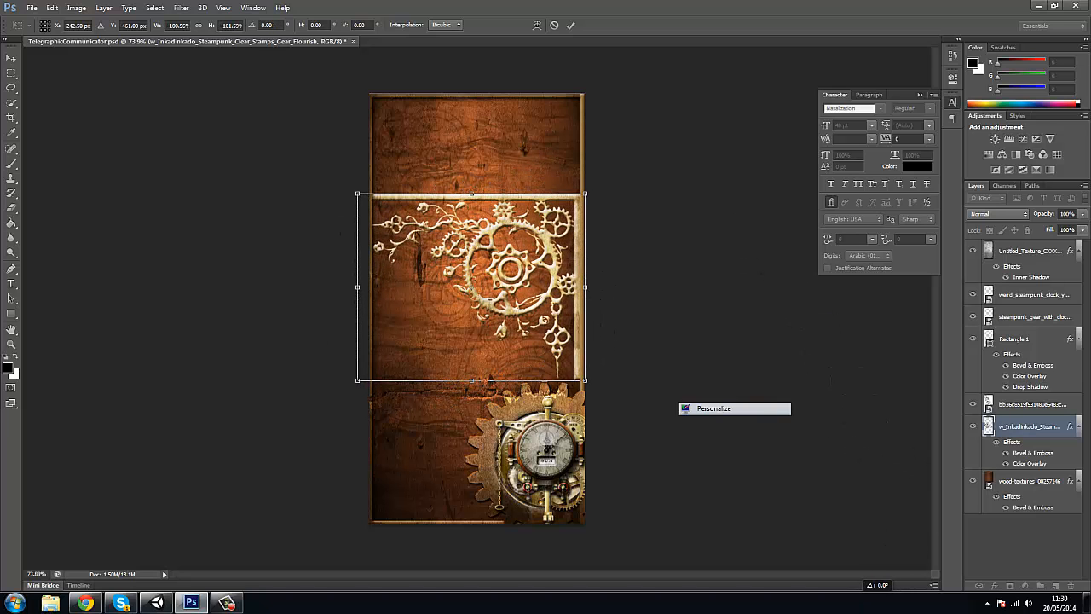
pyautogui.moveTo(583, 238); pyautogui.dragTo(583, 141)
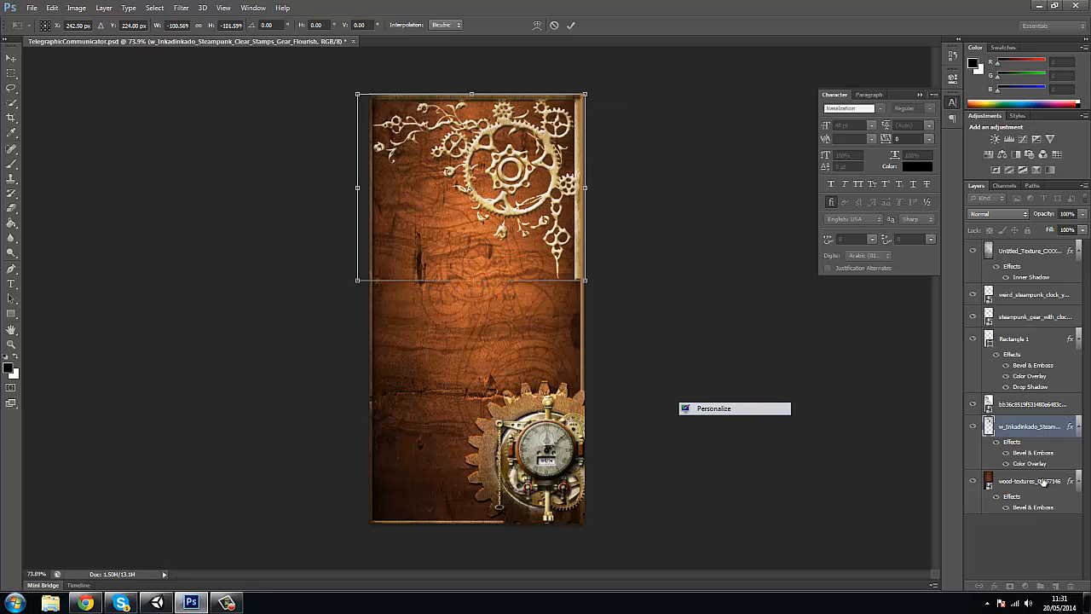
pyautogui.press('Return')
# Shift the gear flourish slightly right so its straight vertical bar falls outside the panel's edge
pyautogui.moveTo(1045, 427); pyautogui.dragTo(1033, 531)
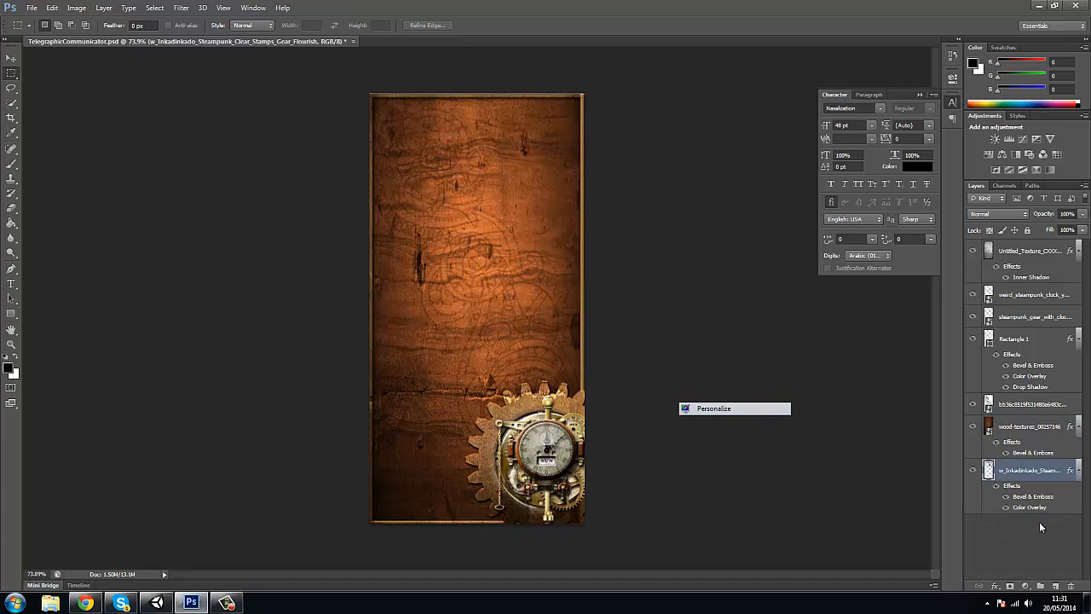
pyautogui.hotkey('ctrl', 'z')
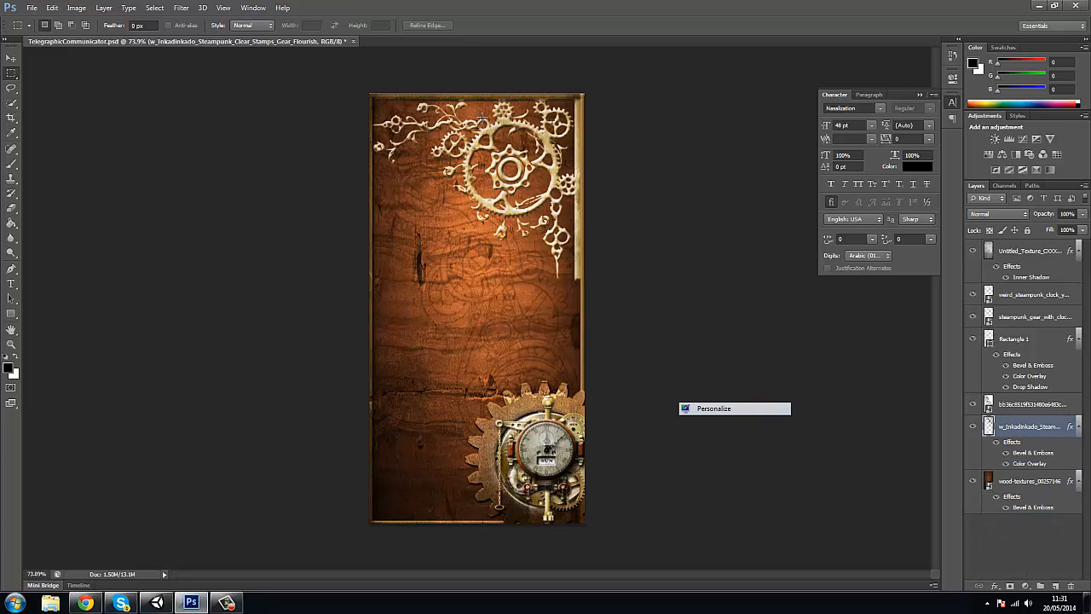
pyautogui.click(8, 65)
pyautogui.moveTo(492, 137); pyautogui.dragTo(538, 136)
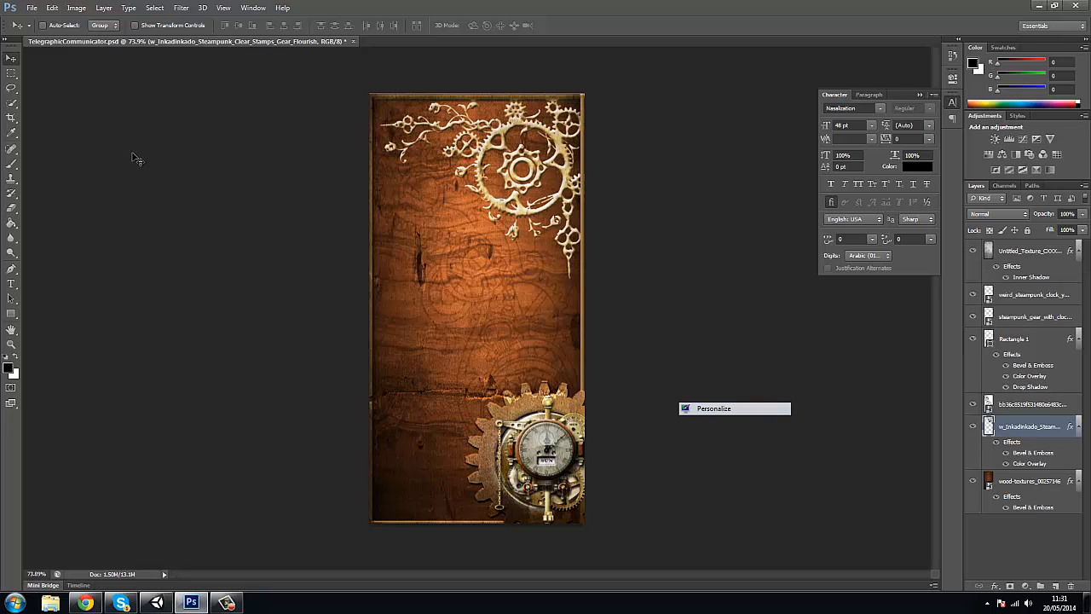
pyautogui.scroll(-3, 291, 267)
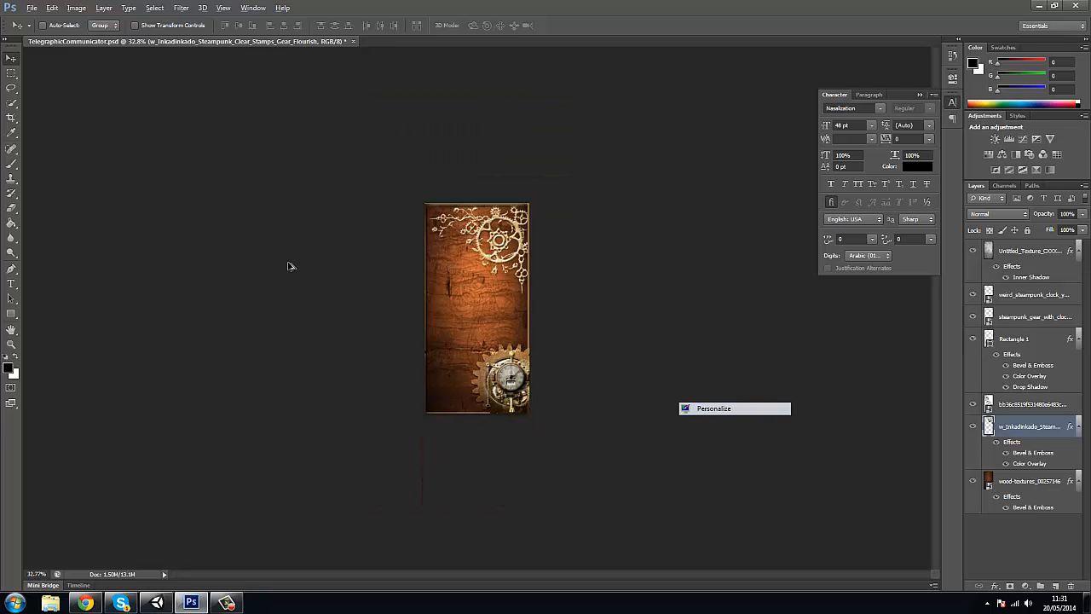
pyautogui.scroll(3, 292, 266)
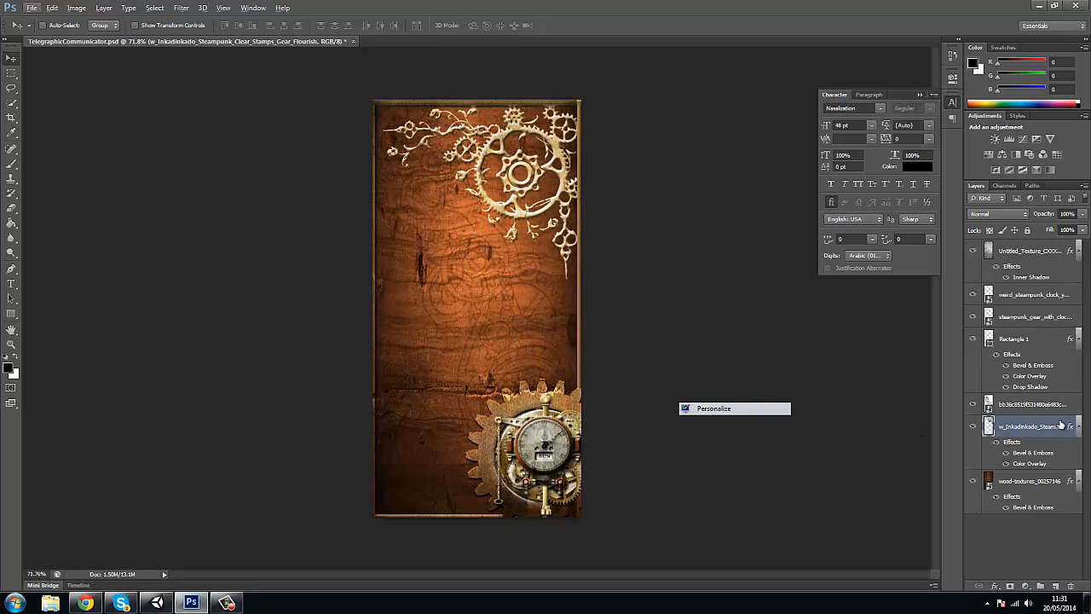
# Turn off the Contour of the gear flourish's Bevel & Emboss, keeping the brass Color Overlay enabled
pyautogui.doubleClick(1061, 425)
pyautogui.doubleClick(1065, 418)
pyautogui.click(689, 220)
pyautogui.click(659, 219)
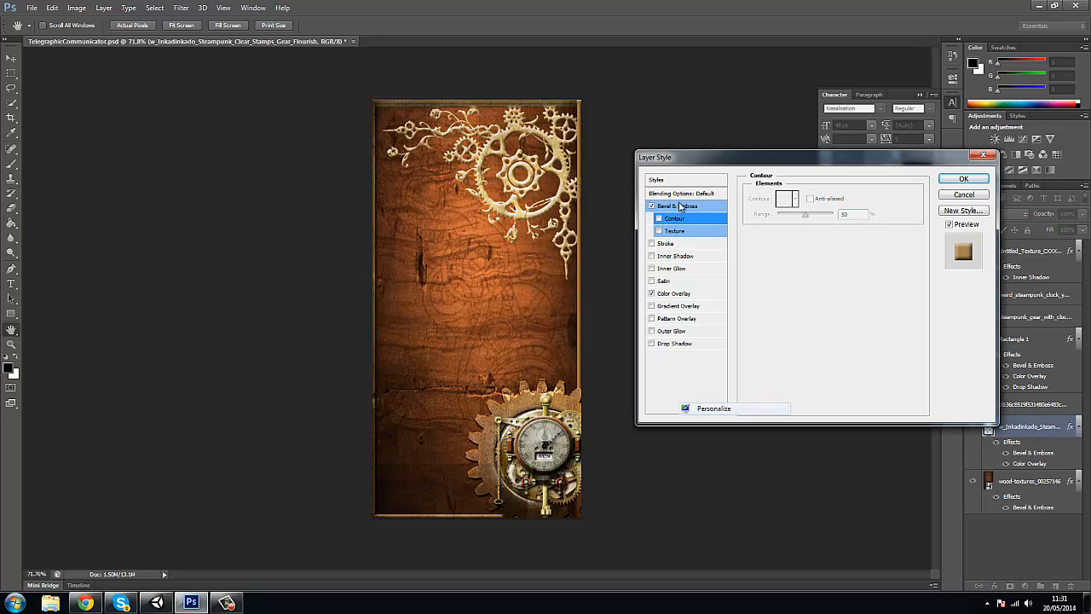
pyautogui.click(651, 293)
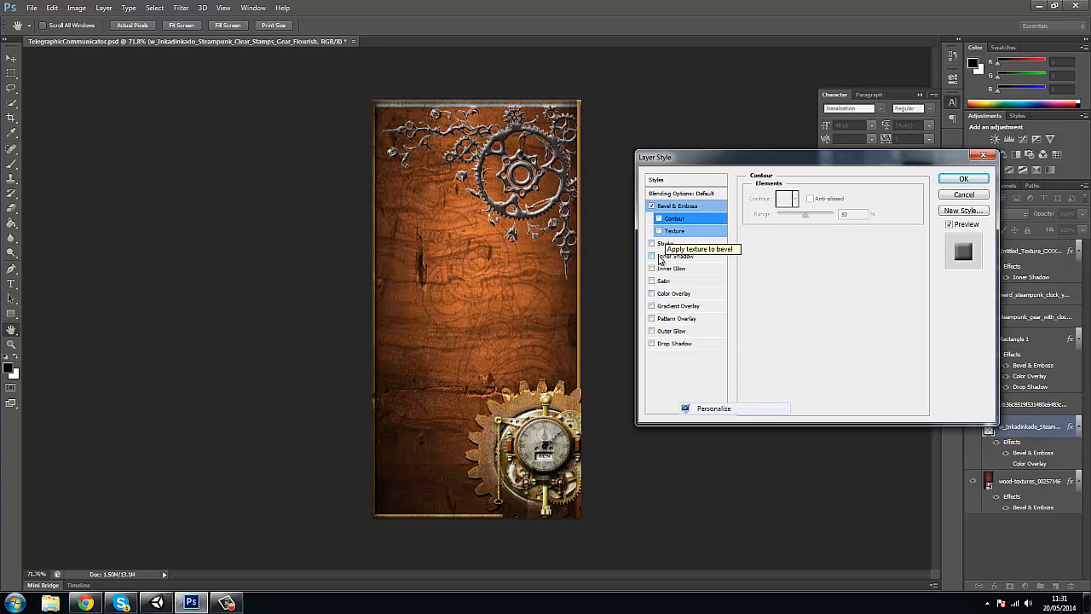
pyautogui.click(651, 293)
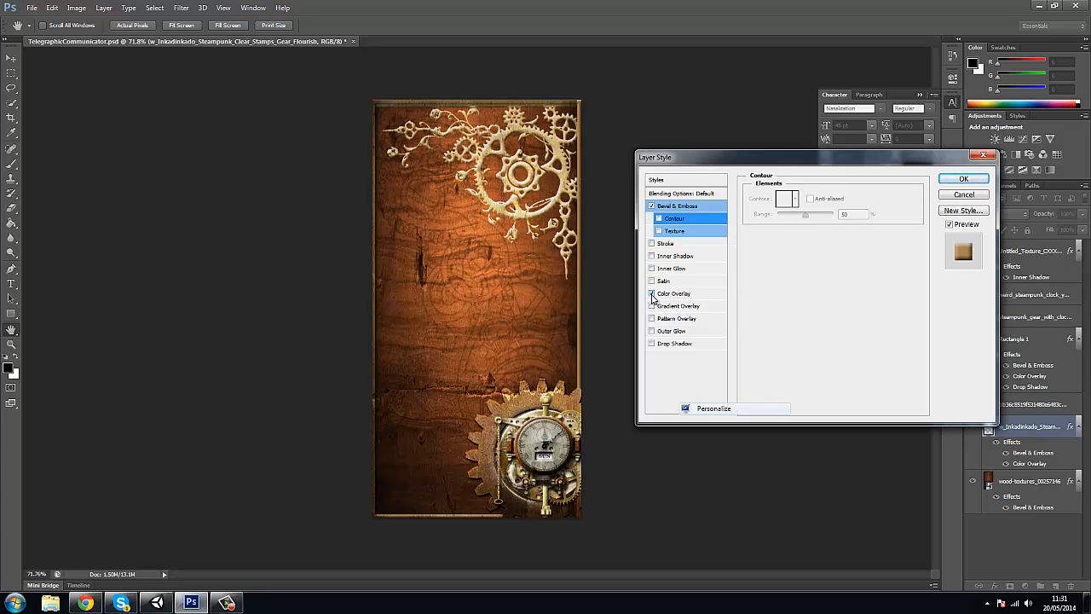
pyautogui.click(963, 179)
# Set the gear flourish layer's blend mode to Overlay and move it above the faint line drawing layer, beneath Rectangle 1
pyautogui.click(1014, 214)
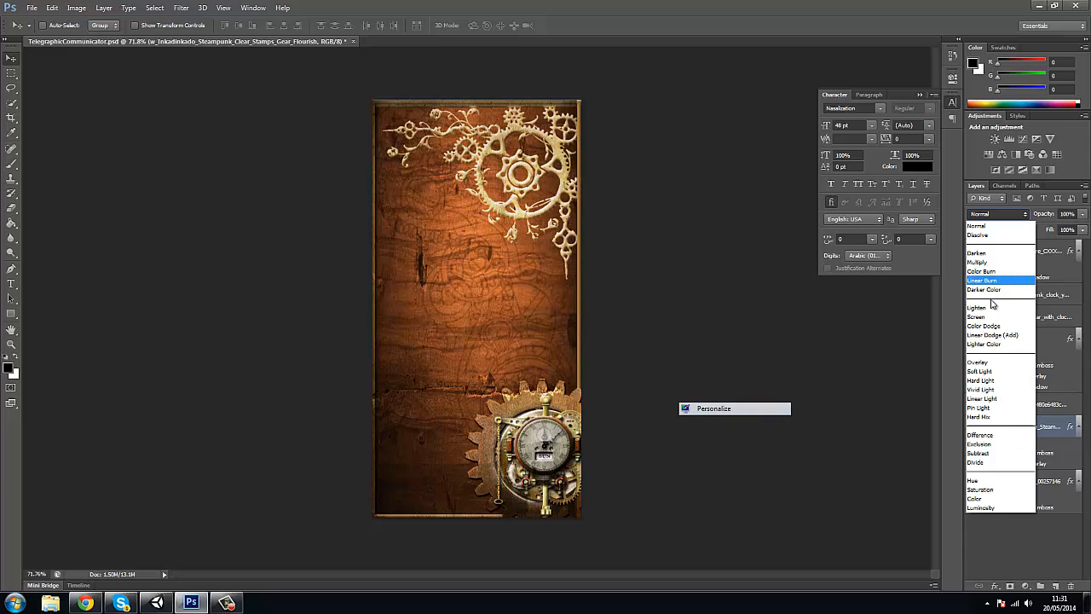
pyautogui.click(985, 362)
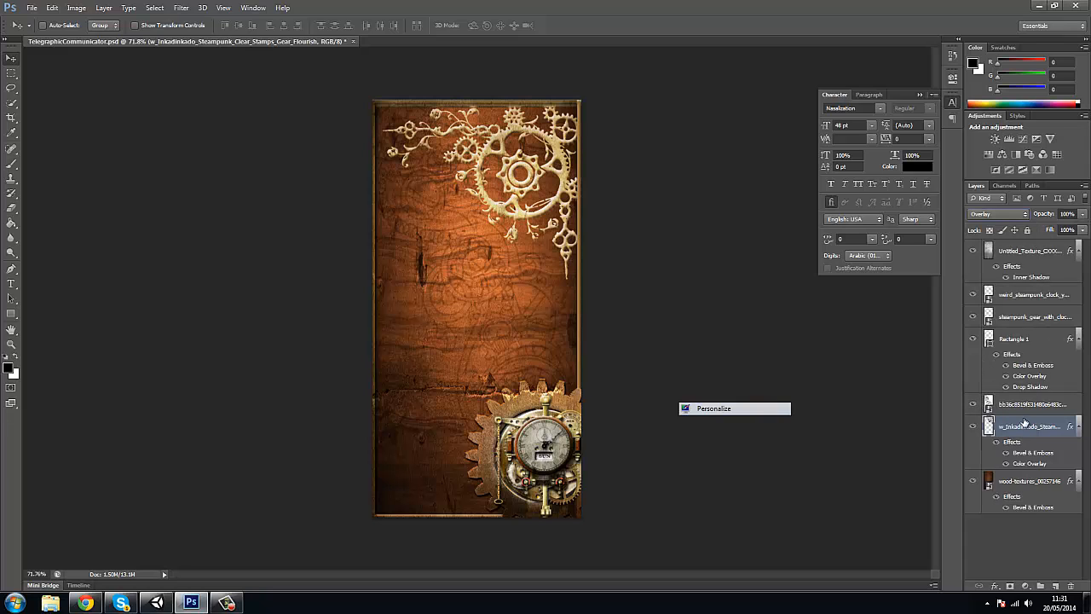
pyautogui.moveTo(1029, 286); pyautogui.dragTo(1046, 450)
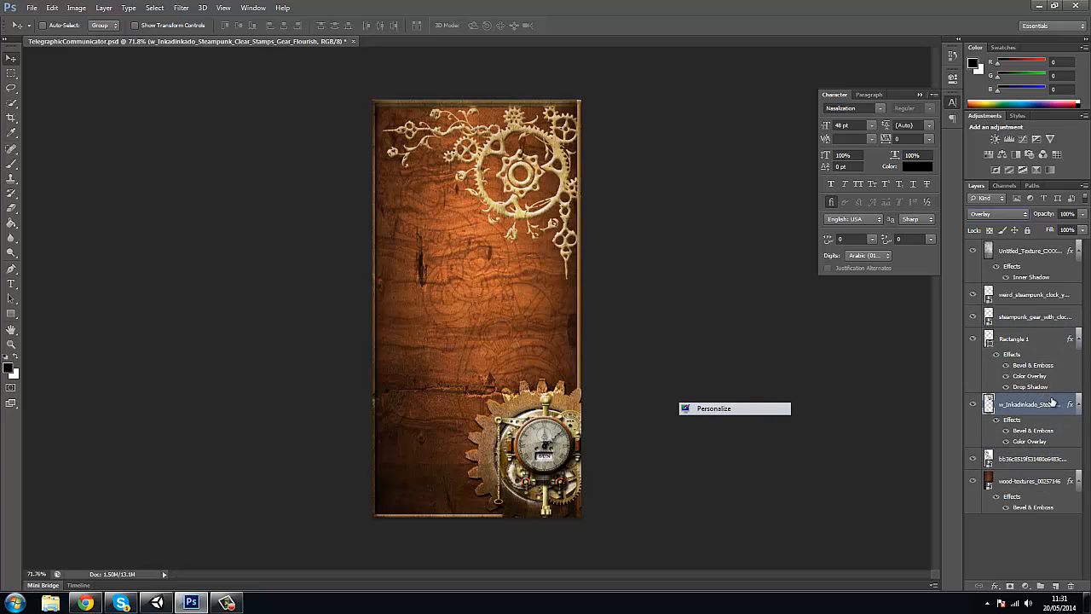
# Open the layer style of the embossed gear flourish and go to its Blending Options, dismissing the Help application error
pyautogui.doubleClick(1014, 401)
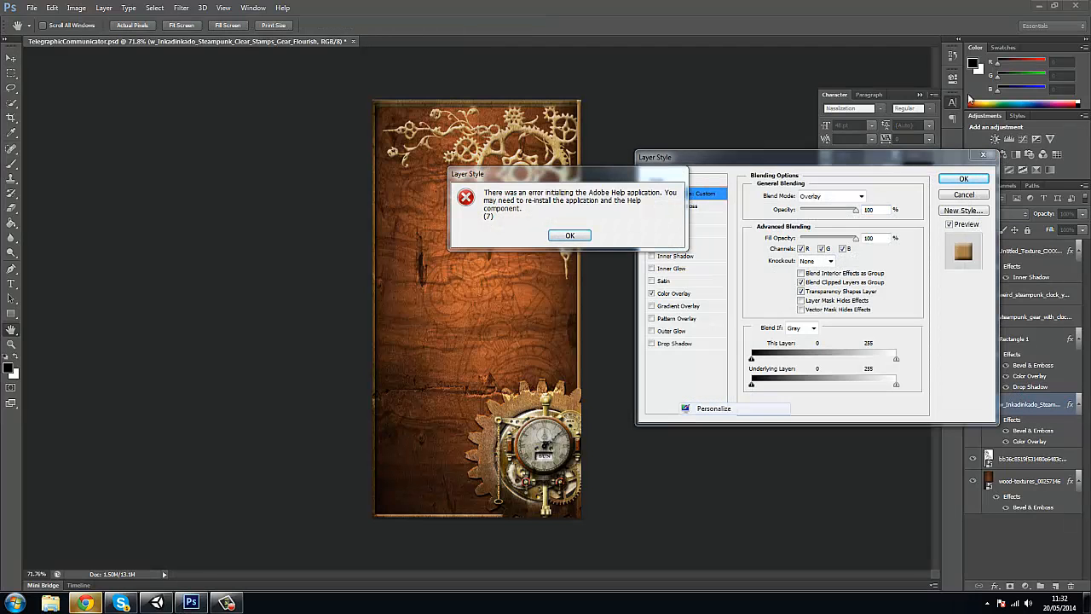
pyautogui.click(569, 235)
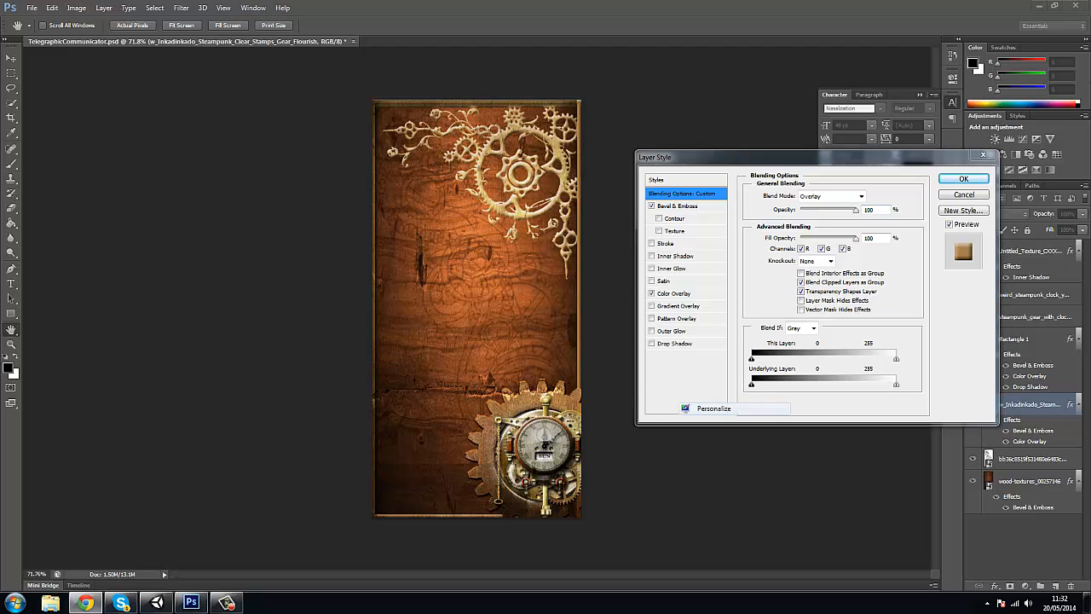
pyautogui.click(703, 207)
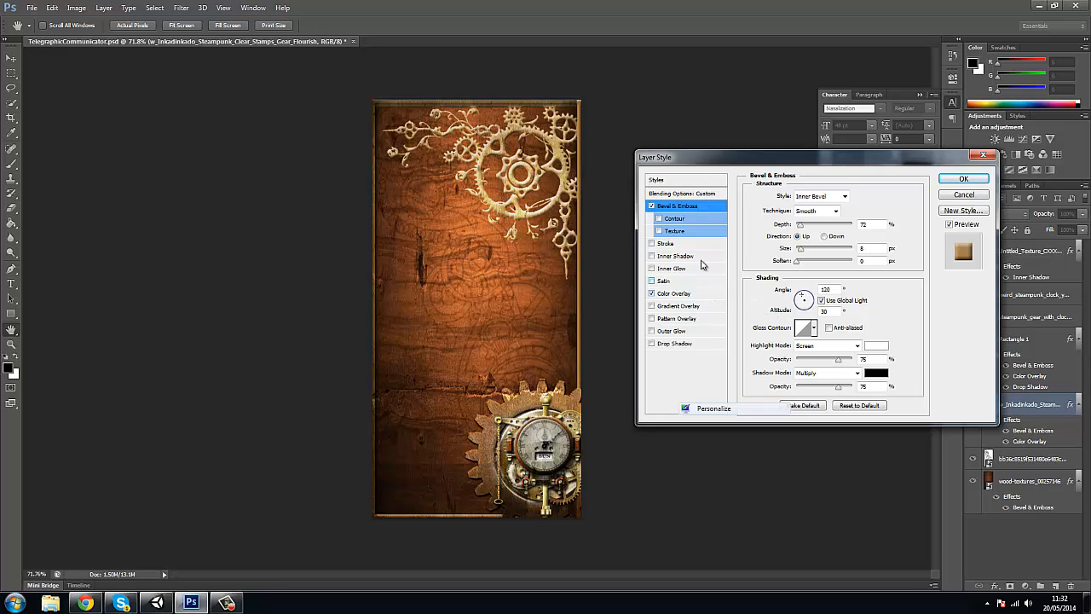
pyautogui.click(687, 194)
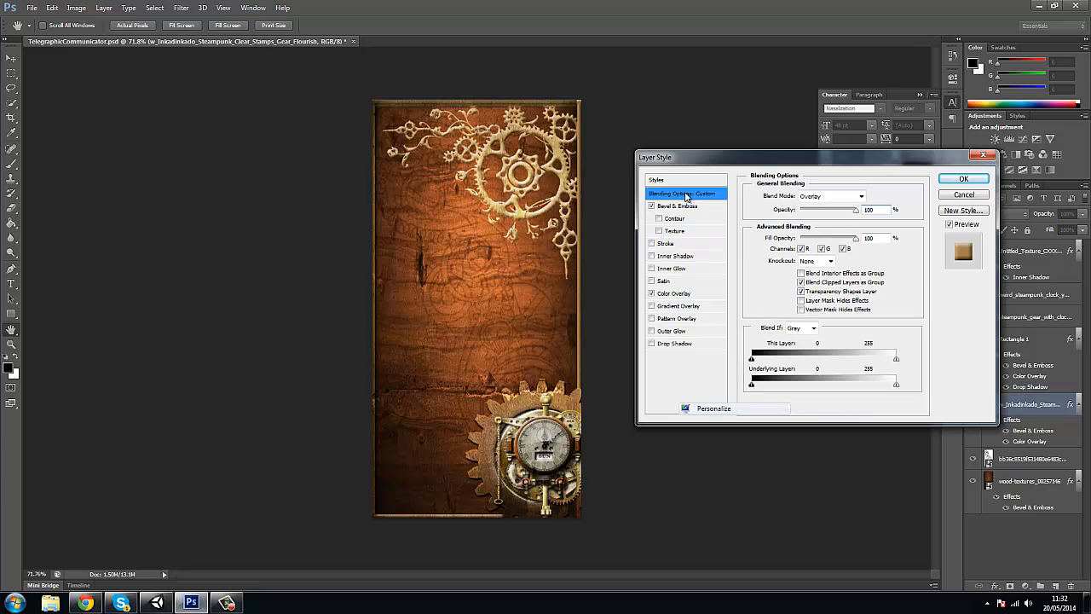
# Try the gear flourish without its brass Color Overlay, testing a Stroke and a reduced layer opacity, and restore the overlay
pyautogui.moveTo(854, 210); pyautogui.dragTo(865, 240)
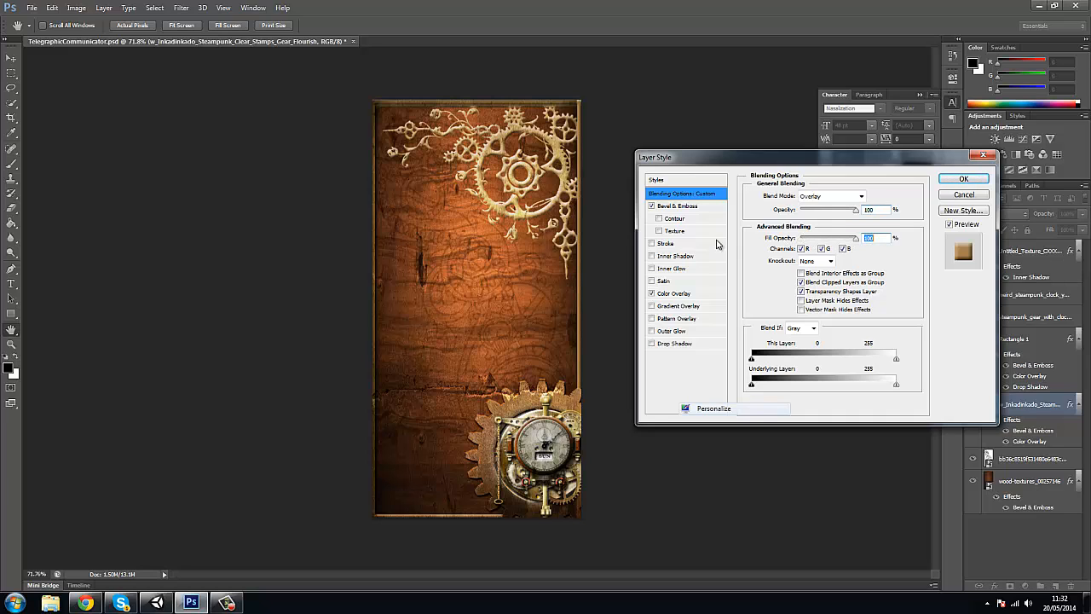
pyautogui.click(675, 291)
pyautogui.click(651, 292)
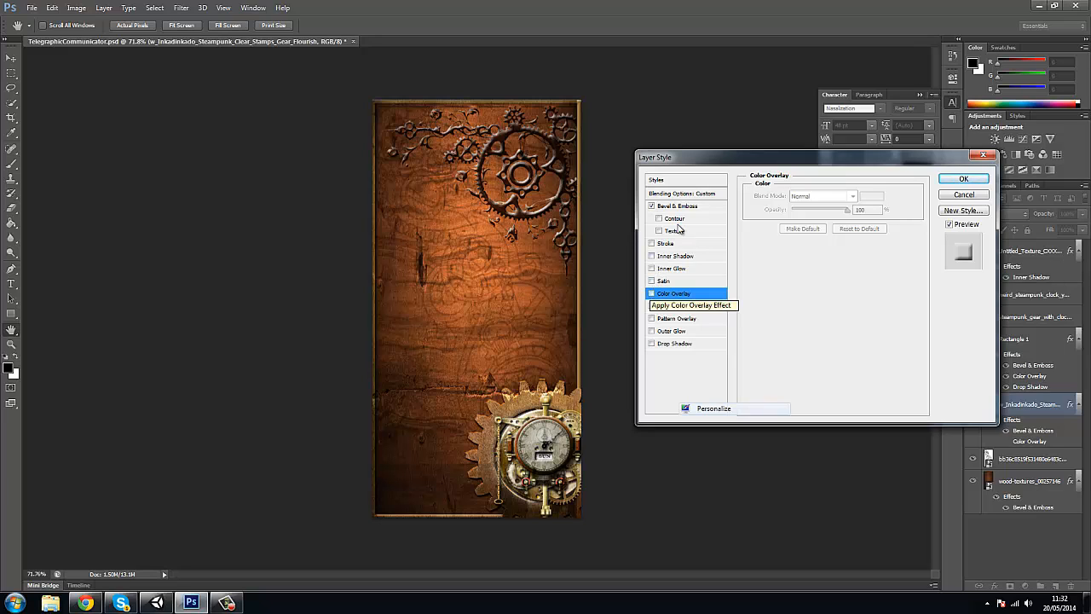
pyautogui.click(663, 244)
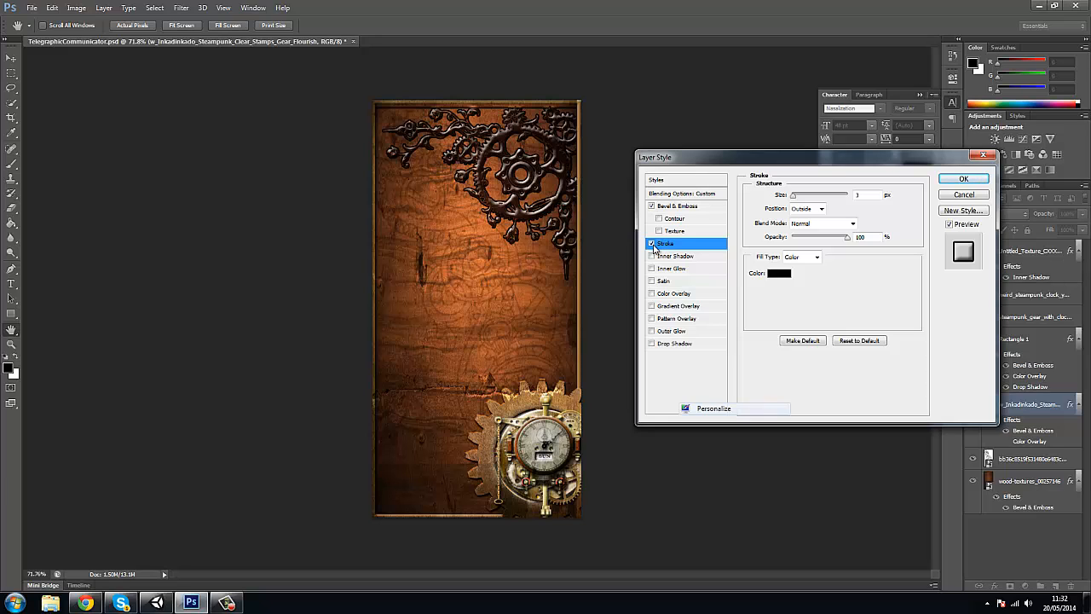
pyautogui.click(652, 245)
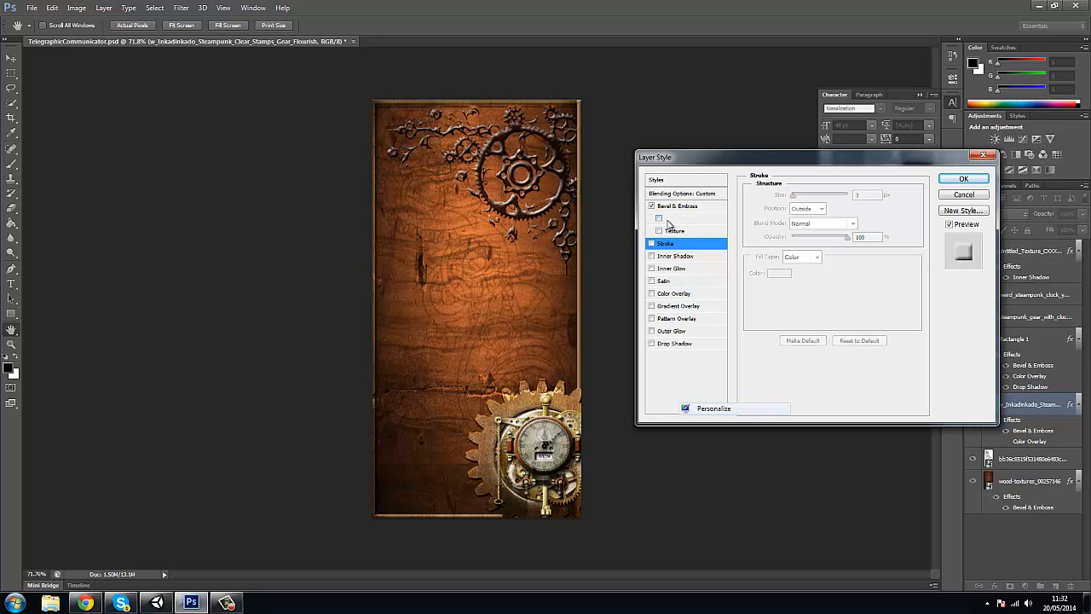
pyautogui.click(691, 194)
pyautogui.moveTo(831, 213)
pyautogui.mouseDown()
pyautogui.moveTo(811, 213)
pyautogui.moveTo(825, 213)
pyautogui.mouseUp()
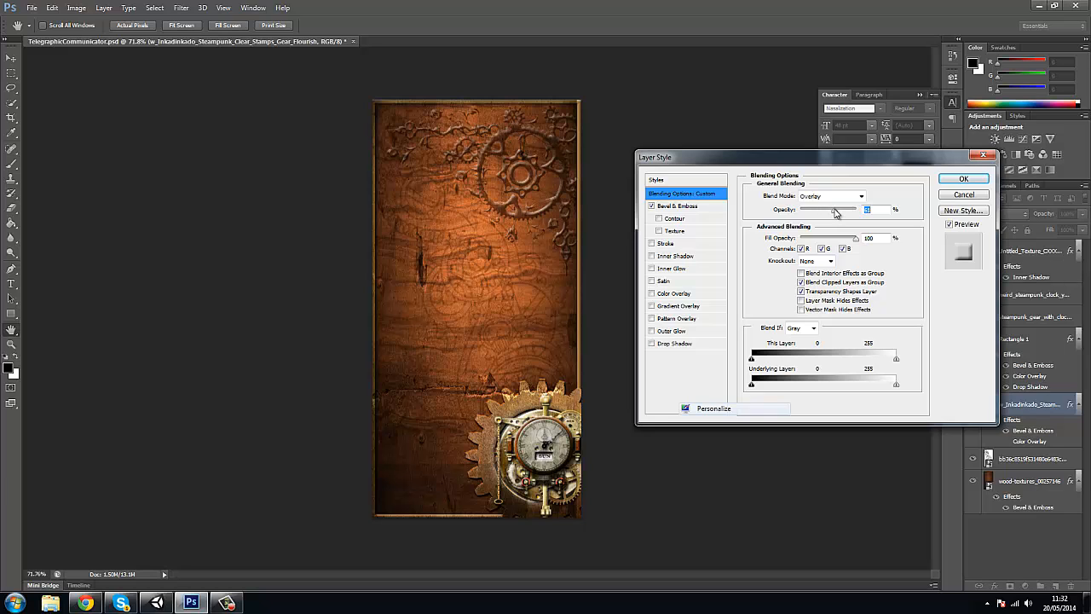
pyautogui.click(670, 292)
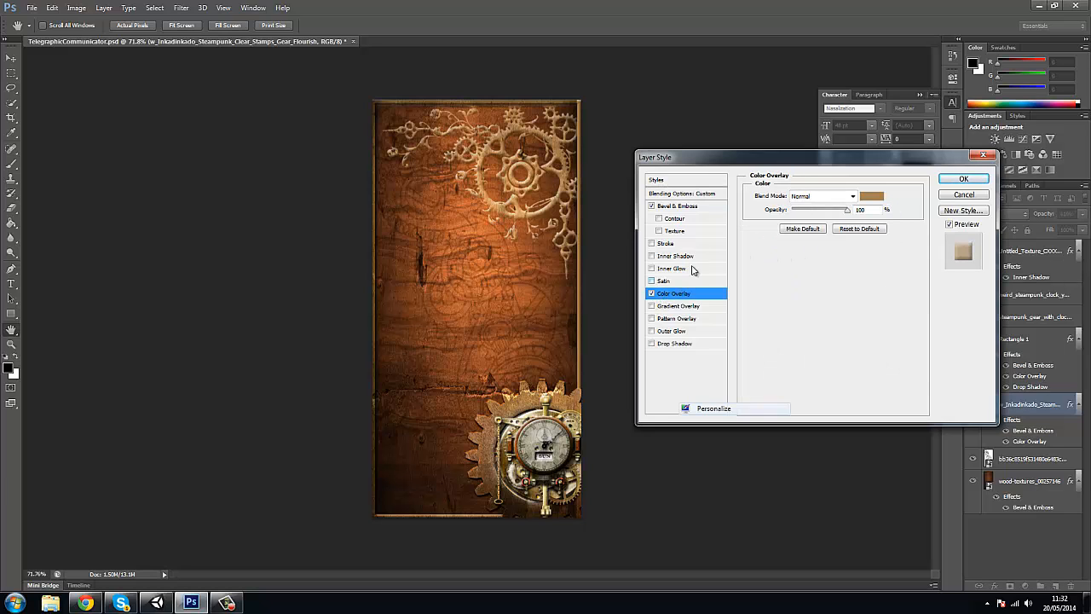
# Set the gear flourish layer's opacity to 33%, apply the layer style, and save the document
pyautogui.click(682, 193)
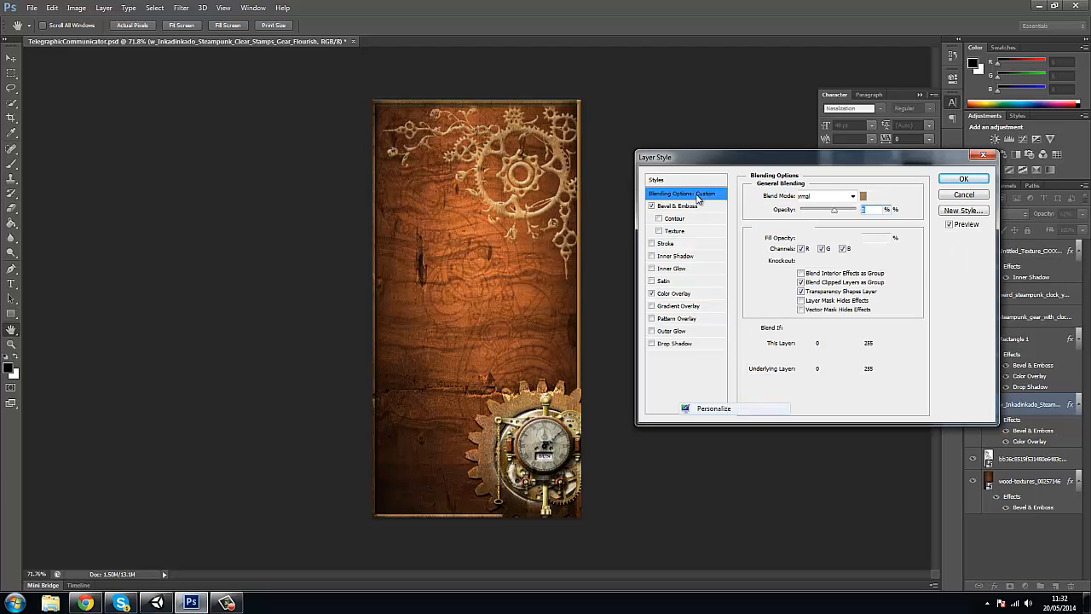
pyautogui.moveTo(825, 213); pyautogui.dragTo(820, 215)
pyautogui.click(963, 179)
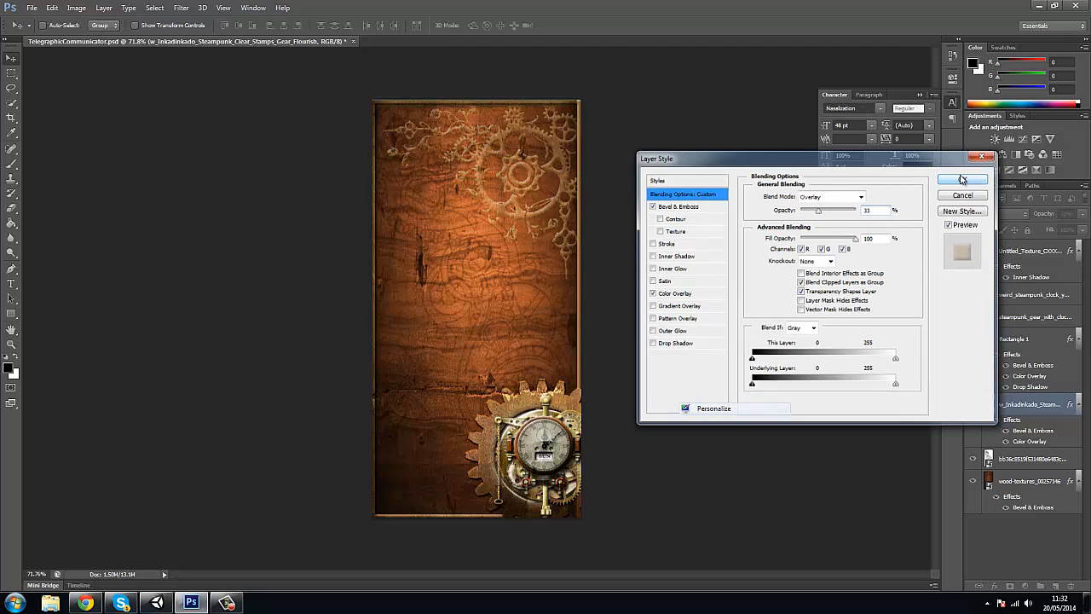
pyautogui.hotkey('ctrl', '-')
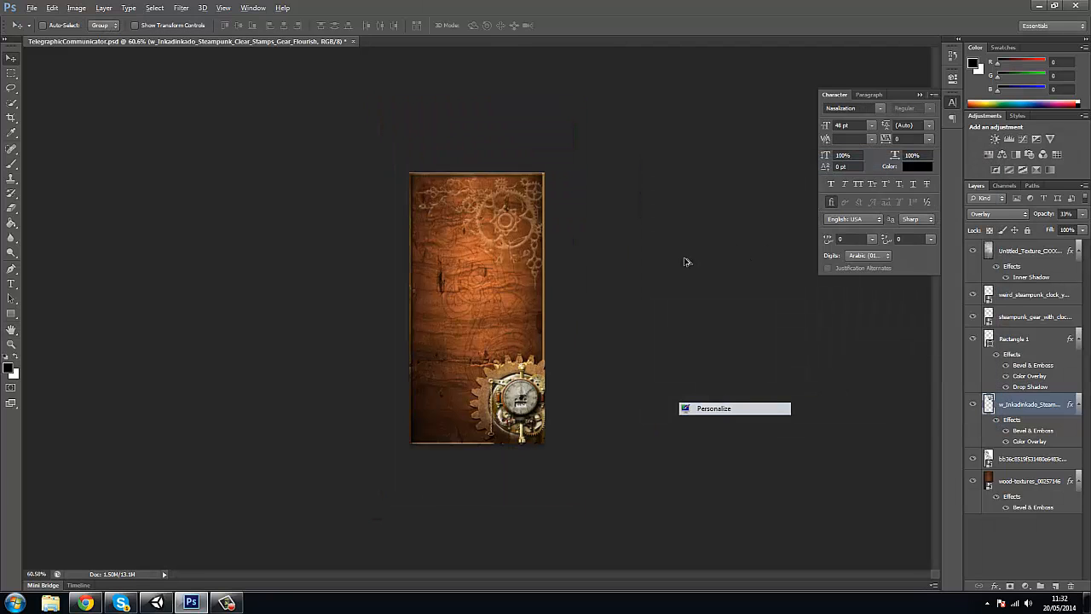
pyautogui.hotkey('ctrl', '0')
pyautogui.hotkey('ctrl', 's')
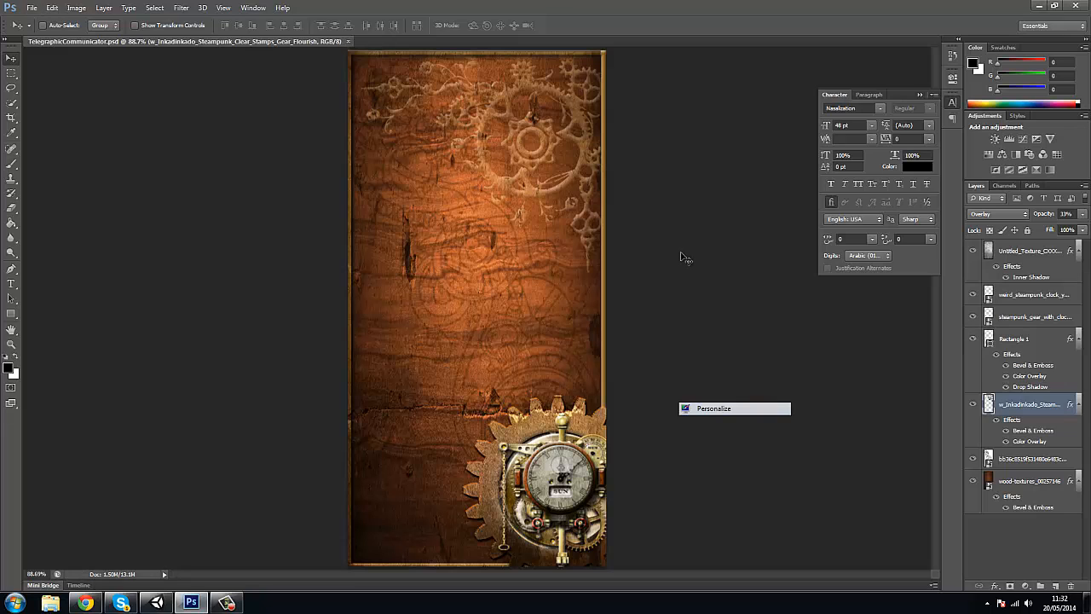
# Place the heavy_gear_flourish image at full panel width above the gear flourish layer, and position it along the panel's upper edge
pyautogui.hotkey('ctrl', '-')
pyautogui.scroll(2, 681, 256)
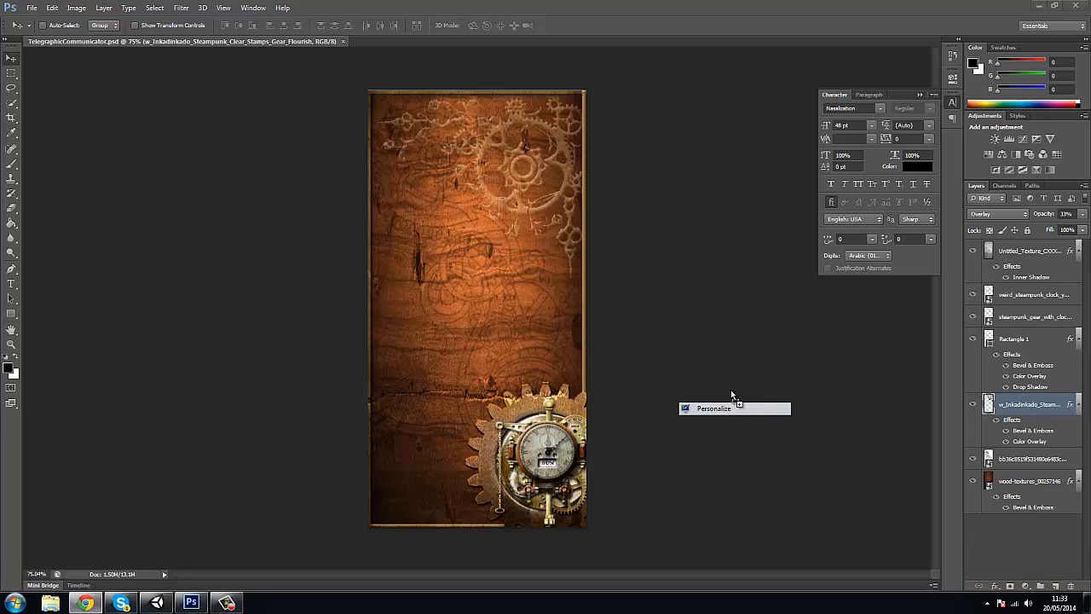
pyautogui.hotkey('ctrl', 't')
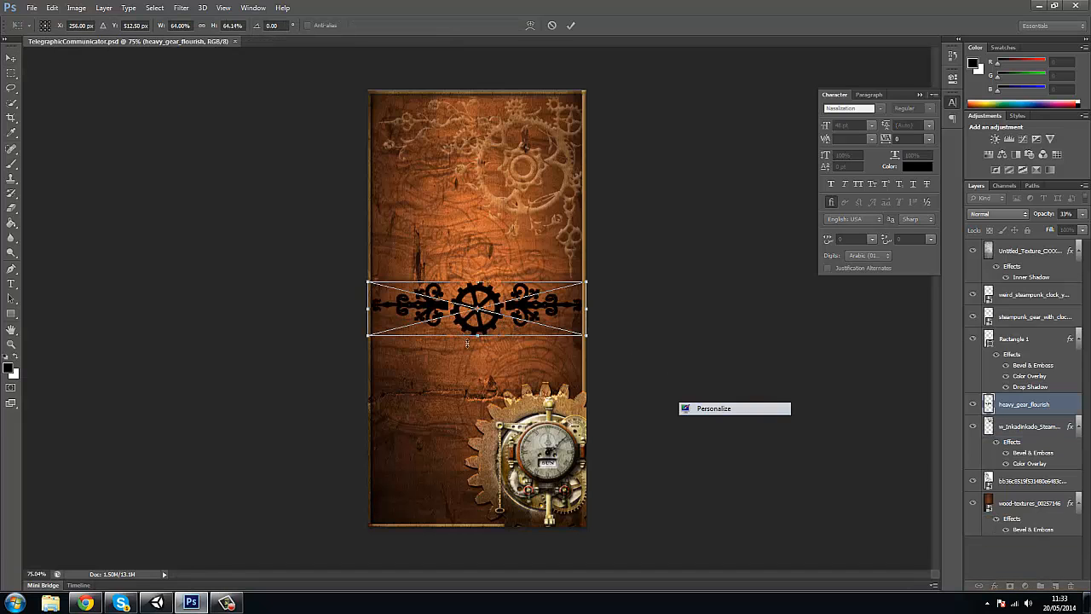
pyautogui.moveTo(486, 297); pyautogui.dragTo(482, 112)
pyautogui.press('Return')
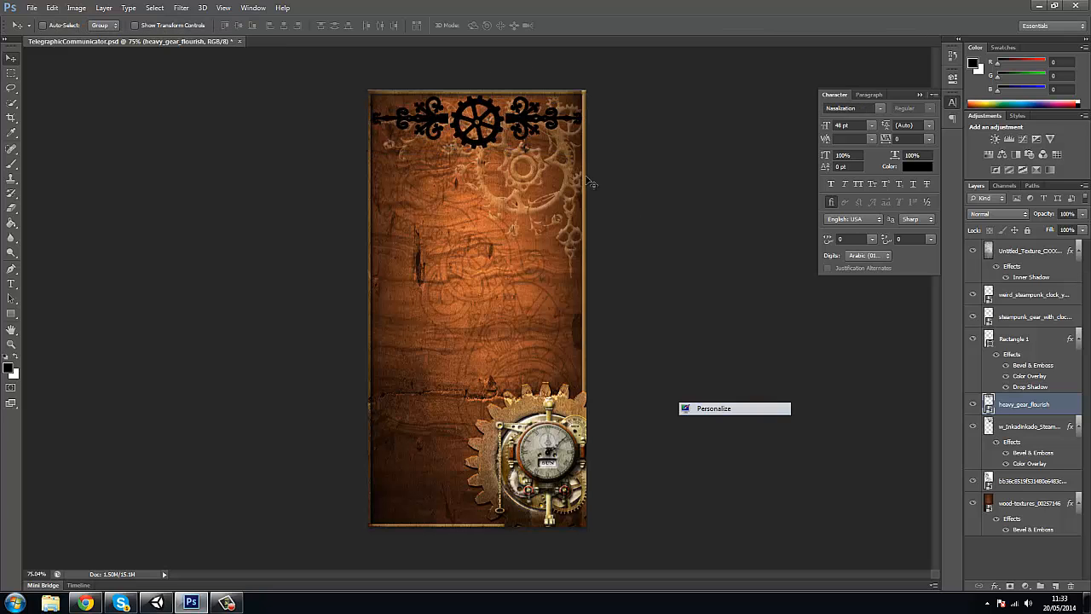
# Add Bevel & Emboss and a Color Overlay to the heavy_gear_flourish layer, and open the overlay's color picker
pyautogui.doubleClick(1060, 400)
pyautogui.click(685, 207)
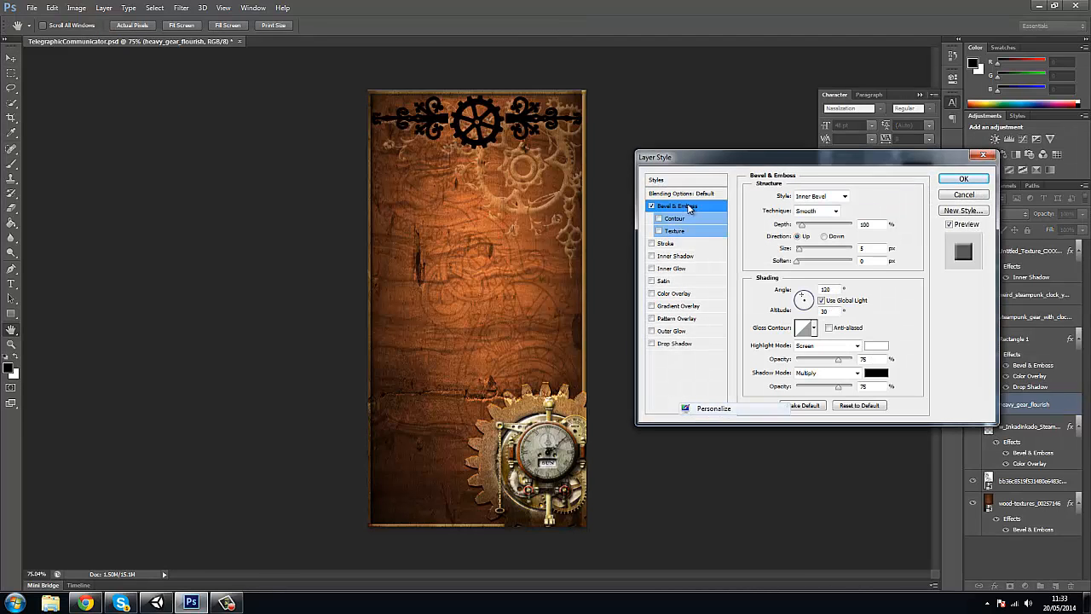
pyautogui.click(673, 295)
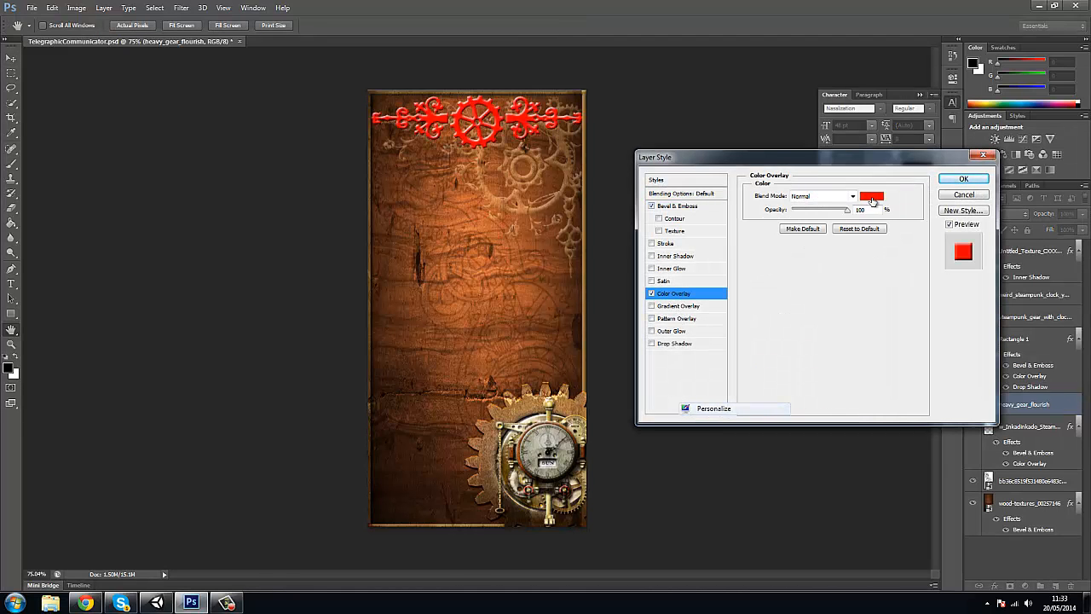
pyautogui.click(871, 197)
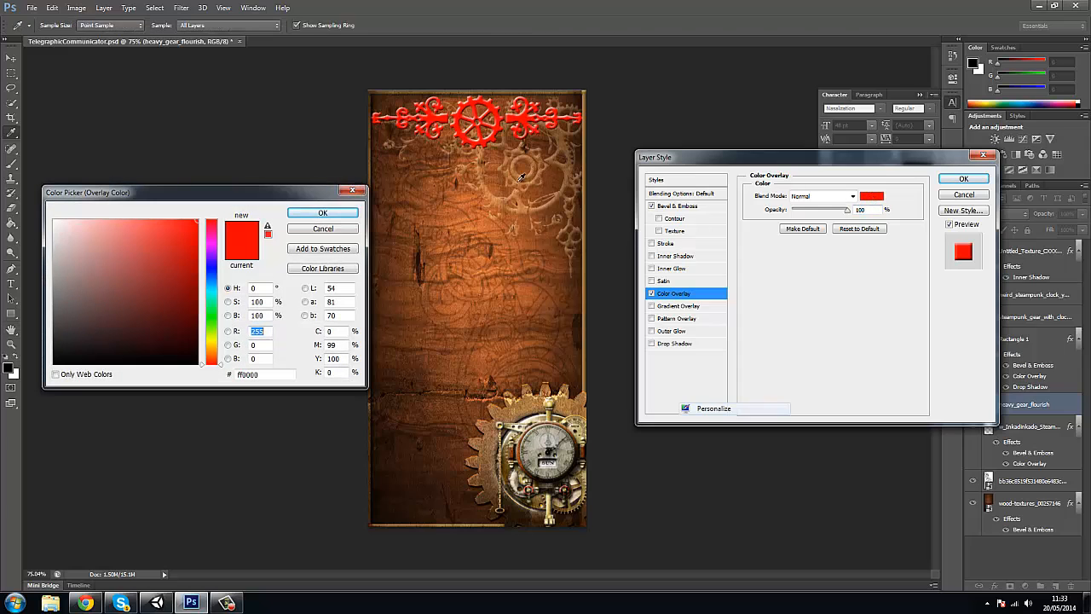
# Try brass and brown tones sampled from the frame and clock gear, and a dark grey 5b5856, as the overlay color
pyautogui.click(587, 181)
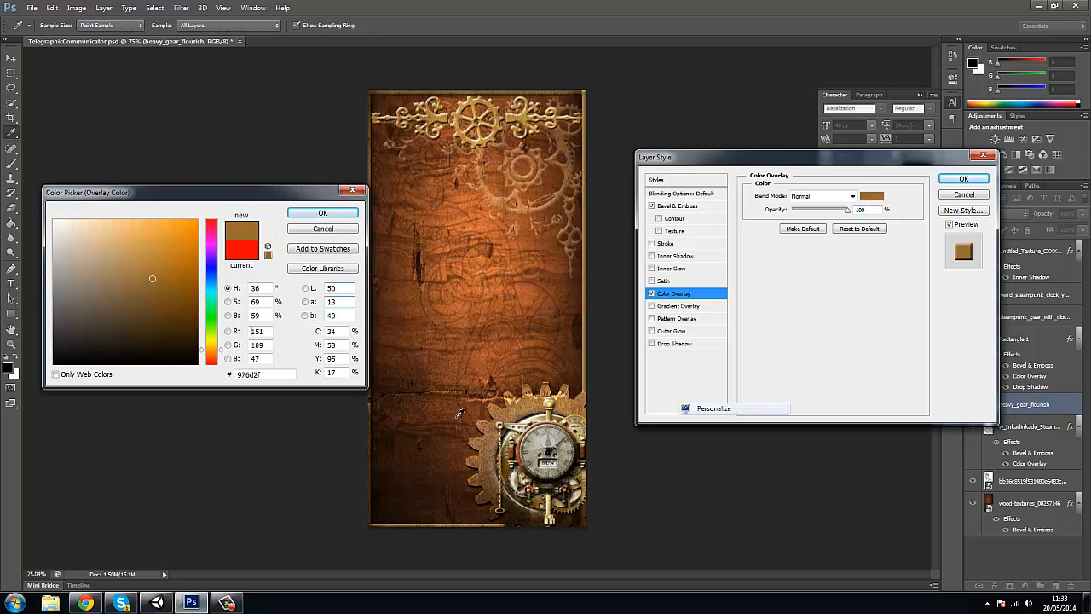
pyautogui.click(522, 405)
pyautogui.click(519, 416)
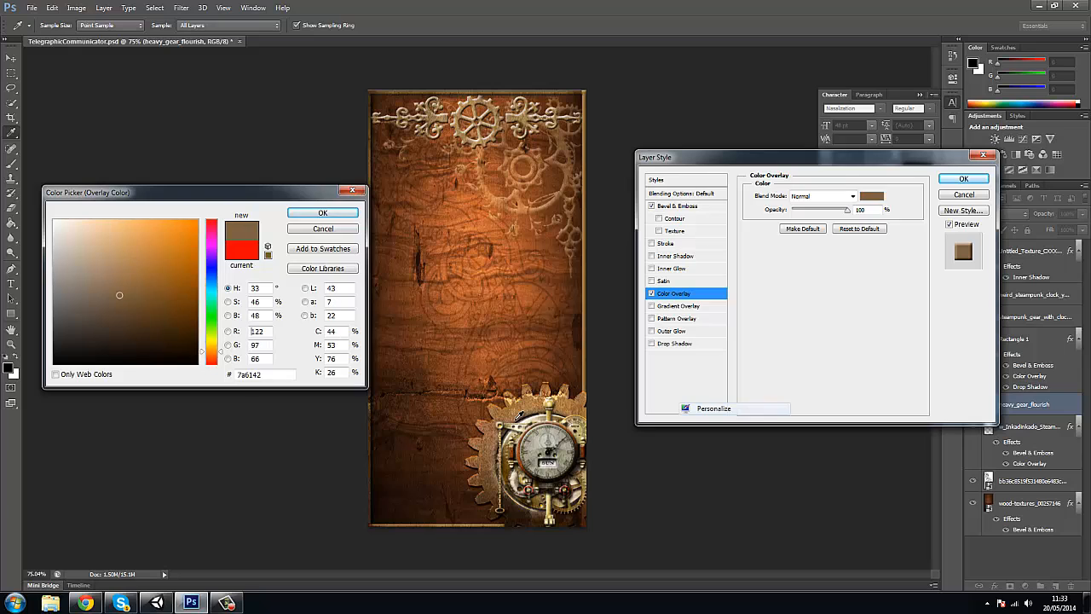
pyautogui.click(576, 424)
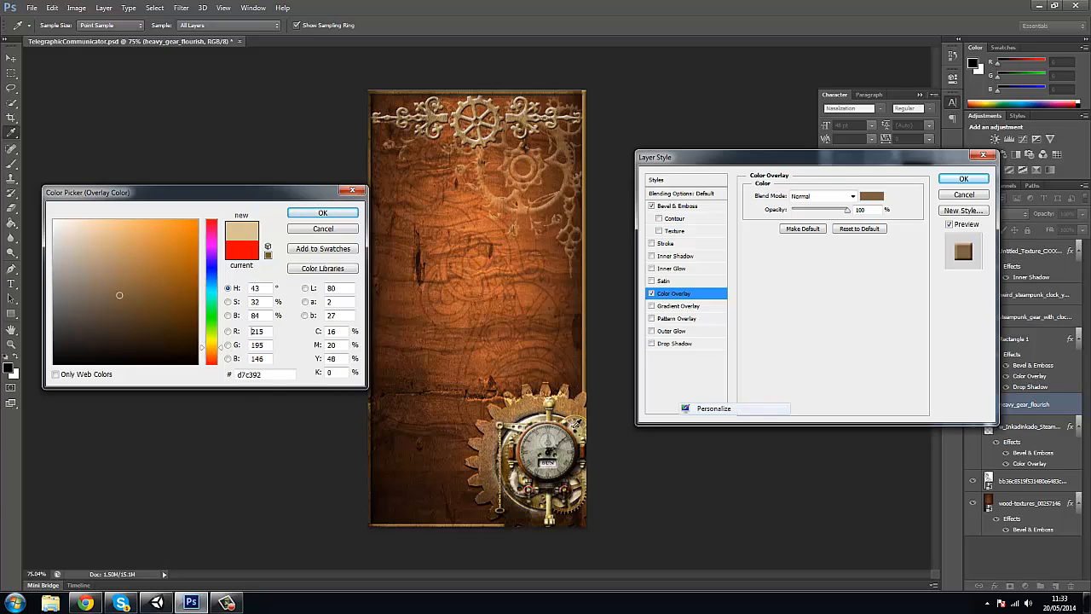
pyautogui.click(484, 445)
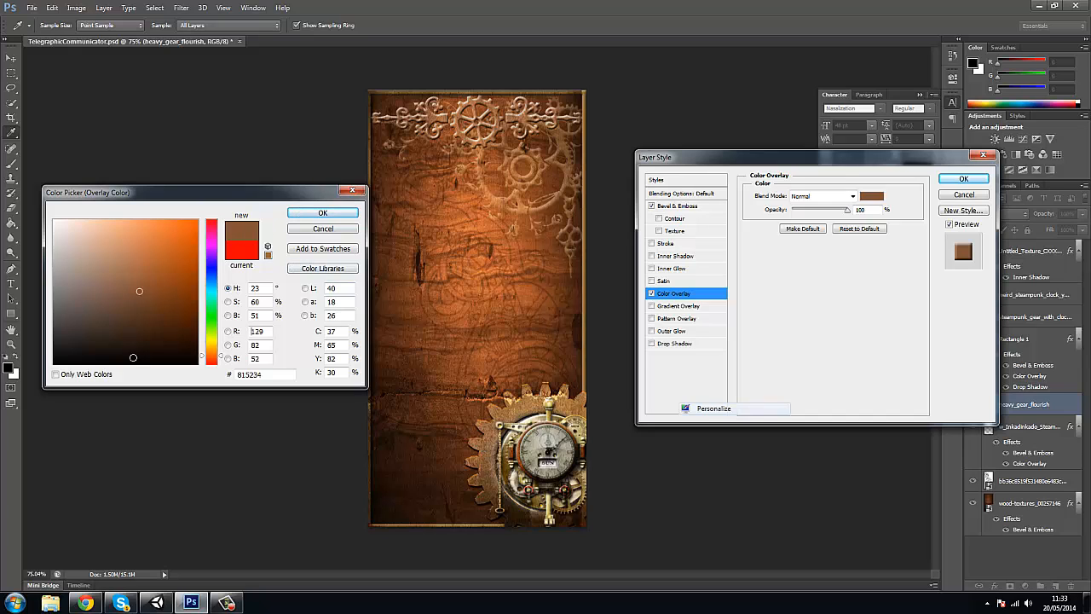
pyautogui.click(88, 334)
pyautogui.click(61, 314)
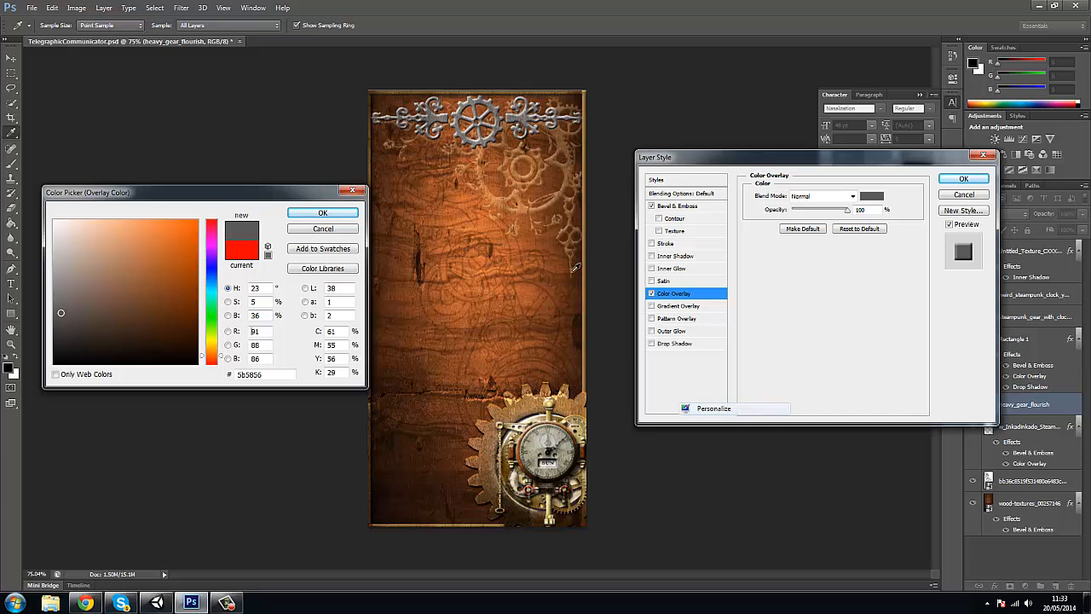
# Sample tones from the artwork around the clock gear and set the heavy flourish's Color Overlay to golden brown ab7946
pyautogui.click(567, 187)
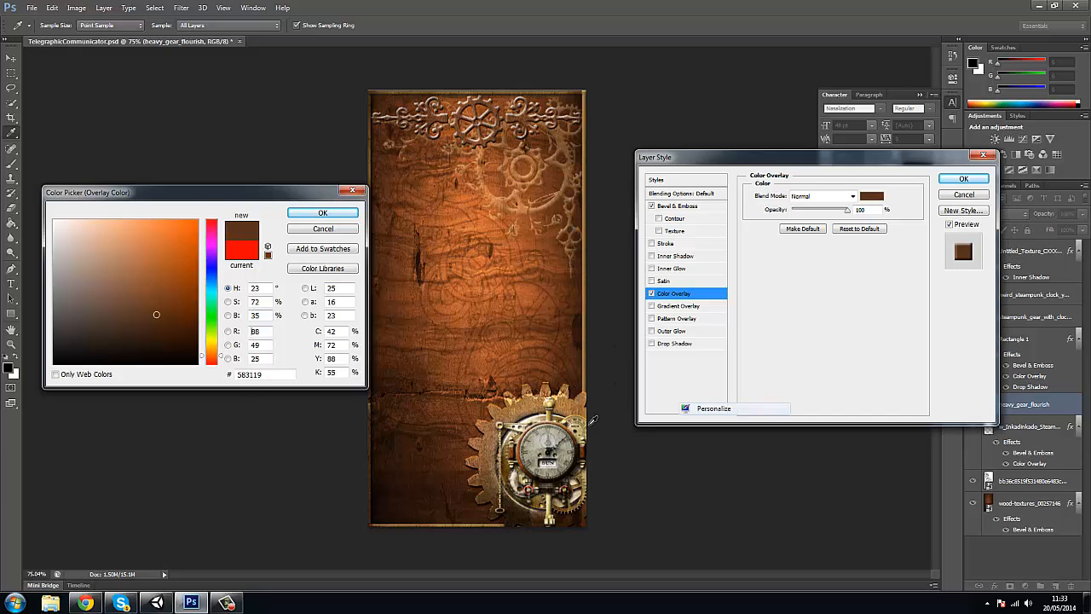
pyautogui.click(531, 416)
pyautogui.click(547, 418)
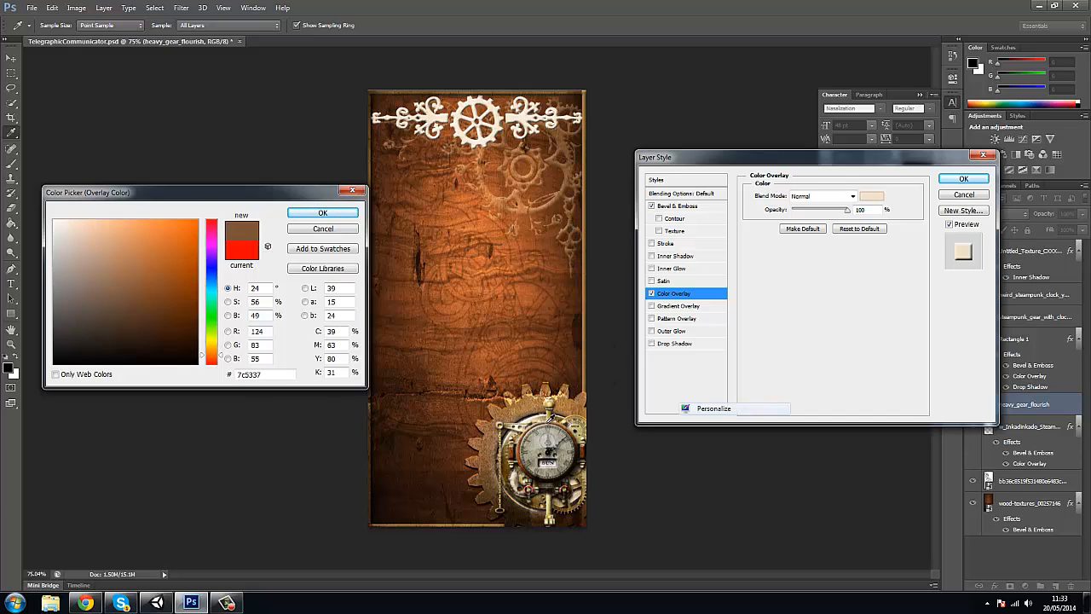
pyautogui.click(547, 417)
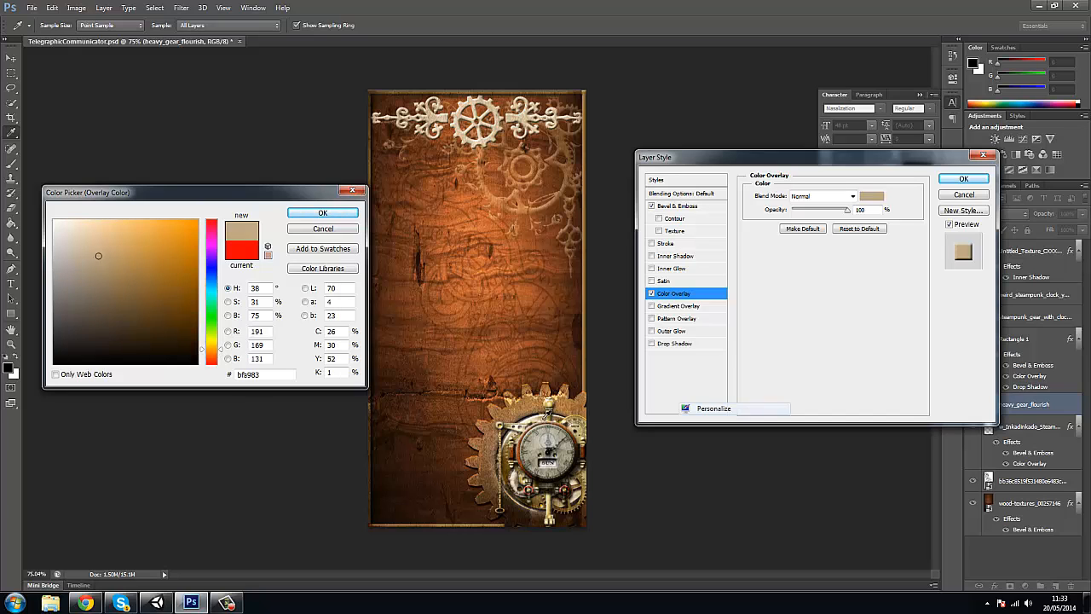
pyautogui.click(579, 418)
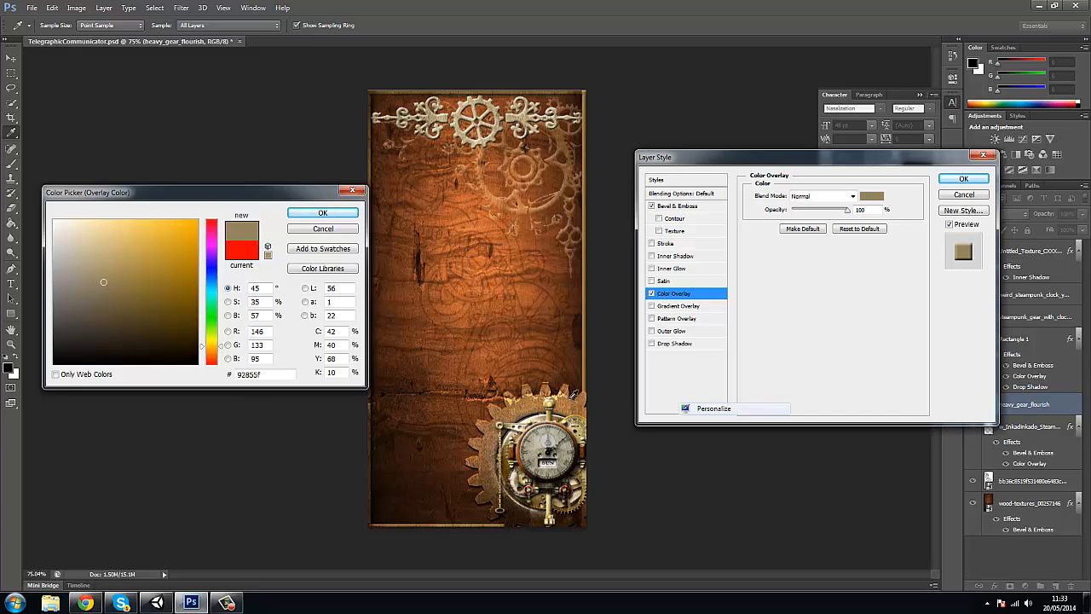
pyautogui.click(575, 394)
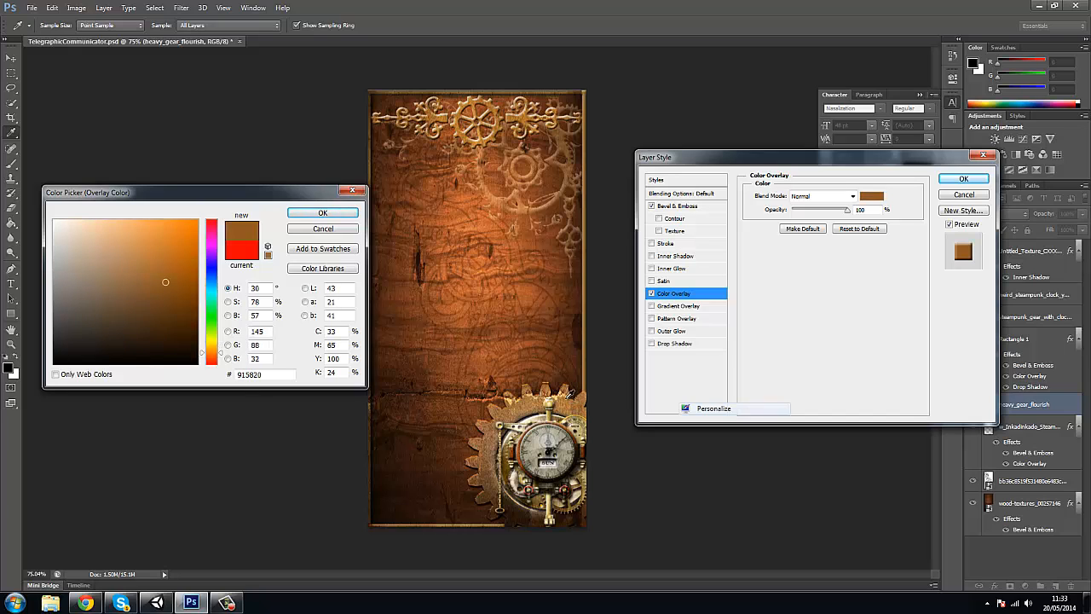
pyautogui.click(564, 395)
pyautogui.click(571, 400)
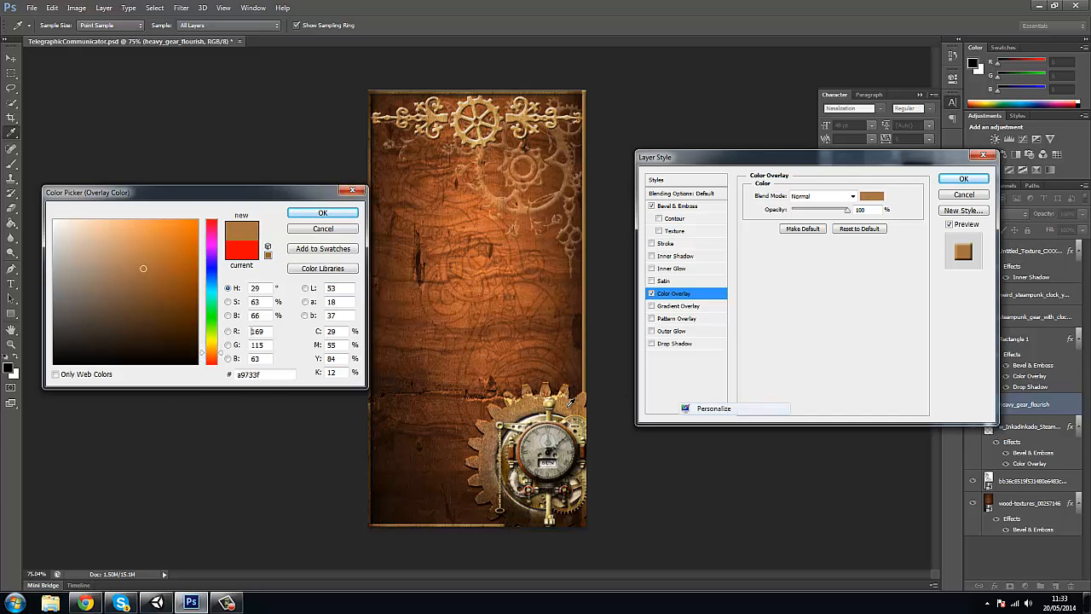
pyautogui.click(569, 415)
pyautogui.click(570, 411)
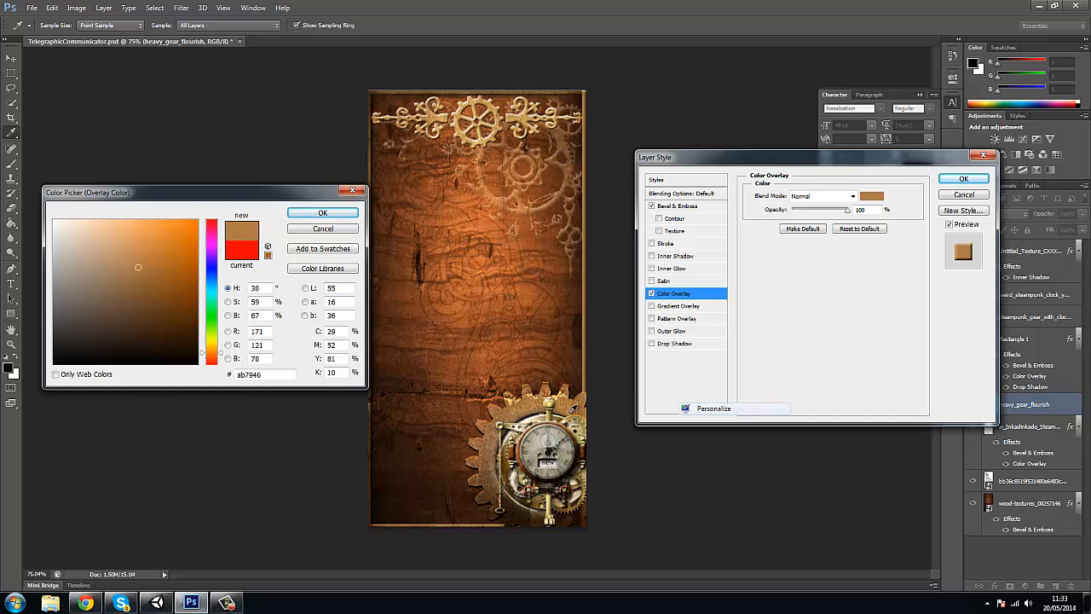
pyautogui.click(323, 214)
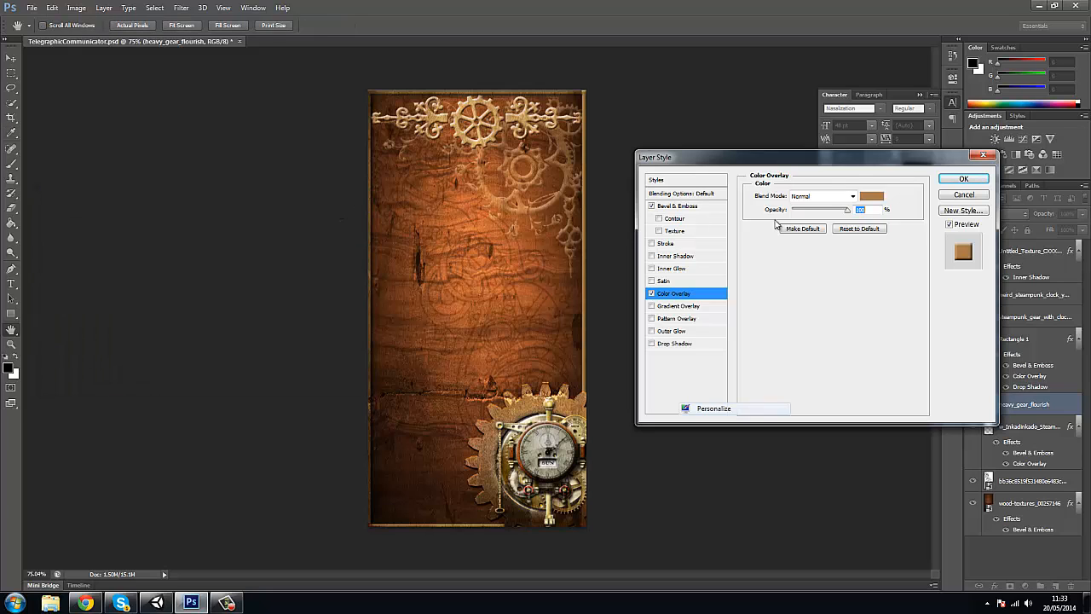
# Enable Contour for the heavy flourish's Bevel & Emboss, reduce the contour range, and set depth to 113% and size to 1 px
pyautogui.click(662, 220)
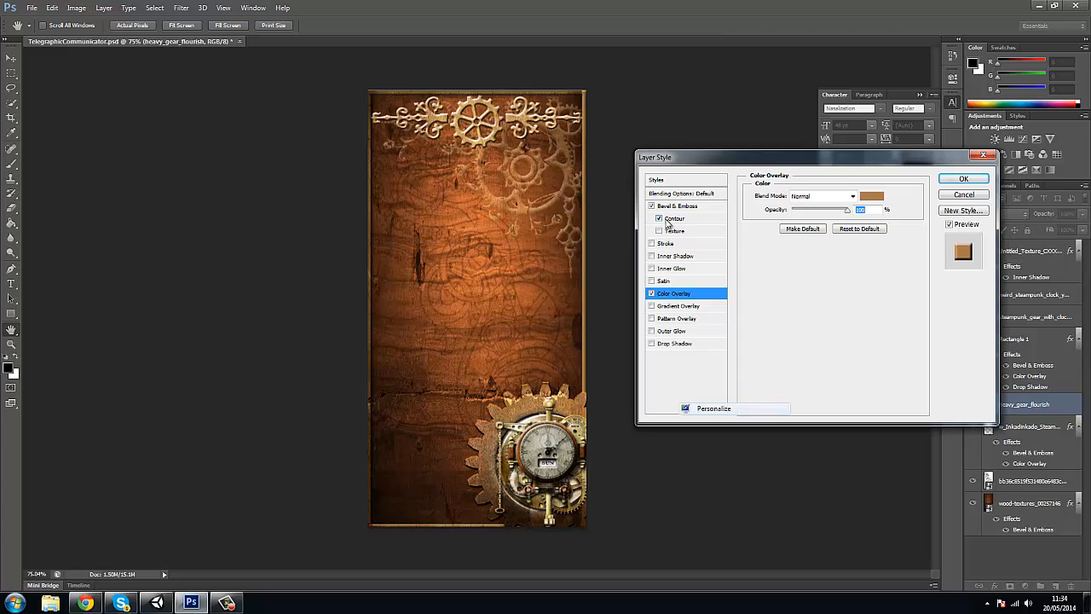
pyautogui.click(686, 207)
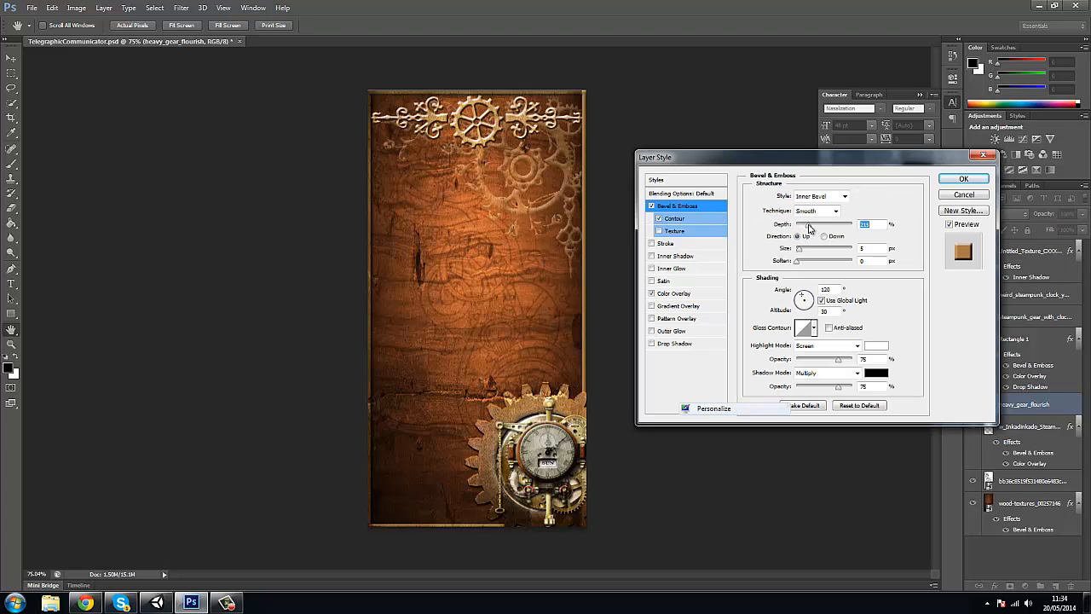
pyautogui.moveTo(805, 229); pyautogui.dragTo(796, 253)
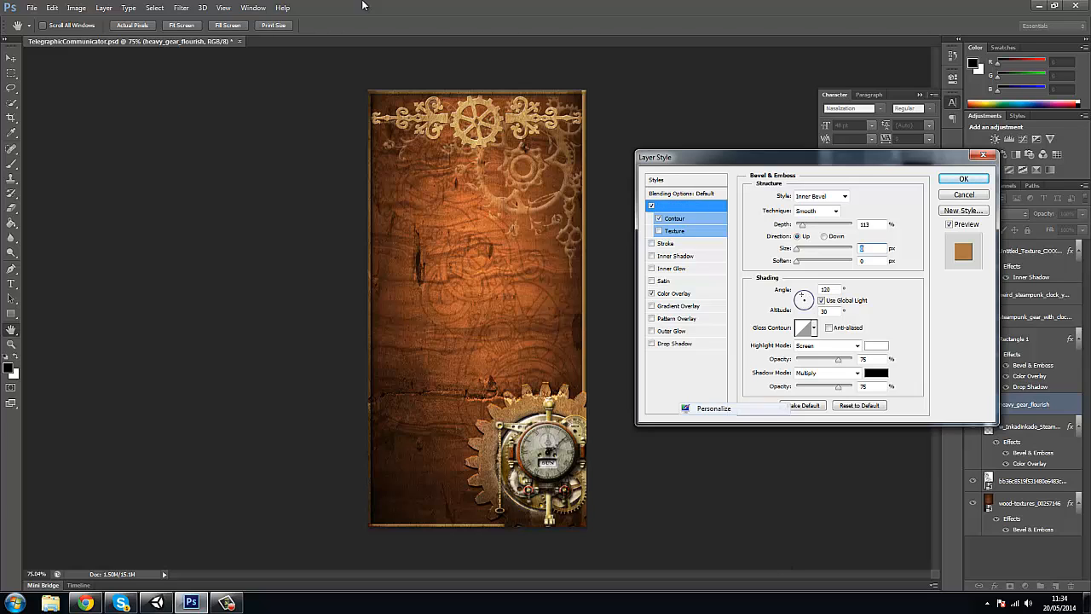
pyautogui.click(687, 221)
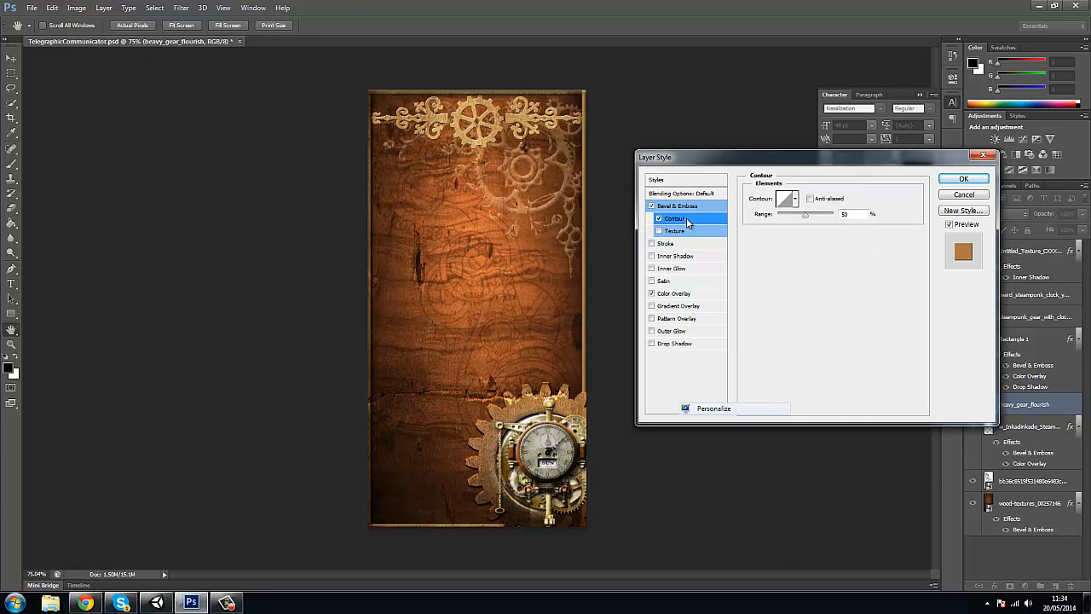
pyautogui.moveTo(807, 216)
pyautogui.mouseDown()
pyautogui.moveTo(831, 218)
pyautogui.moveTo(792, 212)
pyautogui.moveTo(799, 220)
pyautogui.moveTo(771, 224)
pyautogui.moveTo(790, 224)
pyautogui.mouseUp()
pyautogui.click(685, 205)
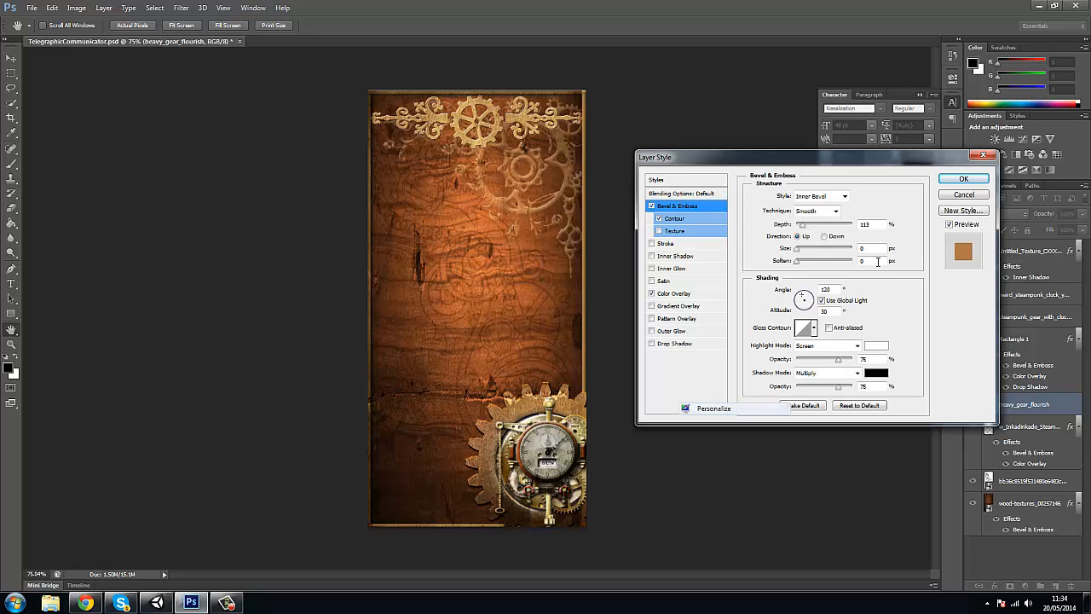
pyautogui.click(797, 249)
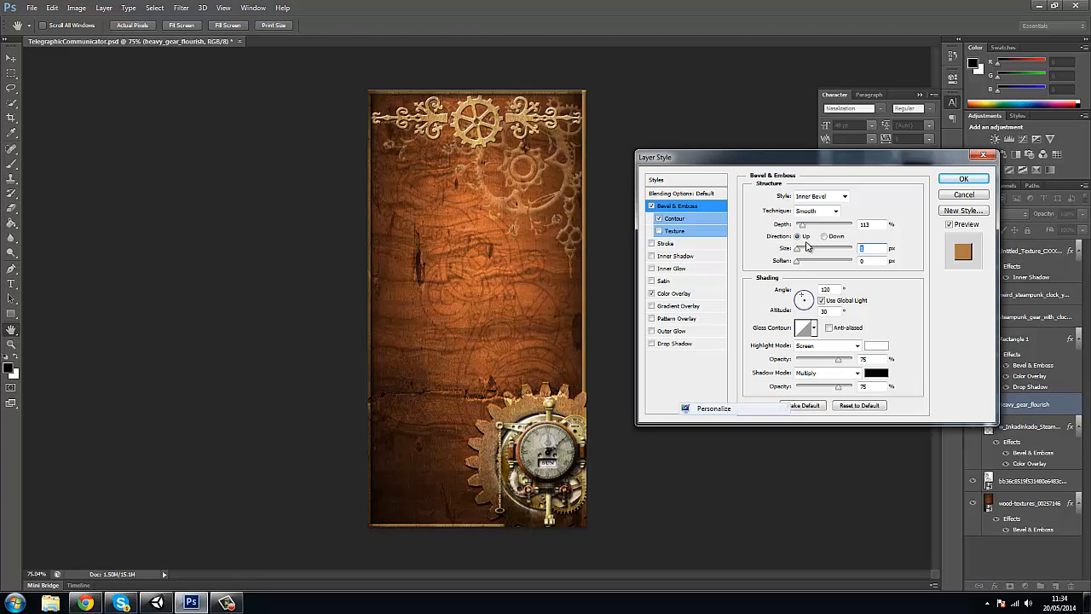
pyautogui.click(978, 184)
# Move the heavy gear flourish slightly down from the panel's upper edge, keeping it centered across the panel
pyautogui.scroll(-2, 300, 200)
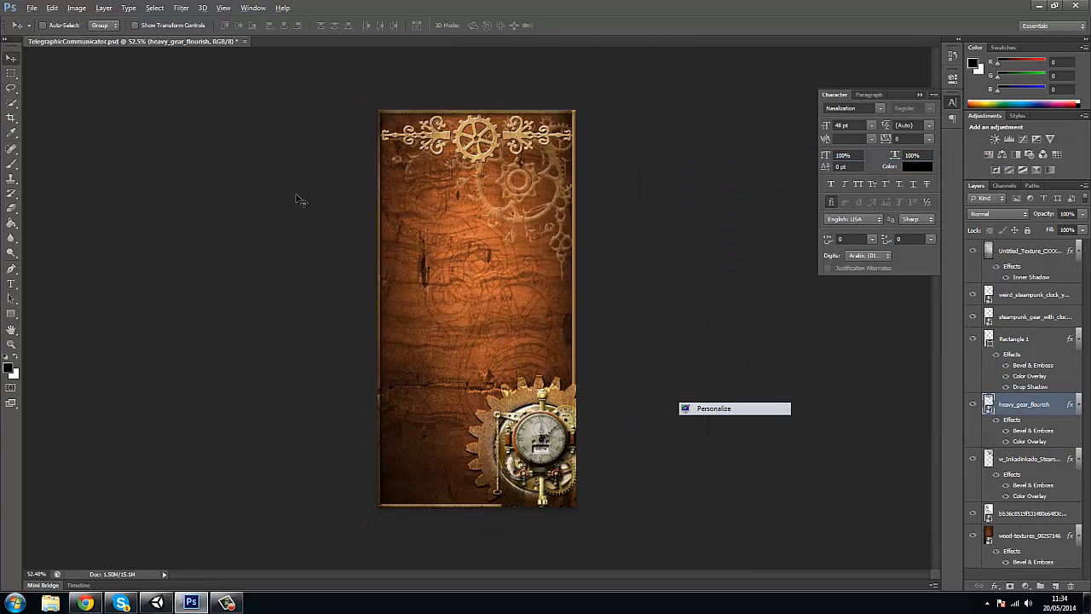
pyautogui.scroll(-1, 300, 199)
pyautogui.scroll(3, 300, 199)
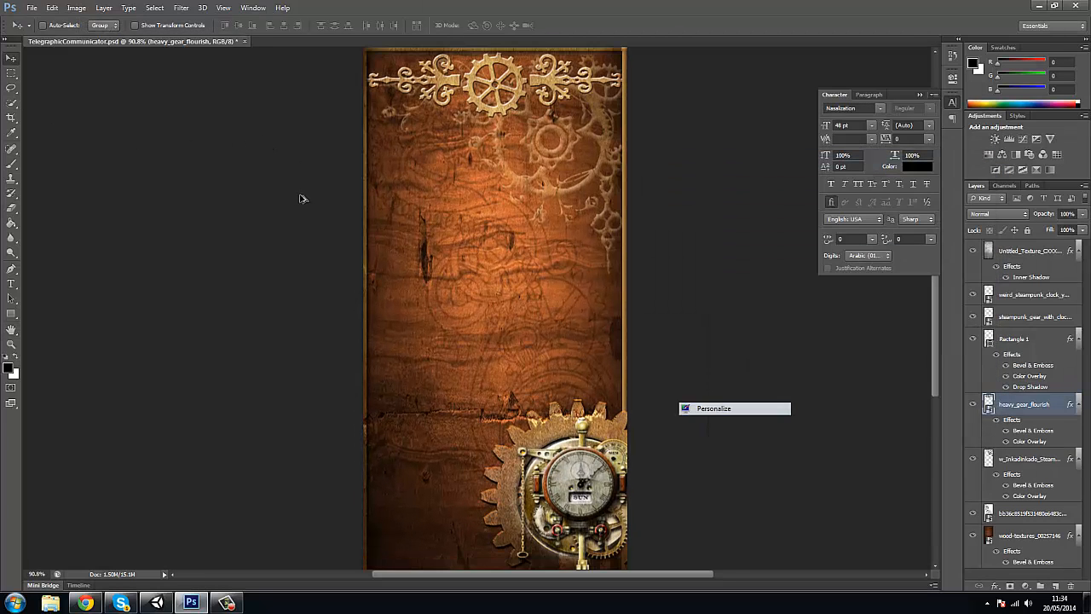
pyautogui.scroll(-1, 300, 199)
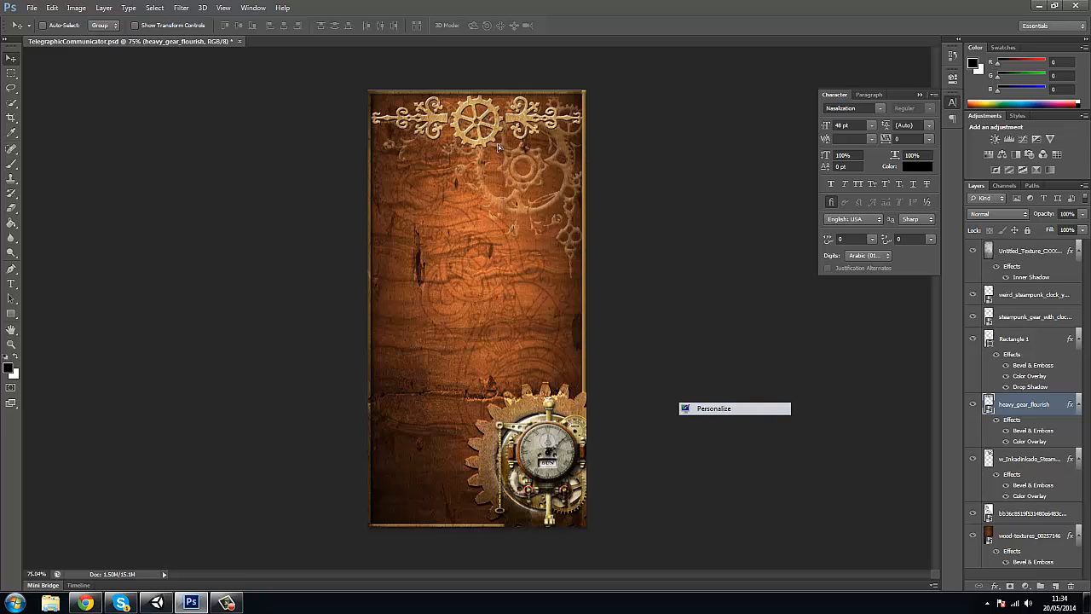
pyautogui.moveTo(487, 131); pyautogui.dragTo(444, 128)
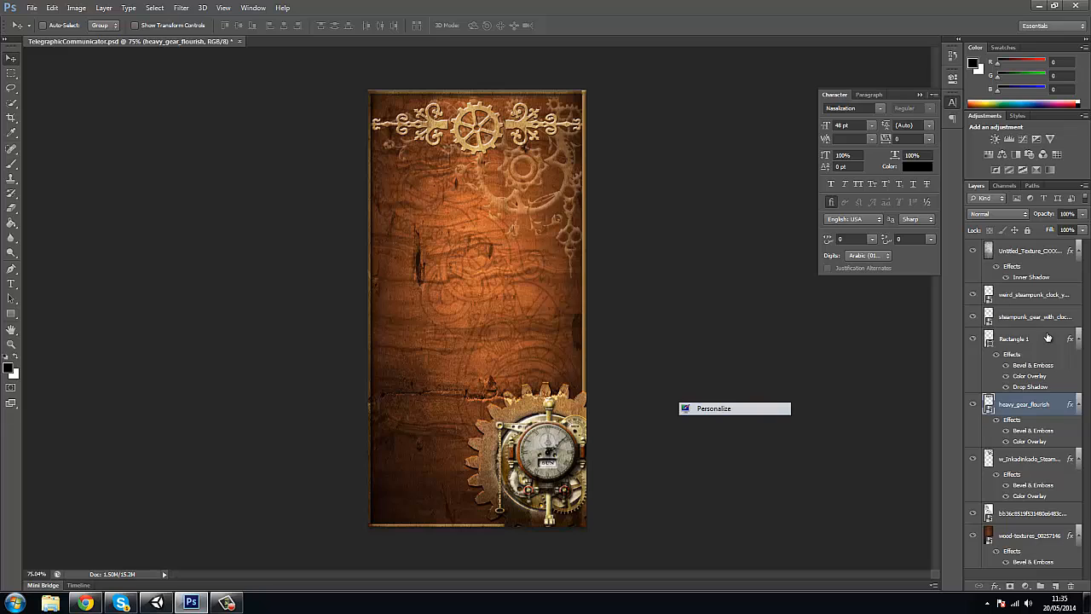
# Delete the Inkadinkado gear flourish layer and move the faint line art lower on the wooden panel
pyautogui.click(1034, 458)
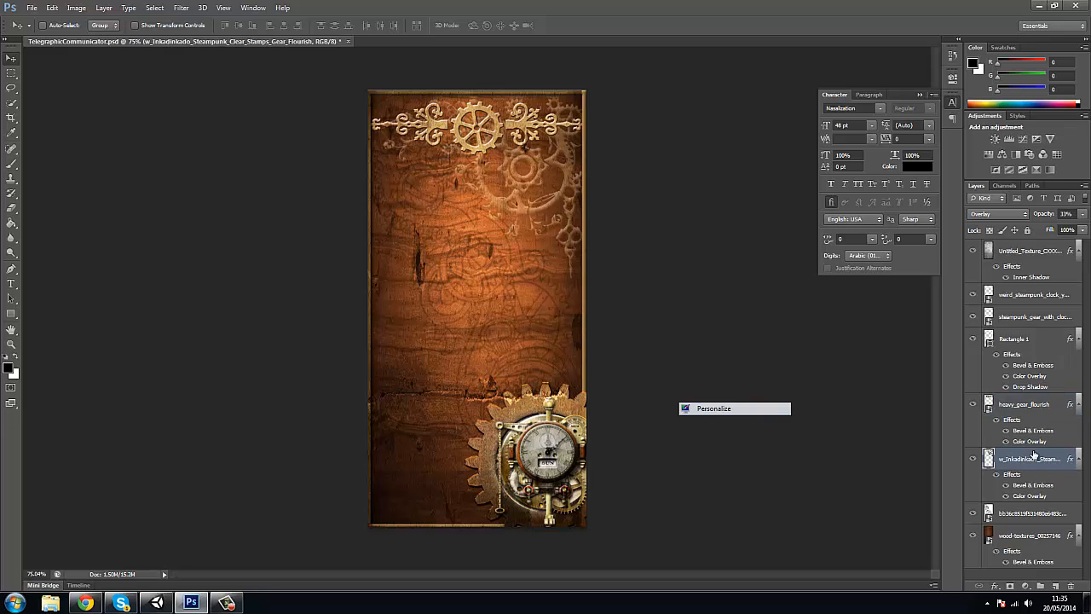
pyautogui.press('Delete')
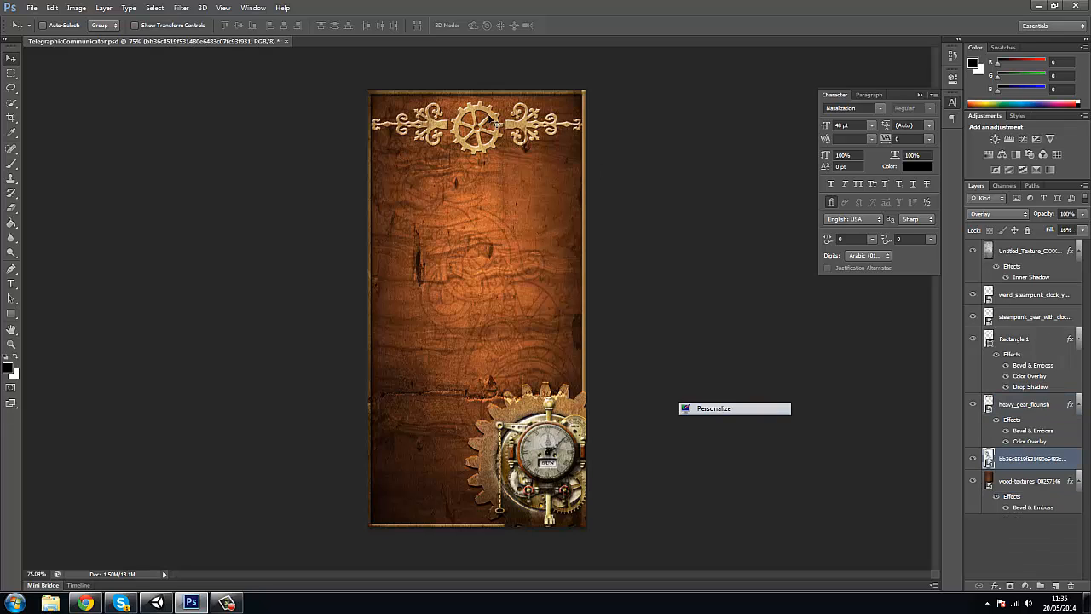
pyautogui.moveTo(488, 116); pyautogui.dragTo(488, 108)
pyautogui.moveTo(471, 237); pyautogui.dragTo(471, 302)
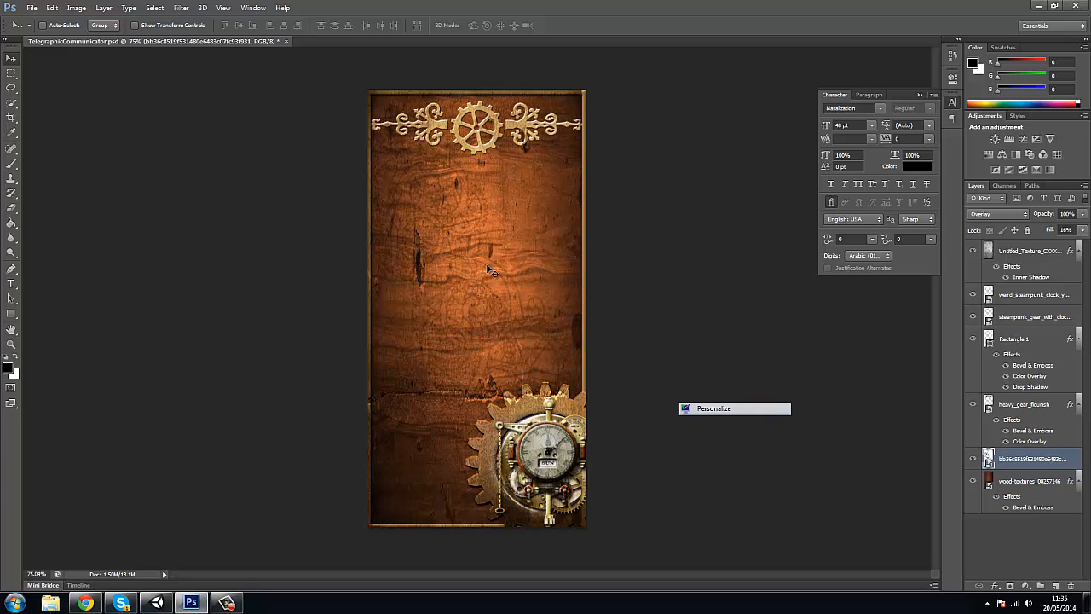
pyautogui.click(12, 74)
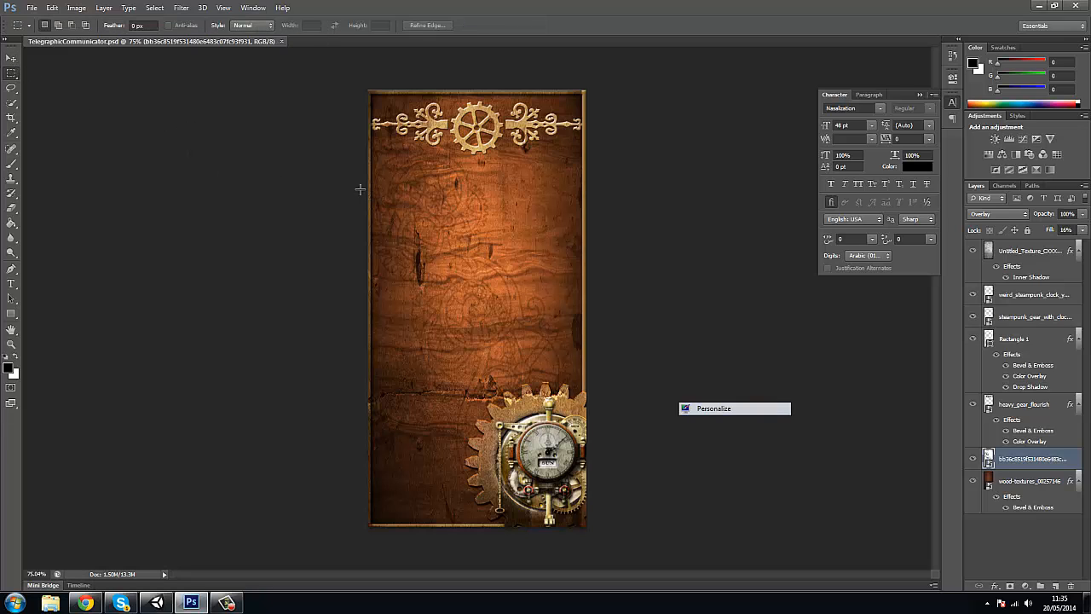
pyautogui.scroll(-4, 345, 189)
pyautogui.scroll(5, 330, 190)
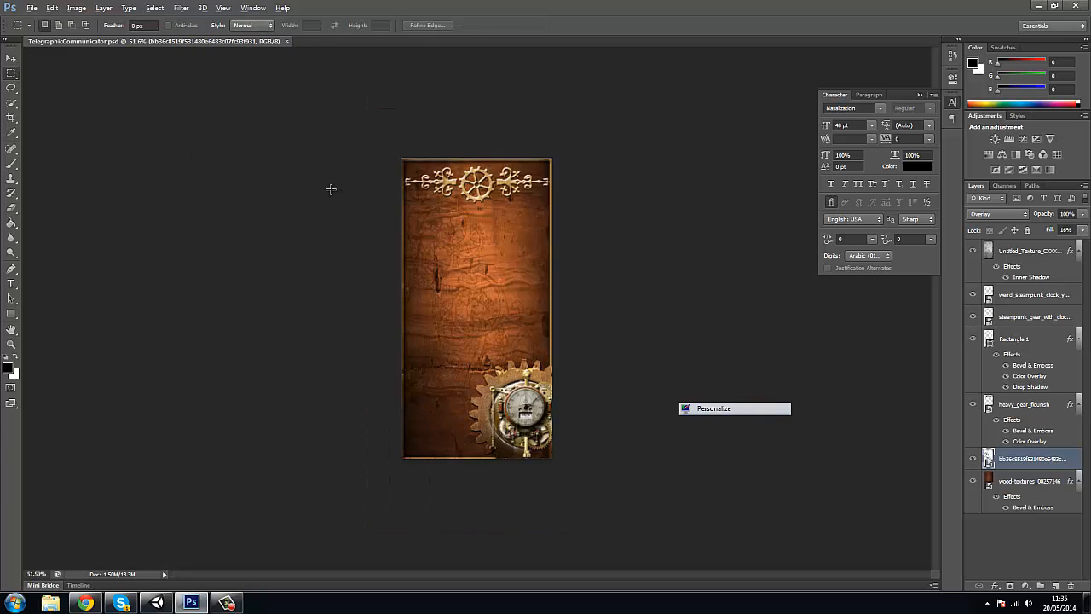
pyautogui.scroll(-3, 687, 337)
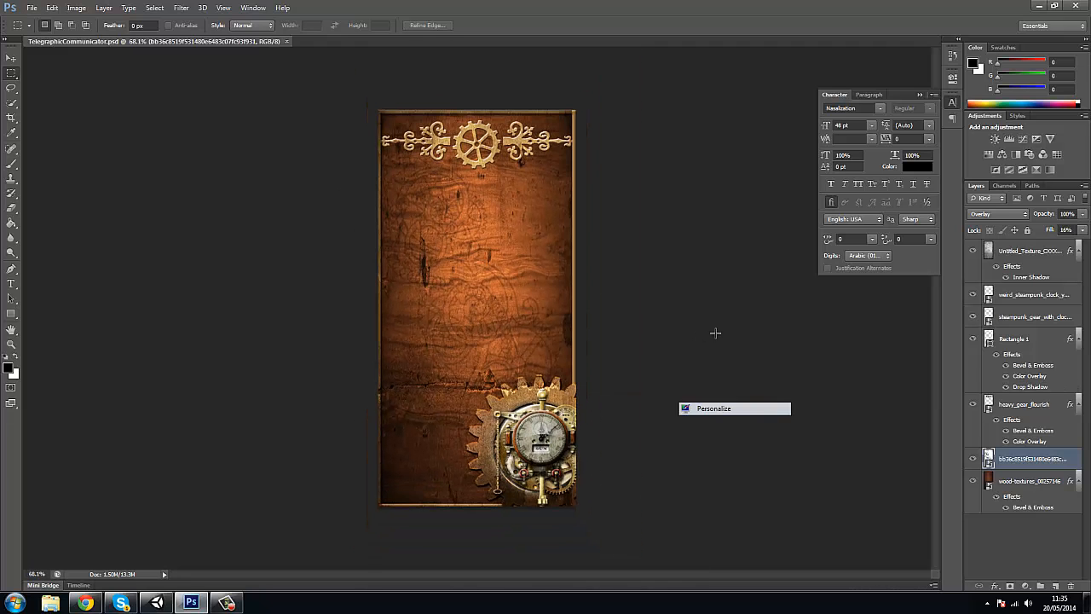
pyautogui.scroll(1, 715, 333)
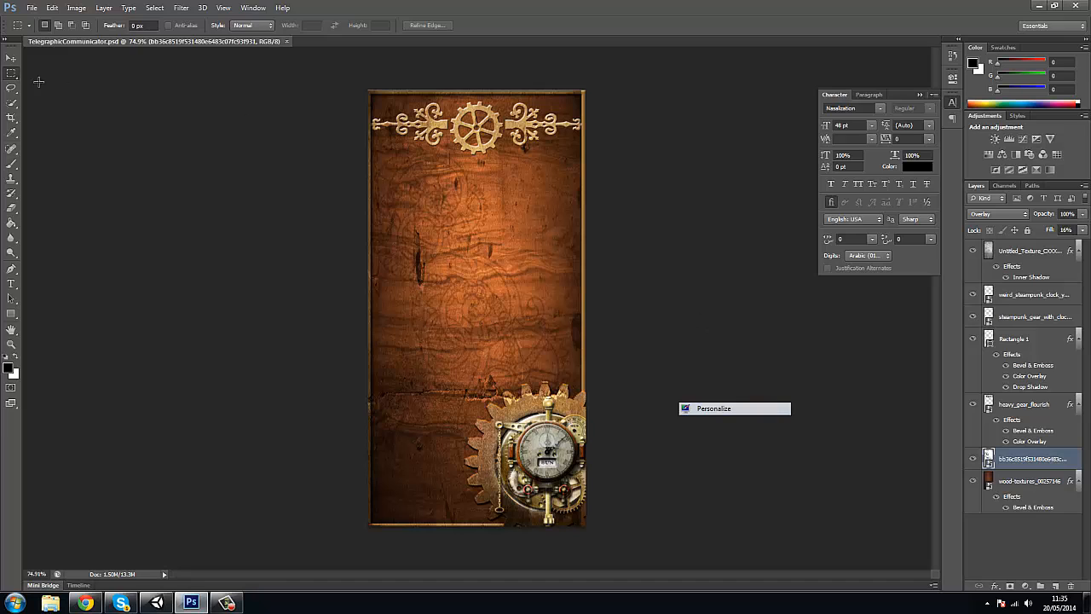
# Draw a 395 x 518 px rectangle below the heavy flourish with no fill and a black stroke of about 6.11 pt
pyautogui.click(11, 314)
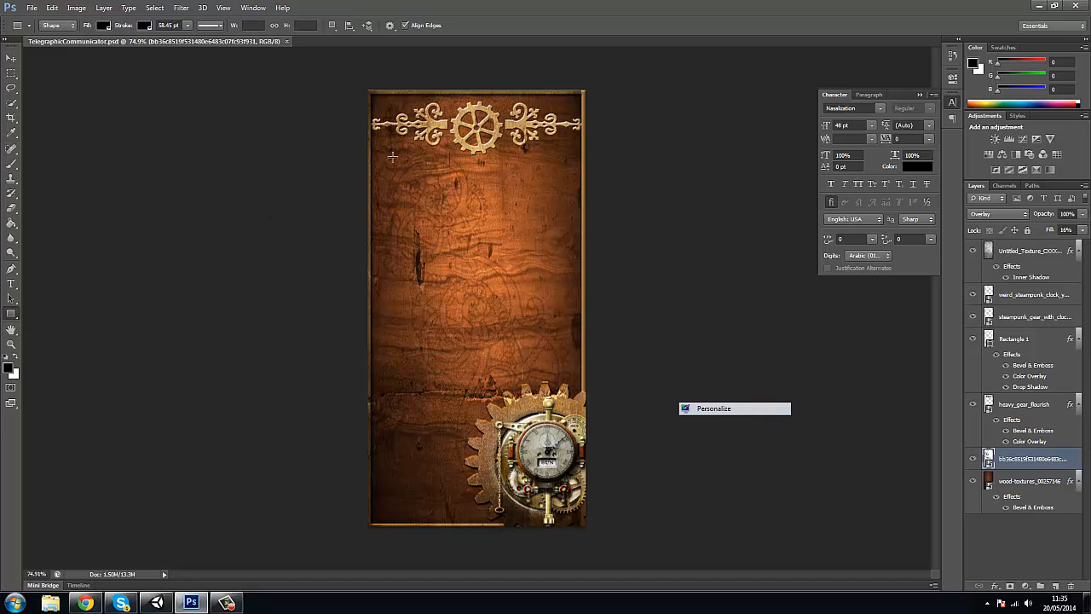
pyautogui.moveTo(392, 156); pyautogui.dragTo(552, 392)
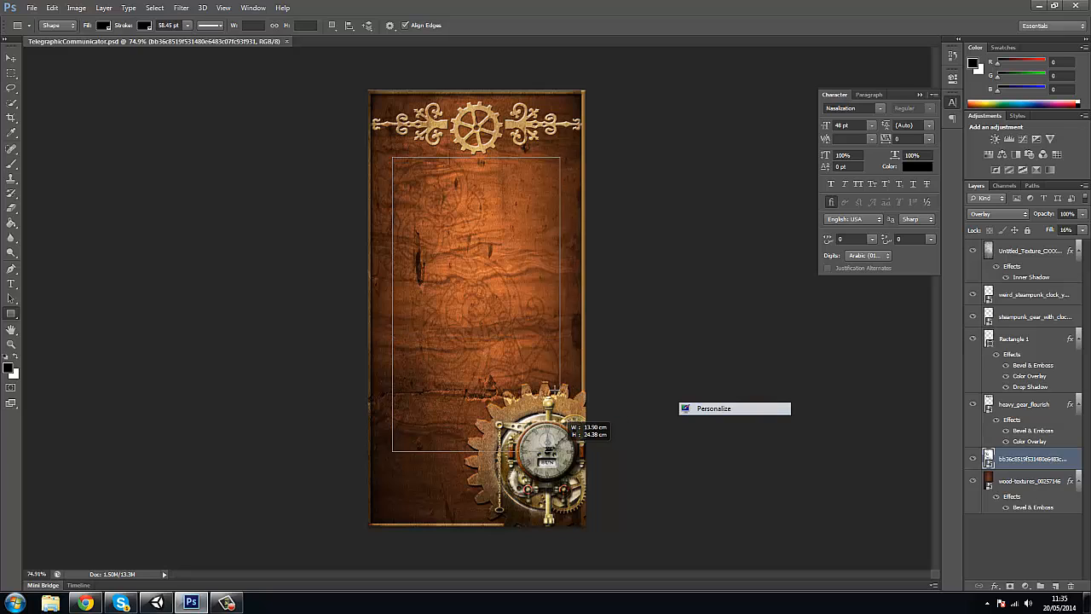
pyautogui.moveTo(557, 450); pyautogui.dragTo(559, 376)
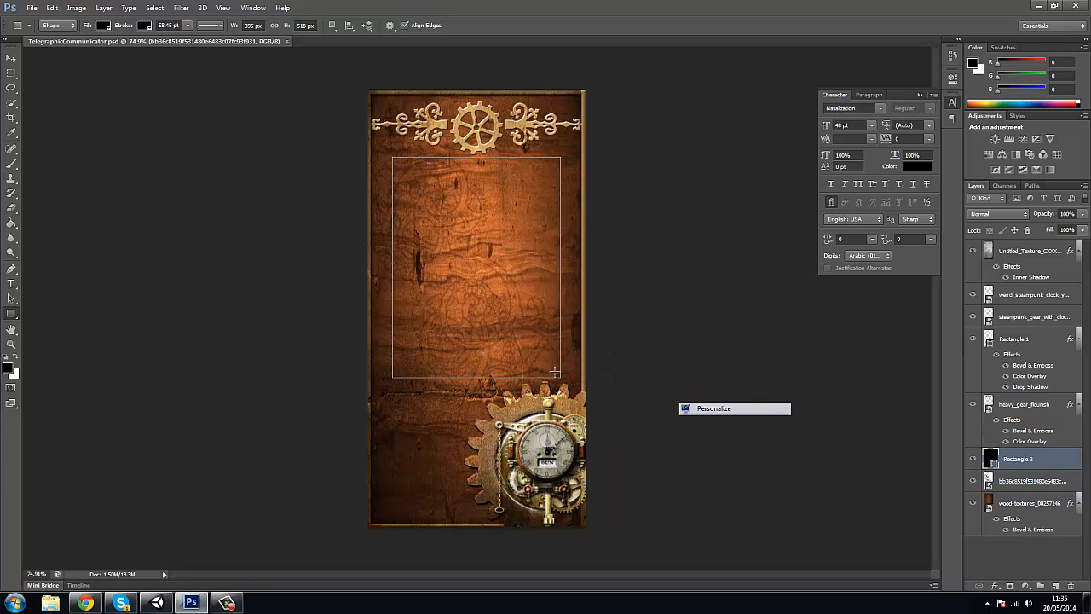
pyautogui.click(105, 27)
pyautogui.click(57, 48)
pyautogui.click(188, 26)
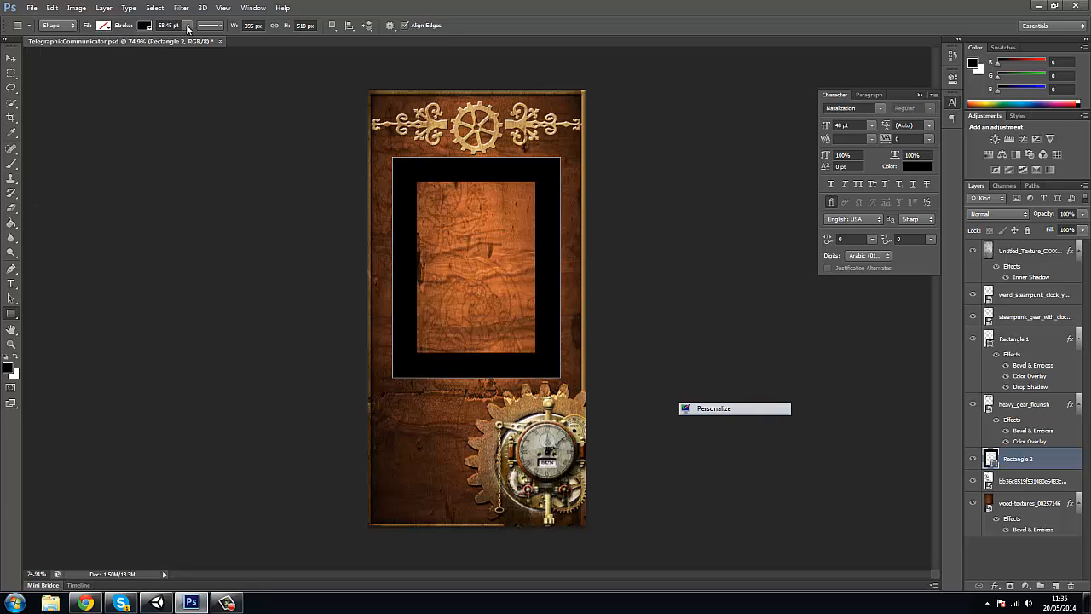
pyautogui.moveTo(165, 40); pyautogui.dragTo(161, 41)
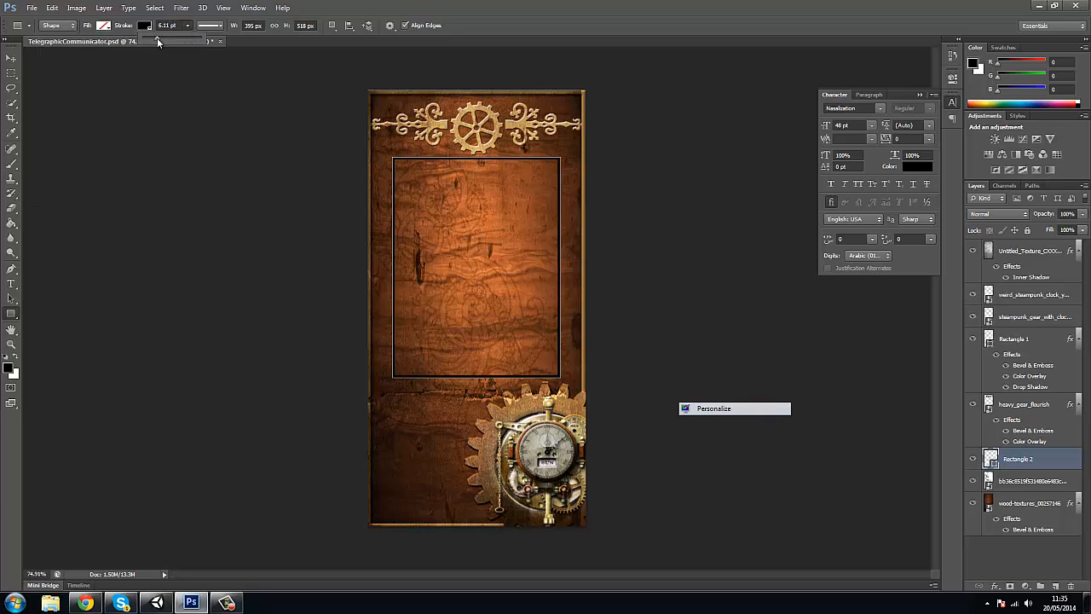
# Enlarge the outlined rectangle with Free Transform to nearly the panel's width, extending its lower edge down behind the clock gear
pyautogui.click(11, 58)
pyautogui.hotkey('ctrl', 't')
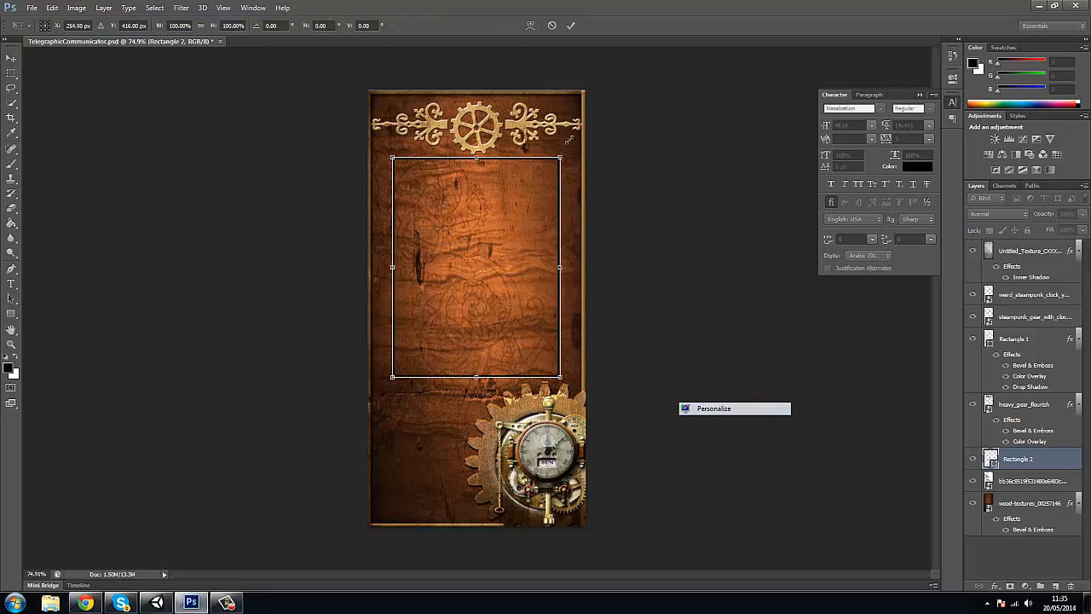
pyautogui.moveTo(568, 138); pyautogui.dragTo(578, 133)
pyautogui.moveTo(554, 182); pyautogui.dragTo(539, 200)
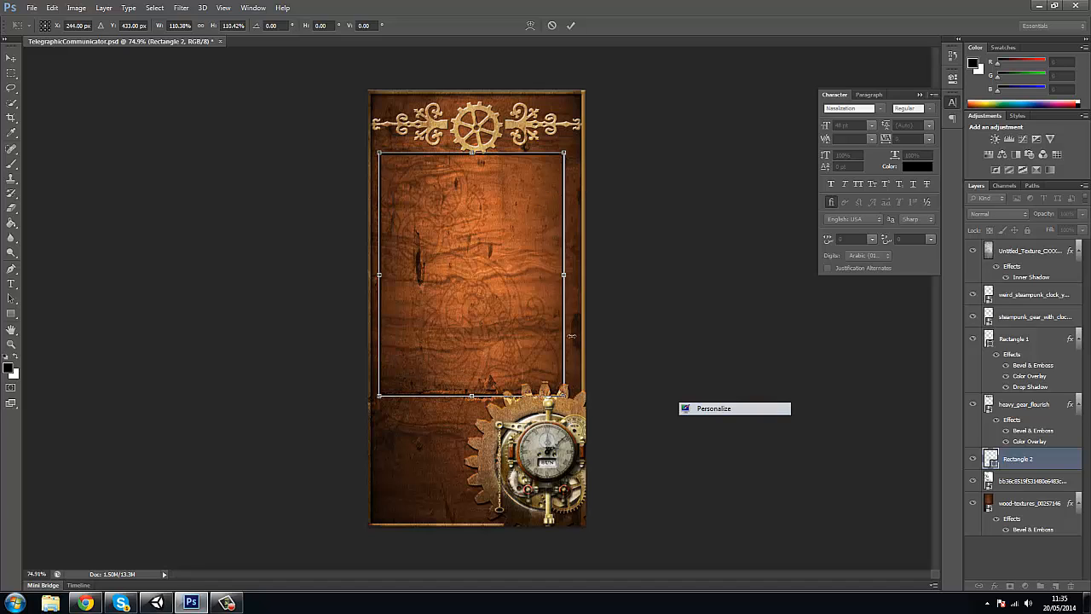
pyautogui.moveTo(564, 275); pyautogui.dragTo(571, 274)
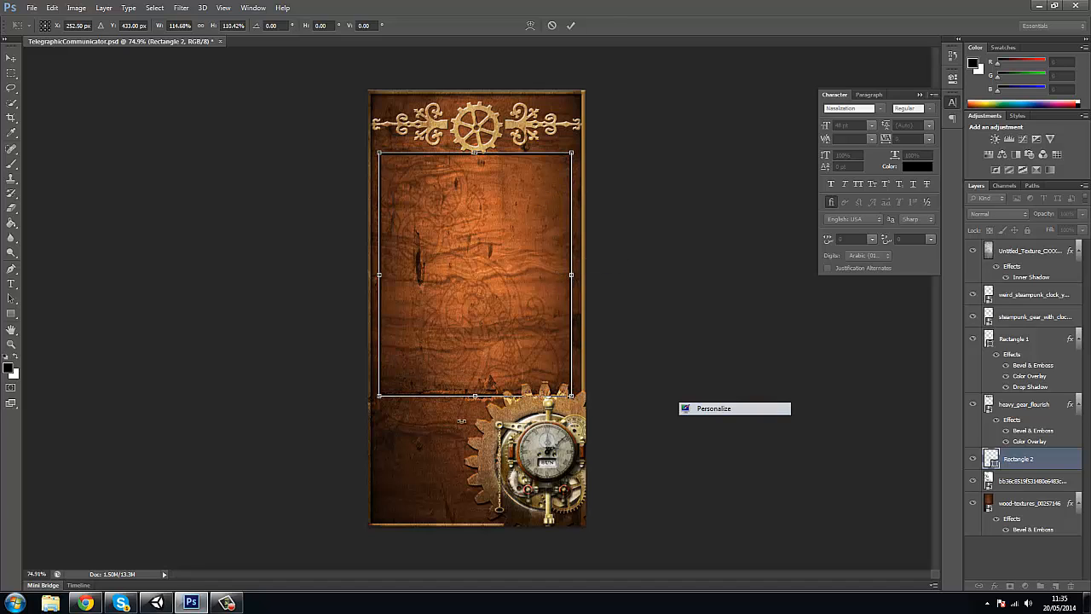
pyautogui.moveTo(475, 397); pyautogui.dragTo(474, 451)
pyautogui.press('Return')
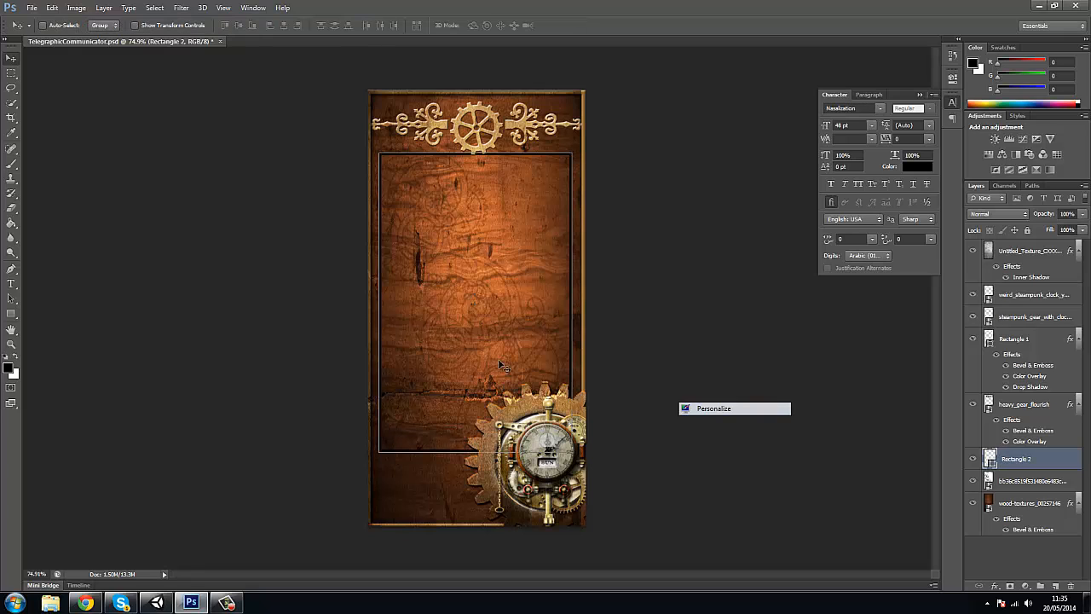
pyautogui.doubleClick(1073, 461)
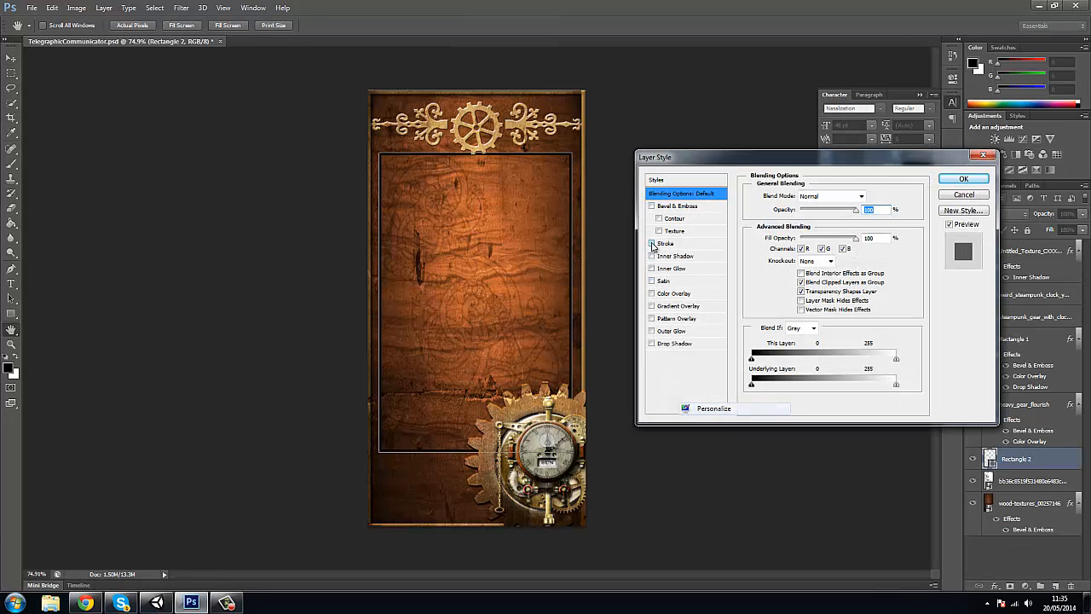
pyautogui.click(653, 246)
pyautogui.click(652, 245)
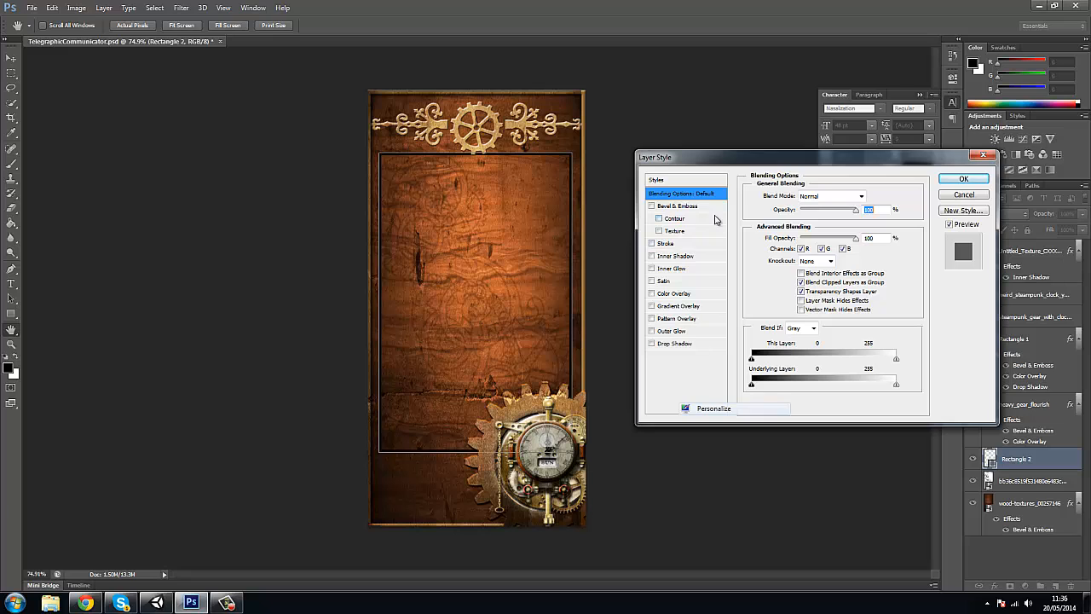
pyautogui.click(963, 196)
# Try a rectangular marquee over the outlined rectangle's upper corner, and undo it along with the rectangle's enlargement
pyautogui.click(15, 74)
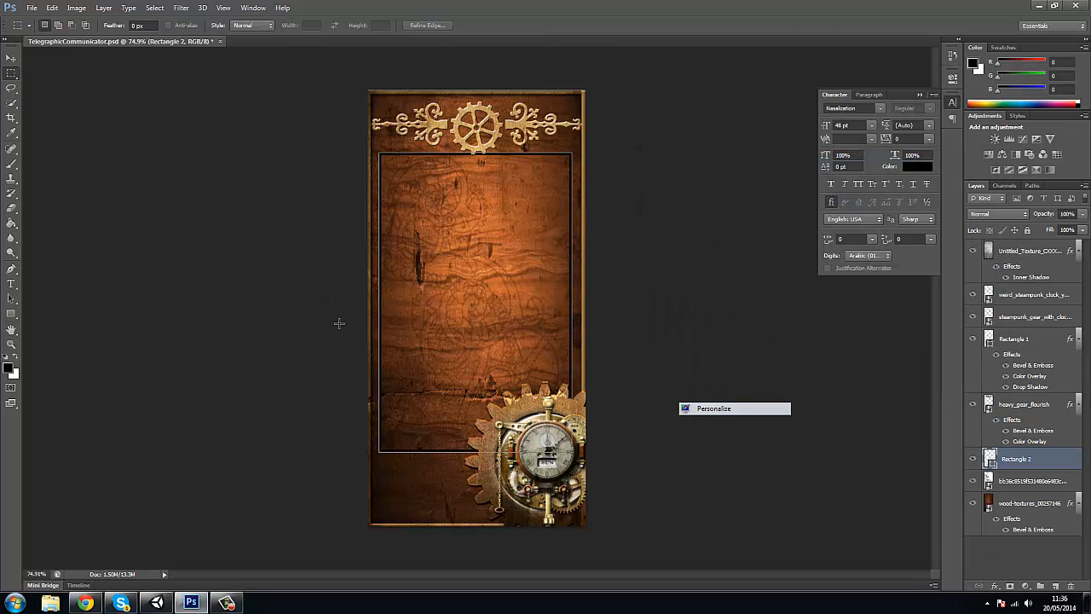
pyautogui.hotkey('ctrl', 'z')
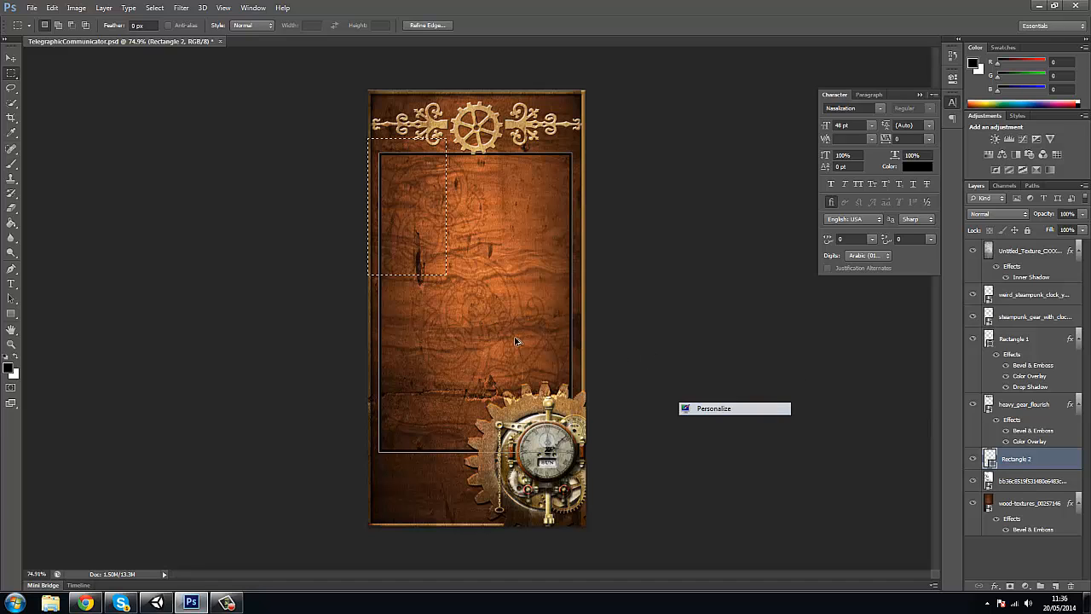
pyautogui.hotkey('ctrl', 'alt', 'z')
pyautogui.hotkey('ctrl', 'alt', 'z')
pyautogui.hotkey('ctrl', 'alt', 'z')
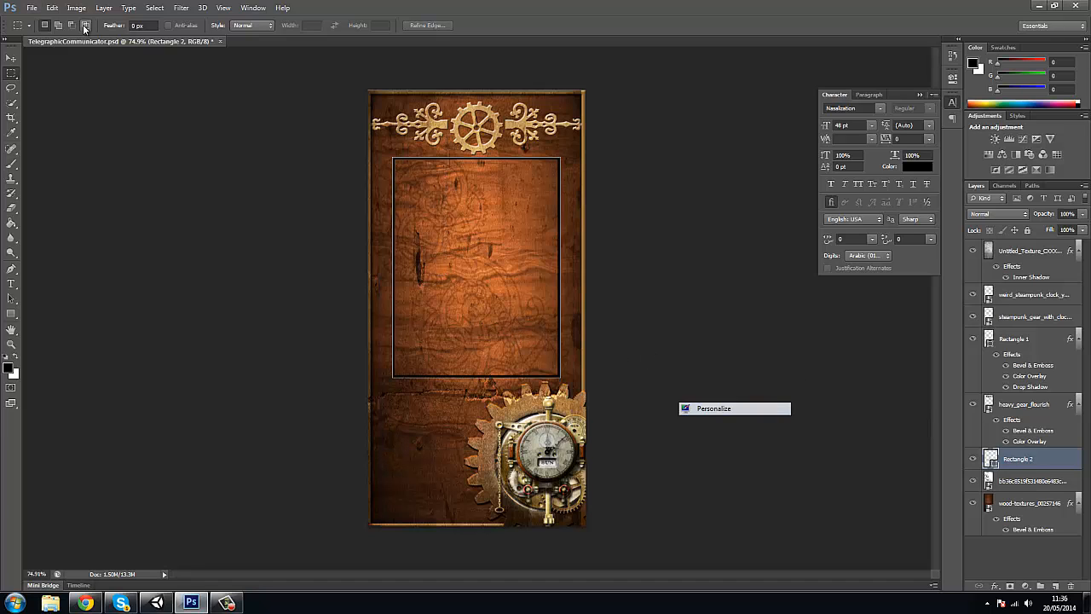
# Set the marquee feather to 2 px and delete the outlined Rectangle 2 layer
pyautogui.click(141, 25)
pyautogui.write('5.3')
pyautogui.press('Return')
pyautogui.moveTo(130, 30); pyautogui.dragTo(107, 28)
pyautogui.press('Delete')
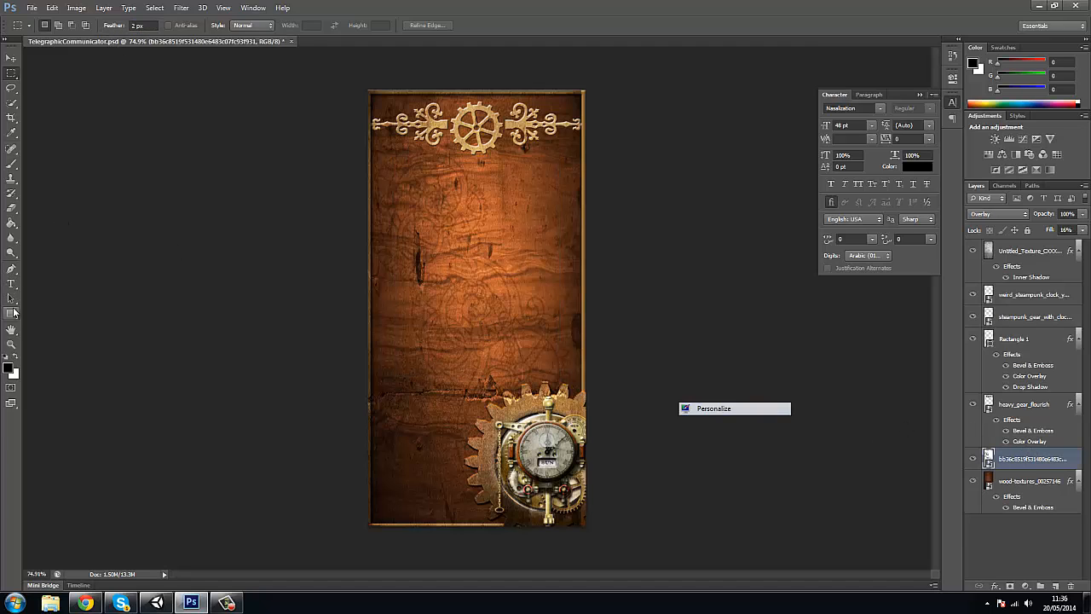
# Draw a rectangle of about 435 x 717 px below the gear flourish and set it to no fill
pyautogui.click(12, 321)
pyautogui.click(12, 317)
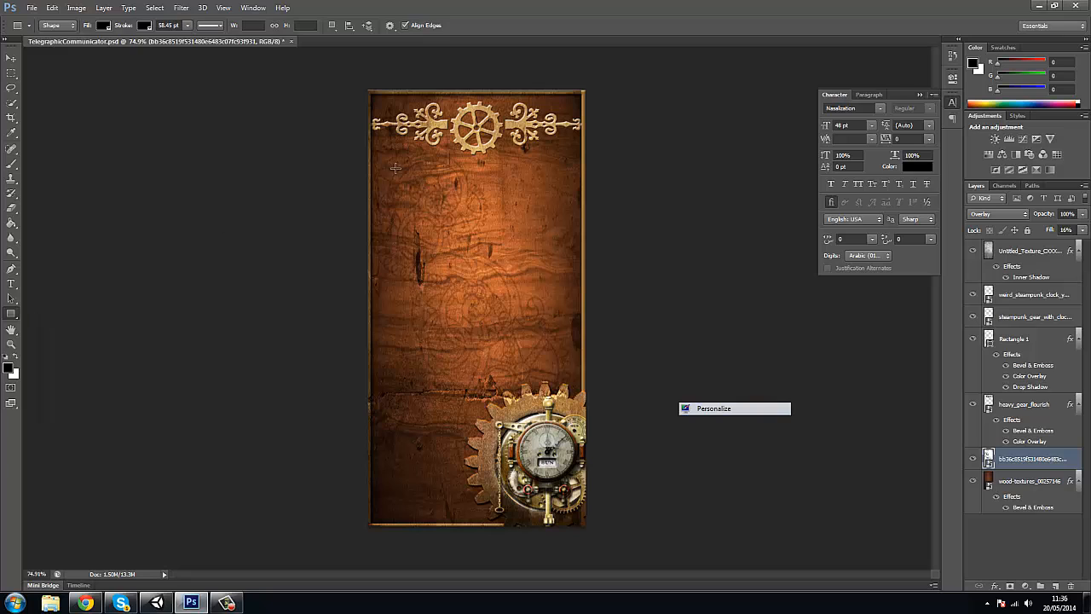
pyautogui.moveTo(395, 168); pyautogui.dragTo(575, 468)
pyautogui.click(103, 24)
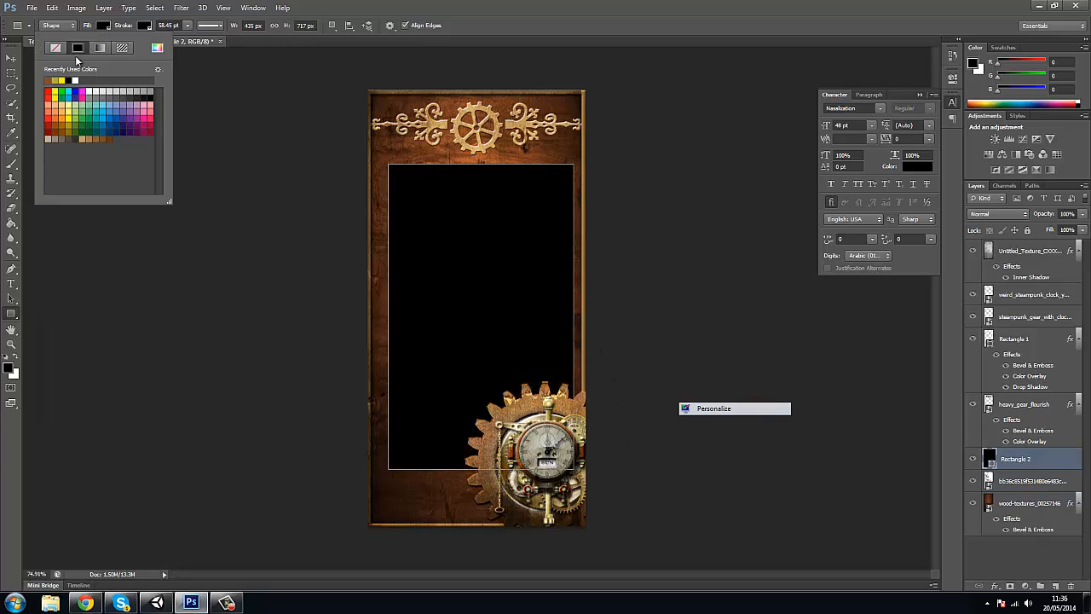
pyautogui.click(100, 47)
pyautogui.click(122, 48)
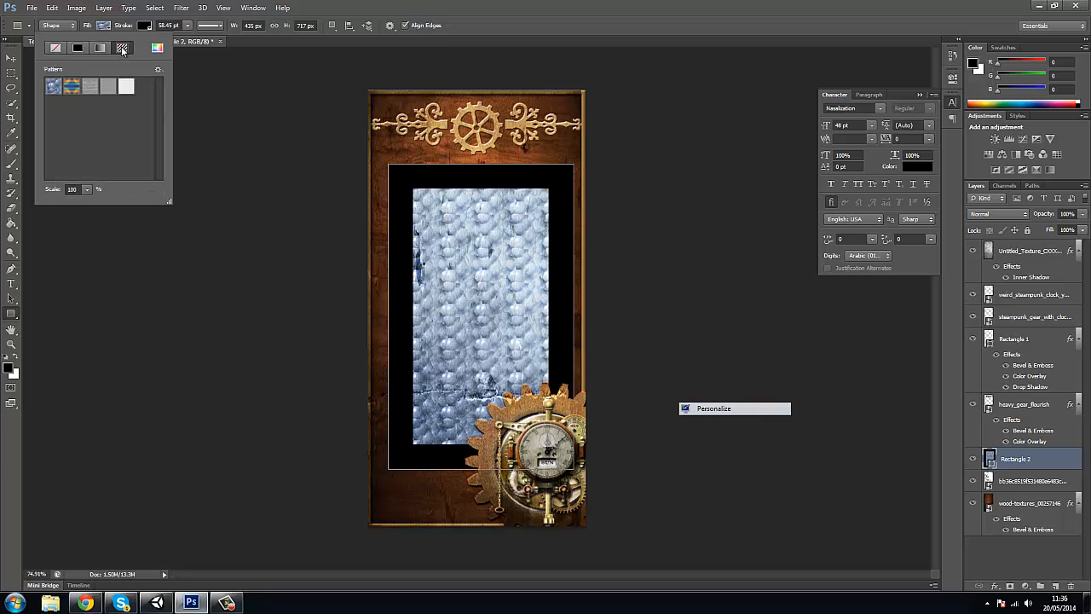
pyautogui.click(55, 48)
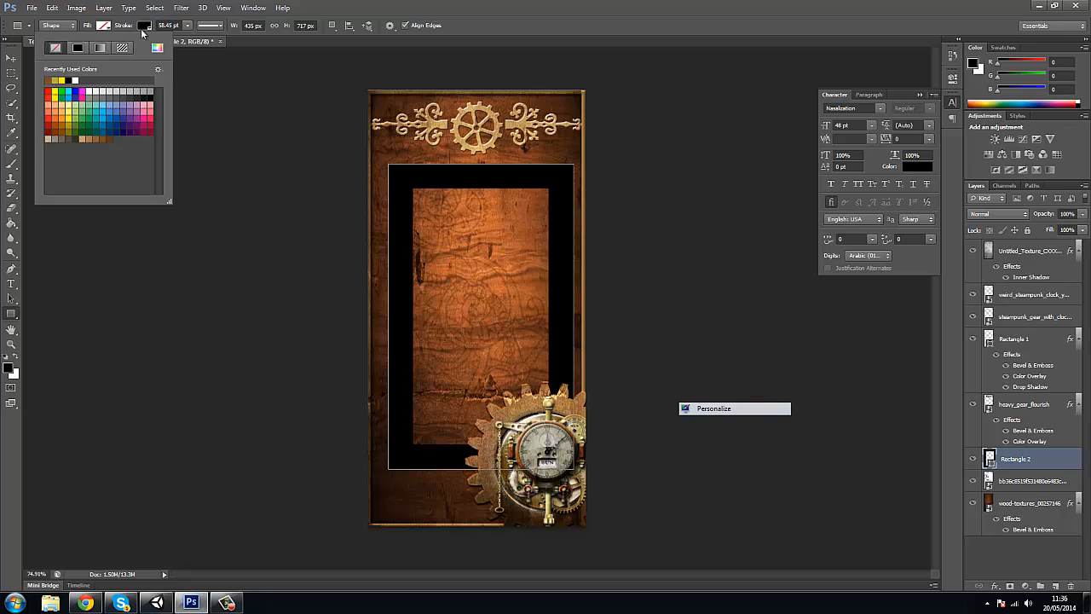
# Try pattern, grey and pink strokes on the rectangle, and settle on a solid near-black stroke
pyautogui.click(145, 26)
pyautogui.click(145, 25)
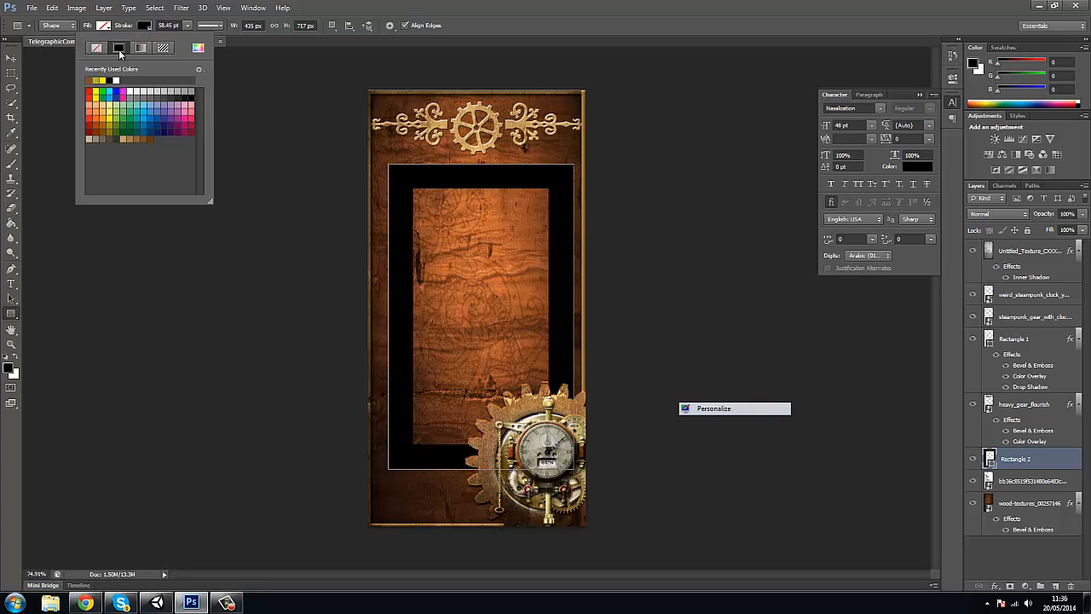
pyautogui.click(140, 47)
pyautogui.click(120, 48)
pyautogui.click(163, 48)
pyautogui.click(120, 49)
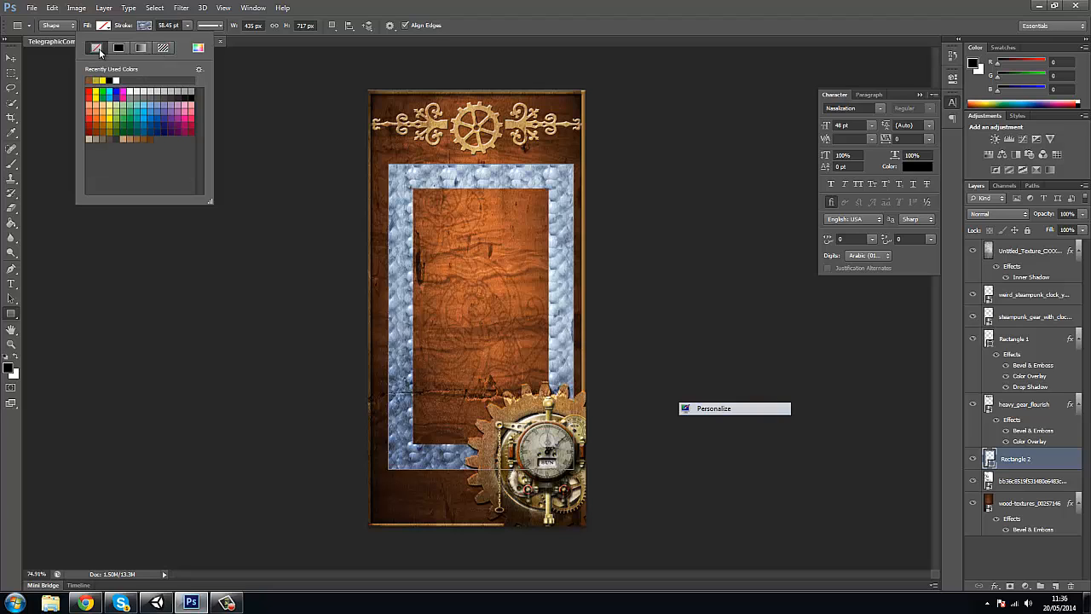
pyautogui.click(140, 98)
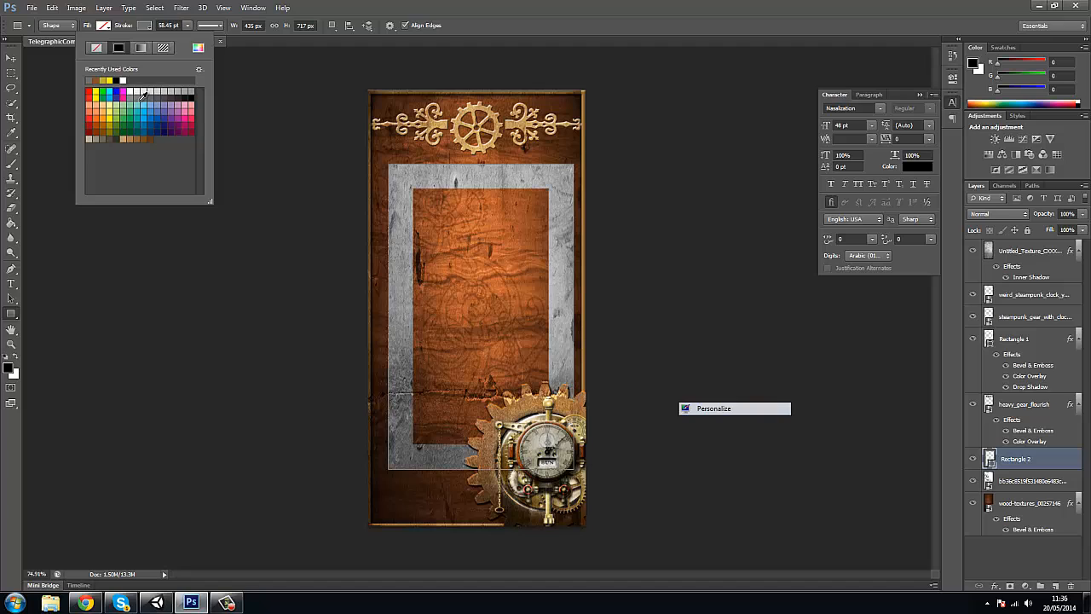
pyautogui.click(183, 102)
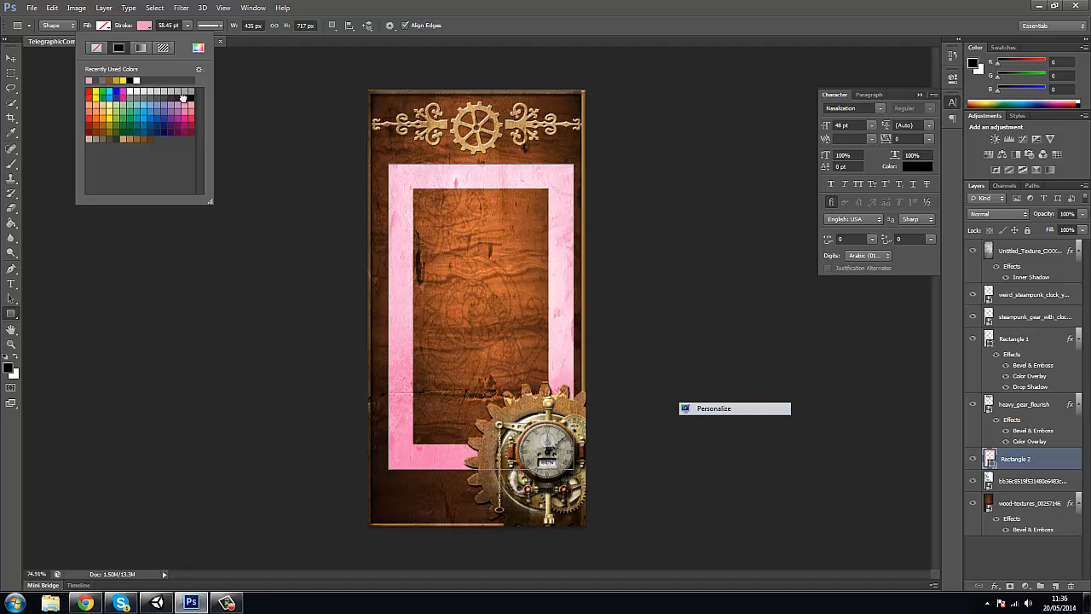
pyautogui.click(183, 98)
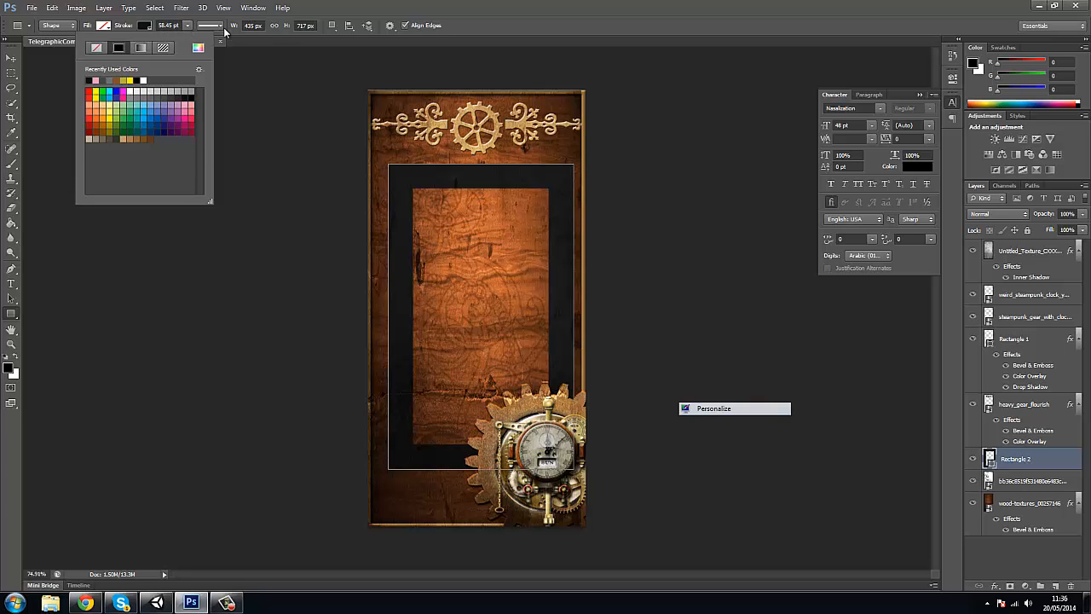
# Try a width of 1 px for the stroked rectangle, and undo the width change
pyautogui.click(222, 26)
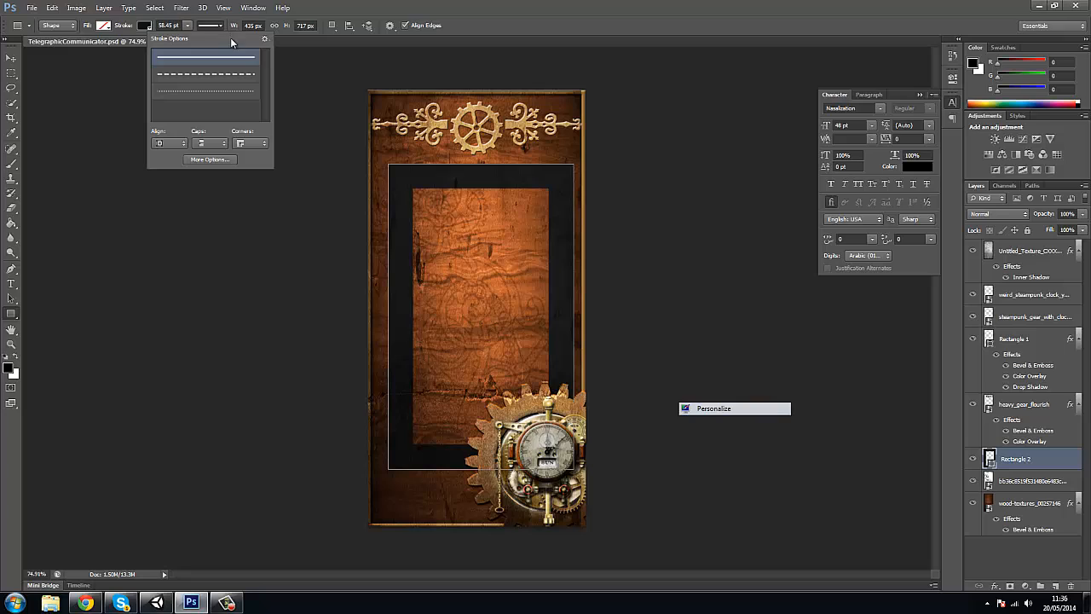
pyautogui.click(256, 27)
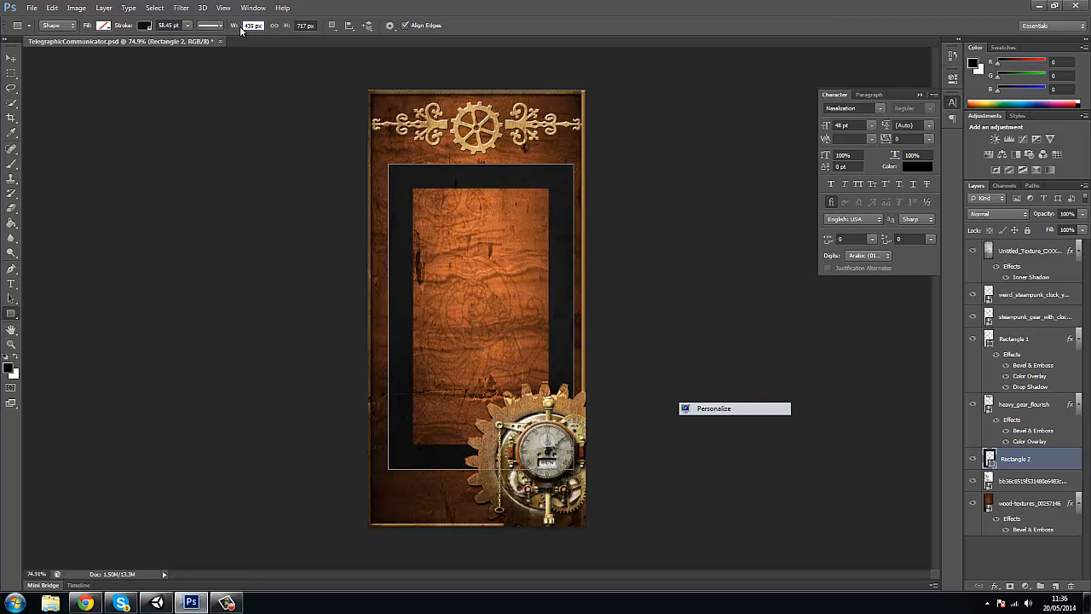
pyautogui.hotkey('ctrl', 'a')
pyautogui.write('1')
pyautogui.press('Return')
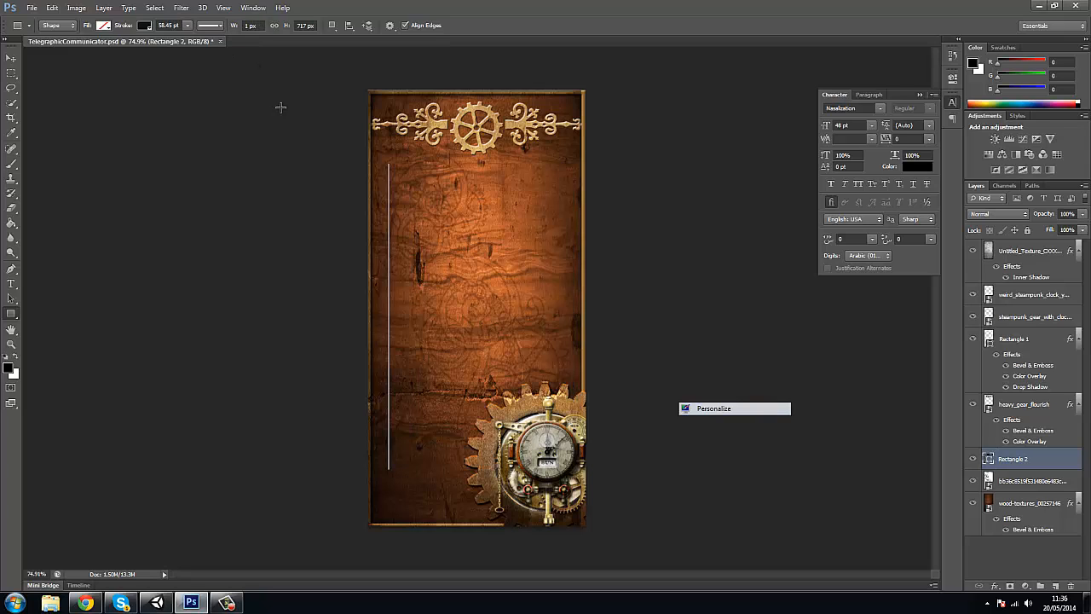
pyautogui.hotkey('ctrl', 'z')
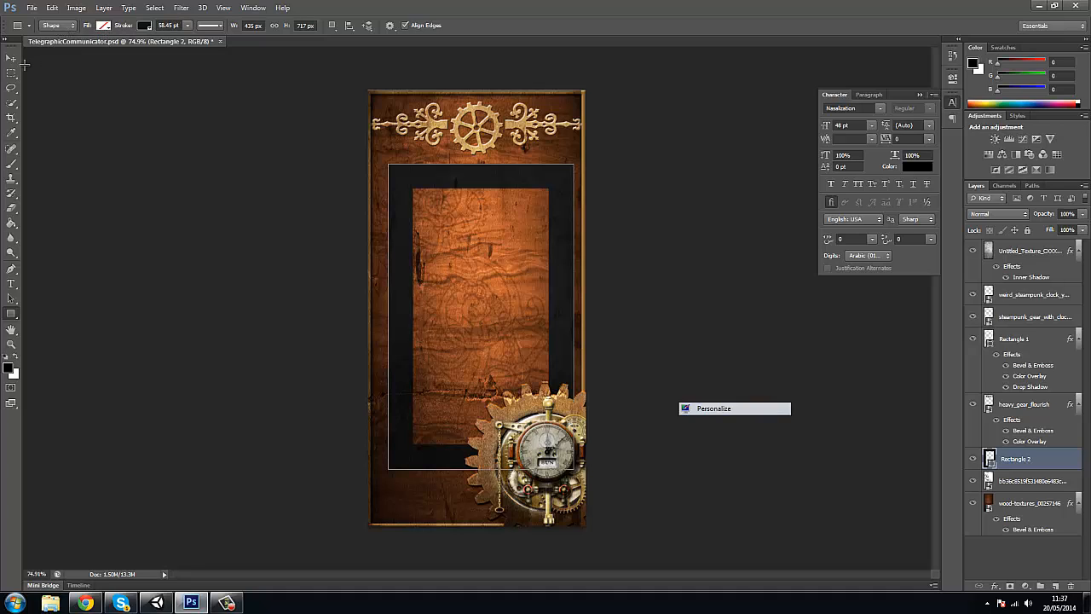
pyautogui.click(11, 57)
pyautogui.moveTo(481, 175)
pyautogui.mouseDown()
pyautogui.moveTo(455, 167)
pyautogui.moveTo(486, 147)
pyautogui.moveTo(492, 169)
pyautogui.mouseUp()
pyautogui.hotkey('ctrl', 'e')
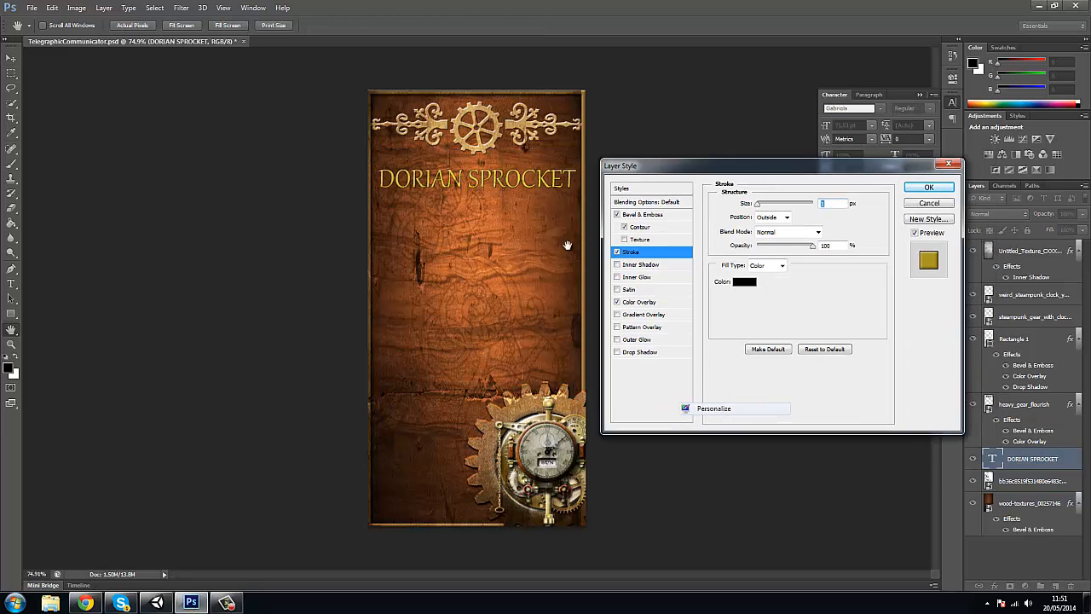
# Preview Inner Shadow and Inner Glow on the title text, and apply its layer style with only Bevel & Emboss, Stroke and Color Overlay
pyautogui.click(638, 265)
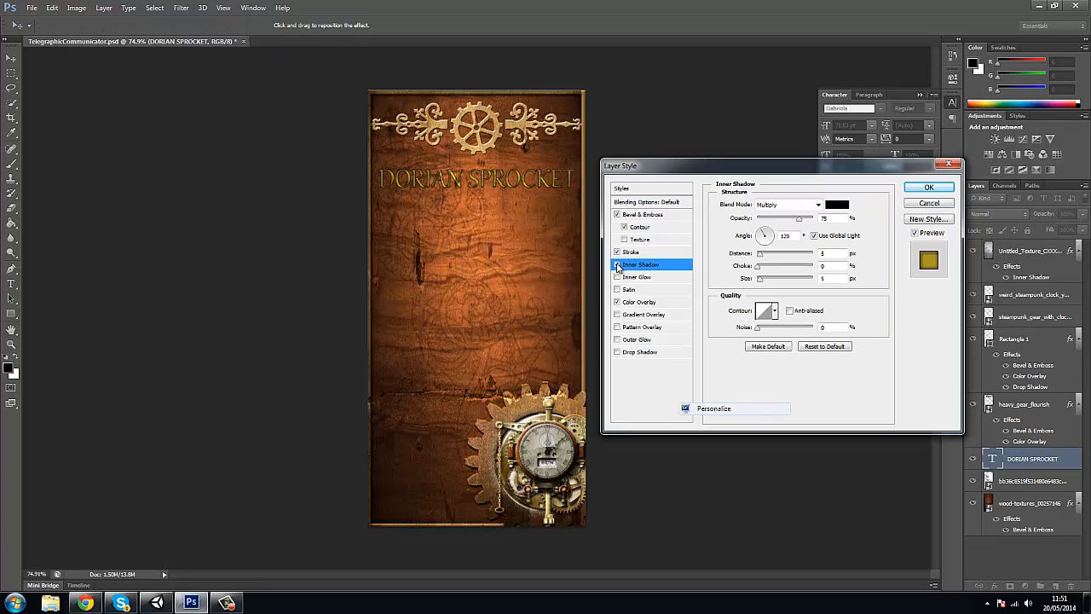
pyautogui.click(617, 265)
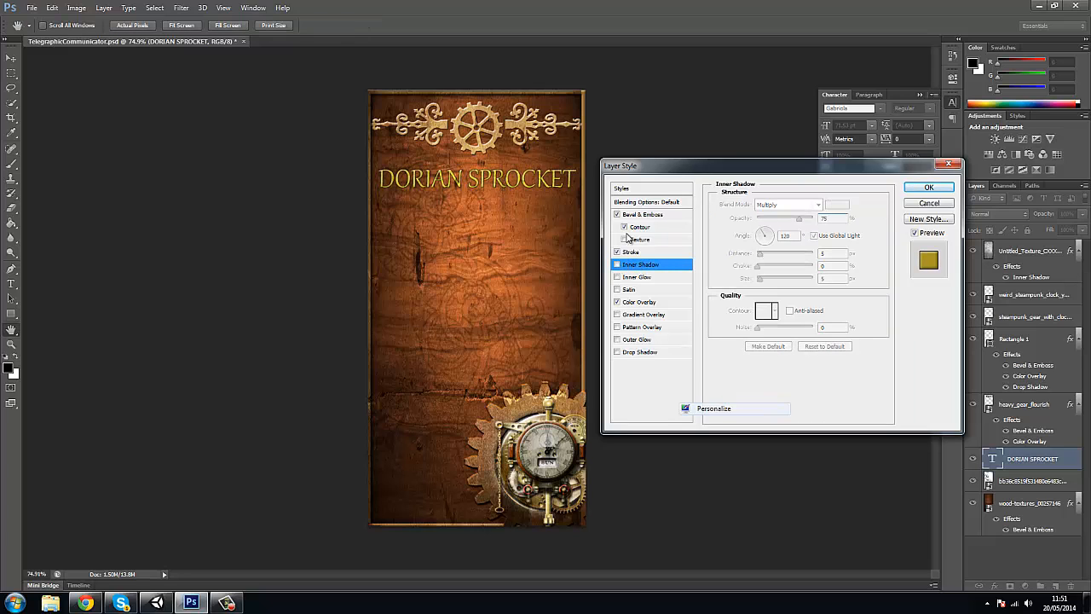
pyautogui.click(618, 278)
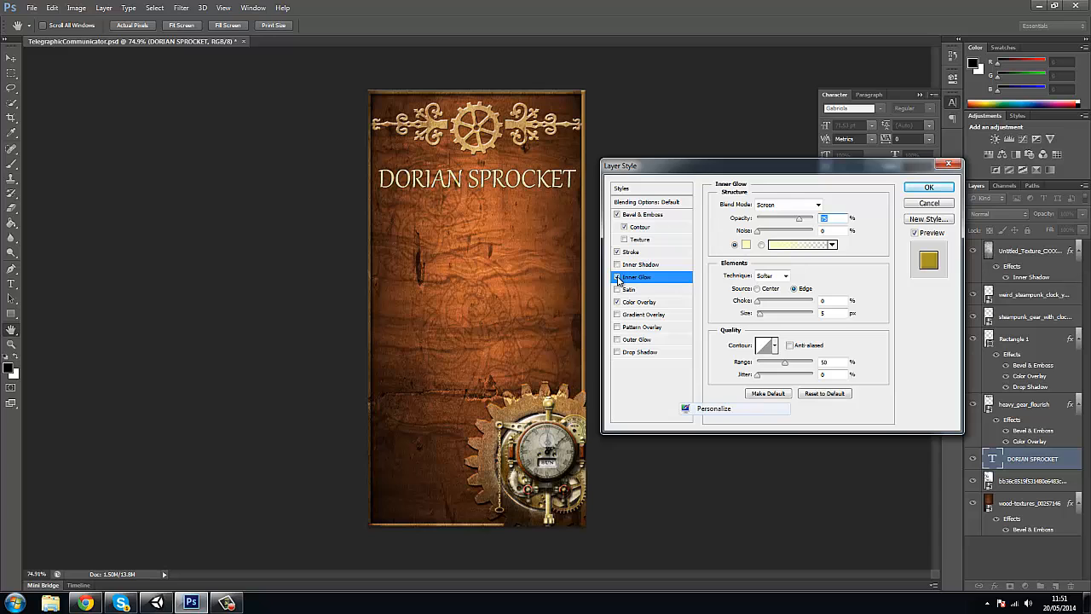
pyautogui.click(618, 278)
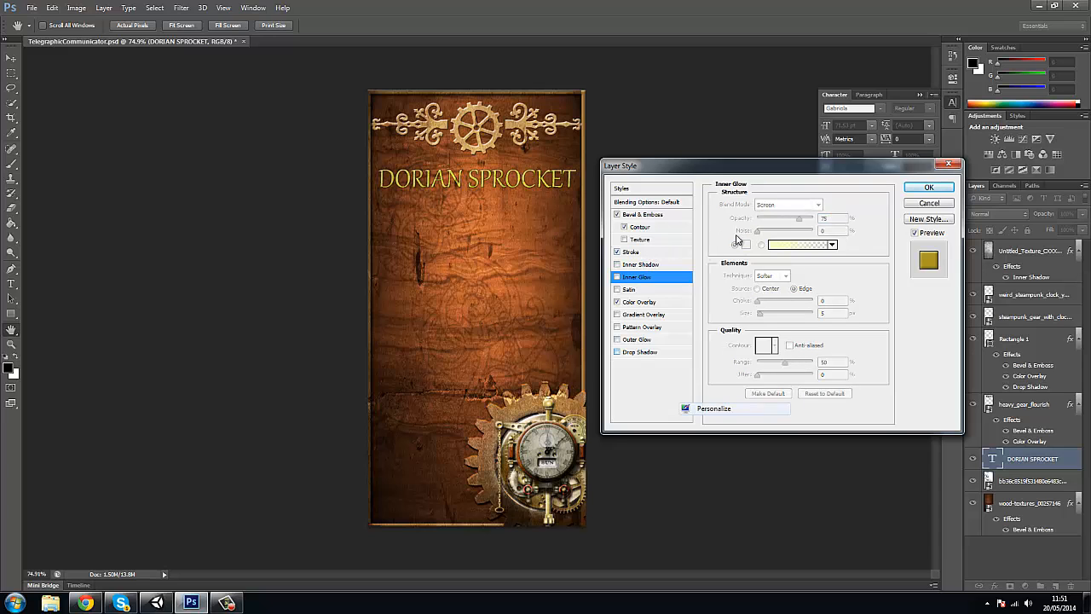
pyautogui.click(929, 188)
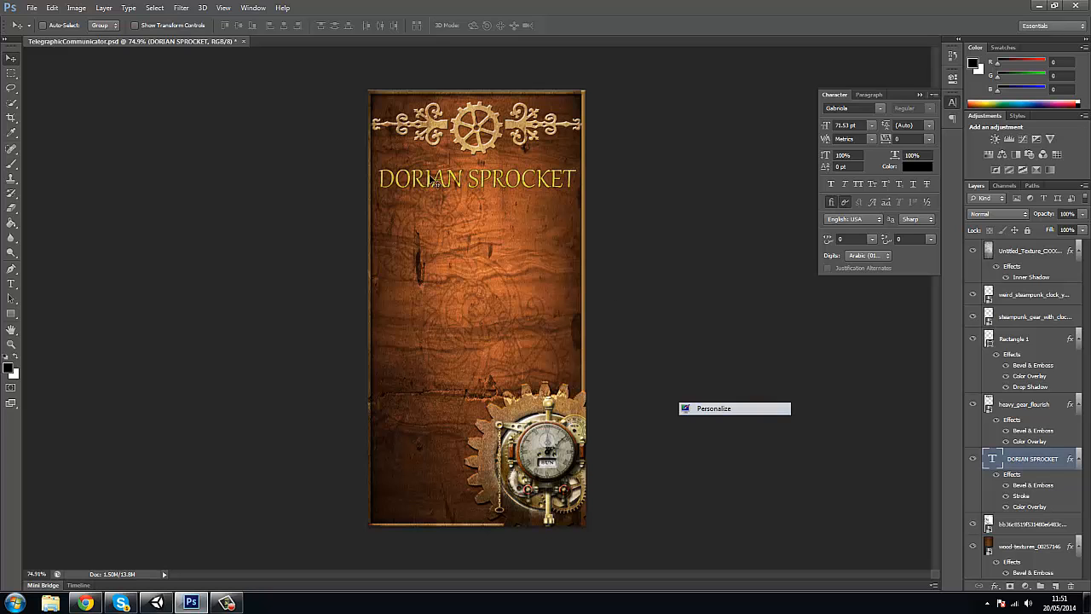
# Enlarge the title text with Free Transform to about 83.23 pt and centre it across the panel below the gear flourish
pyautogui.scroll(-5, 504, 261)
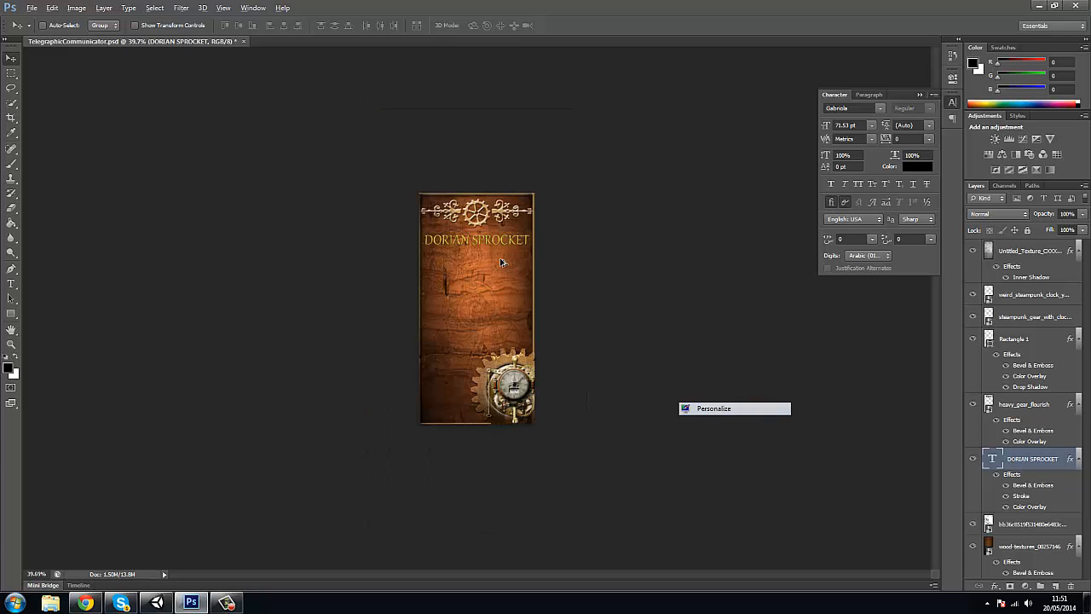
pyautogui.scroll(5, 504, 261)
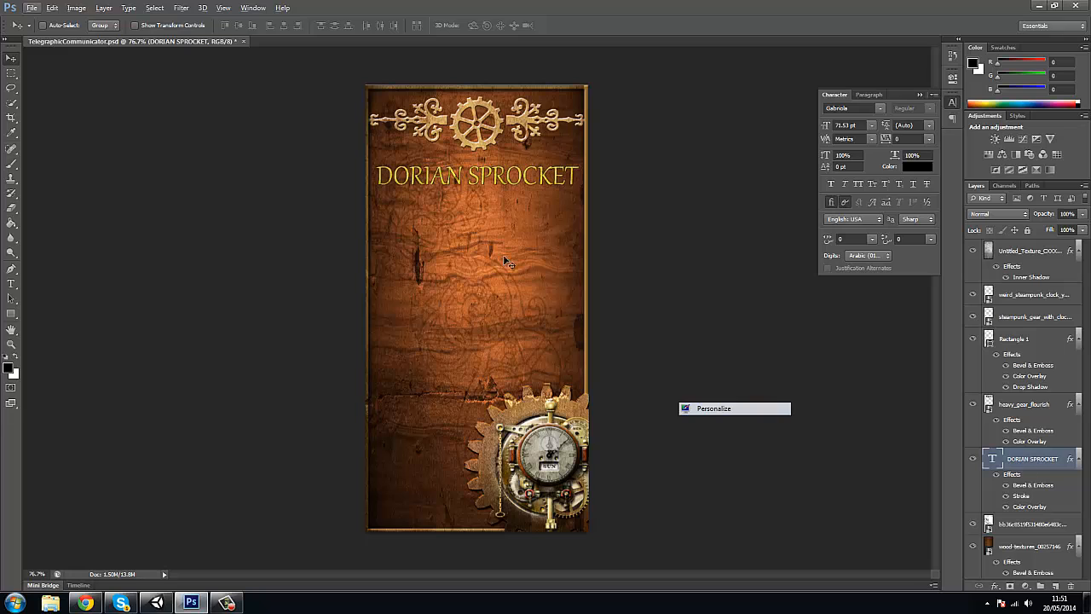
pyautogui.hotkey('ctrl', 't')
pyautogui.moveTo(579, 181); pyautogui.dragTo(579, 181)
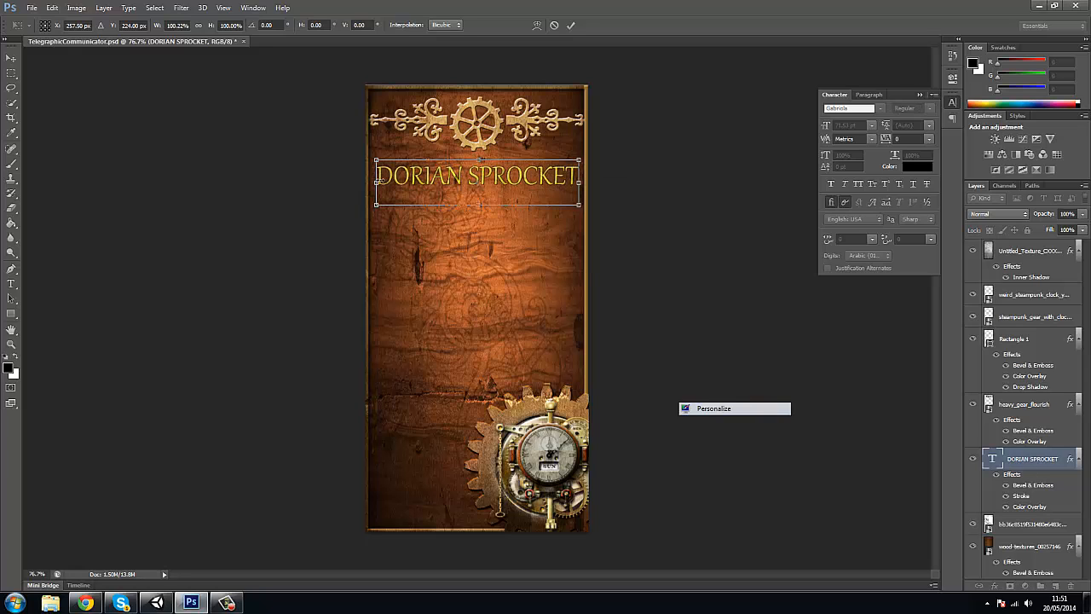
pyautogui.moveTo(376, 205); pyautogui.dragTo(373, 212)
pyautogui.press('Return')
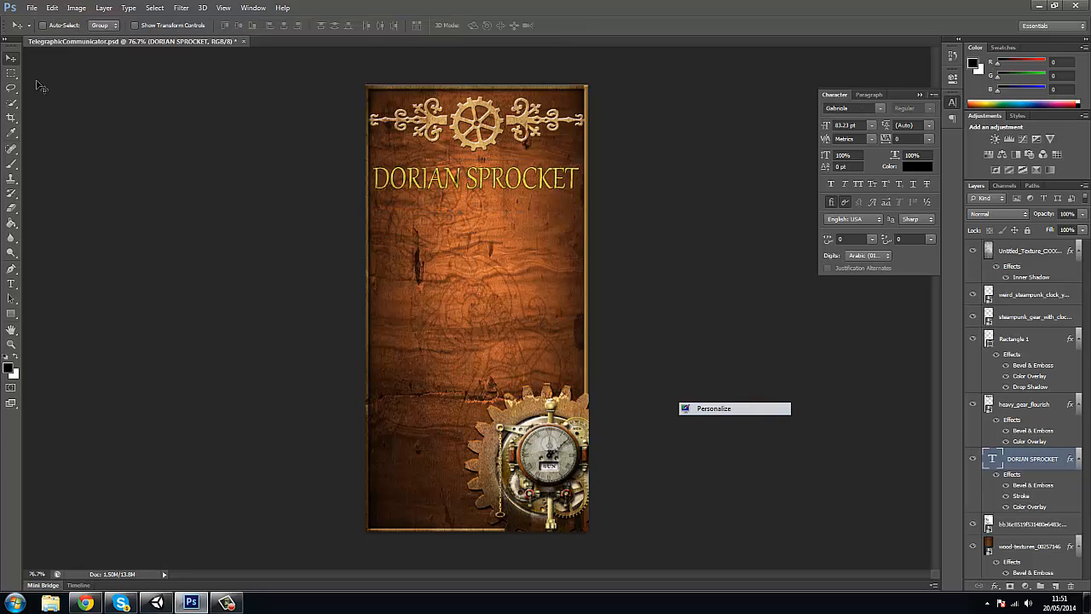
pyautogui.moveTo(542, 185)
pyautogui.mouseDown()
pyautogui.moveTo(528, 176)
pyautogui.moveTo(528, 192)
pyautogui.mouseUp()
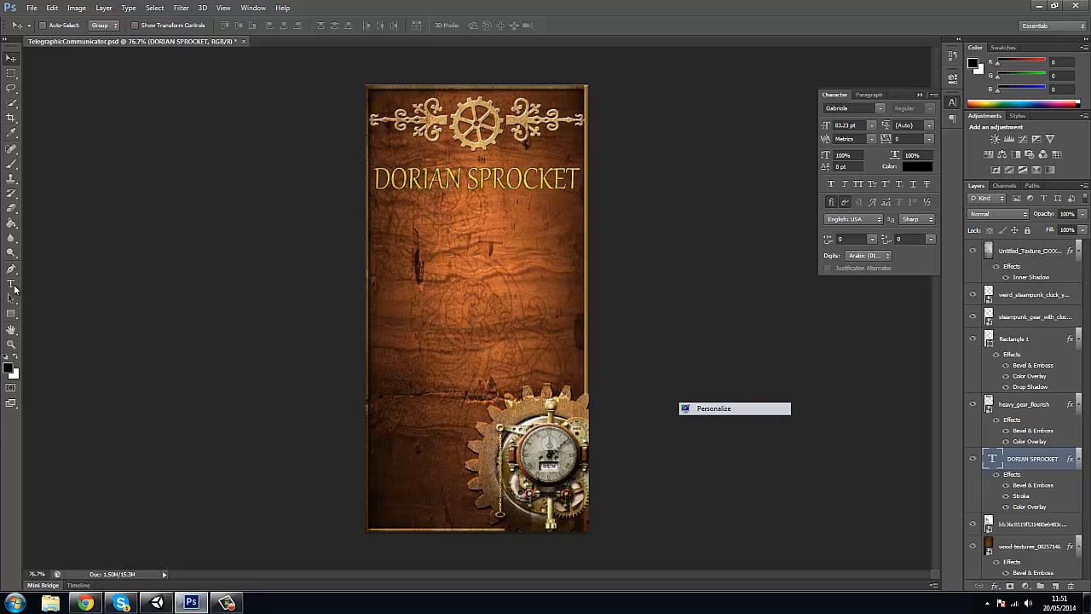
pyautogui.click(12, 316)
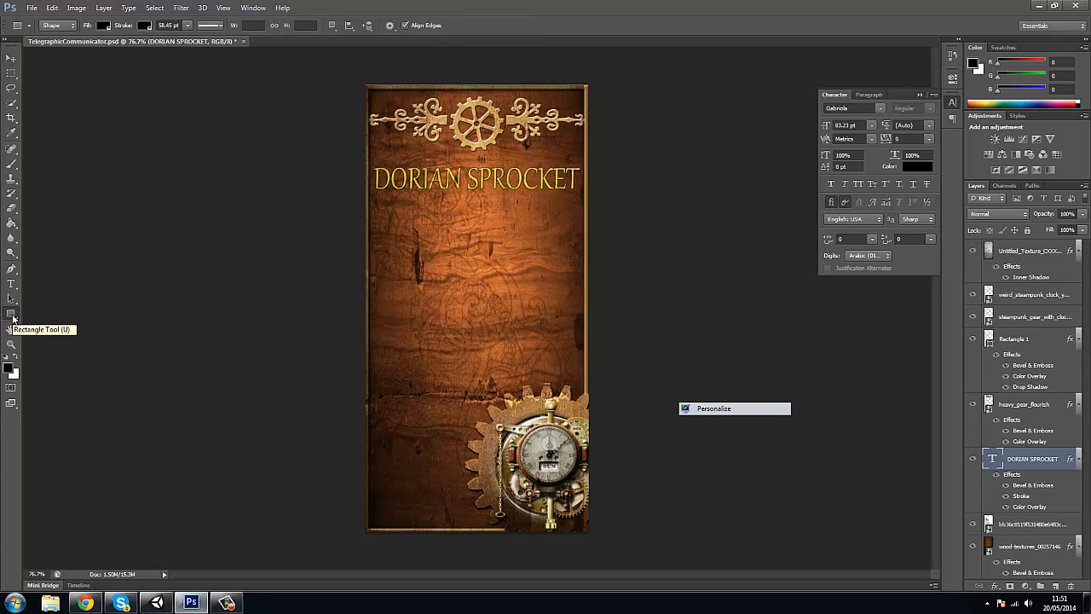
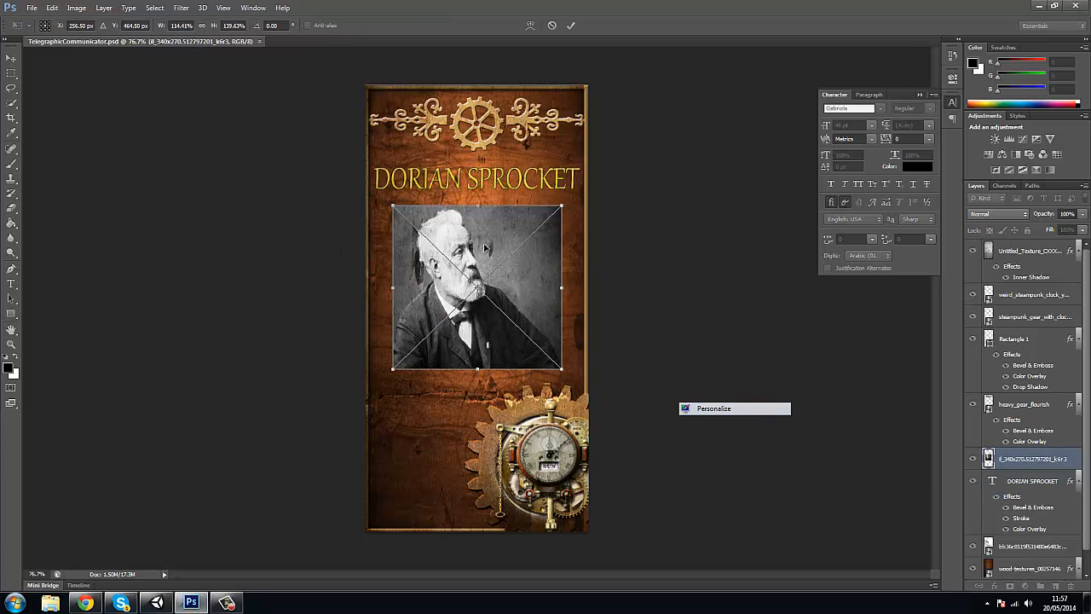
# Widen the placed portrait to about 126.76%, position it below the title at about X 250.50 px, Y 495.50 px, and commit the placement
pyautogui.moveTo(486, 256); pyautogui.dragTo(486, 270)
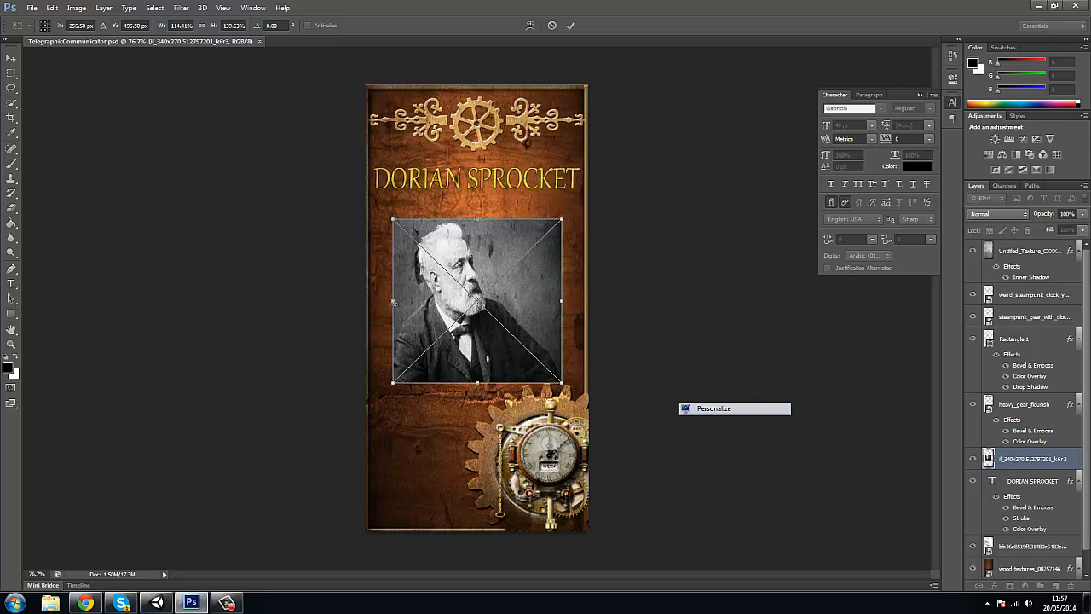
pyautogui.moveTo(393, 303); pyautogui.dragTo(383, 304)
pyautogui.moveTo(462, 262); pyautogui.dragTo(473, 261)
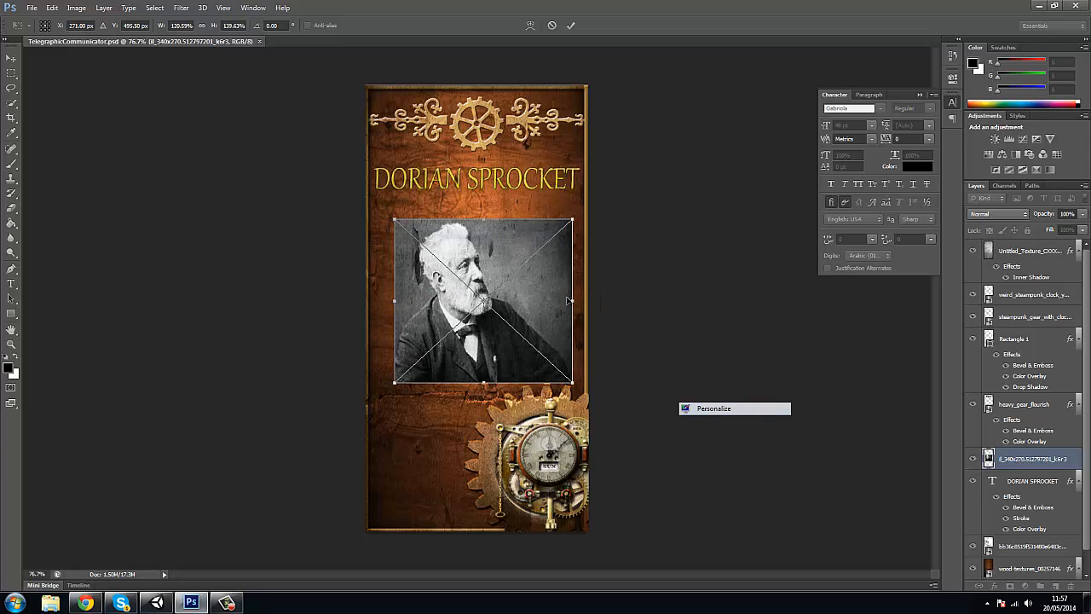
pyautogui.moveTo(569, 300); pyautogui.dragTo(580, 300)
pyautogui.moveTo(394, 300); pyautogui.dragTo(388, 300)
pyautogui.moveTo(488, 243); pyautogui.dragTo(476, 243)
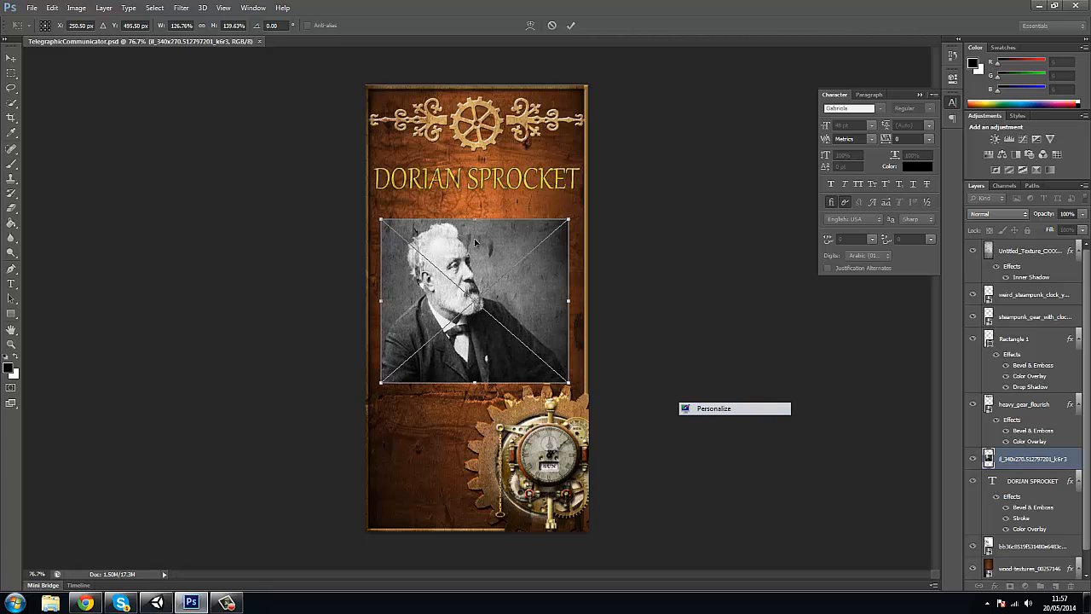
pyautogui.click(76, 8)
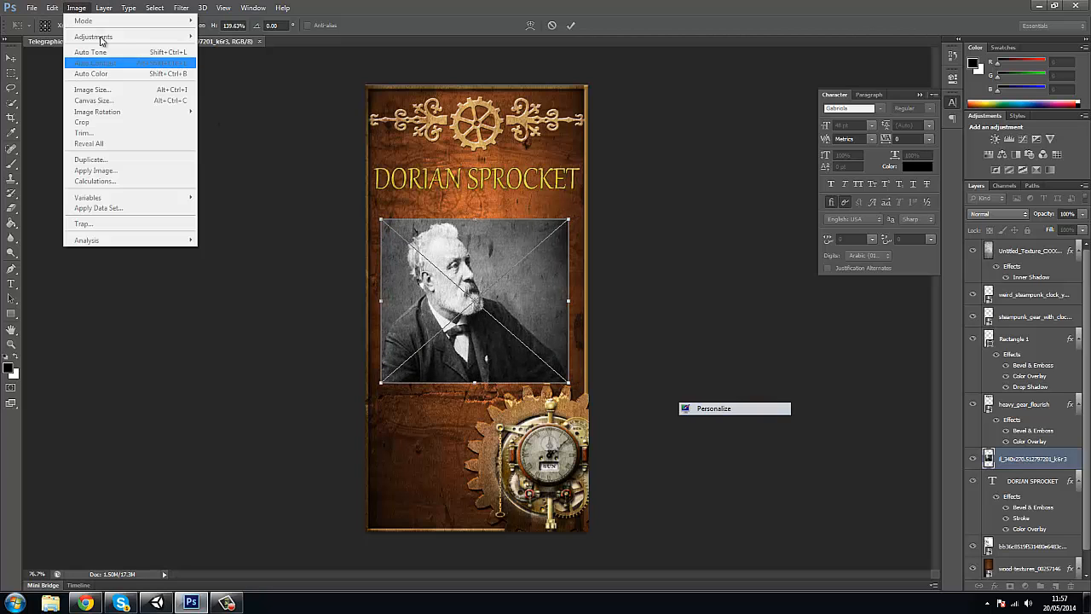
pyautogui.click(520, 268)
pyautogui.press('Return')
# Flip the portrait layer horizontally without flipping the canvas
pyautogui.click(76, 7)
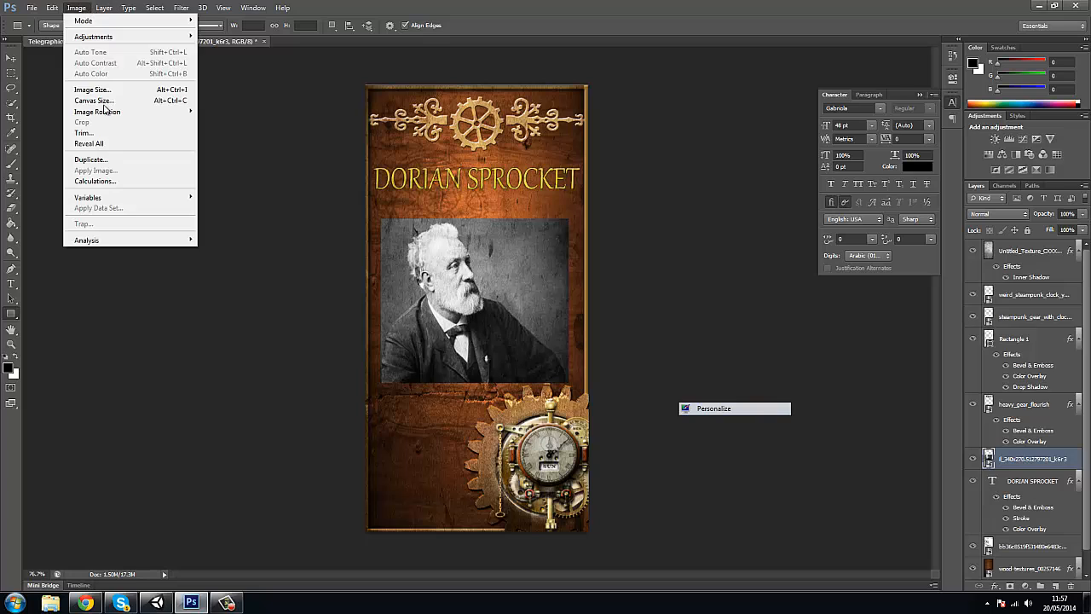
pyautogui.moveTo(182, 115)
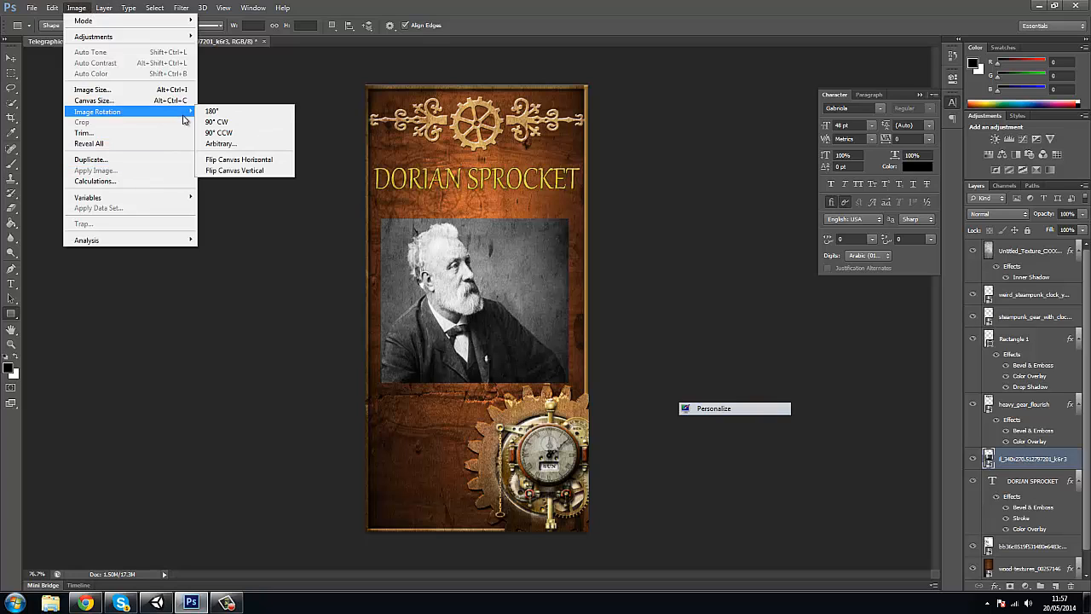
pyautogui.moveTo(52, 8)
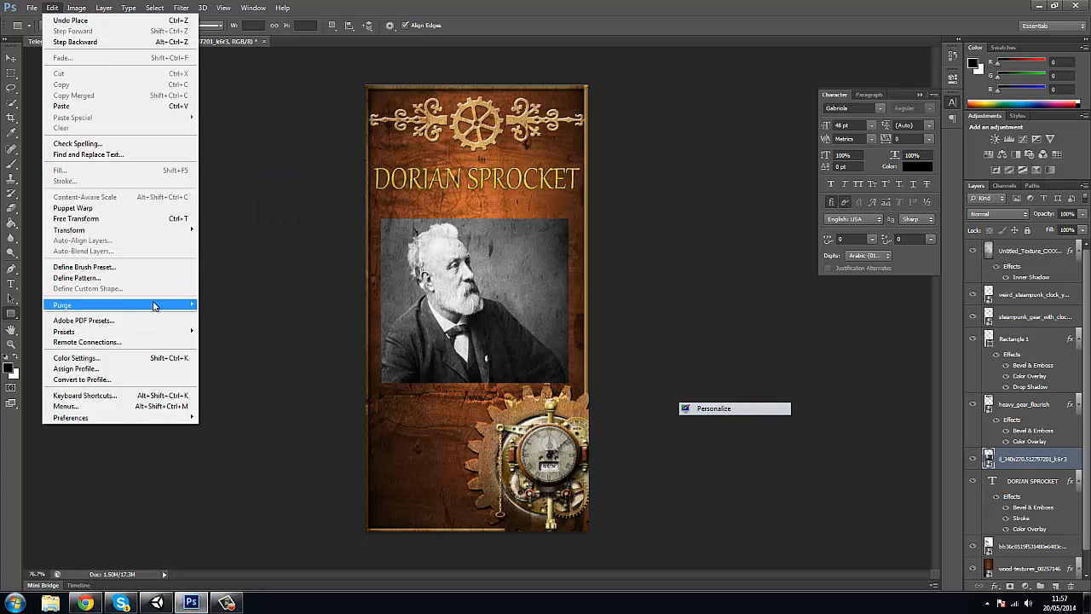
pyautogui.moveTo(169, 234)
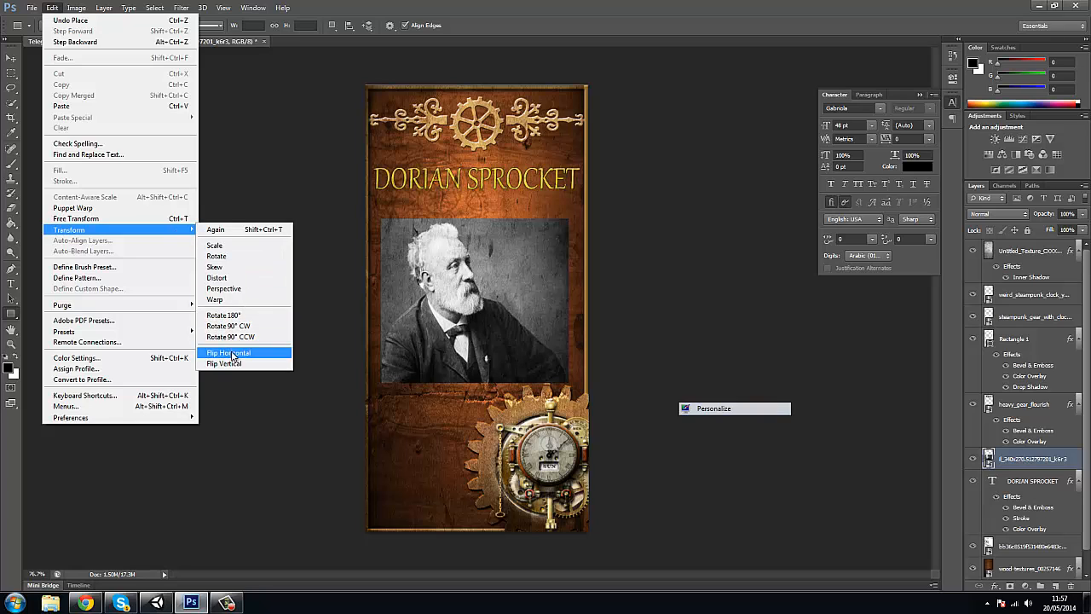
pyautogui.click(230, 353)
pyautogui.click(11, 57)
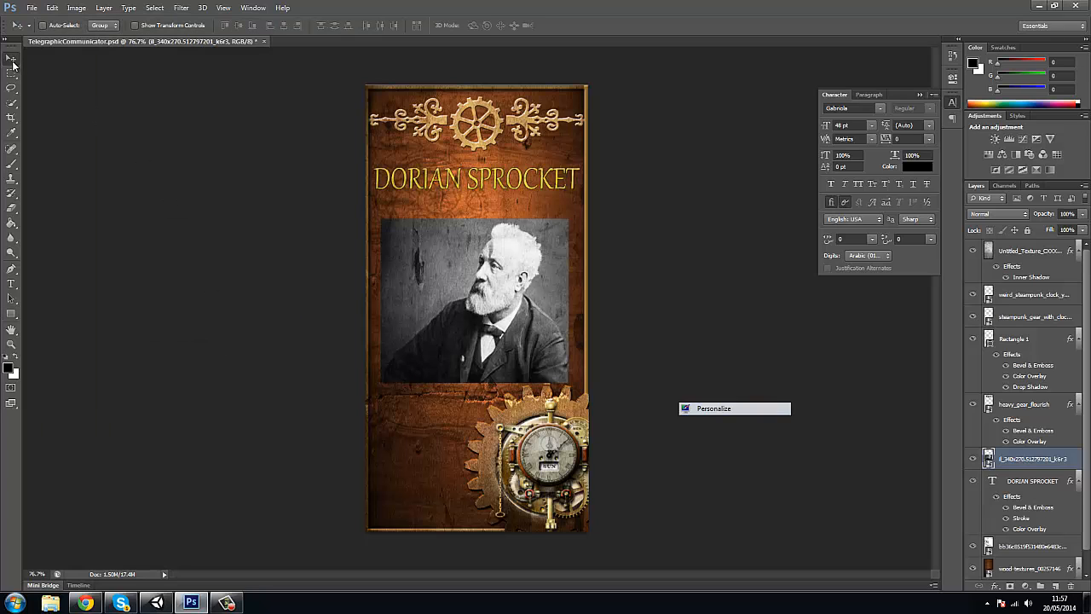
# Undo the portrait's moves and horizontal flip, and place its layer below the title text, directly above the bb36c8519f texture layer
pyautogui.moveTo(479, 305); pyautogui.dragTo(482, 305)
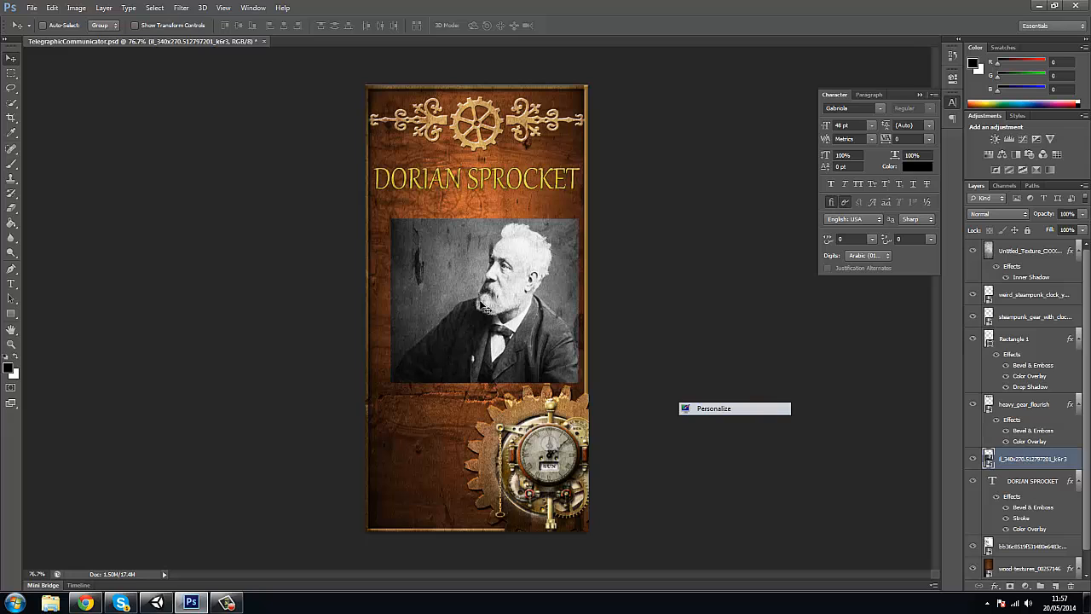
pyautogui.press('Left')
pyautogui.press('Left')
pyautogui.press('Left')
pyautogui.hotkey('ctrl', 'alt', 'z')
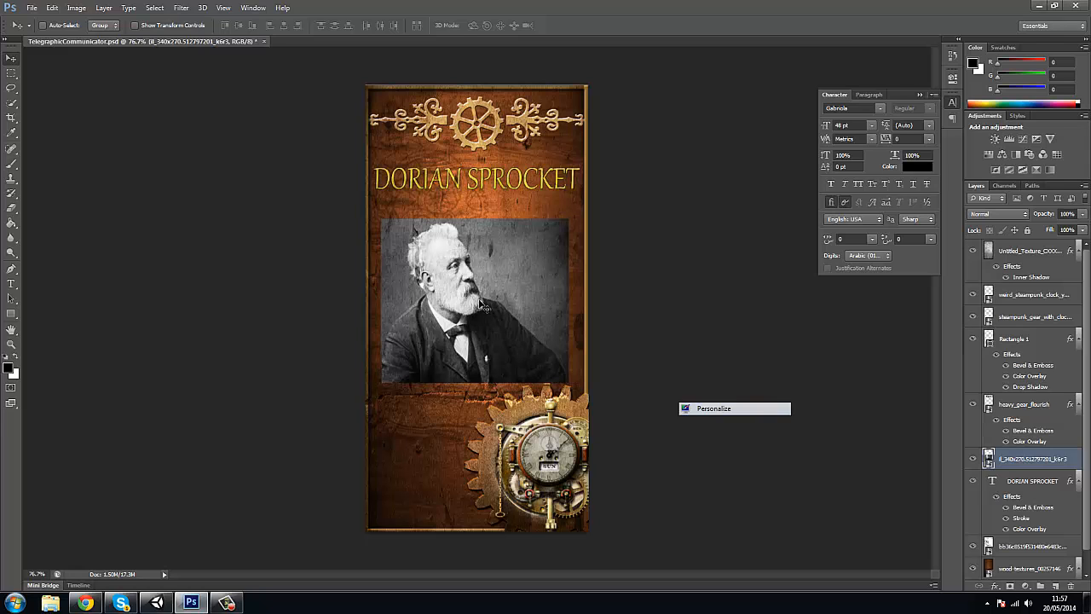
pyautogui.moveTo(1016, 463); pyautogui.dragTo(1039, 533)
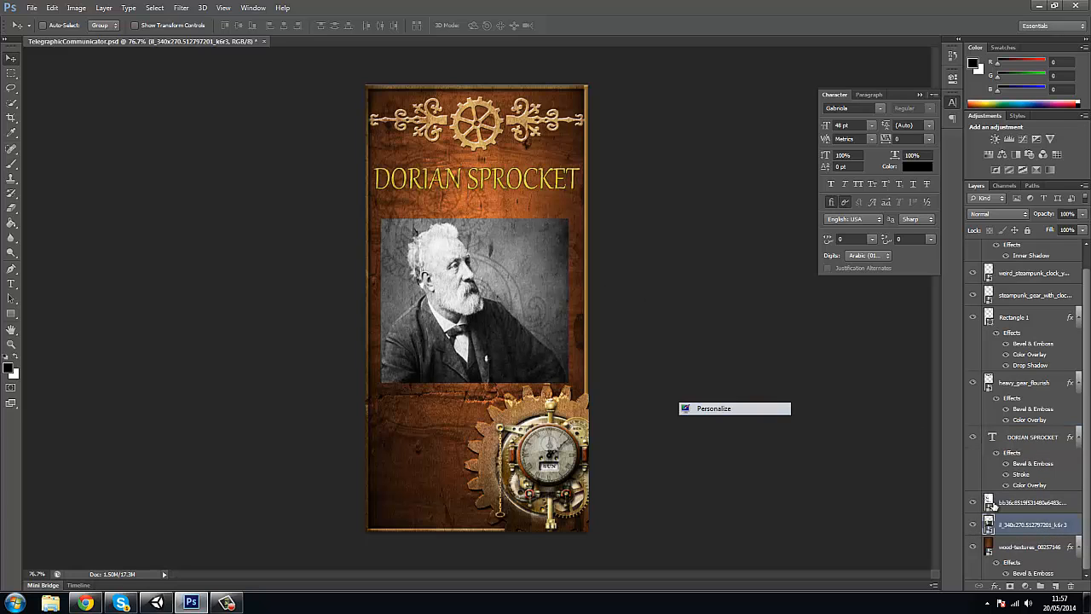
pyautogui.moveTo(1029, 523); pyautogui.dragTo(1031, 482)
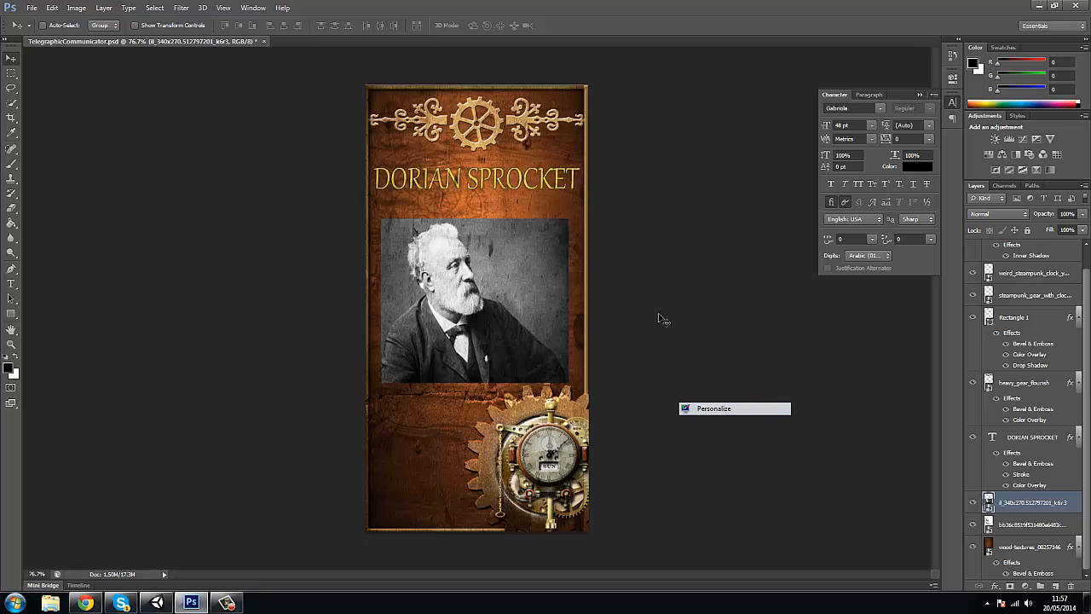
# Add a Color Overlay effect to the portrait layer with the Overlay blend mode
pyautogui.doubleClick(1071, 503)
pyautogui.doubleClick(1075, 501)
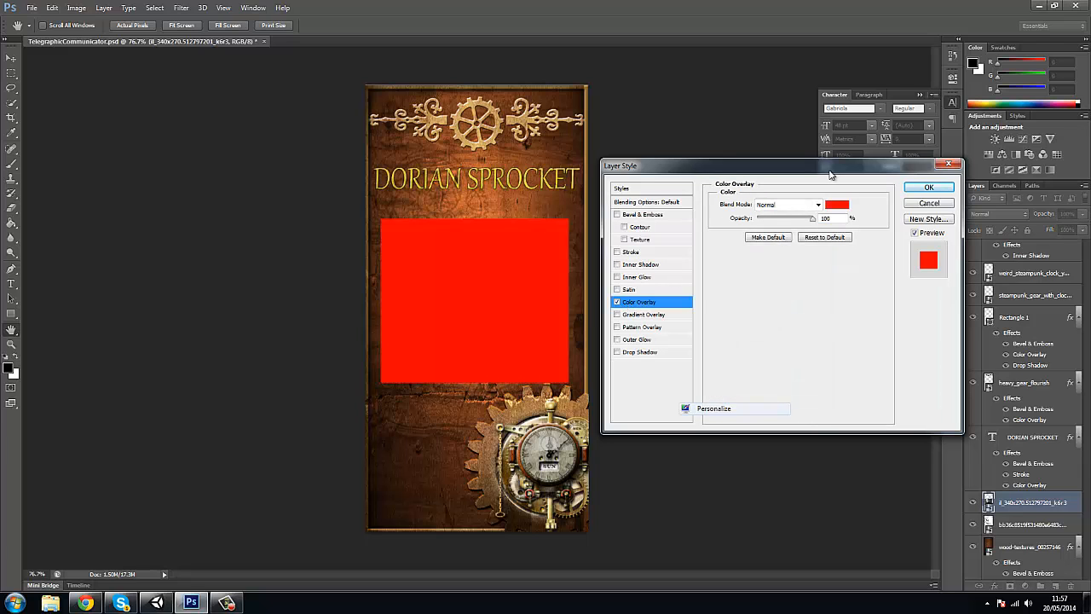
pyautogui.click(791, 205)
pyautogui.click(780, 324)
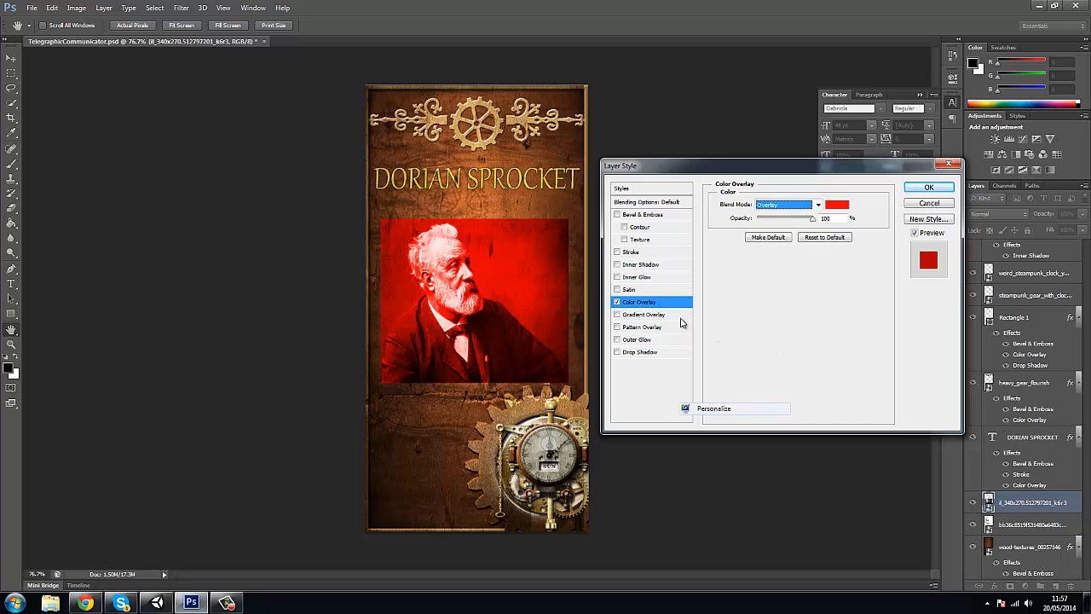
# Change the portrait's overlay colour to a muted golden brown with a hue of about 35° and apply the layer style
pyautogui.click(836, 205)
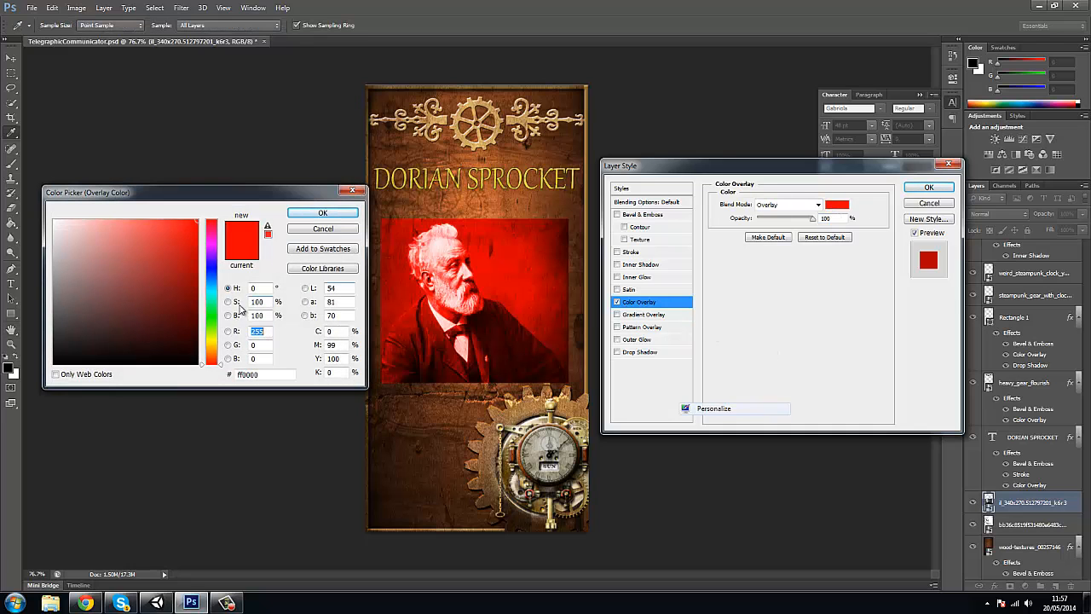
pyautogui.click(210, 328)
pyautogui.moveTo(210, 346); pyautogui.dragTo(213, 357)
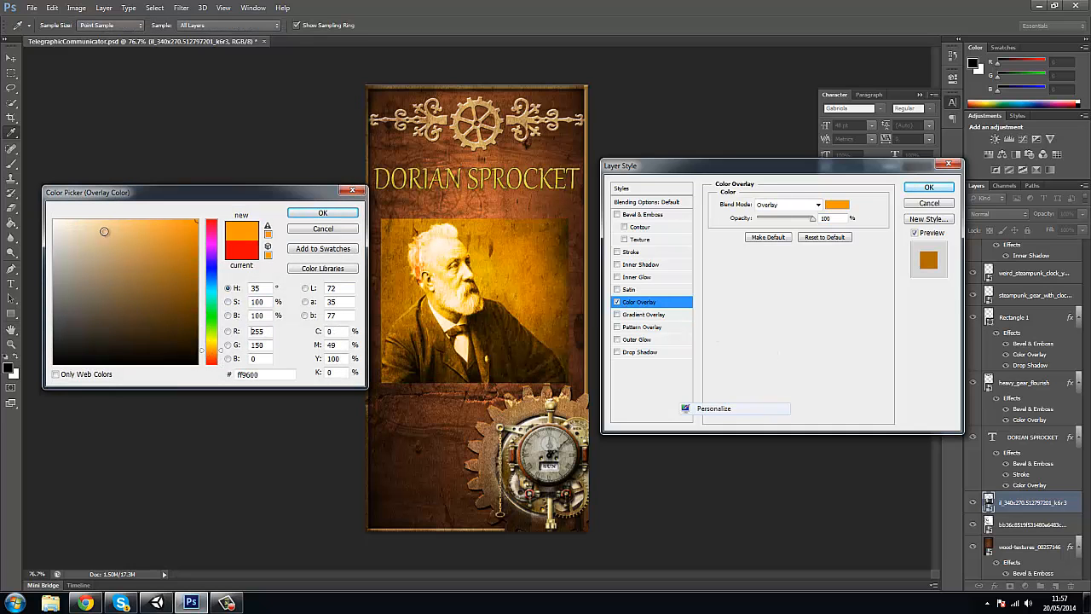
pyautogui.click(84, 250)
pyautogui.click(127, 277)
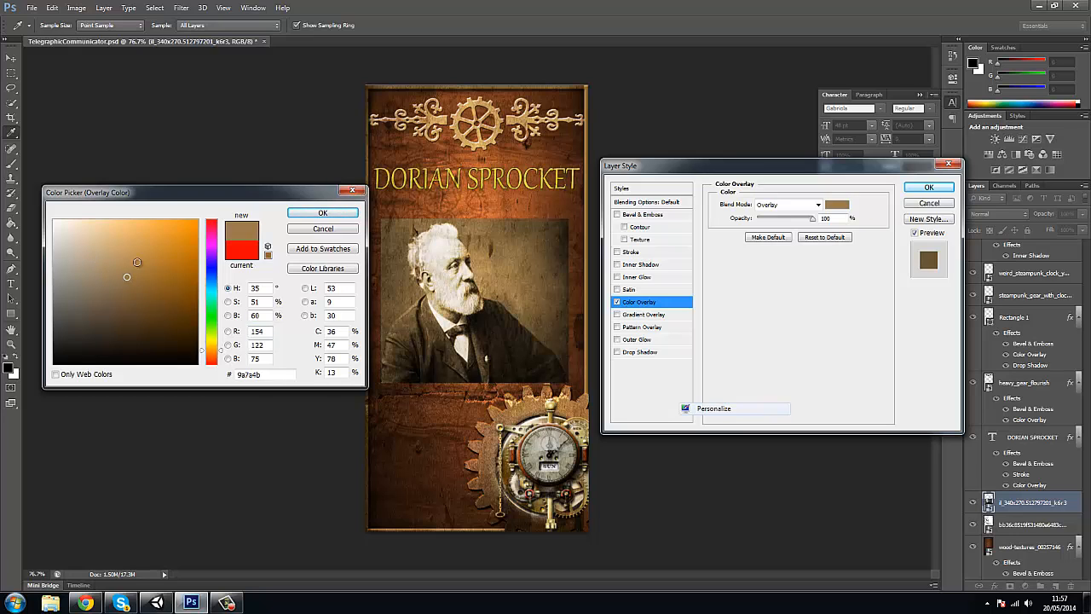
pyautogui.click(143, 260)
pyautogui.click(322, 214)
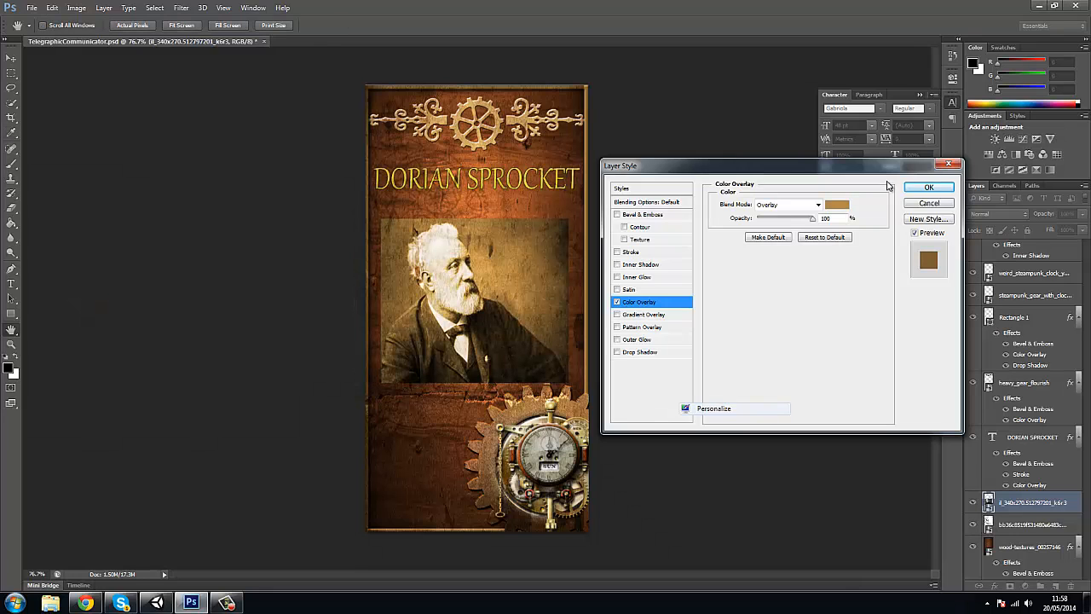
pyautogui.click(928, 188)
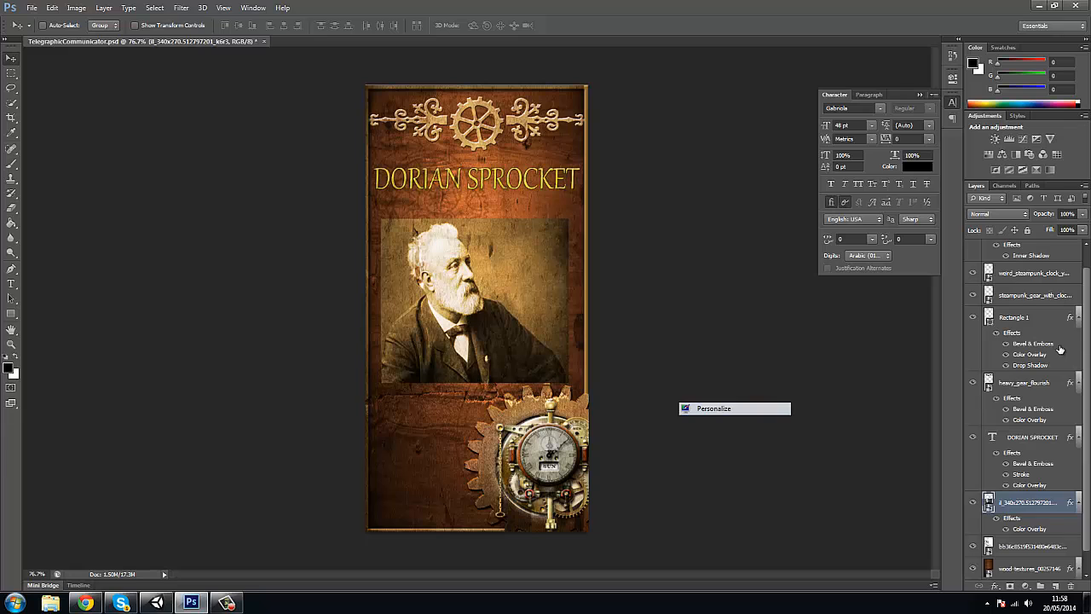
# Change the title text's Color Overlay to pale cream #d6d3c1
pyautogui.scroll(-1, 1057, 299)
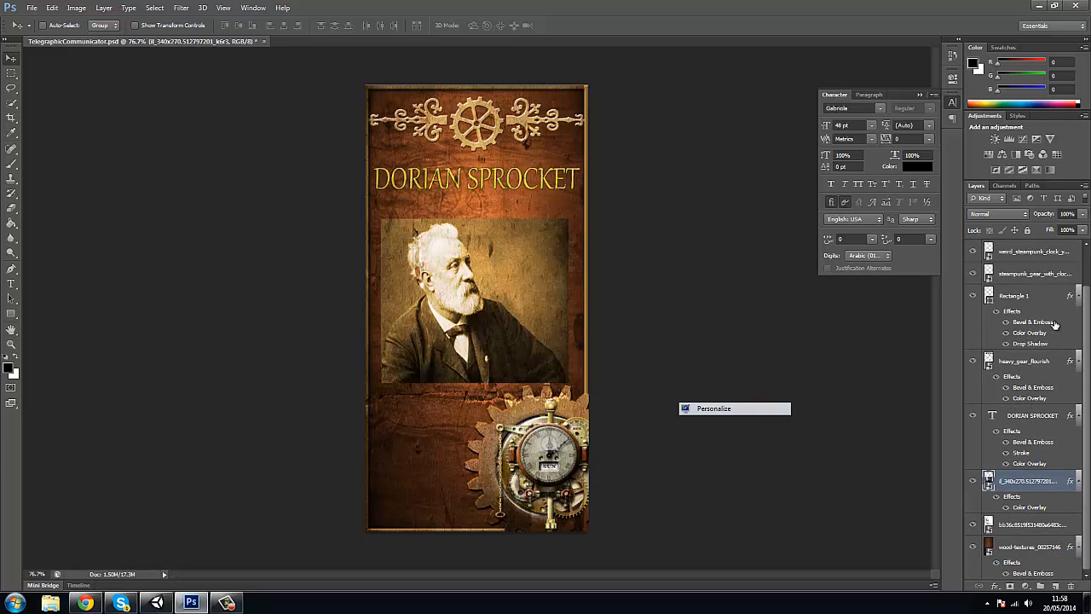
pyautogui.click(1055, 415)
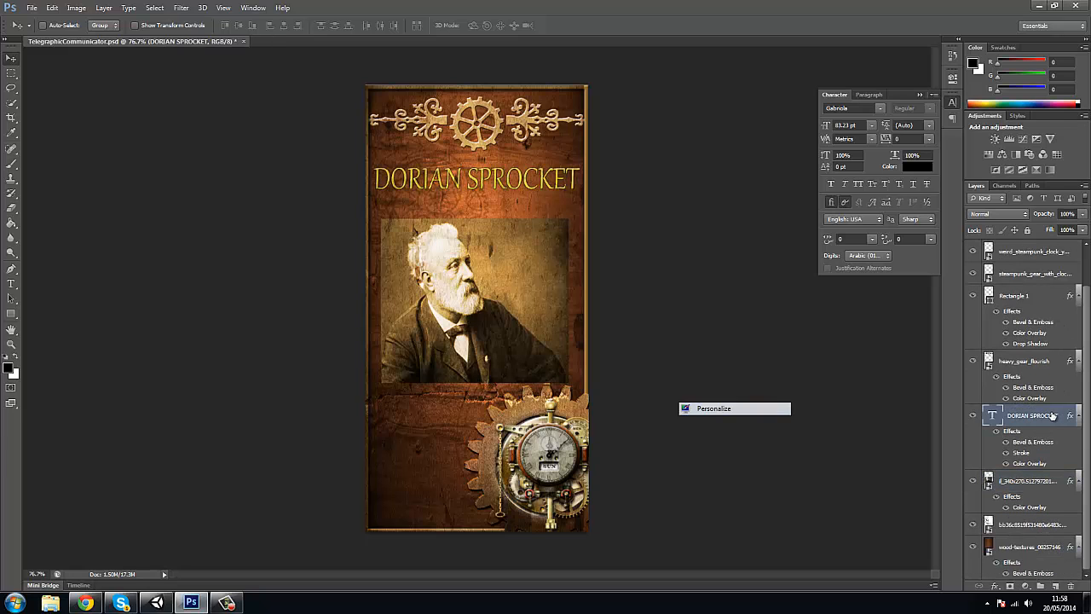
pyautogui.doubleClick(1028, 415)
pyautogui.doubleClick(1049, 407)
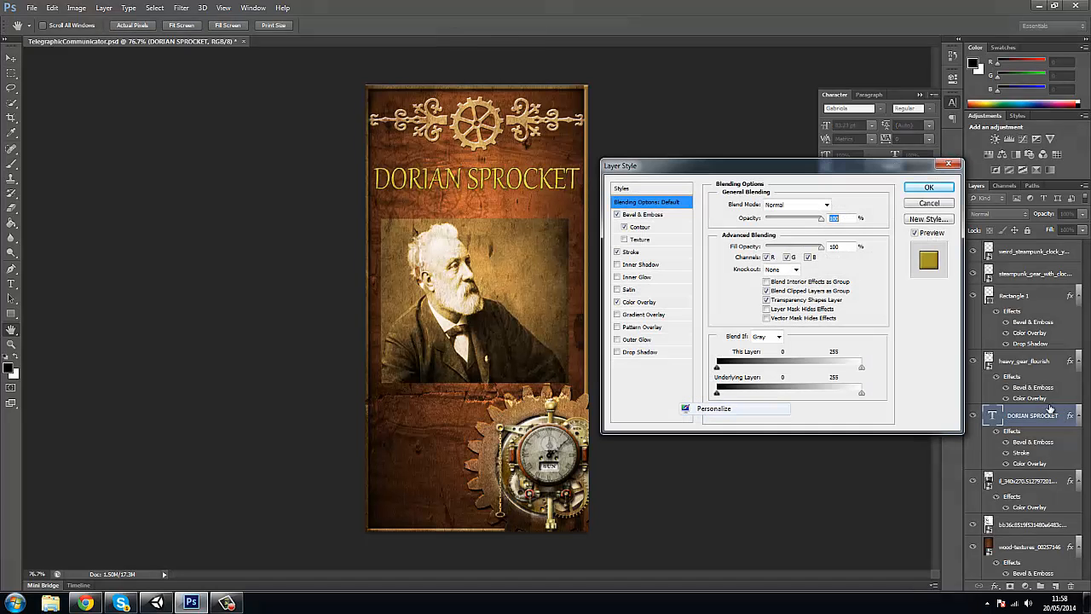
pyautogui.click(641, 303)
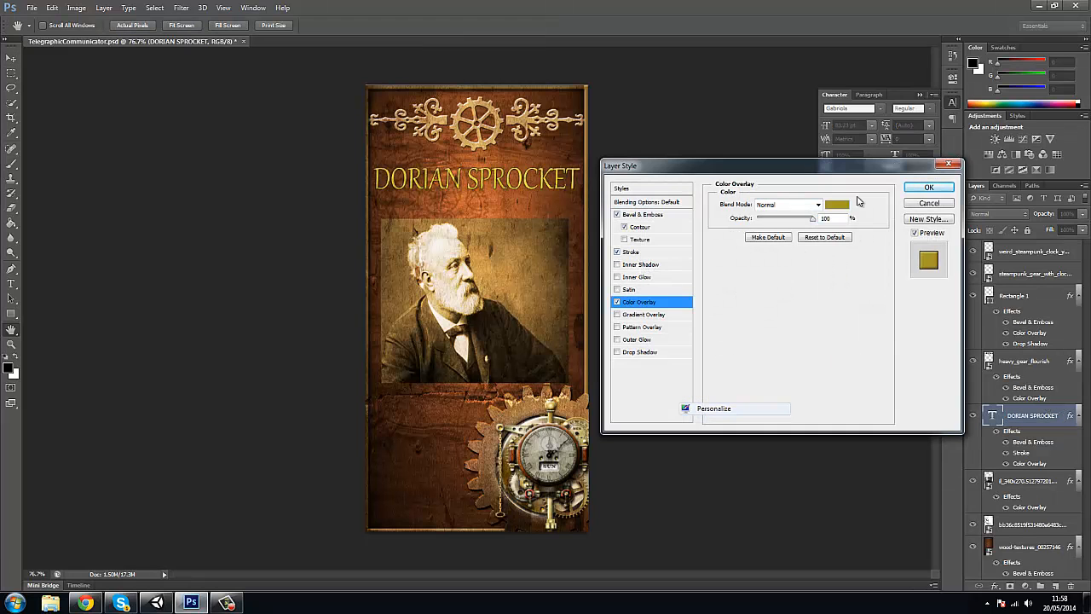
pyautogui.click(617, 303)
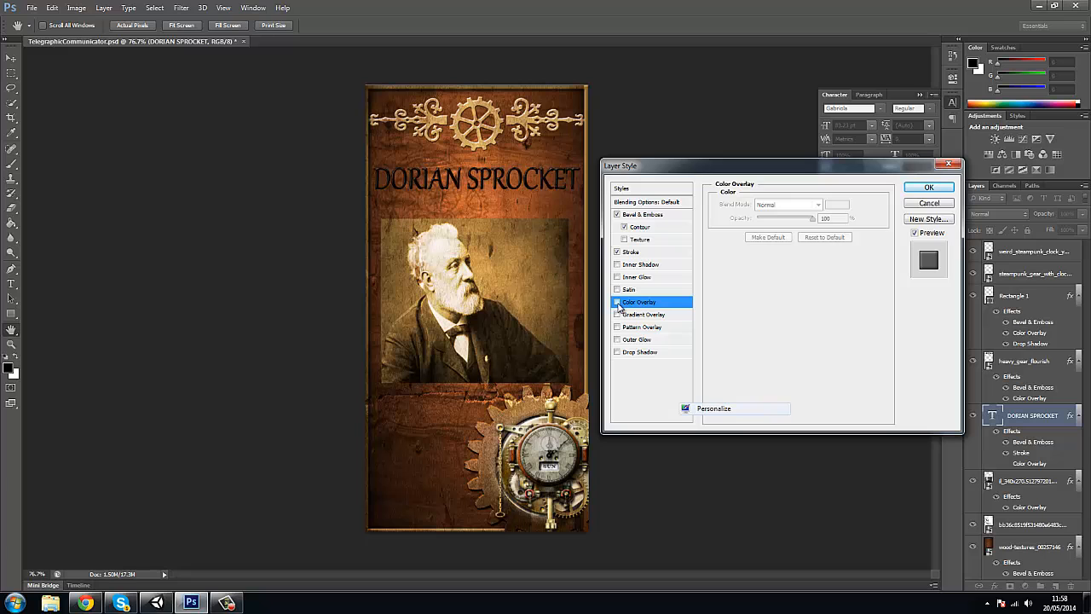
pyautogui.click(617, 302)
pyautogui.click(836, 204)
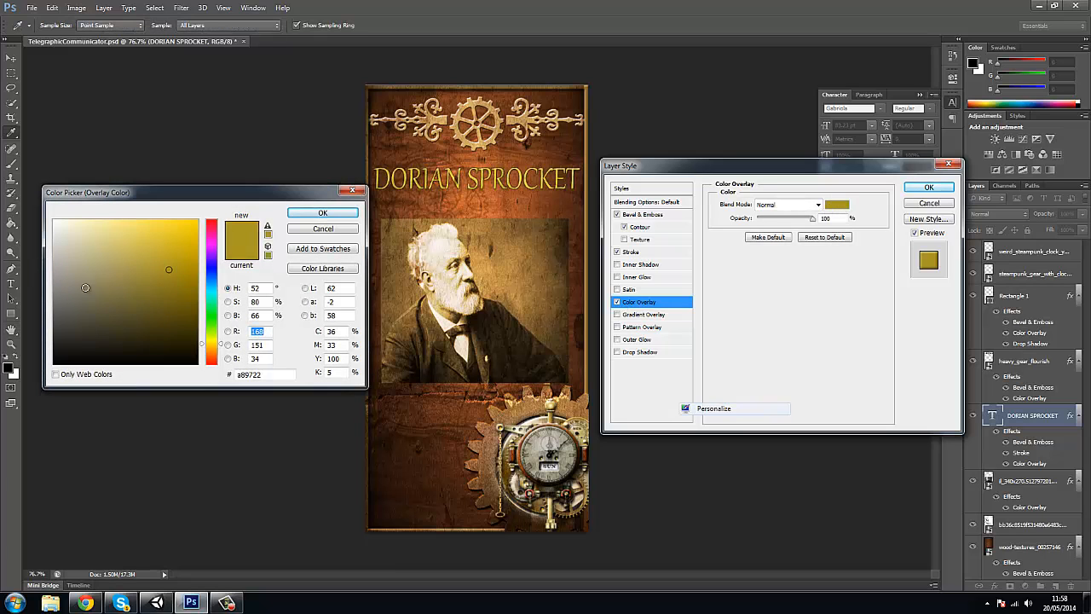
pyautogui.click(66, 243)
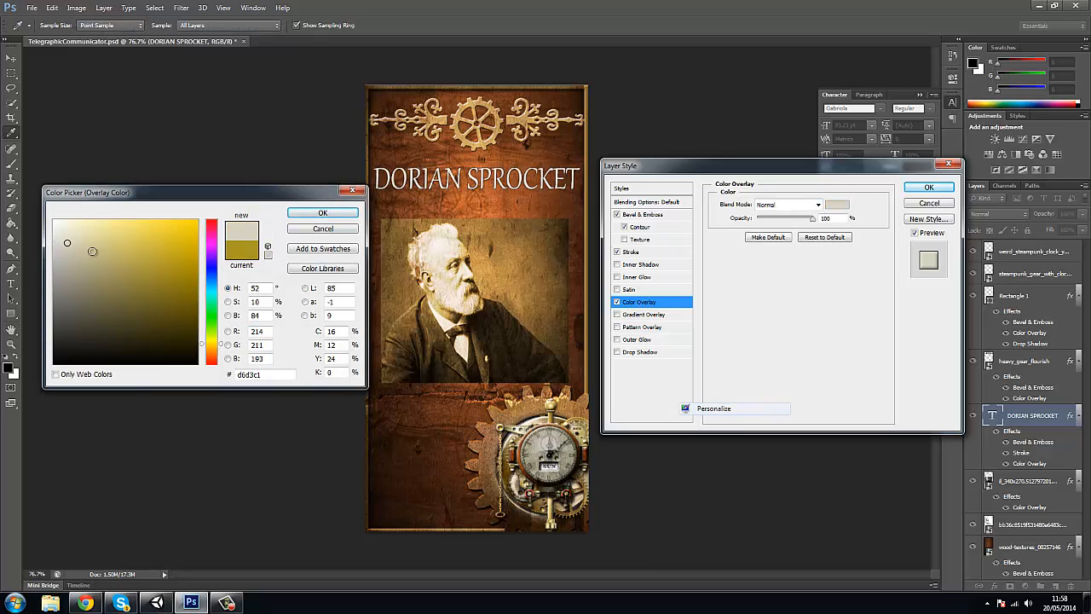
pyautogui.click(324, 215)
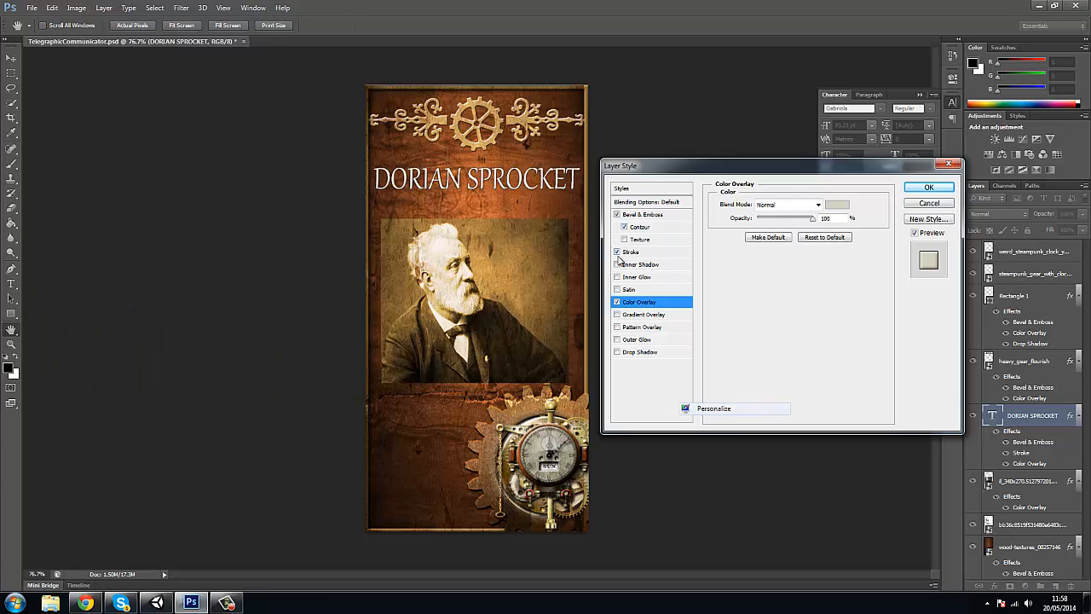
# Disable the title text's Stroke effect and apply the layer style
pyautogui.click(617, 253)
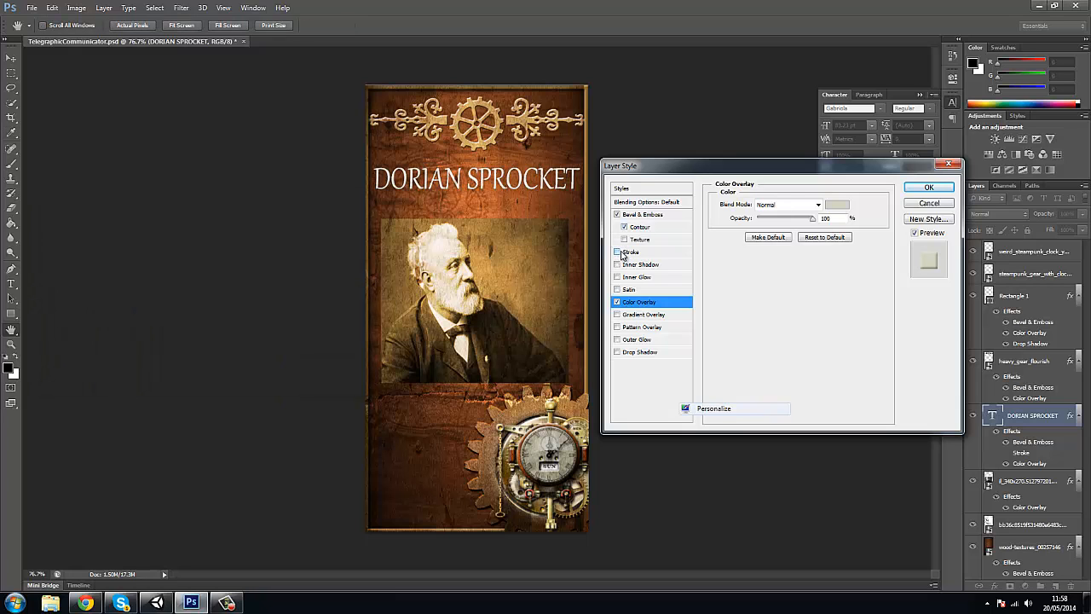
pyautogui.click(926, 188)
pyautogui.moveTo(517, 304); pyautogui.dragTo(517, 305)
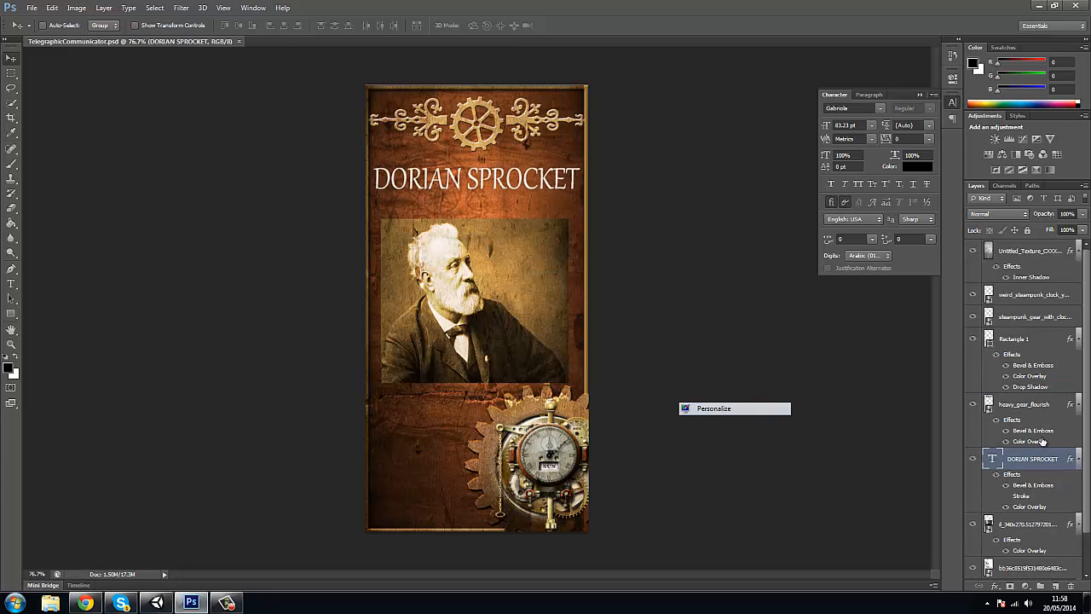
# Try the portrait layer beneath the bb36c8519f texture layer and return it above that layer
pyautogui.scroll(1, 1043, 445)
pyautogui.scroll(-1, 1036, 416)
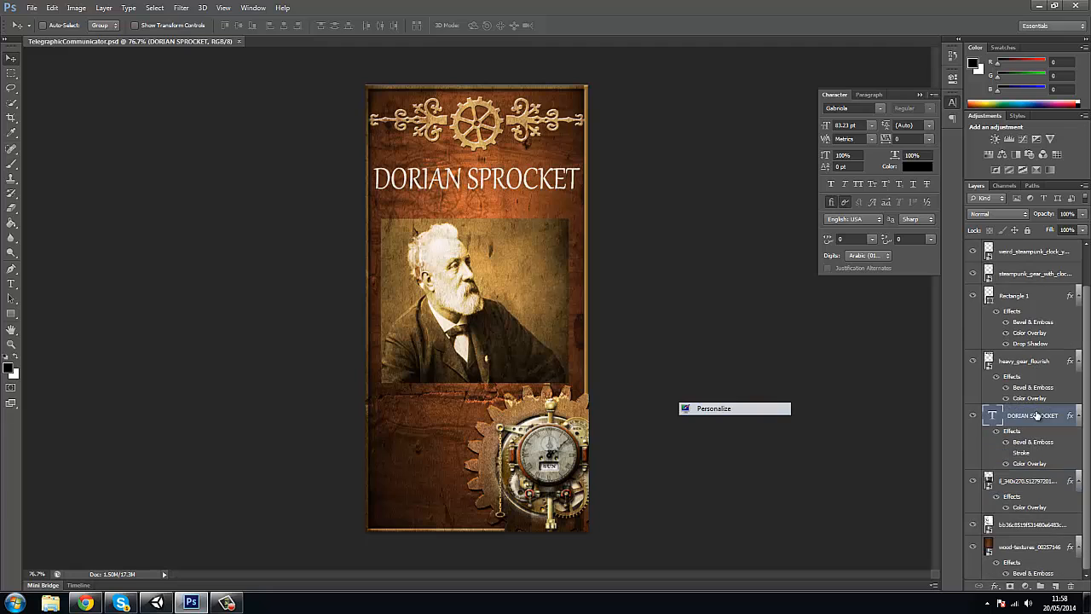
pyautogui.click(1030, 480)
pyautogui.moveTo(501, 328); pyautogui.dragTo(503, 327)
pyautogui.moveTo(1041, 480); pyautogui.dragTo(1038, 536)
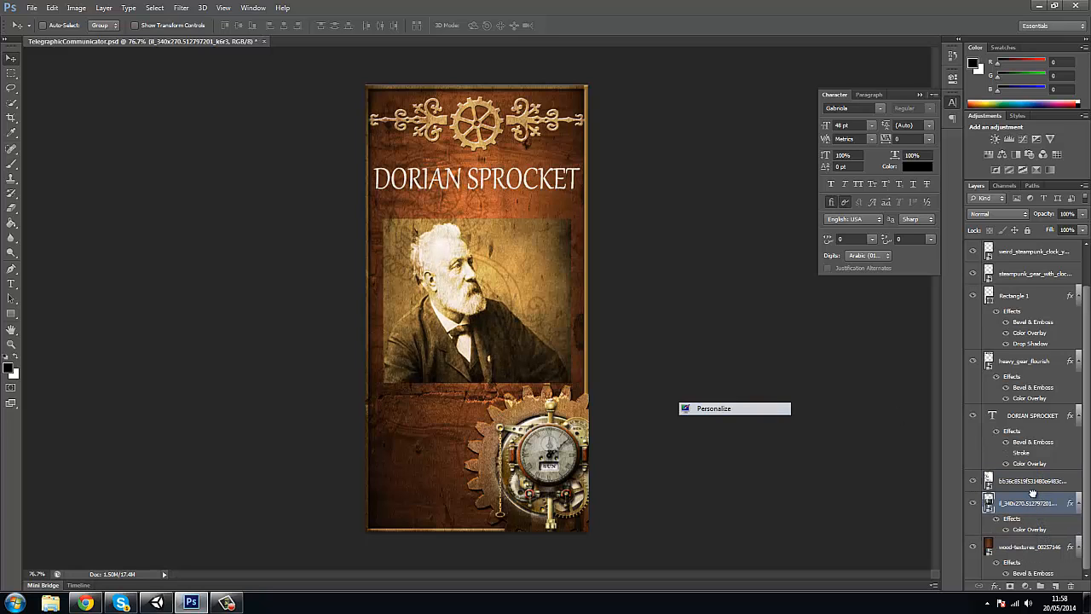
pyautogui.moveTo(1033, 496); pyautogui.dragTo(1025, 471)
# Resize the portrait with Free Transform to about 172.22% height, fit it between the title and the gear clock, and commit the transform
pyautogui.moveTo(468, 292); pyautogui.dragTo(483, 343)
pyautogui.hotkey('ctrl', 'r')
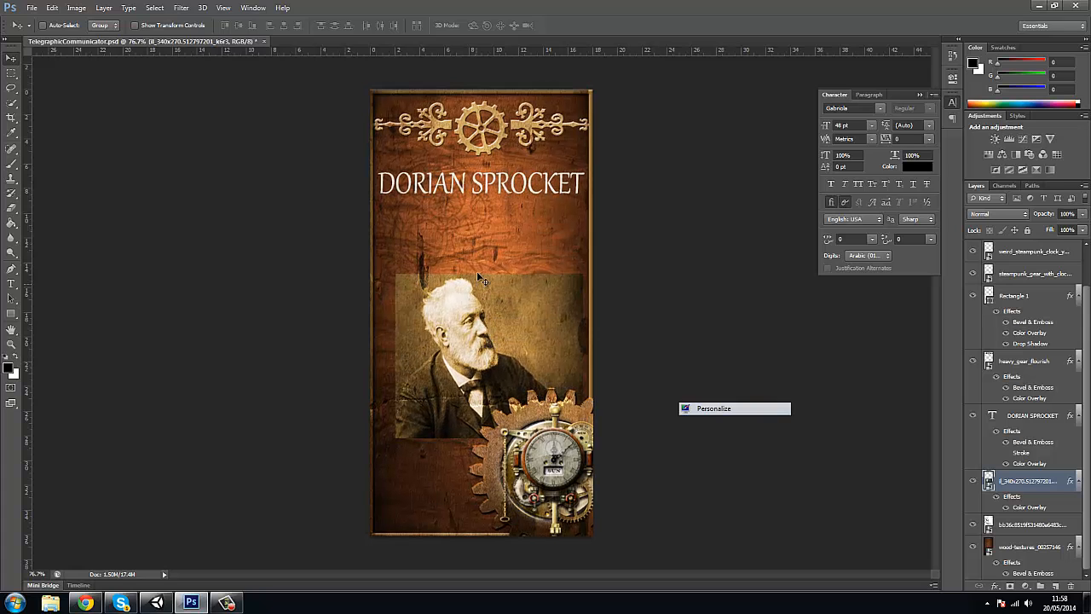
pyautogui.hotkey('ctrl', 't')
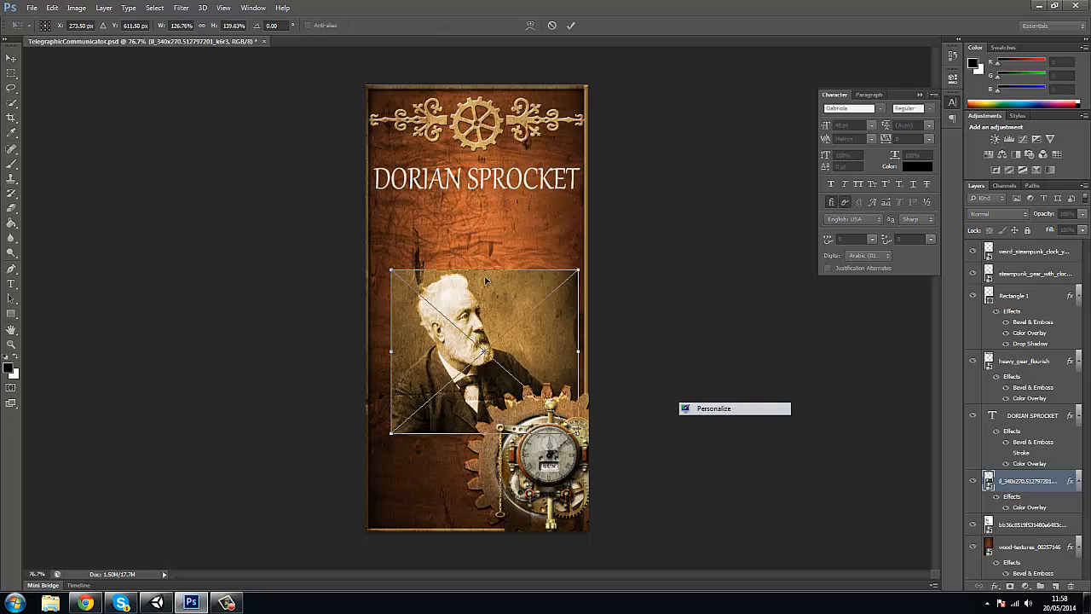
pyautogui.moveTo(484, 271); pyautogui.dragTo(487, 217)
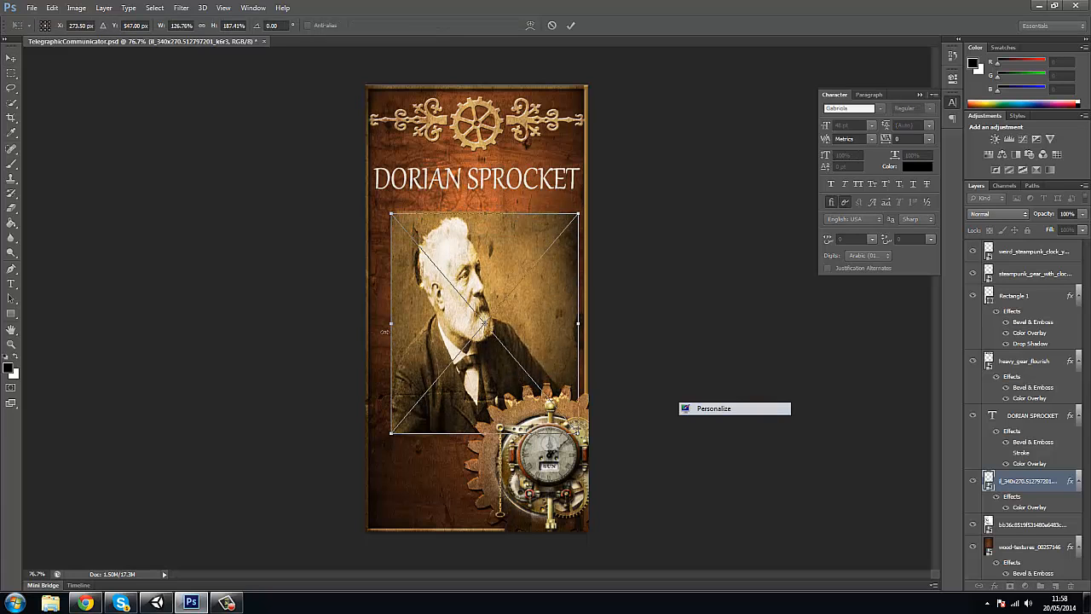
pyautogui.moveTo(390, 322); pyautogui.dragTo(378, 322)
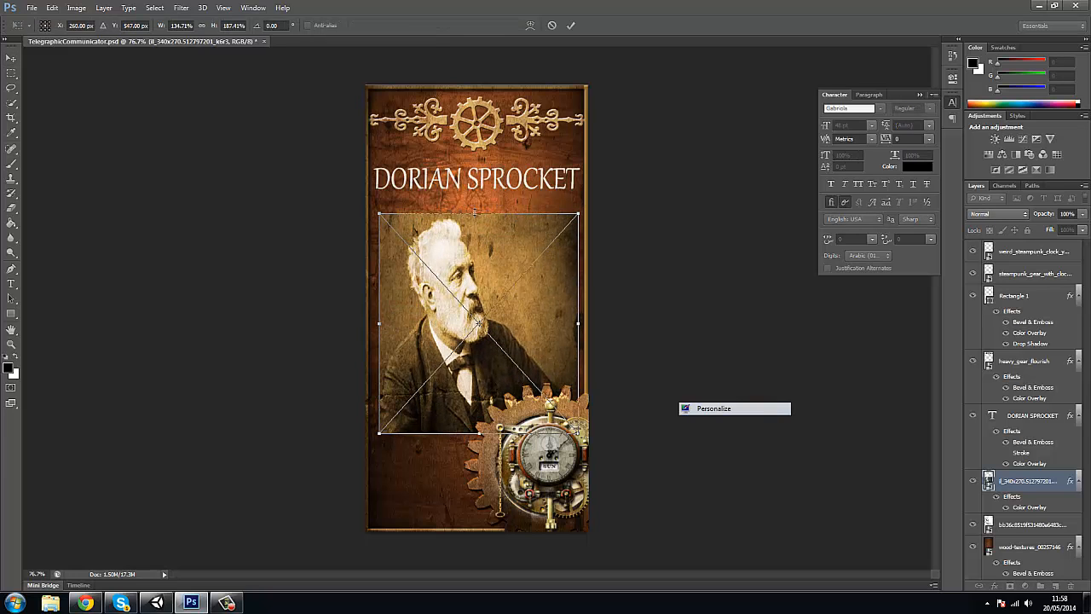
pyautogui.moveTo(478, 213); pyautogui.dragTo(478, 256)
pyautogui.moveTo(491, 315); pyautogui.dragTo(493, 268)
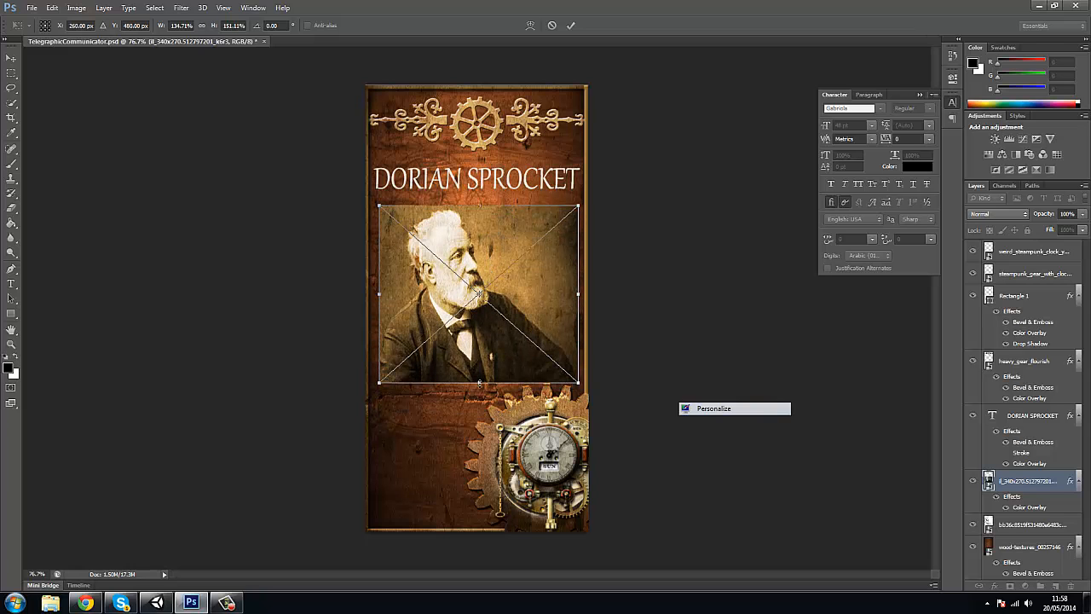
pyautogui.moveTo(482, 385); pyautogui.dragTo(482, 407)
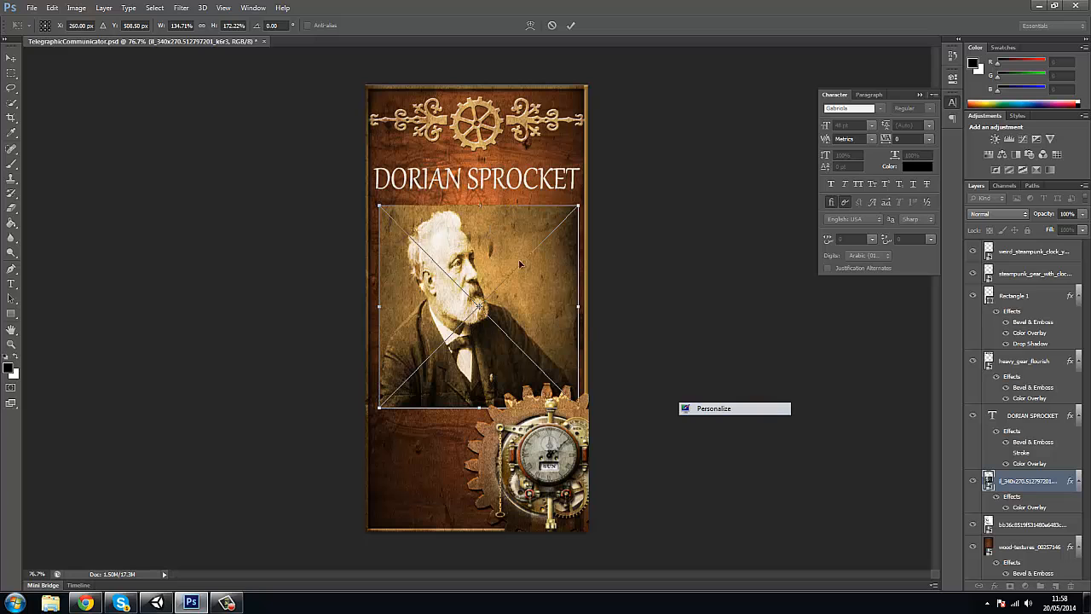
pyautogui.moveTo(579, 306); pyautogui.dragTo(542, 307)
pyautogui.press('Return')
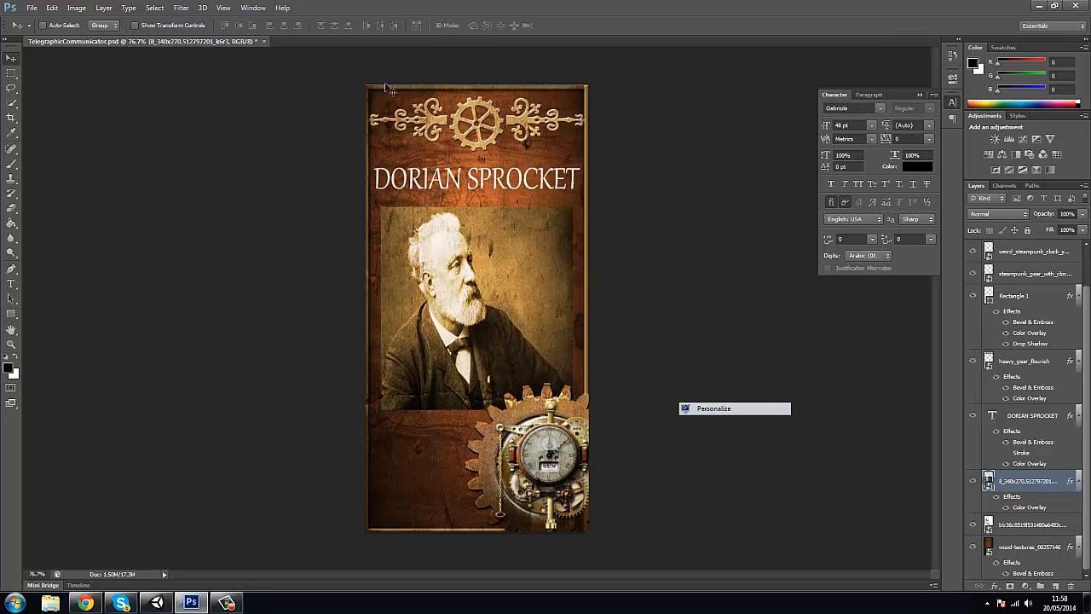
# Open the Filter Gallery for the portrait layer
pyautogui.click(78, 9)
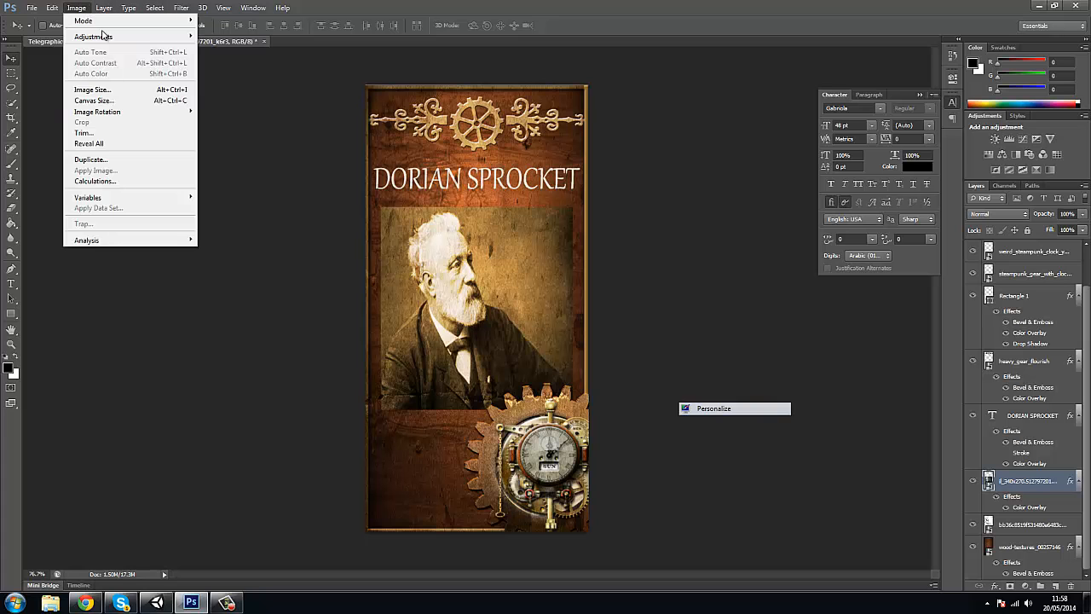
pyautogui.moveTo(181, 9)
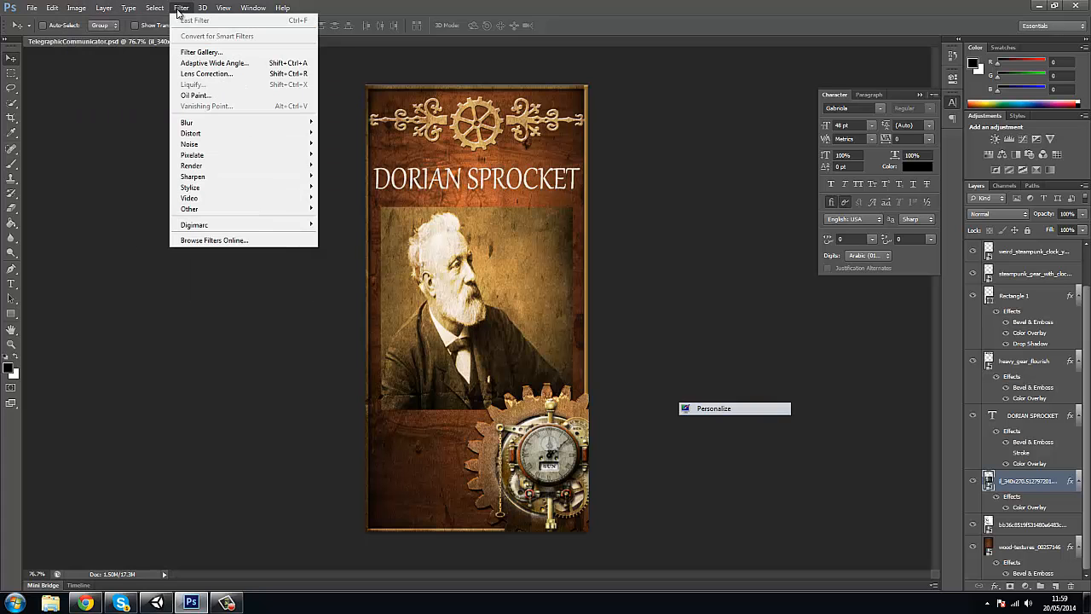
pyautogui.click(200, 52)
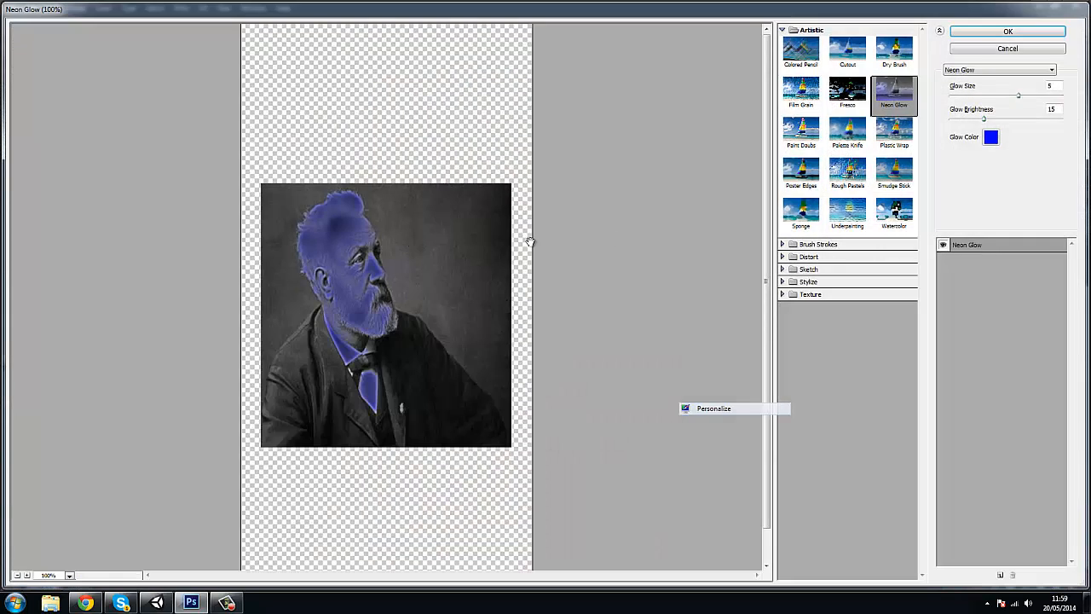
# Preview Artistic filters on the portrait, including Colored Pencil, Film Grain, Cutout, Dry Brush and Underpainting
pyautogui.click(805, 52)
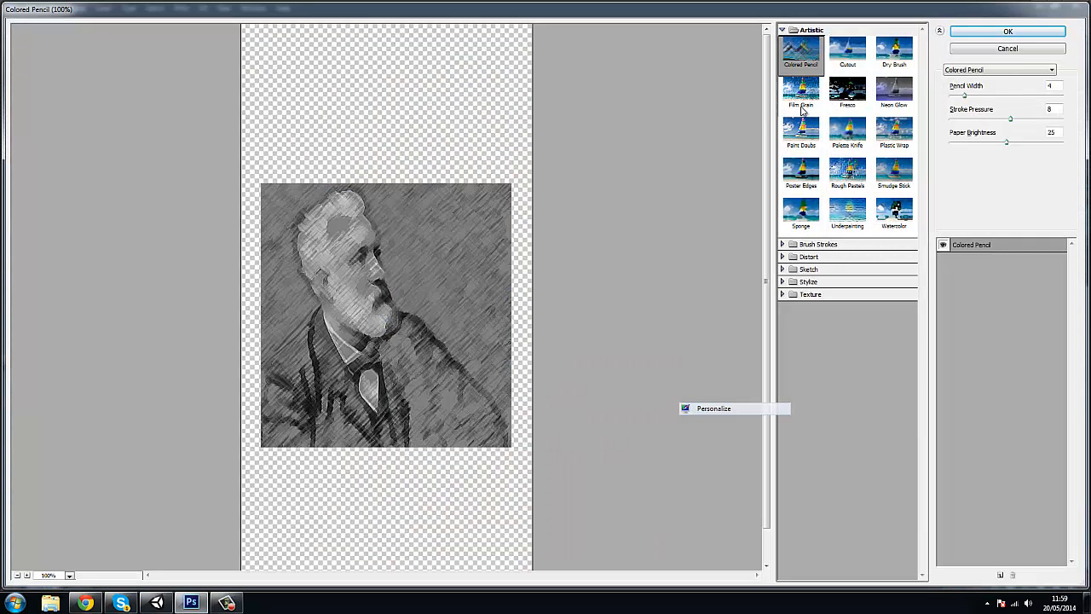
pyautogui.click(801, 106)
pyautogui.click(848, 53)
pyautogui.click(891, 61)
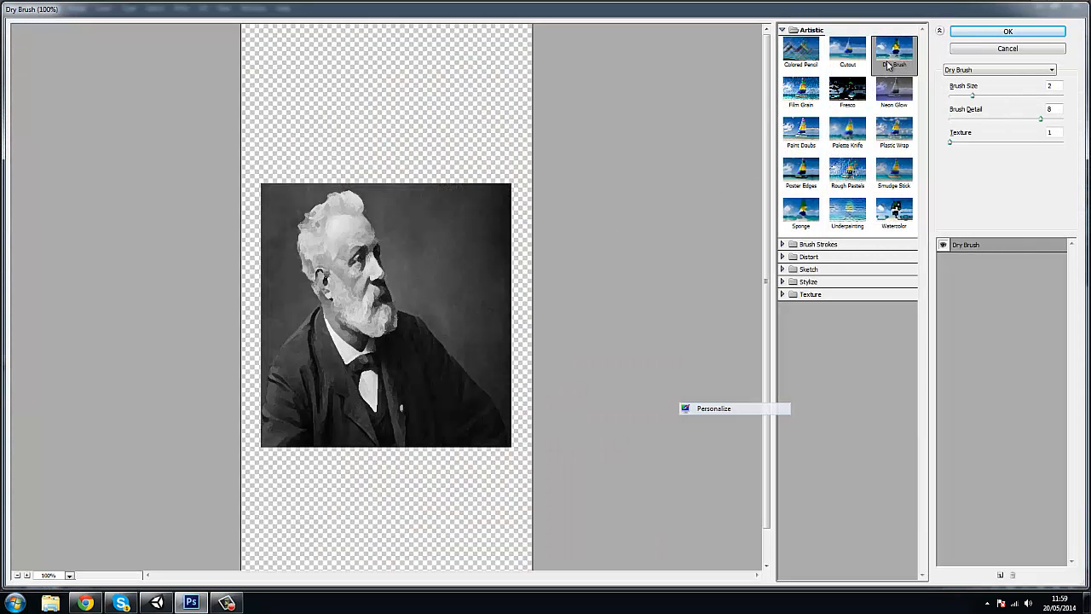
pyautogui.click(851, 66)
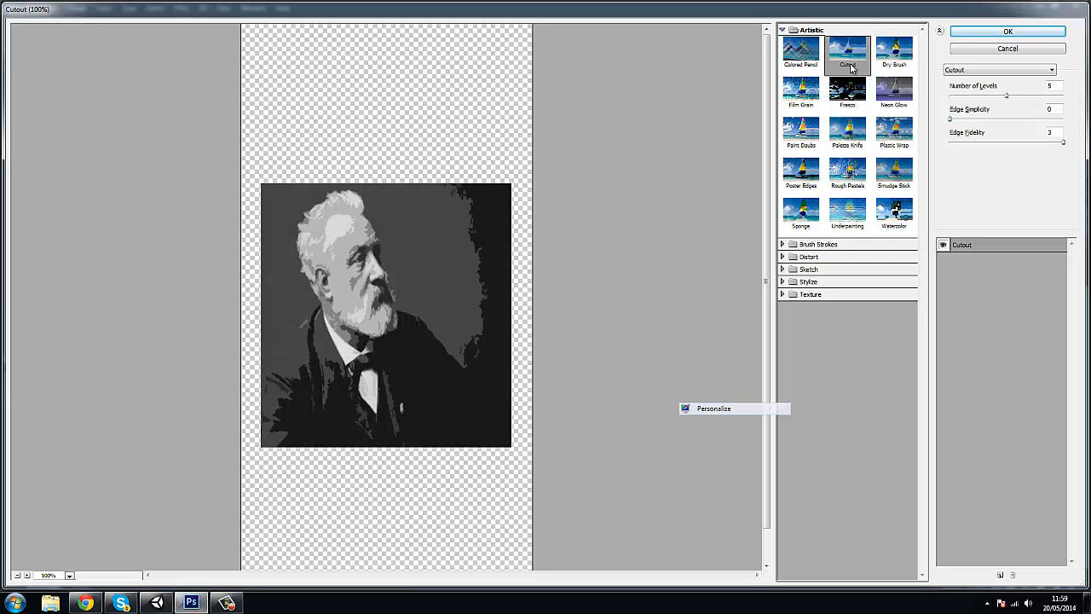
pyautogui.click(852, 213)
# Compare Brush Strokes filters on the portrait and apply Crosshatch with stroke length 12, sharpness 6 and strength 2
pyautogui.click(825, 244)
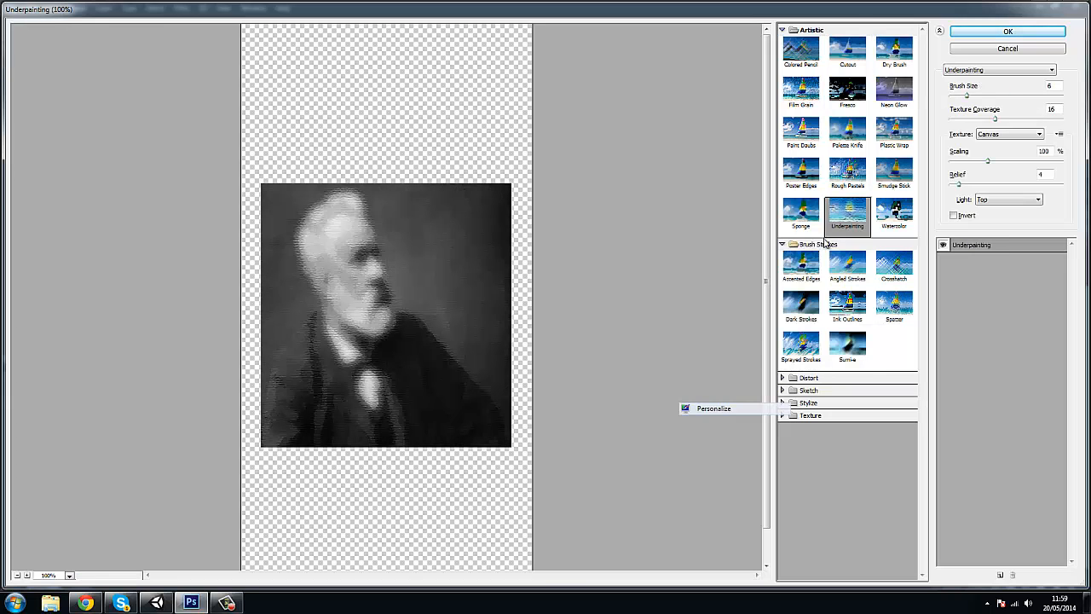
pyautogui.click(803, 266)
pyautogui.click(849, 267)
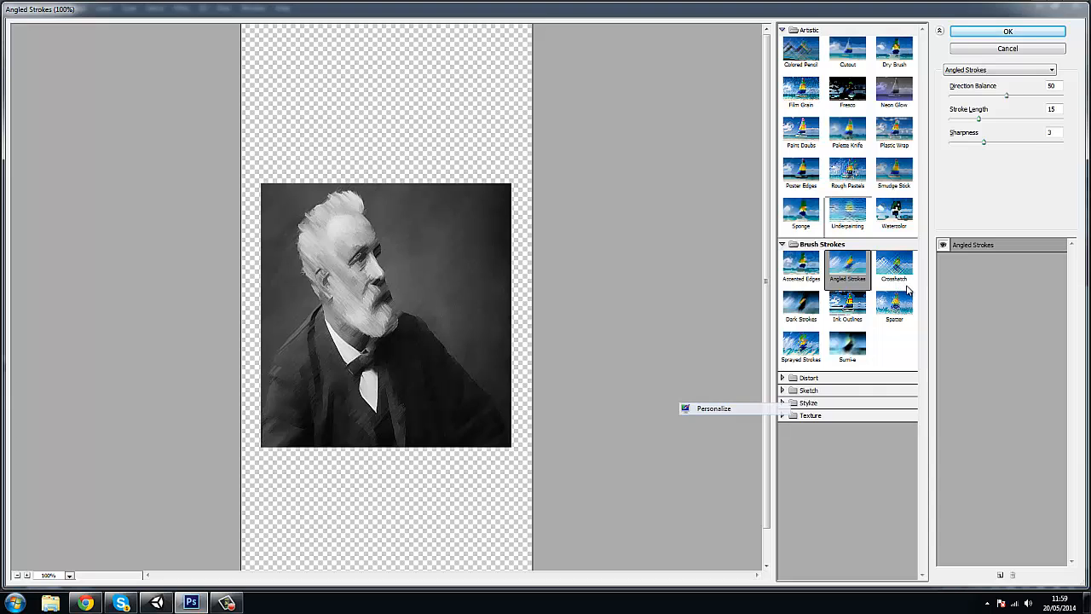
pyautogui.click(895, 285)
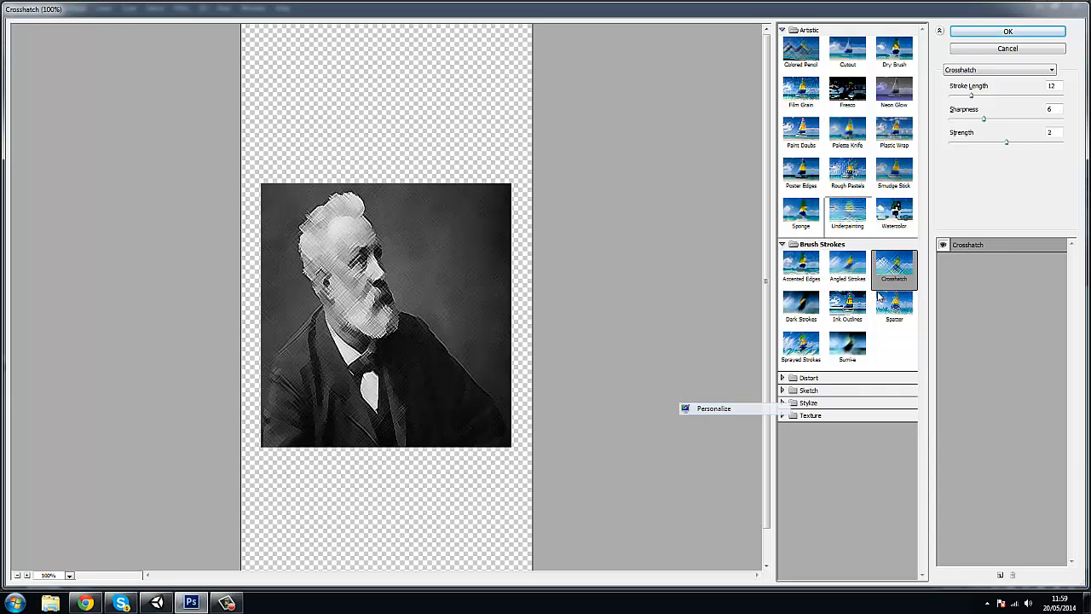
pyautogui.click(891, 303)
pyautogui.click(893, 268)
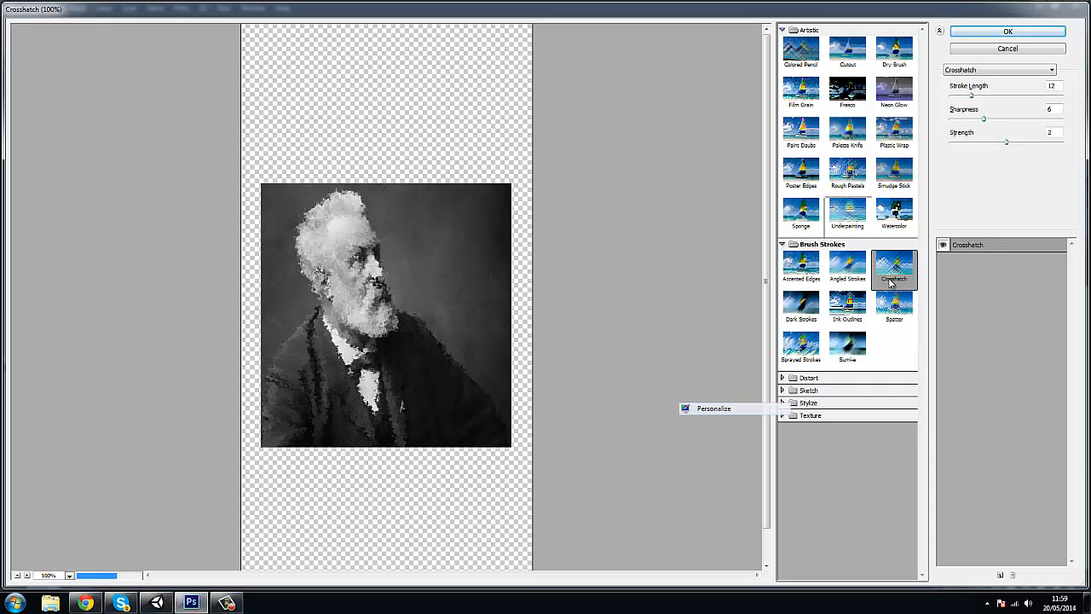
pyautogui.click(1007, 33)
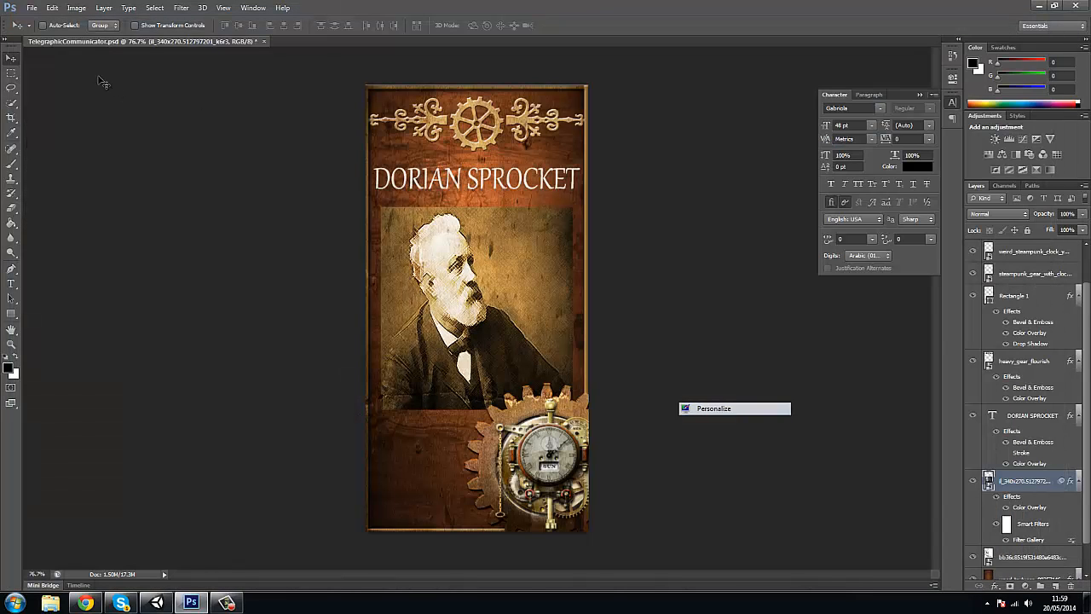
# Add a black 4 px outside Stroke at about half opacity to the portrait and enable its Inner Shadow
pyautogui.doubleClick(1056, 475)
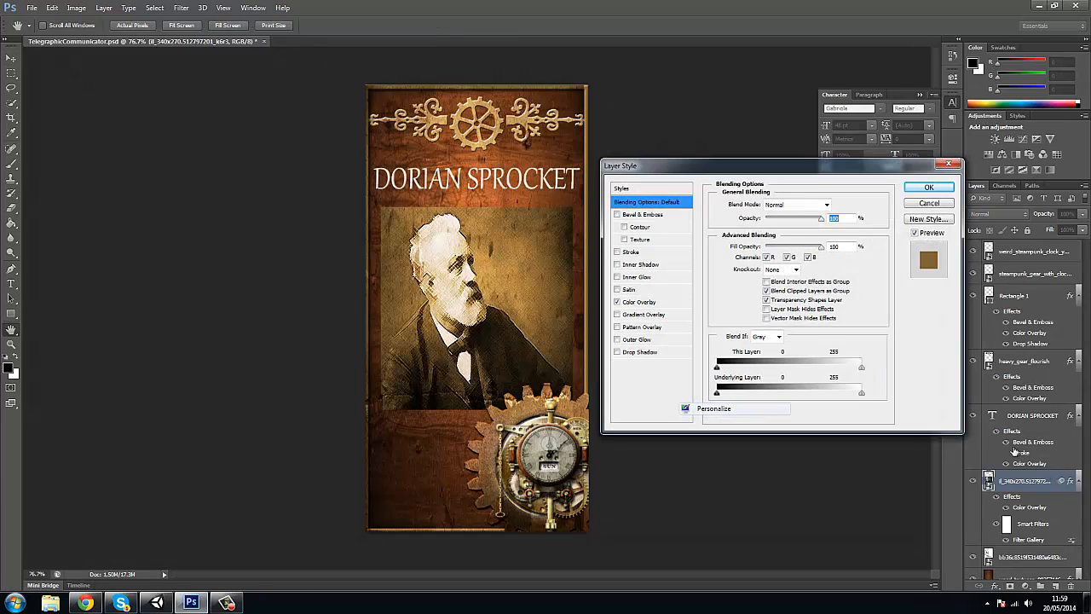
pyautogui.click(631, 252)
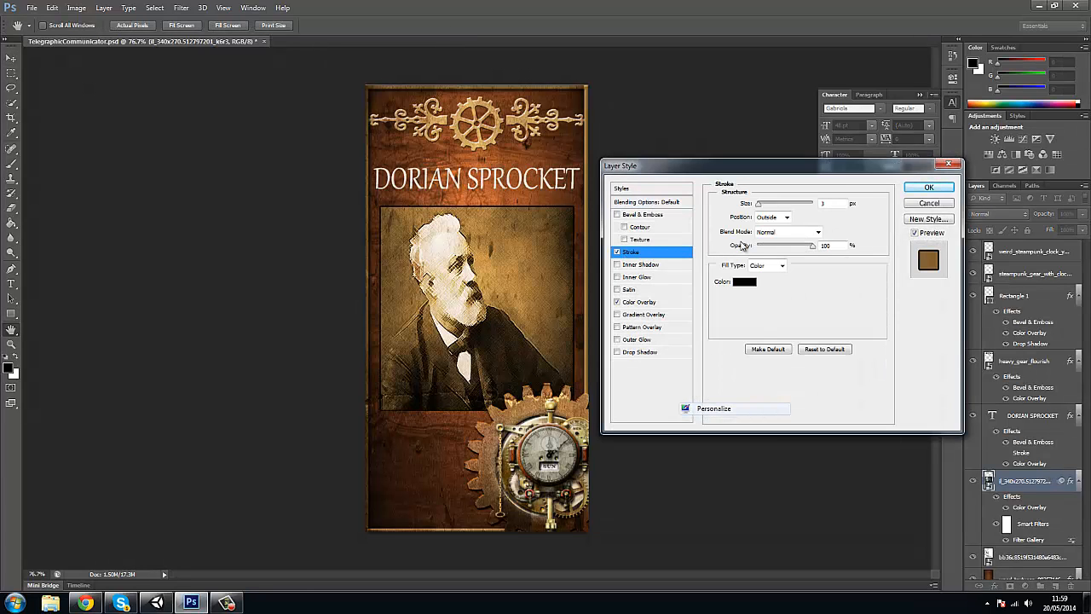
pyautogui.moveTo(759, 204)
pyautogui.mouseDown()
pyautogui.moveTo(769, 209)
pyautogui.moveTo(758, 208)
pyautogui.mouseUp()
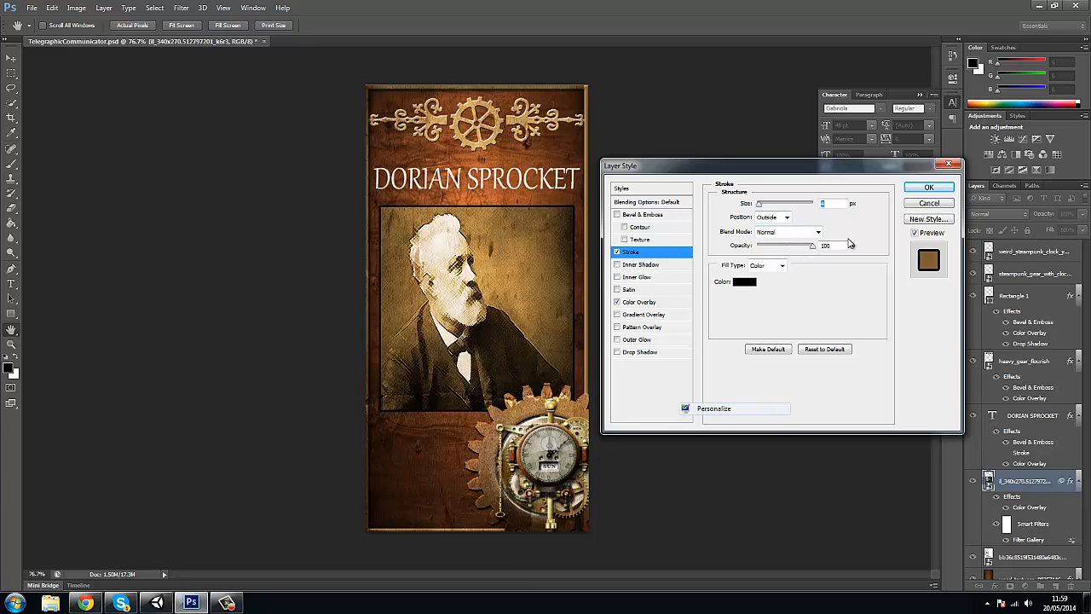
pyautogui.moveTo(801, 249)
pyautogui.mouseDown()
pyautogui.moveTo(775, 249)
pyautogui.moveTo(789, 248)
pyautogui.mouseUp()
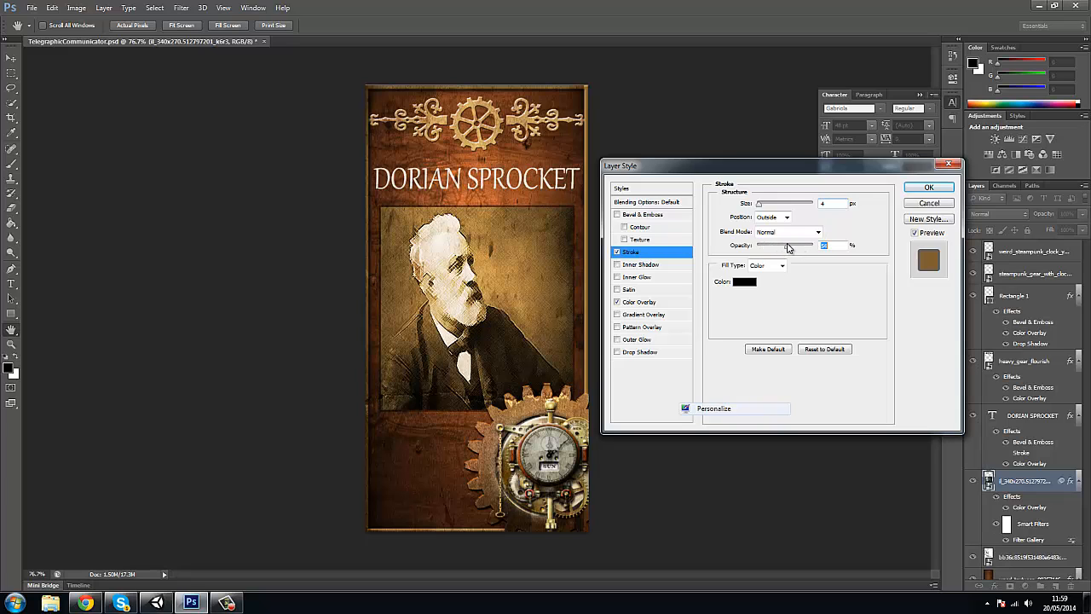
pyautogui.click(635, 267)
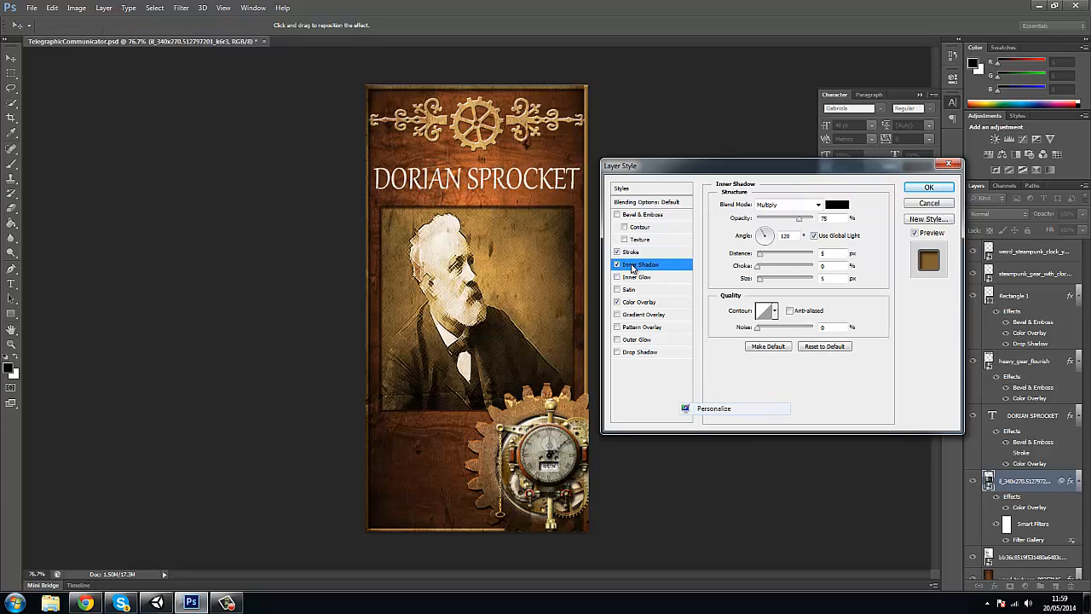
# Try the Inner Glow and the Bevel & Emboss effects on the portrait and switch both off again
pyautogui.click(629, 279)
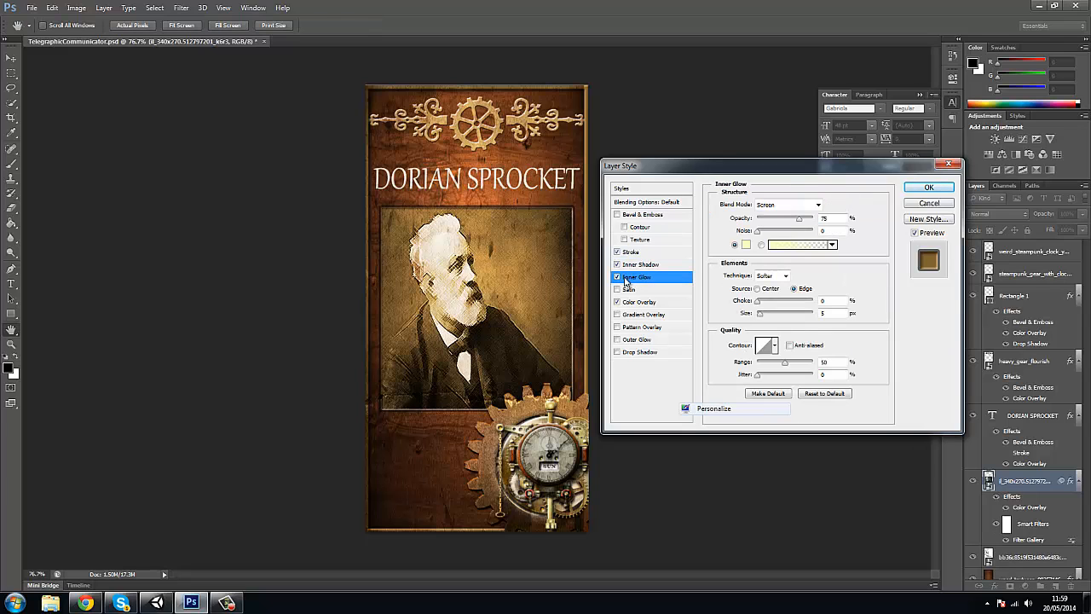
pyautogui.click(618, 277)
pyautogui.click(632, 218)
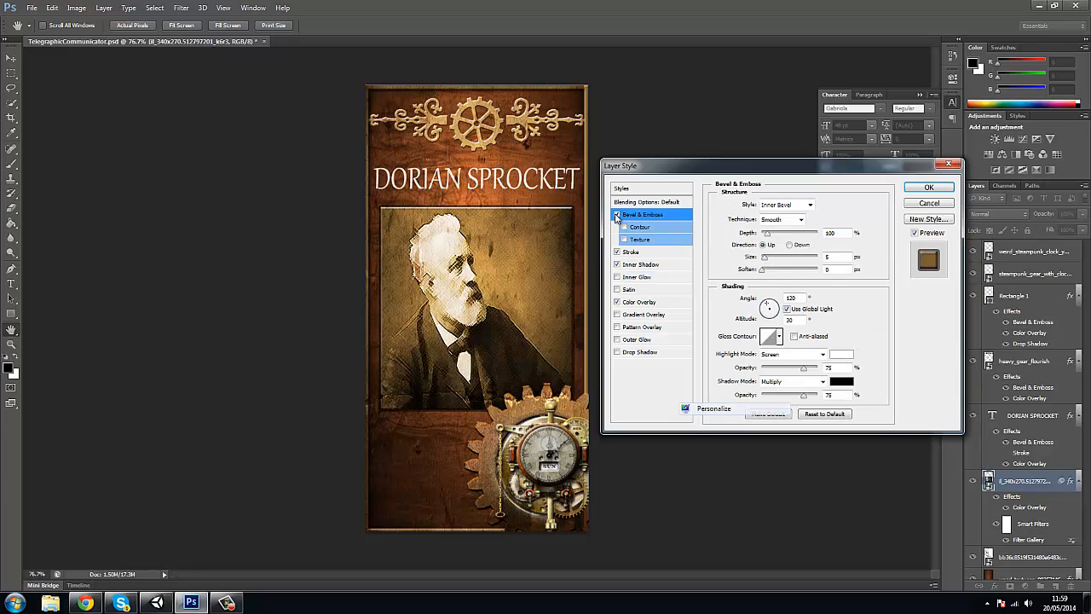
pyautogui.click(617, 216)
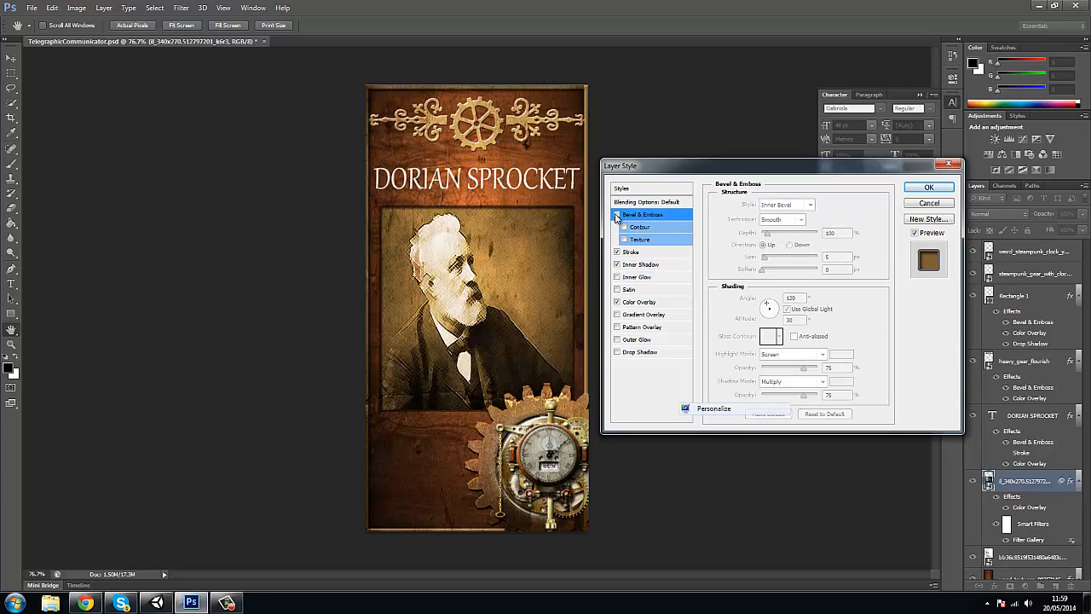
# Try Pattern Overlay, Outer Glow, Satin and Inner Glow on the portrait, leaving each of them disabled
pyautogui.click(633, 330)
pyautogui.click(617, 328)
pyautogui.click(617, 340)
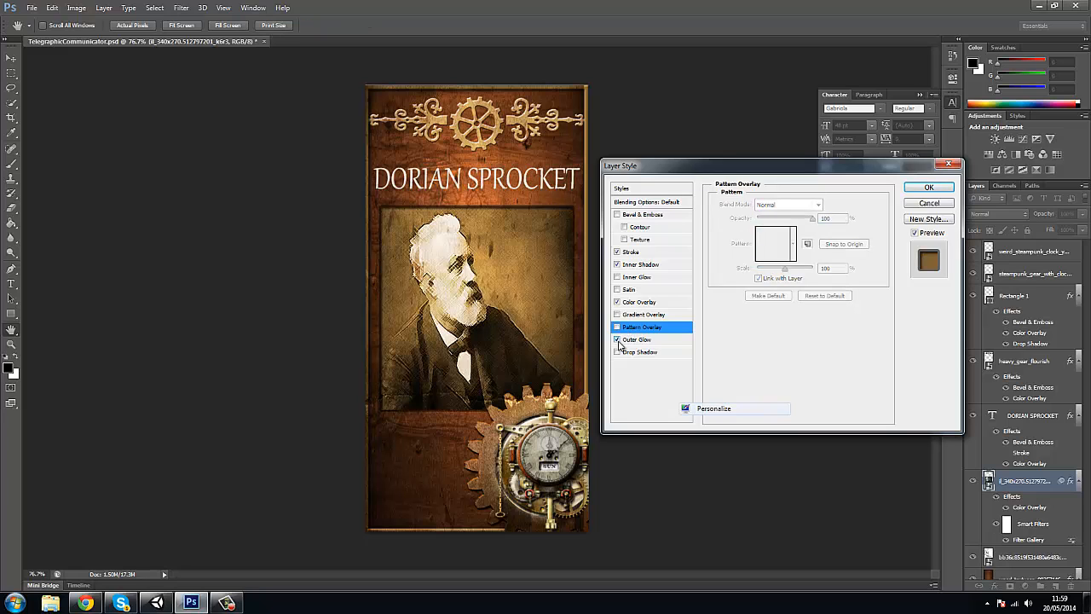
pyautogui.click(617, 290)
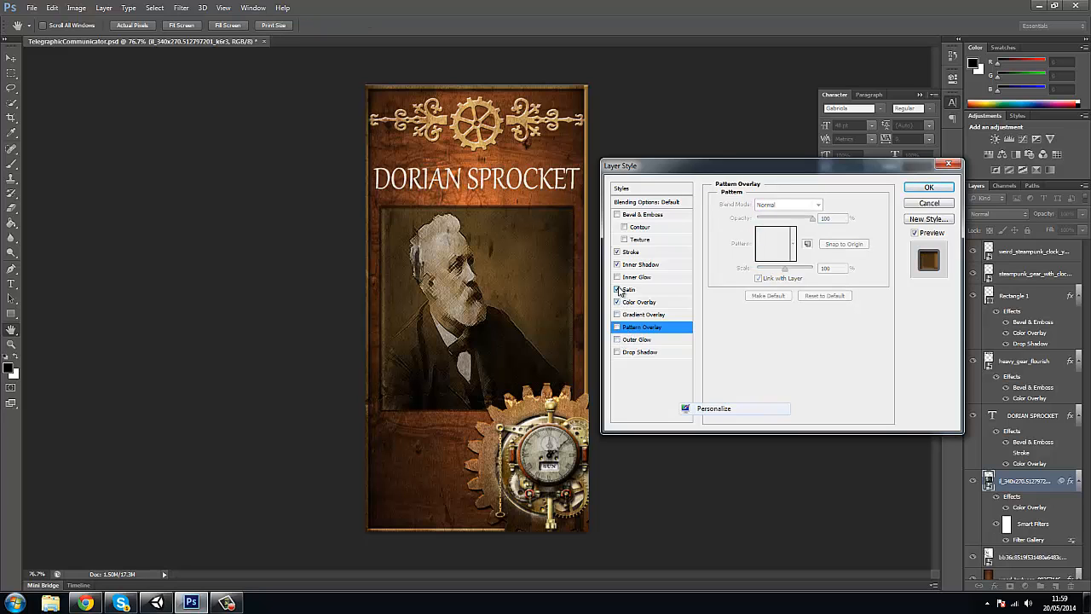
pyautogui.click(617, 289)
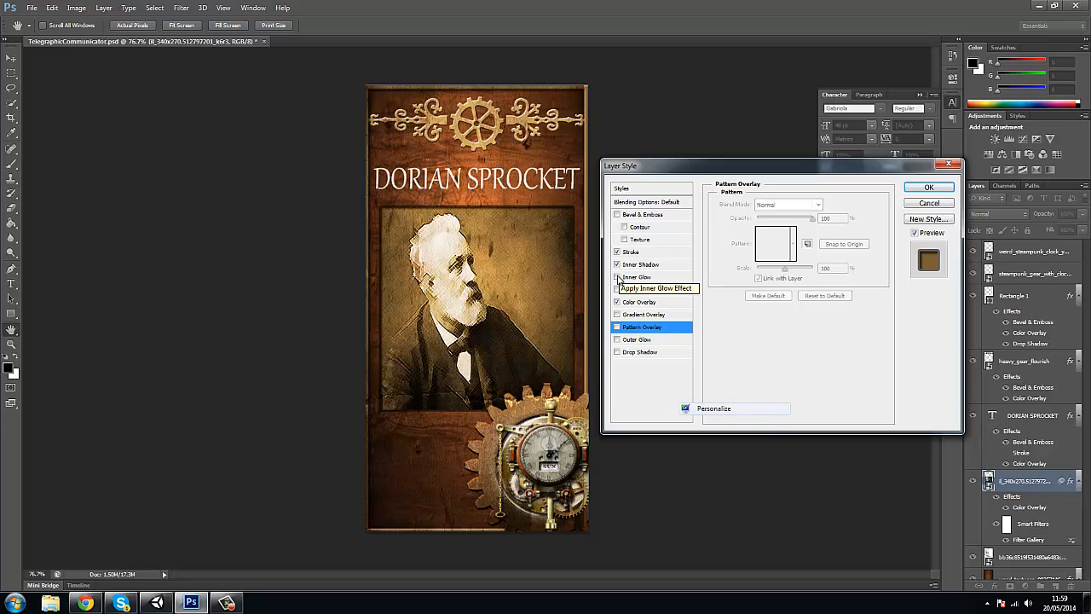
pyautogui.click(617, 277)
pyautogui.click(617, 277)
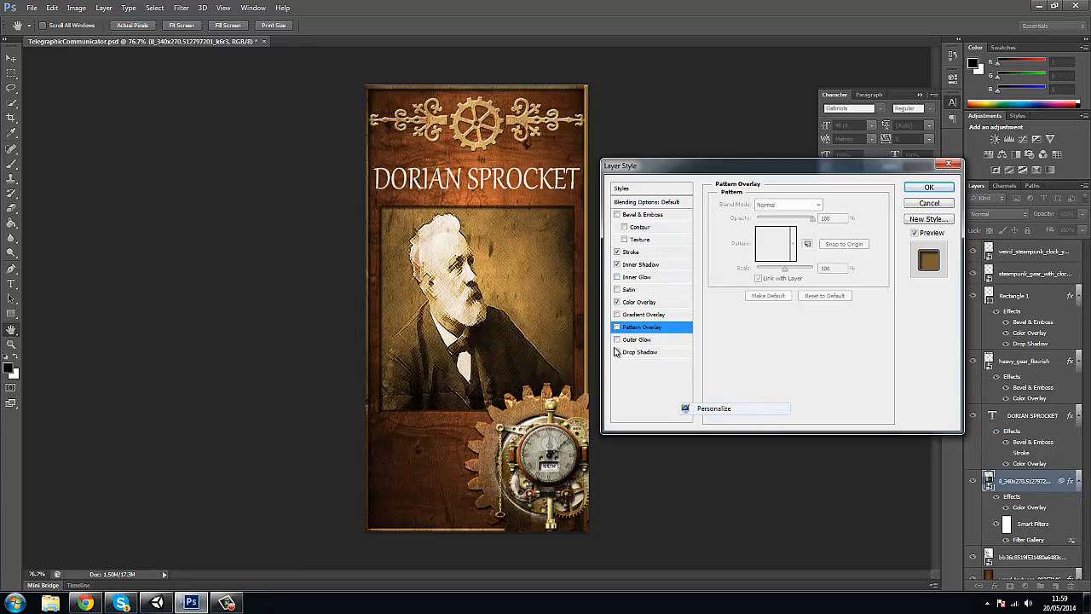
pyautogui.click(617, 340)
pyautogui.click(617, 340)
# Review the portrait's Color Overlay settings, apply the layer style and check the whole panel
pyautogui.click(641, 305)
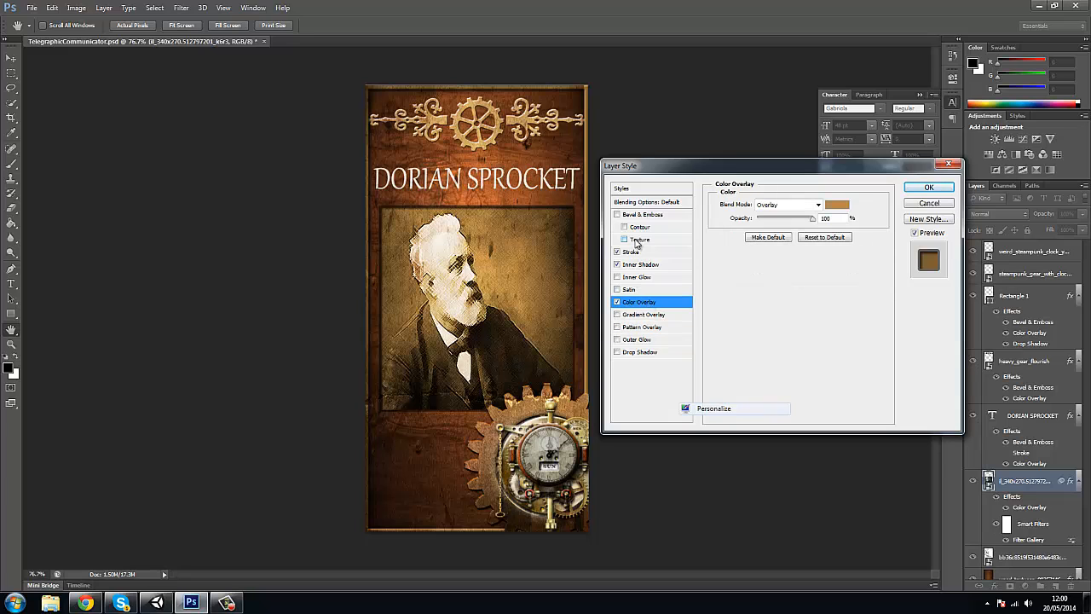
pyautogui.click(914, 191)
pyautogui.hotkey('ctrl', '-')
pyautogui.scroll(-3, 680, 291)
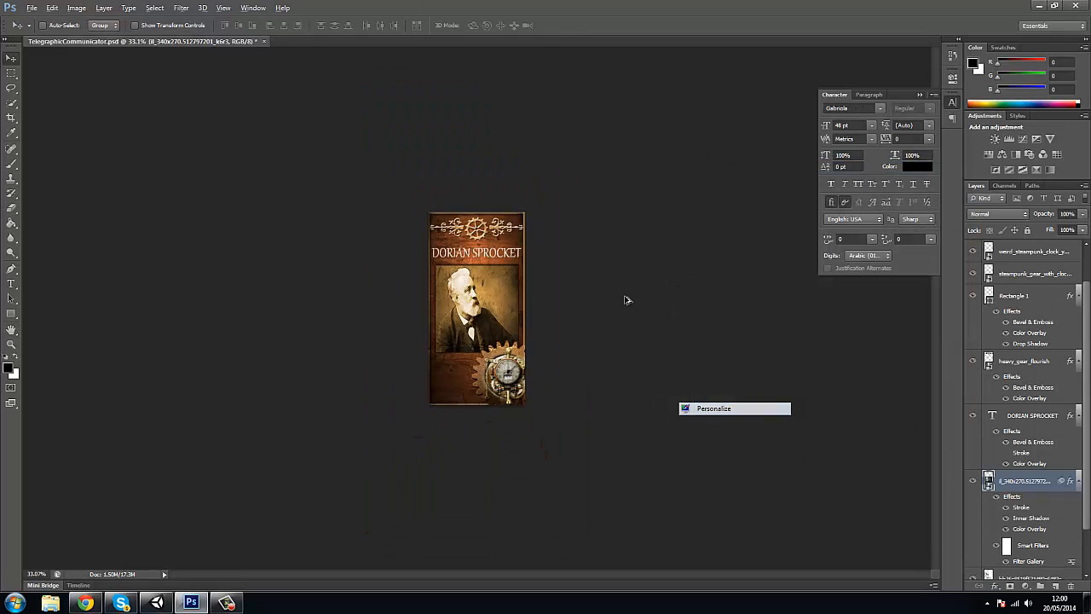
pyautogui.scroll(8, 627, 300)
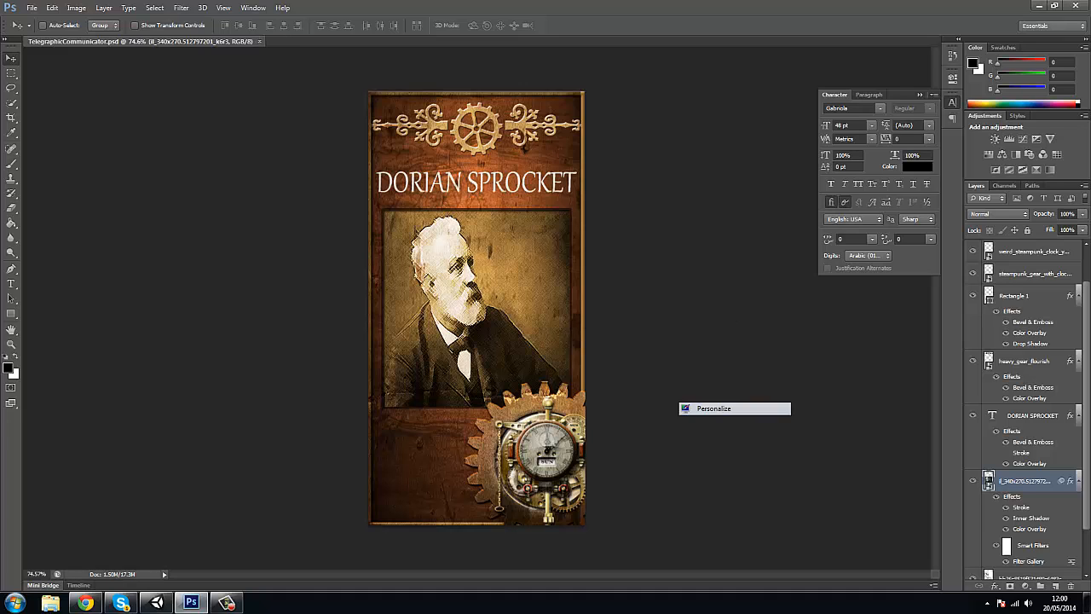
pyautogui.hotkey('alt', 'Tab')
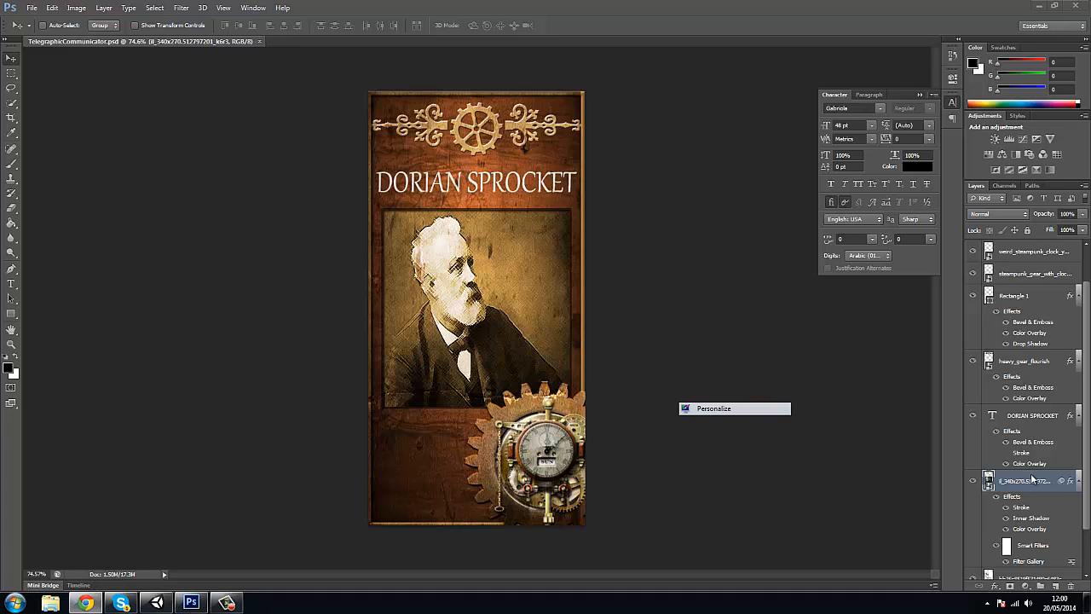
pyautogui.hotkey('alt', 'Tab')
# Stretch the portrait's lower edge downward with Free Transform so it extends farther behind the gear clock, and commit the transform
pyautogui.hotkey('ctrl', 't')
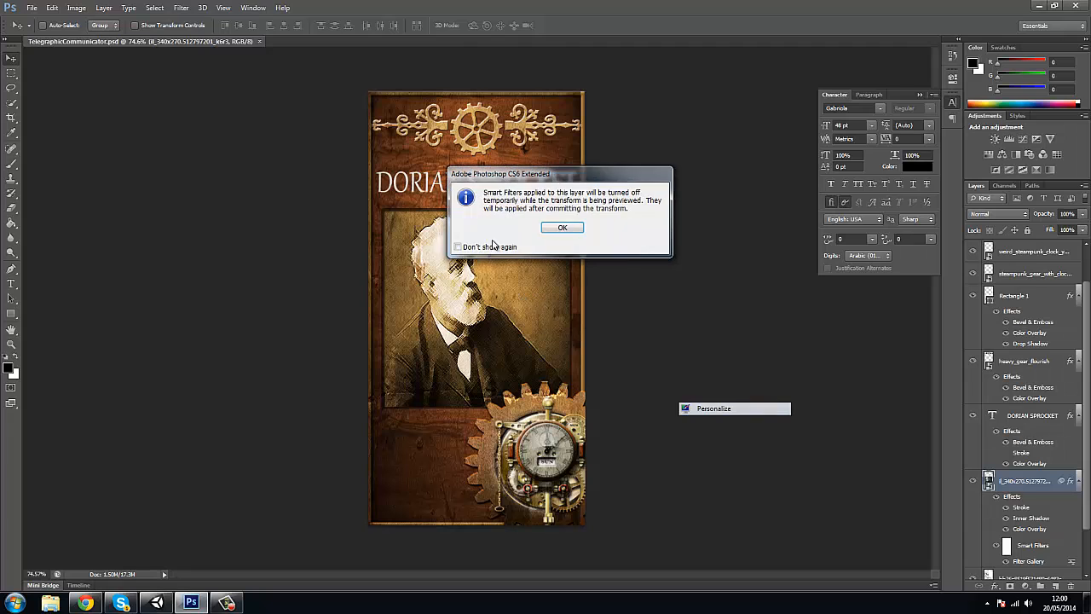
pyautogui.click(550, 229)
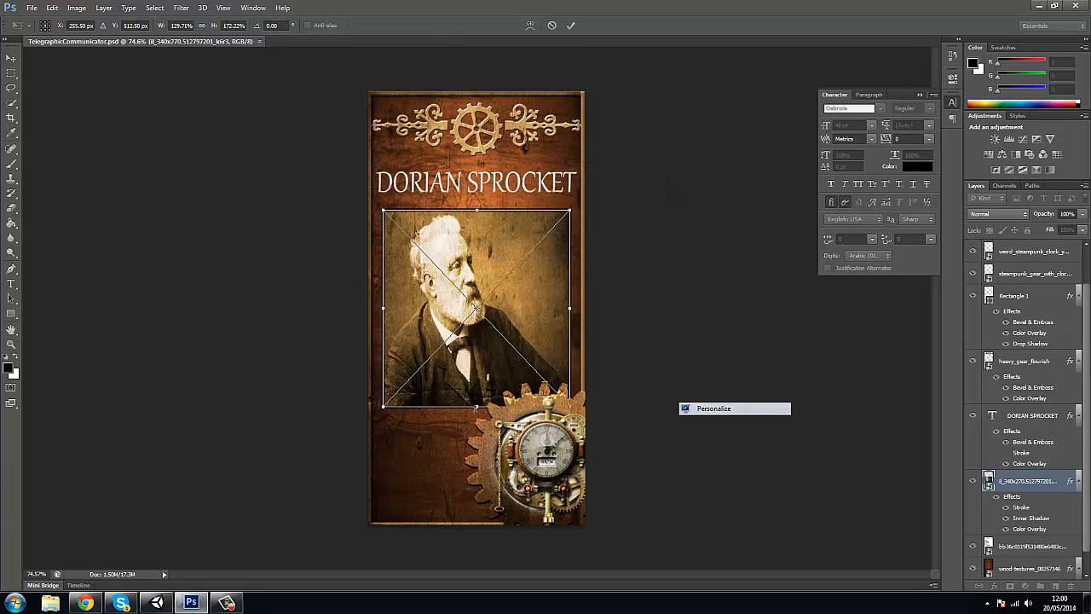
pyautogui.moveTo(476, 408); pyautogui.dragTo(478, 444)
pyautogui.press('Return')
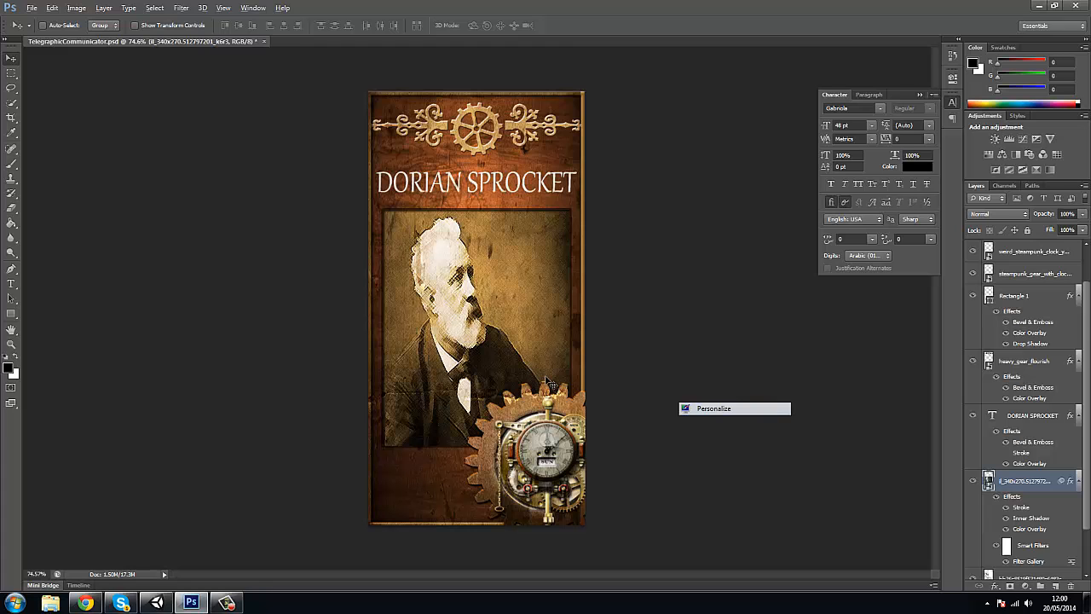
pyautogui.scroll(-8, 547, 378)
pyautogui.scroll(9, 547, 379)
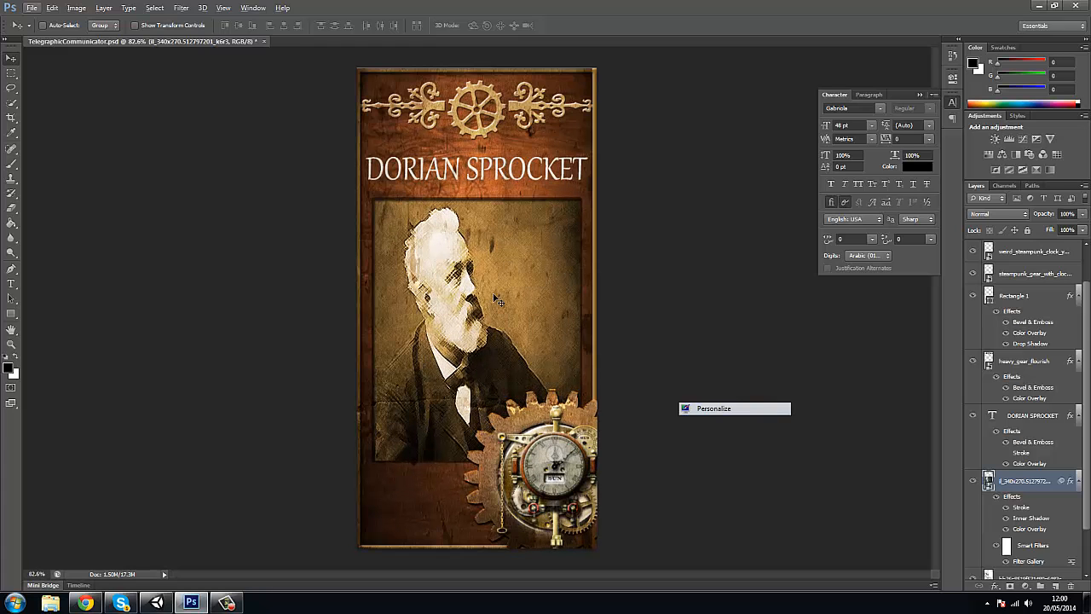
pyautogui.moveTo(497, 300); pyautogui.dragTo(491, 297)
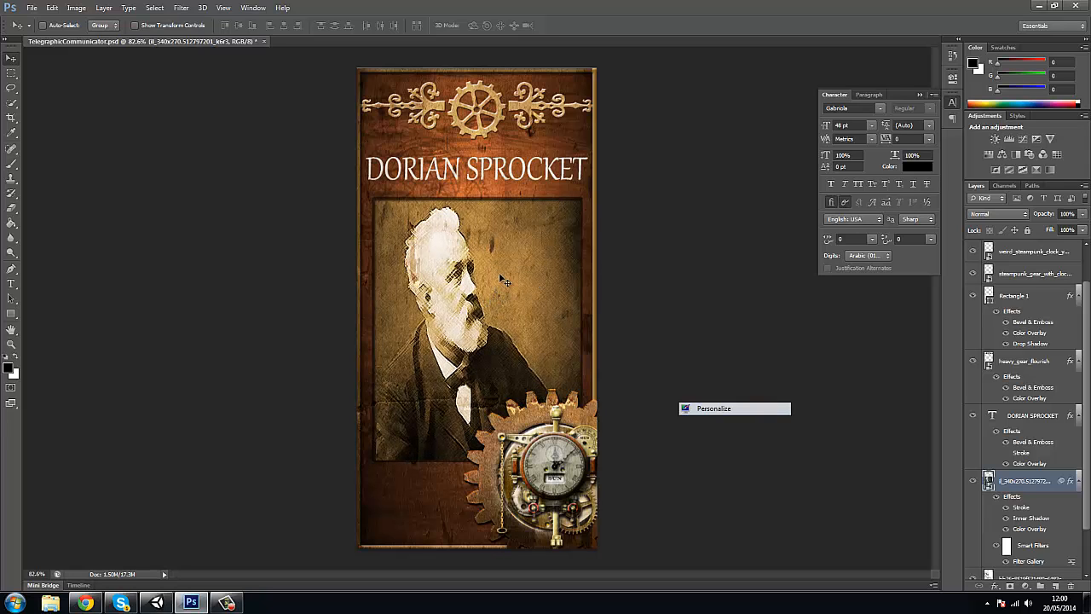